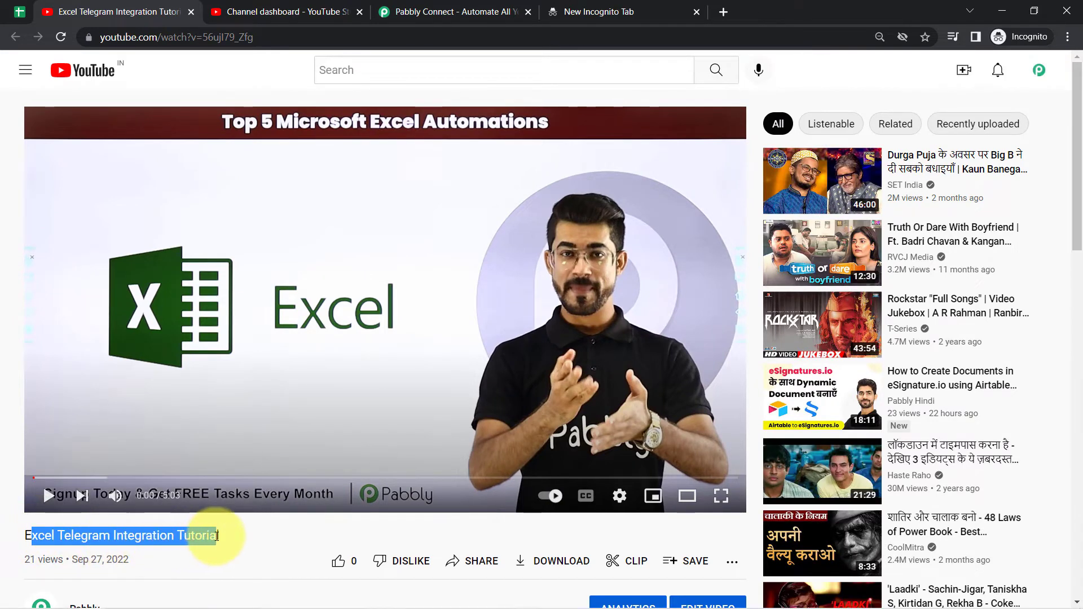
# Step: In the Google Sheets spreadsheet, enter "Fetch" in cell I2 to request the first video's data
pyautogui.click(29, 18)
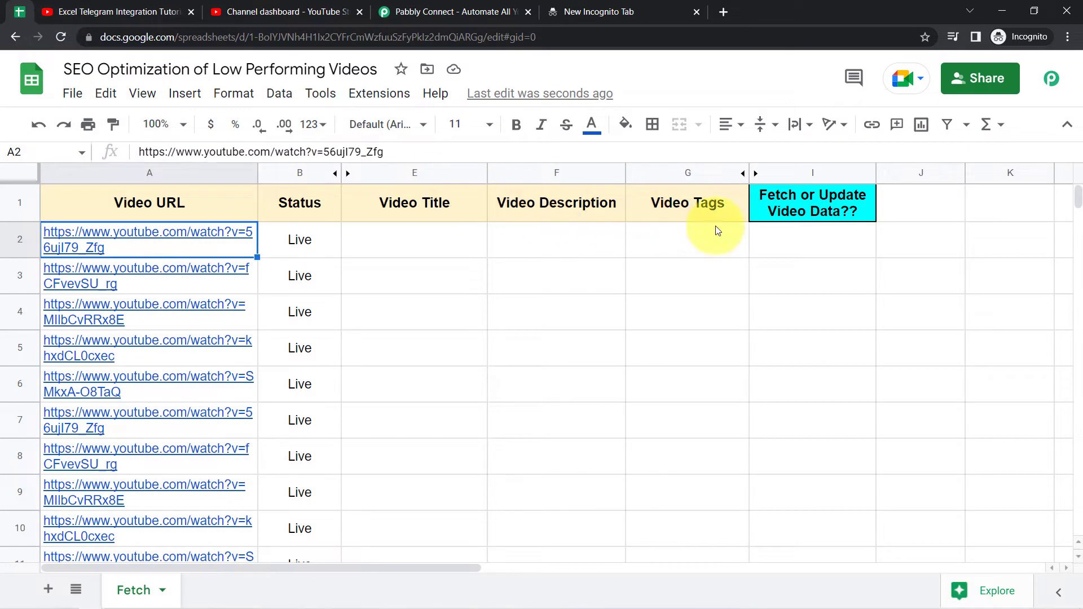
pyautogui.click(811, 248)
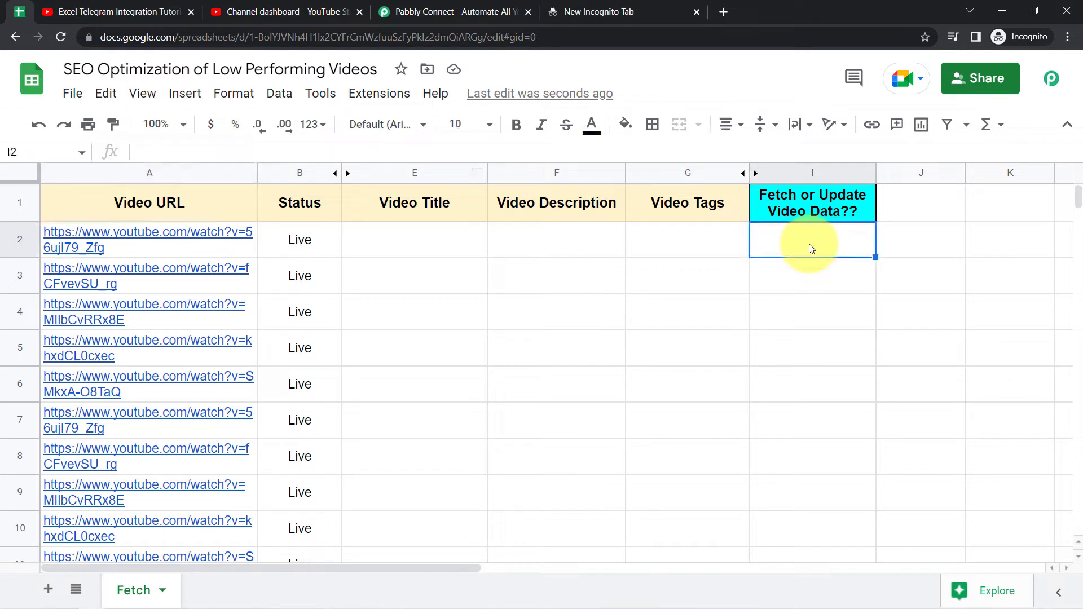
pyautogui.write('Fetch')
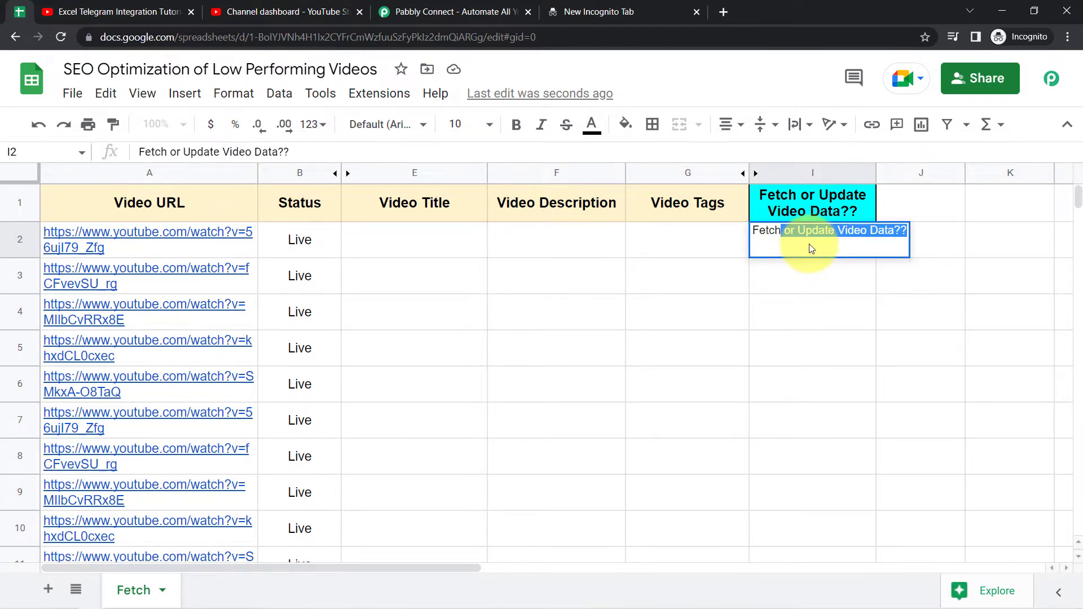
pyautogui.press('Delete')
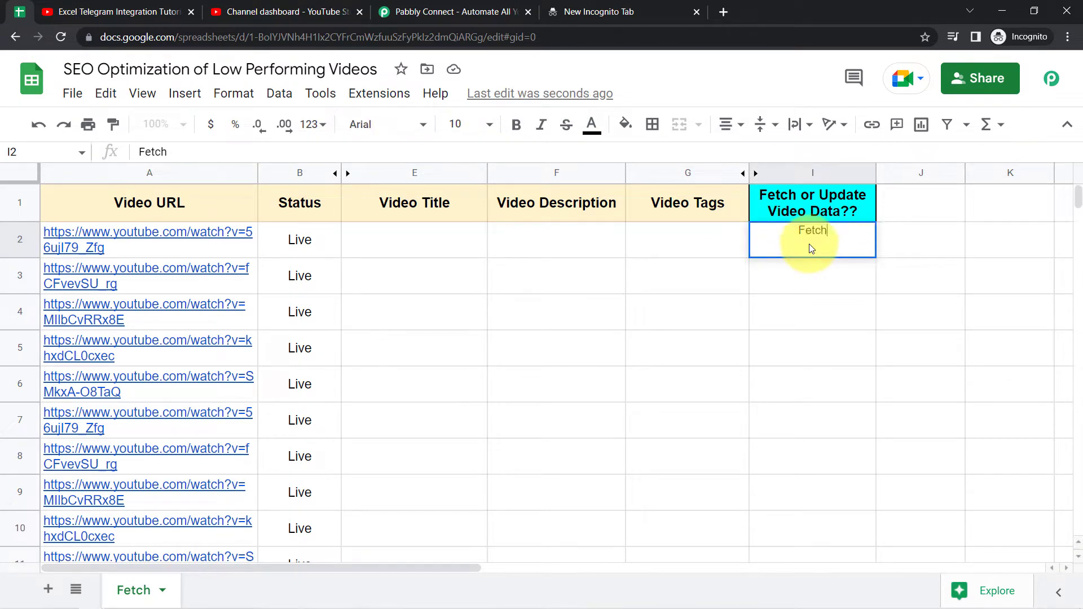
pyautogui.press('Return')
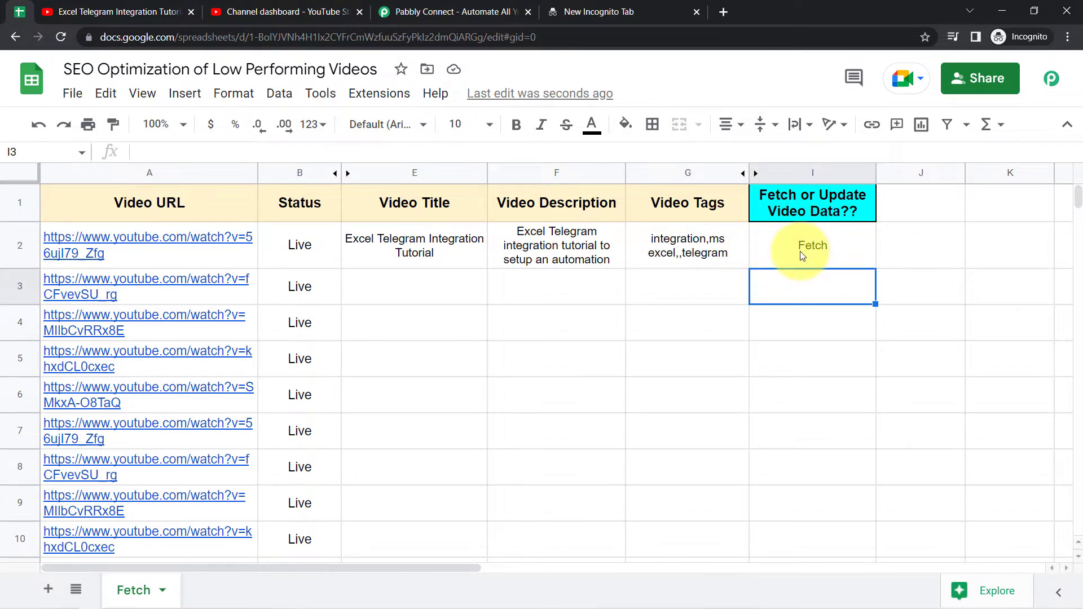
# Step: Review the fetched title, description and tags in row 2 and compare them with the video's YouTube page
pyautogui.moveTo(484, 267); pyautogui.dragTo(708, 251)
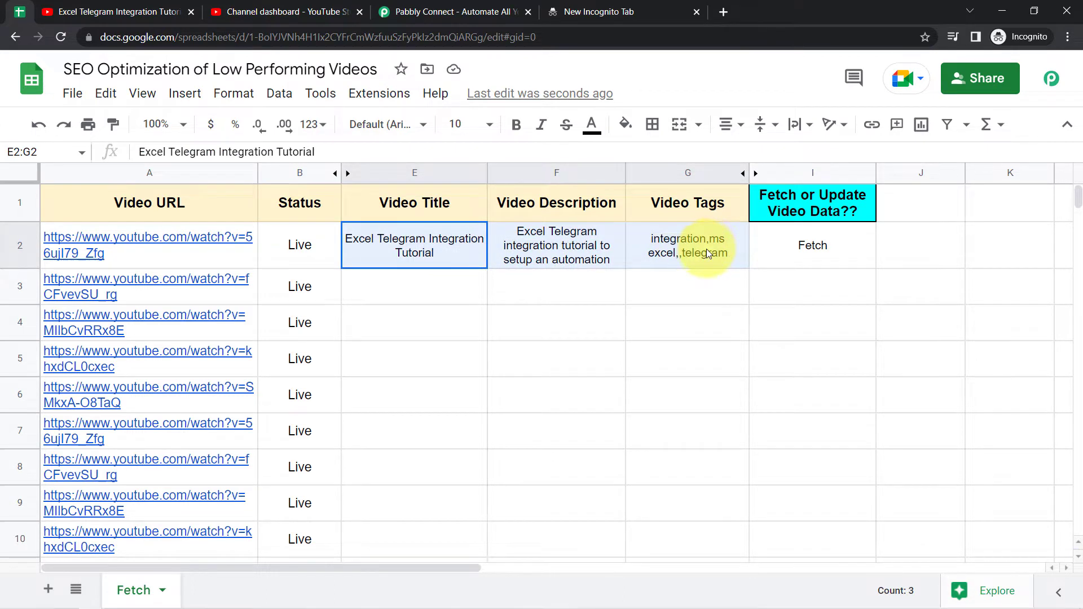
pyautogui.click(525, 277)
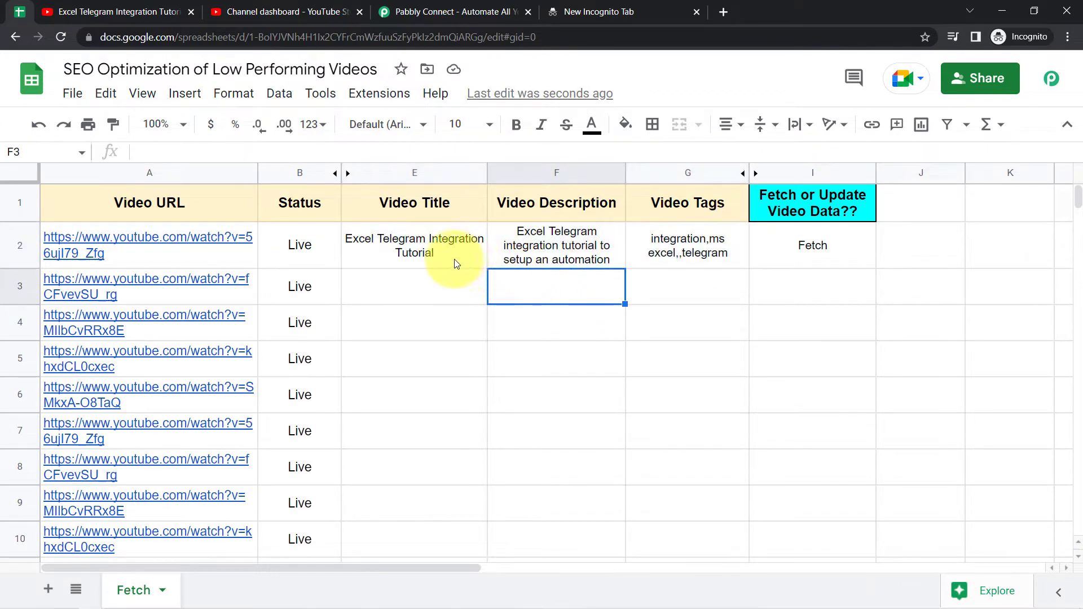
pyautogui.moveTo(464, 258); pyautogui.dragTo(674, 259)
pyautogui.click(553, 281)
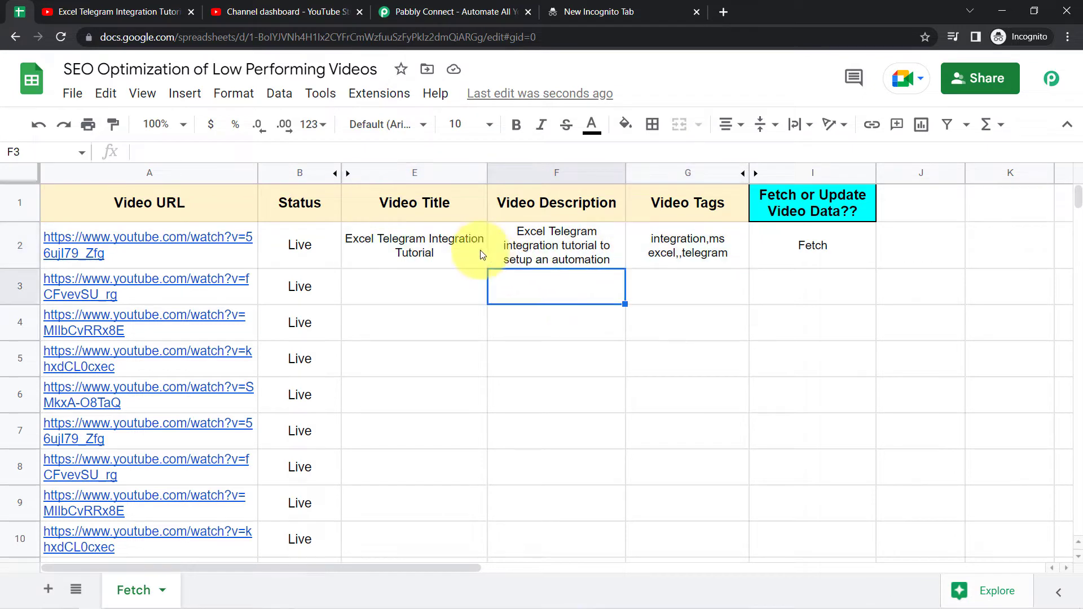
pyautogui.moveTo(478, 254); pyautogui.dragTo(669, 257)
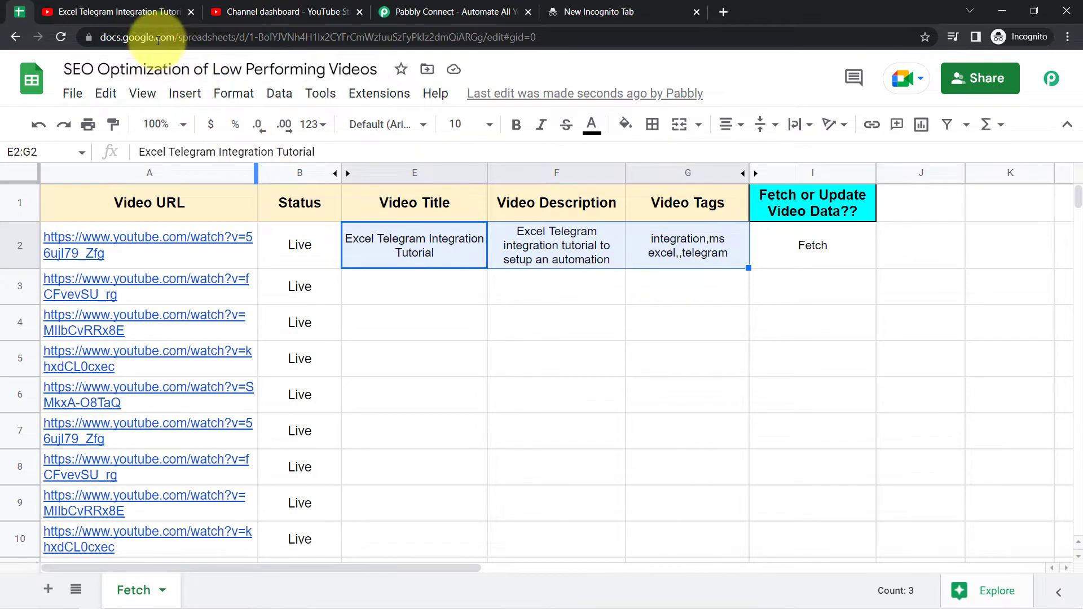
pyautogui.click(137, 12)
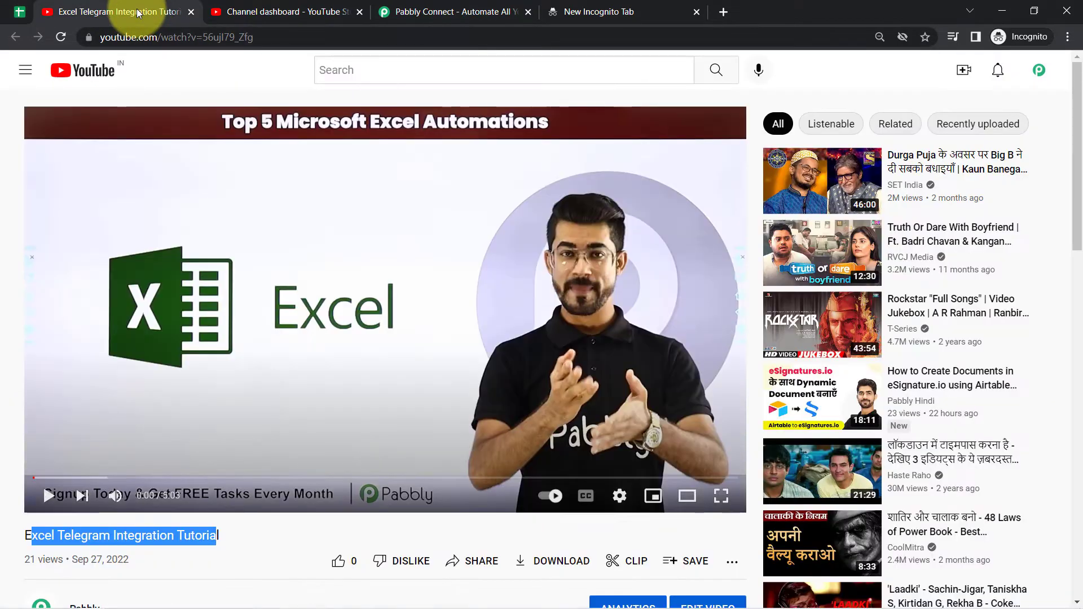
pyautogui.click(31, 14)
# Step: Replace the video title in E2 with the Notepad draft "How to Connect Microsoft Excel & Telegram Application Automatically"
pyautogui.click(426, 252)
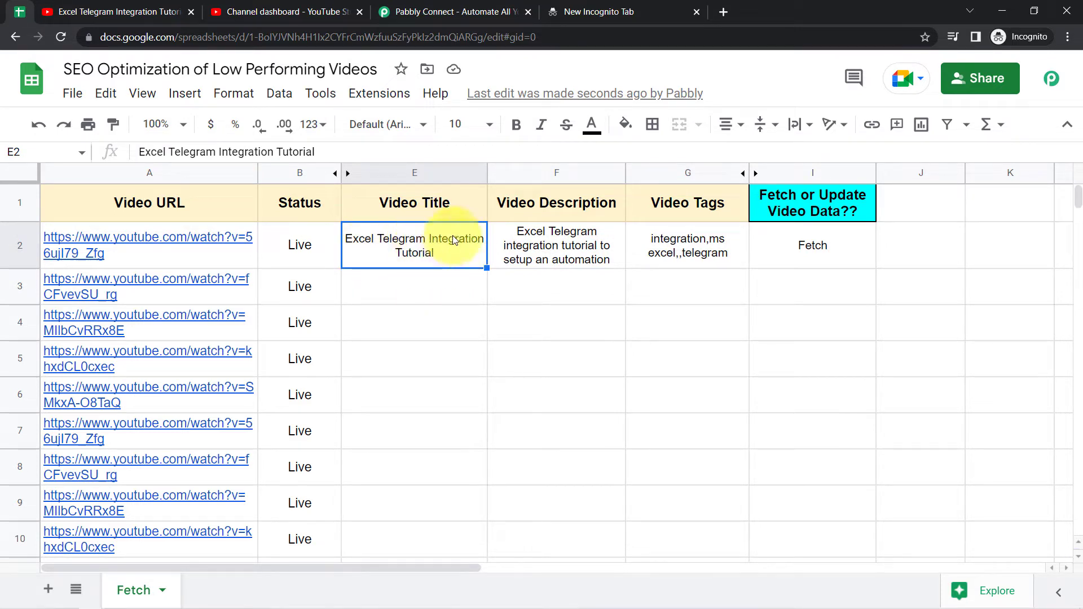
pyautogui.moveTo(93, 599)
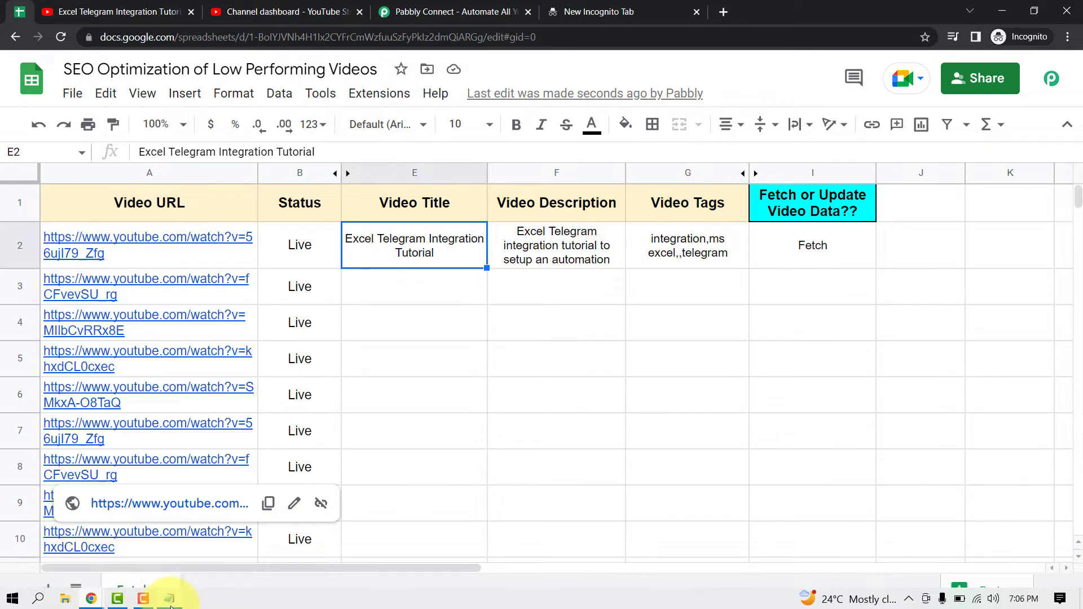
pyautogui.click(169, 599)
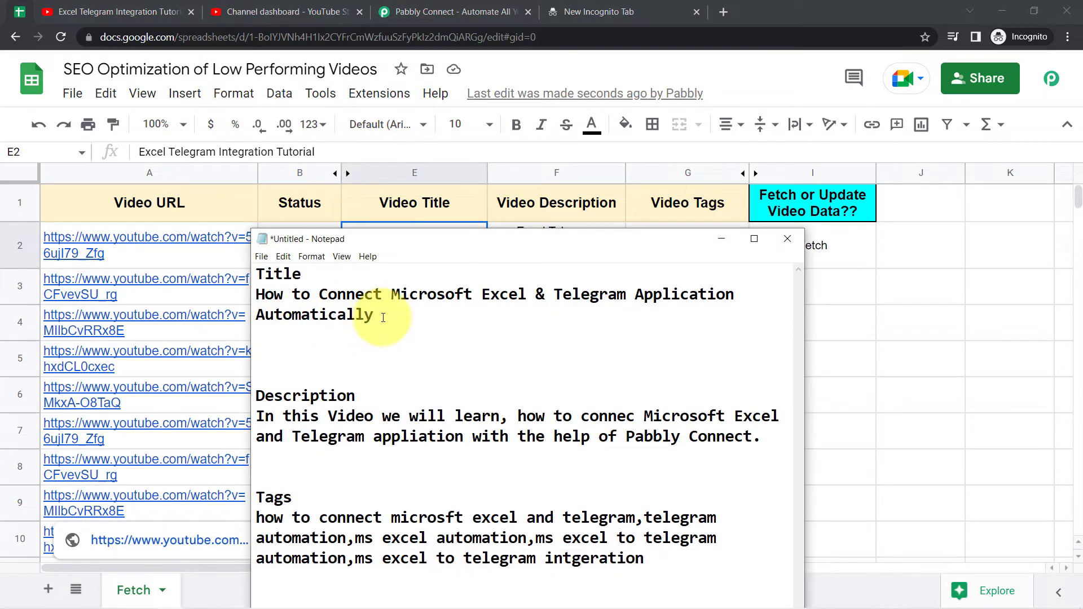
pyautogui.moveTo(382, 318); pyautogui.dragTo(254, 297)
pyautogui.hotkey('ctrl', 'c')
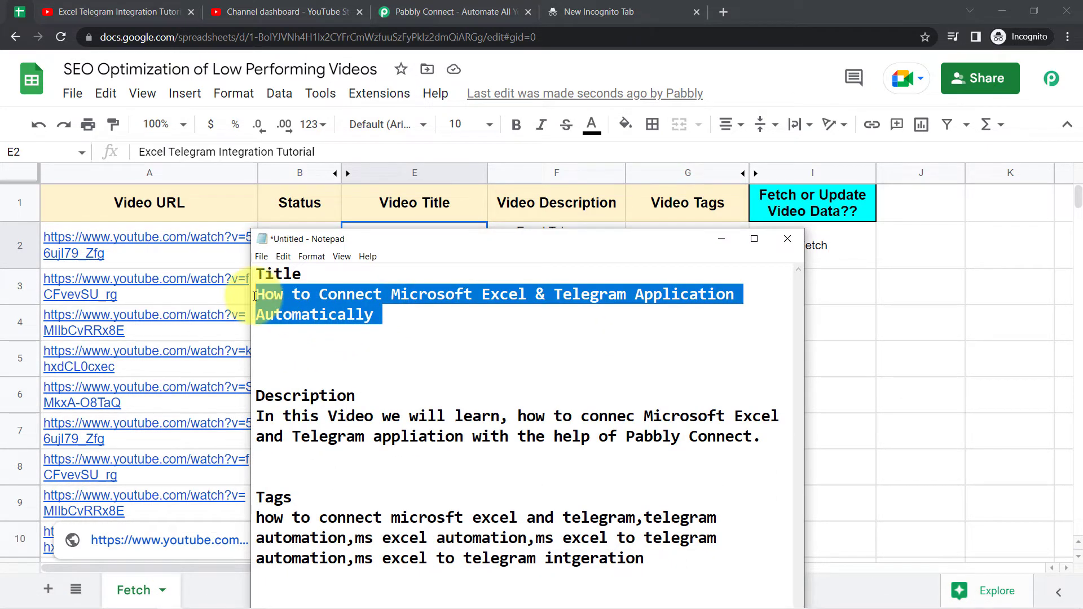
pyautogui.click(959, 426)
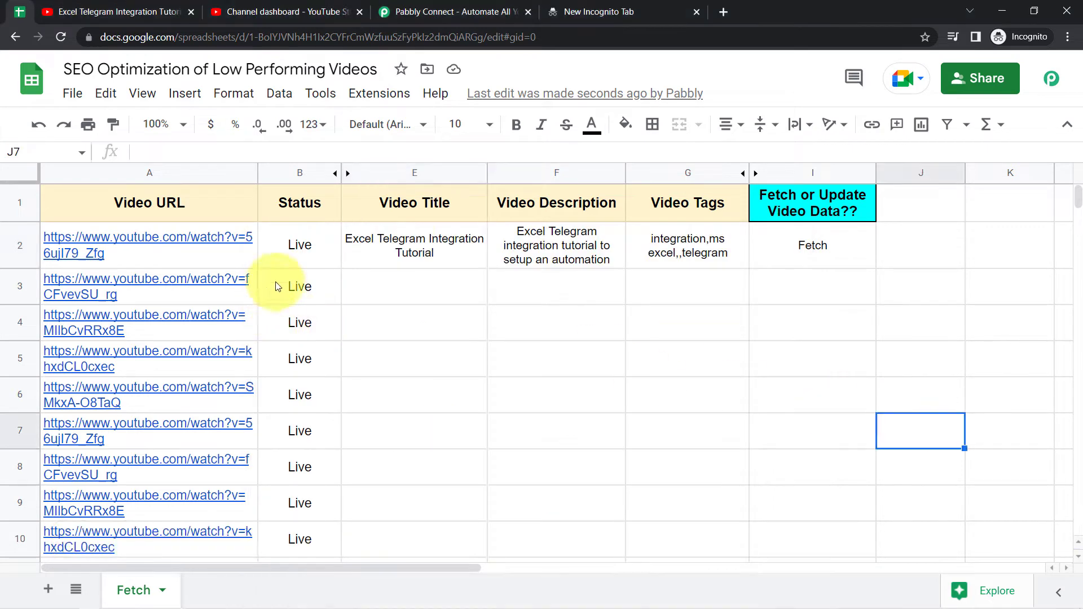
pyautogui.click(408, 237)
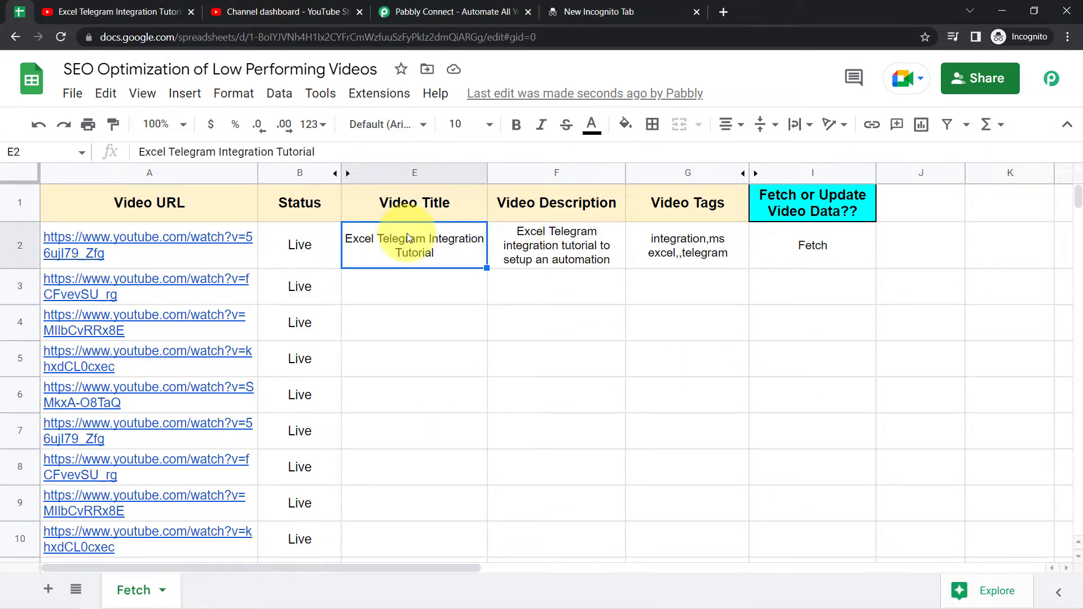
pyautogui.doubleClick(408, 237)
pyautogui.hotkey('ctrl', 'a')
pyautogui.hotkey('ctrl', 'v')
pyautogui.click(395, 290)
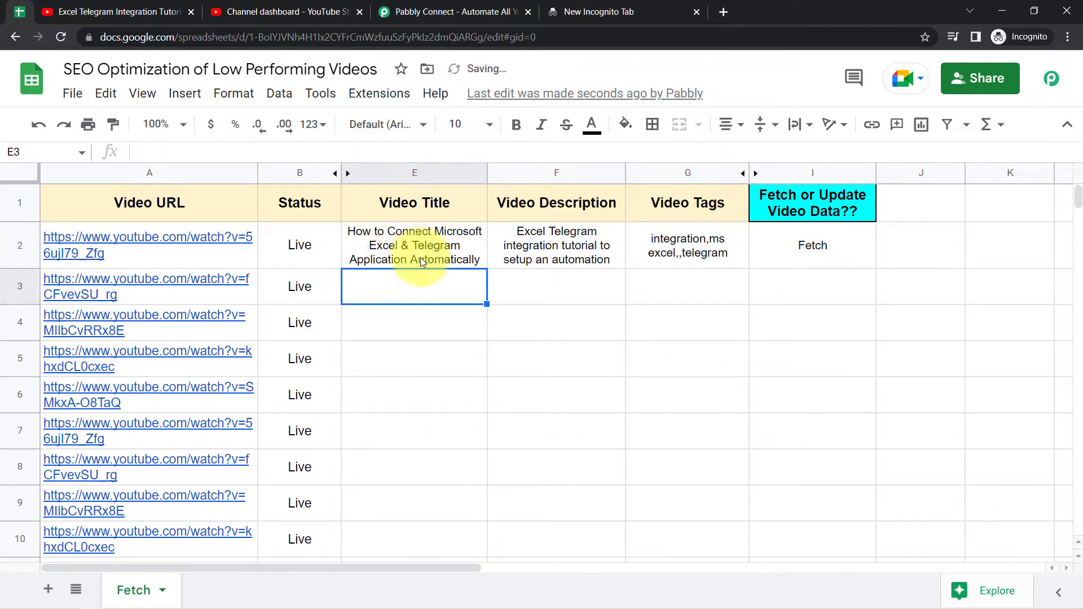
# Step: Replace the video description in F2 with the Notepad draft about connecting Microsoft Excel and Telegram with the help of Pabbly Connect
pyautogui.click(515, 246)
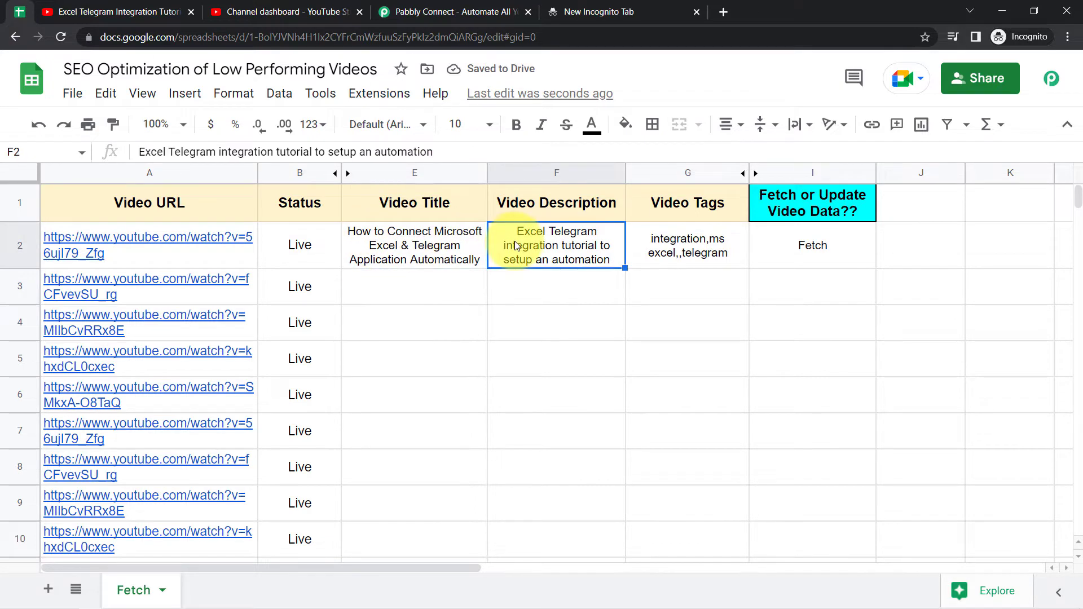
pyautogui.doubleClick(516, 245)
pyautogui.moveTo(503, 231); pyautogui.dragTo(758, 231)
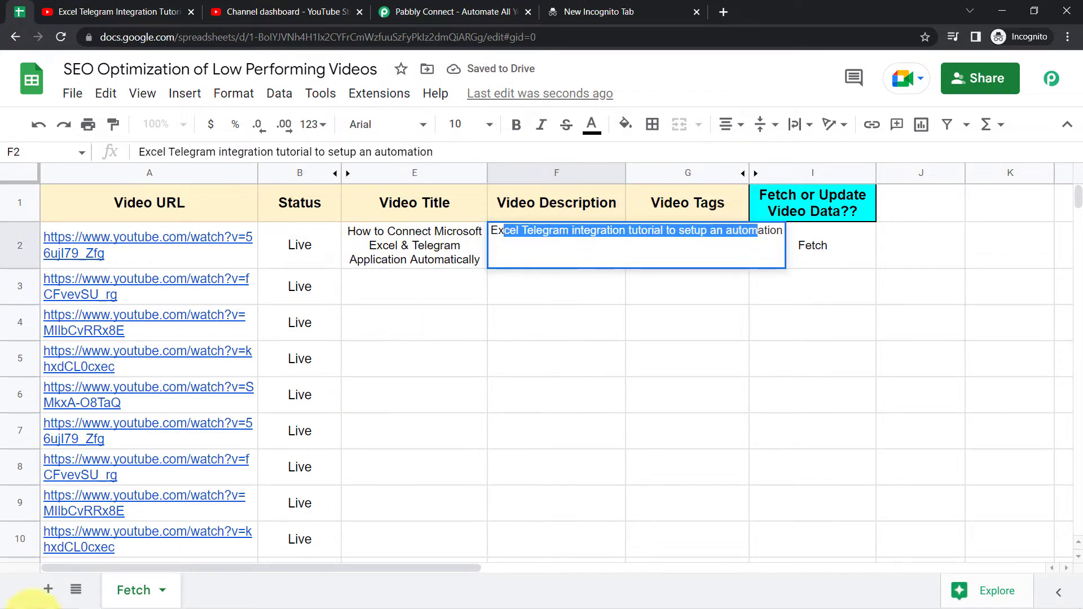
pyautogui.click(169, 604)
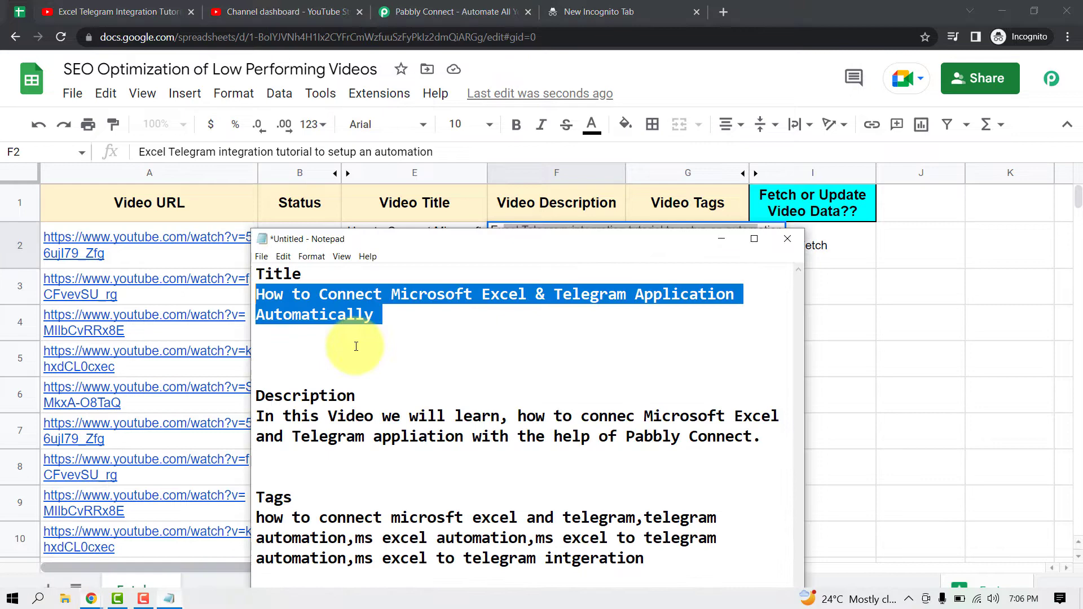
pyautogui.click(318, 394)
pyautogui.moveTo(754, 439); pyautogui.dragTo(230, 416)
pyautogui.hotkey('ctrl', 'c')
pyautogui.click(859, 348)
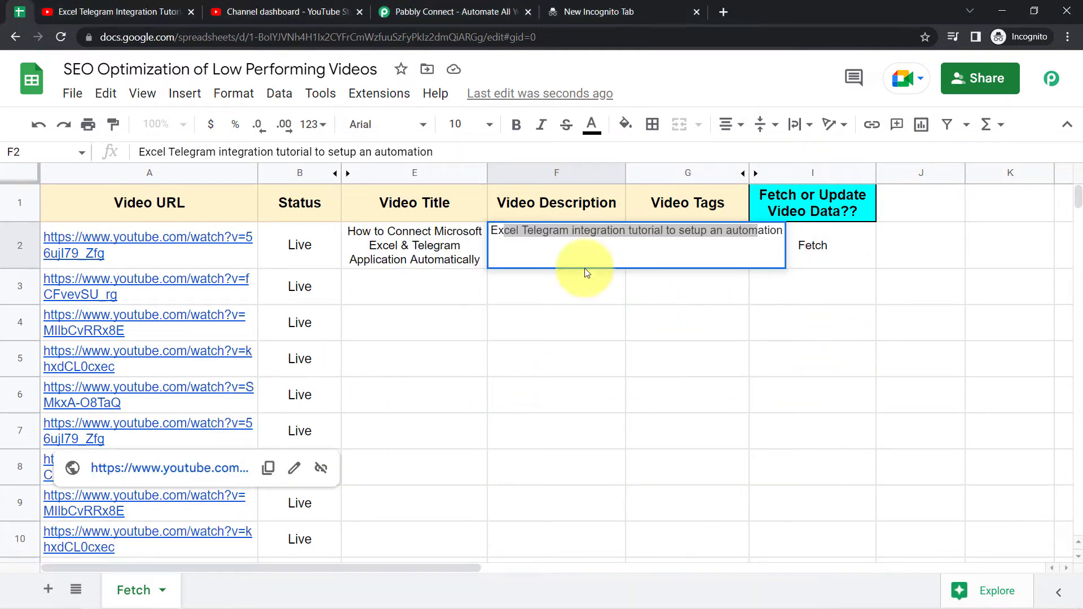
pyautogui.doubleClick(539, 232)
pyautogui.hotkey('ctrl', 'a')
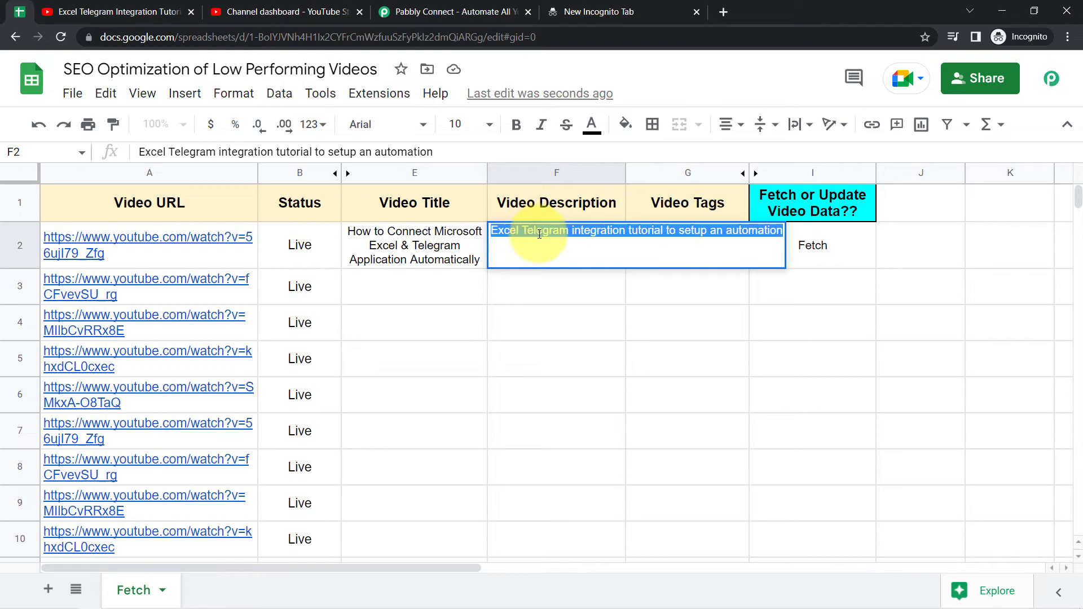
pyautogui.hotkey('ctrl', 'v')
pyautogui.press('Return')
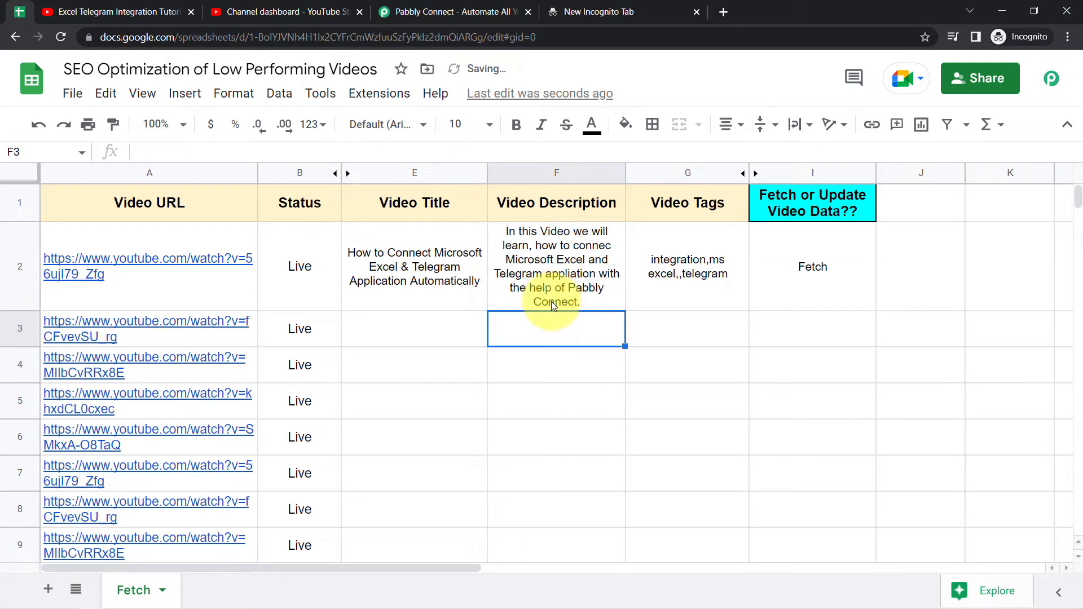
# Step: Replace the video tags in G2 with the Notepad tag list beginning "how to connect microsft excel and telegram,telegram automation"
pyautogui.click(652, 248)
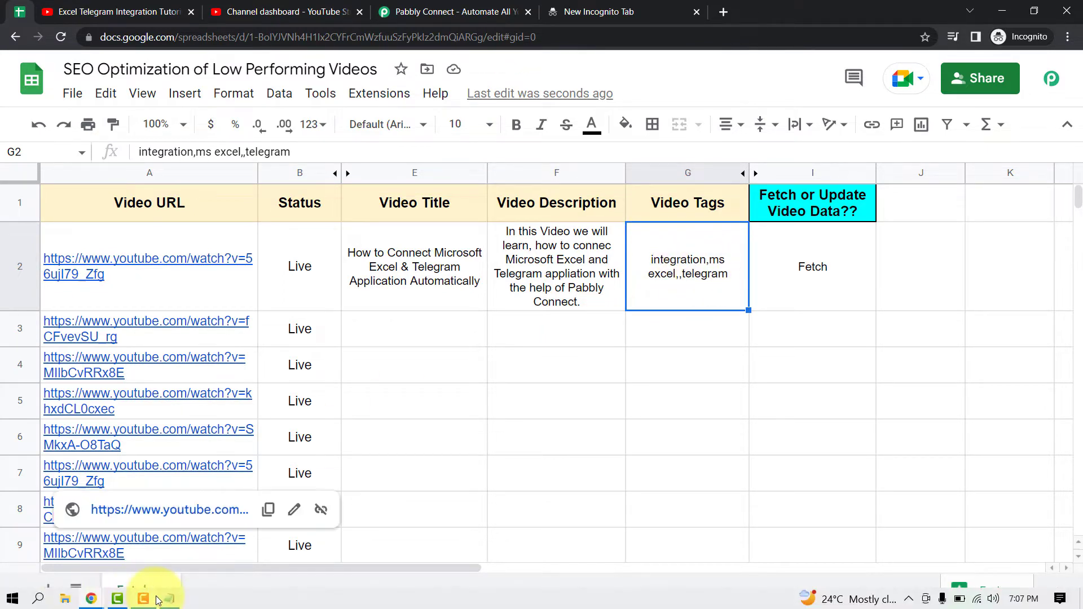
pyautogui.click(159, 599)
pyautogui.click(314, 459)
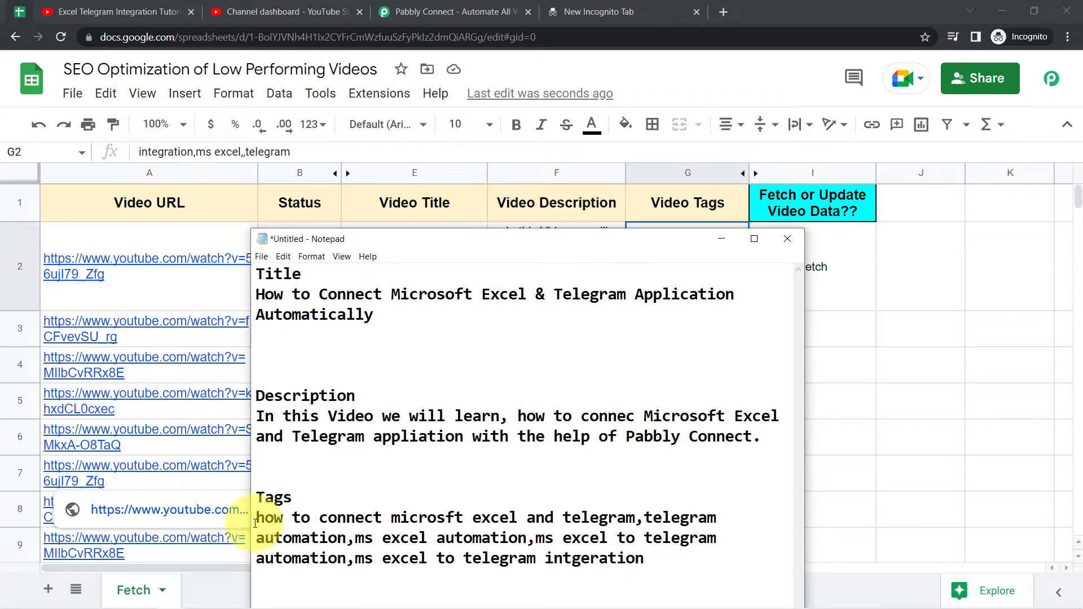
pyautogui.moveTo(255, 522); pyautogui.dragTo(651, 563)
pyautogui.hotkey('ctrl', 'c')
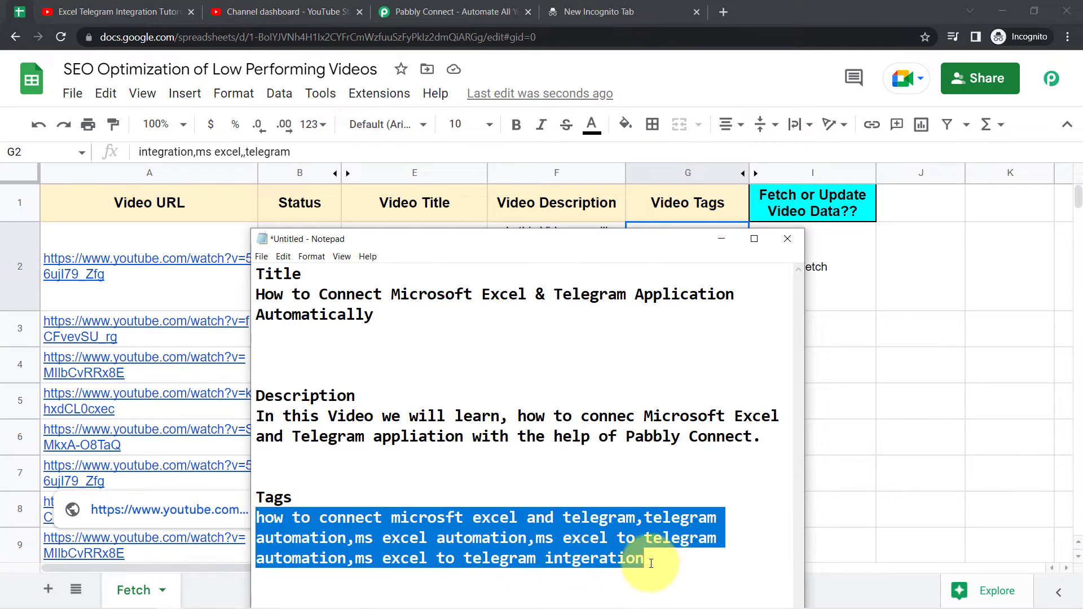
pyautogui.hotkey('alt', 'Tab')
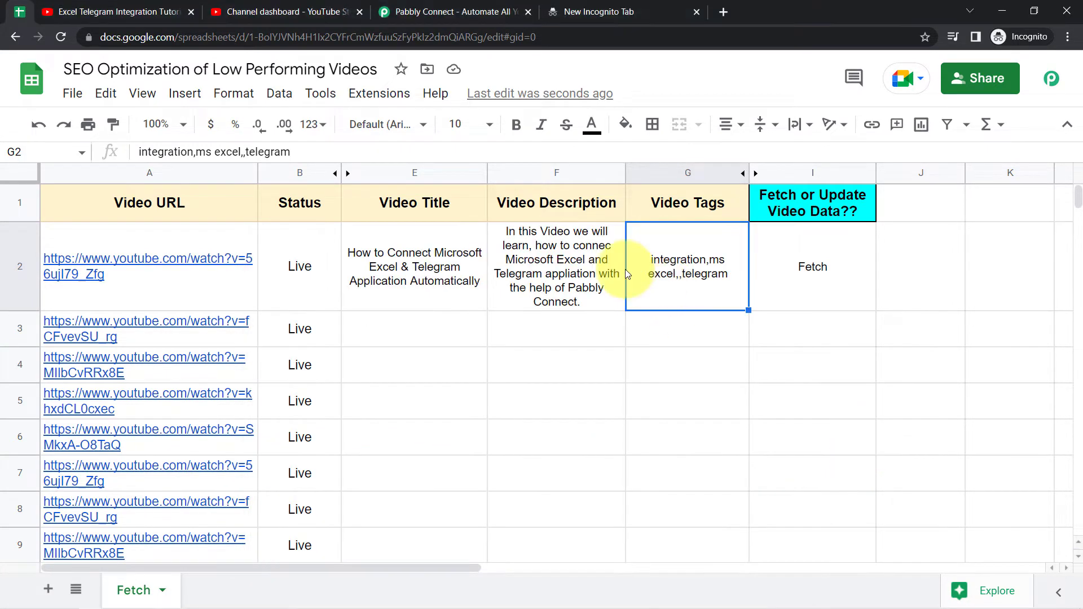
pyautogui.doubleClick(673, 268)
pyautogui.hotkey('ctrl', 'a')
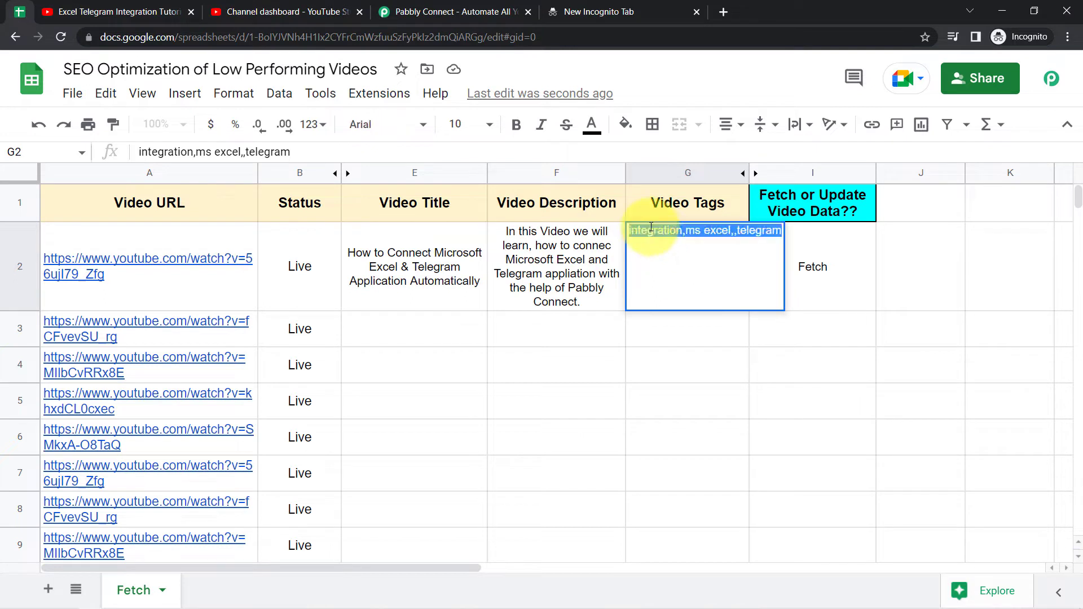
pyautogui.hotkey('ctrl', 'v')
pyautogui.press('Return')
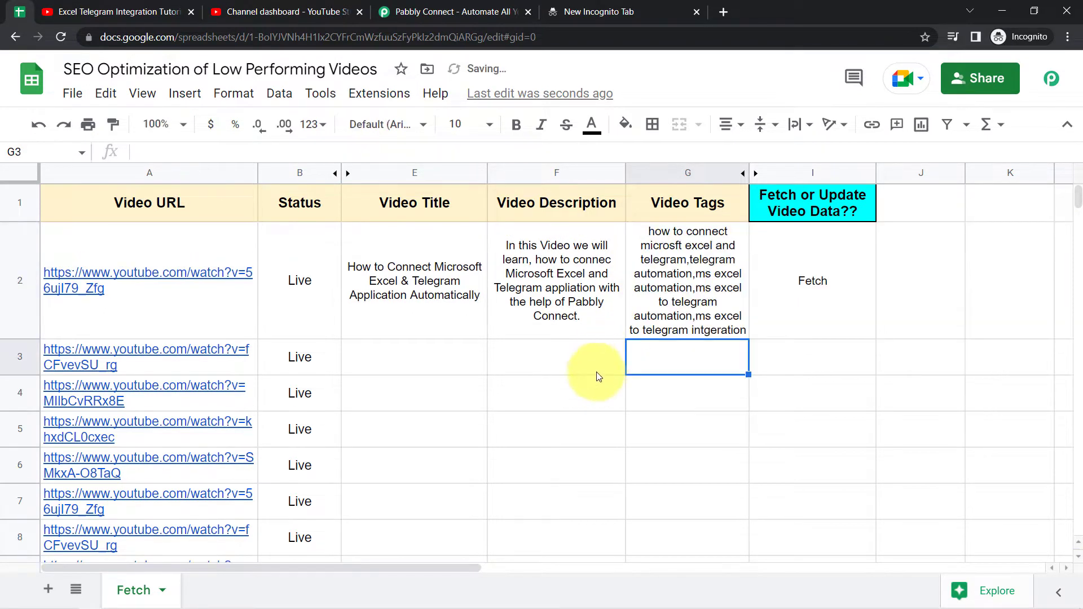
pyautogui.click(571, 393)
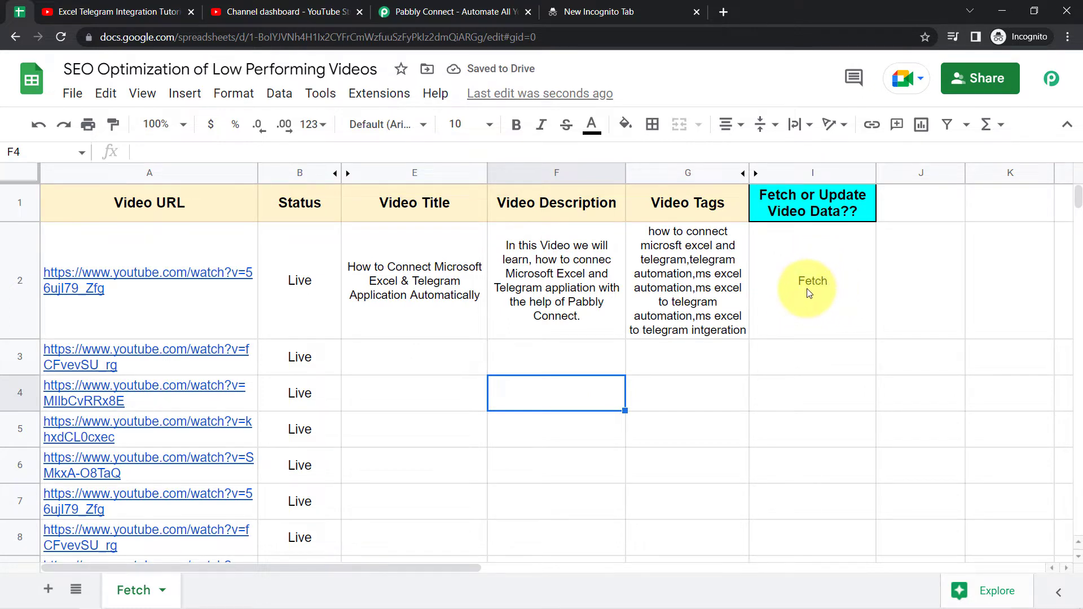
pyautogui.click(728, 421)
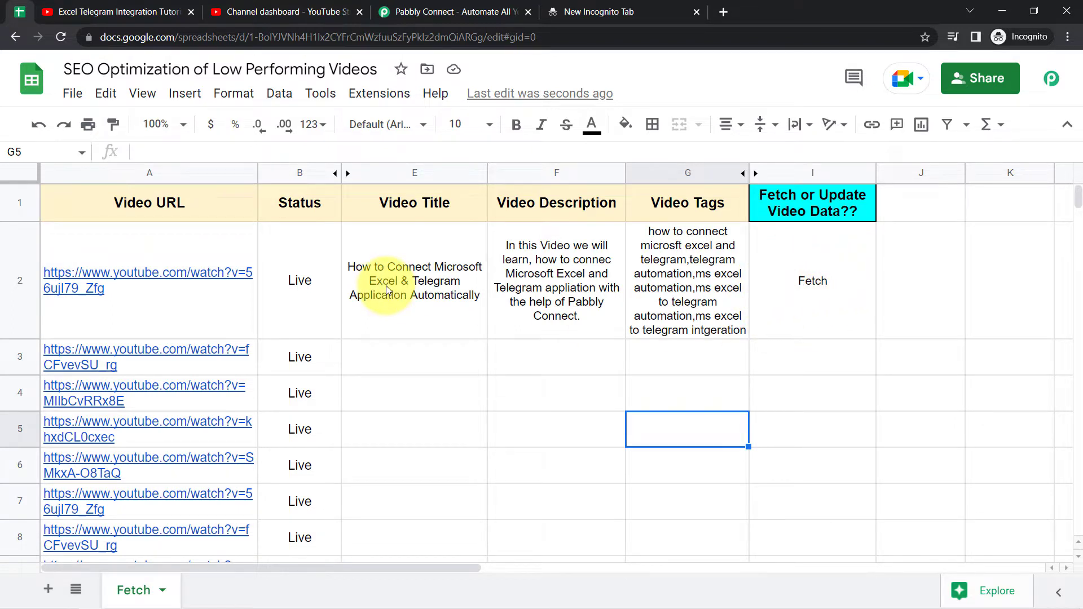
# Step: Review the video's current title and full description on its YouTube page, with the page zoomed to 125%
pyautogui.click(85, 12)
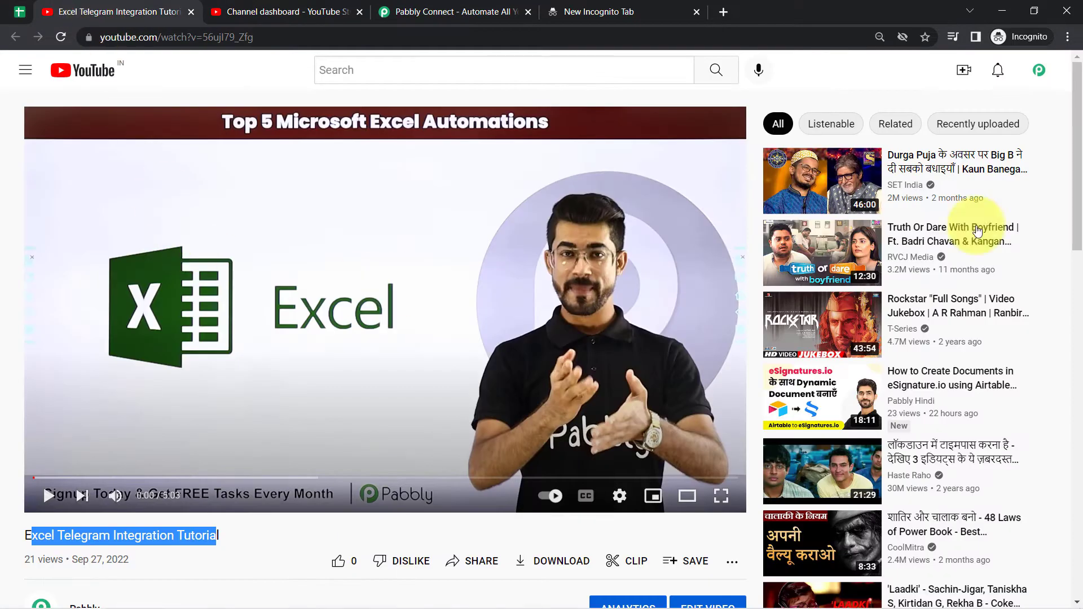
pyautogui.scroll(-2, 1065, 164)
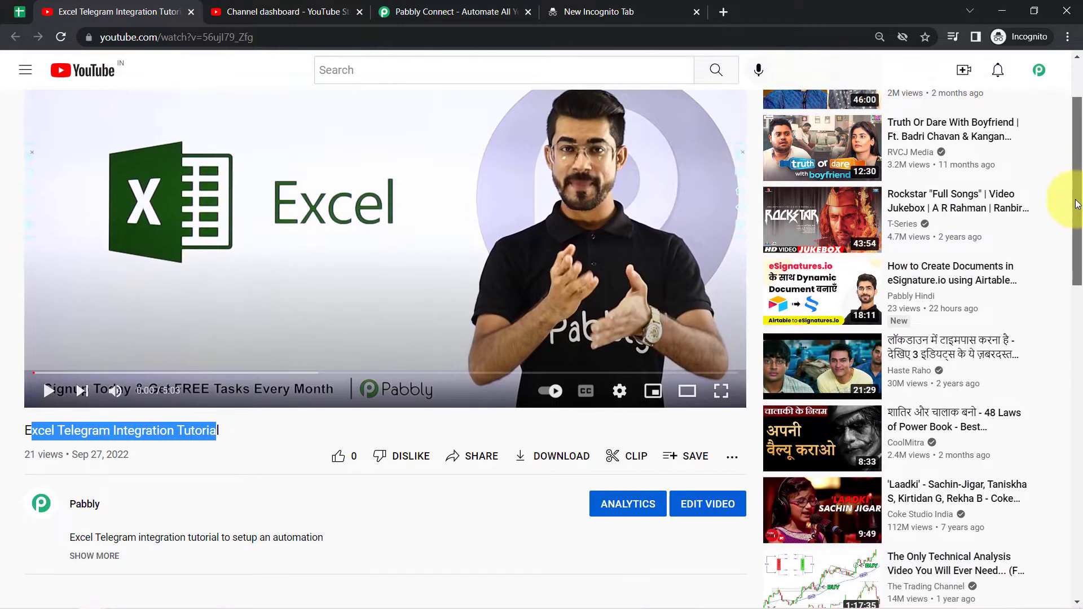
pyautogui.moveTo(1077, 205); pyautogui.dragTo(1064, 235)
pyautogui.click(89, 419)
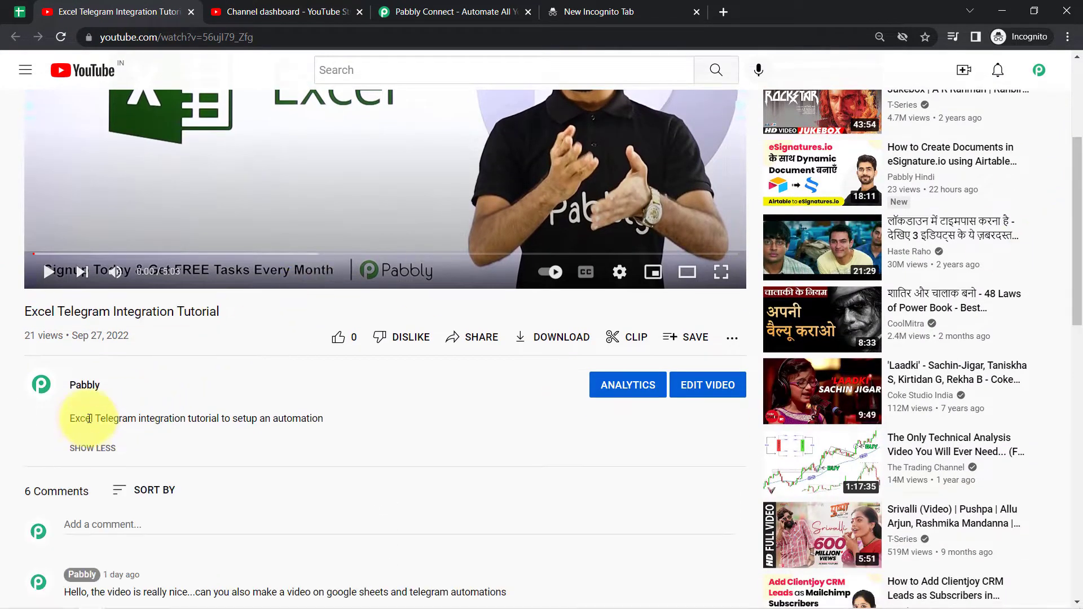
pyautogui.moveTo(83, 418); pyautogui.dragTo(301, 418)
pyautogui.click(1068, 37)
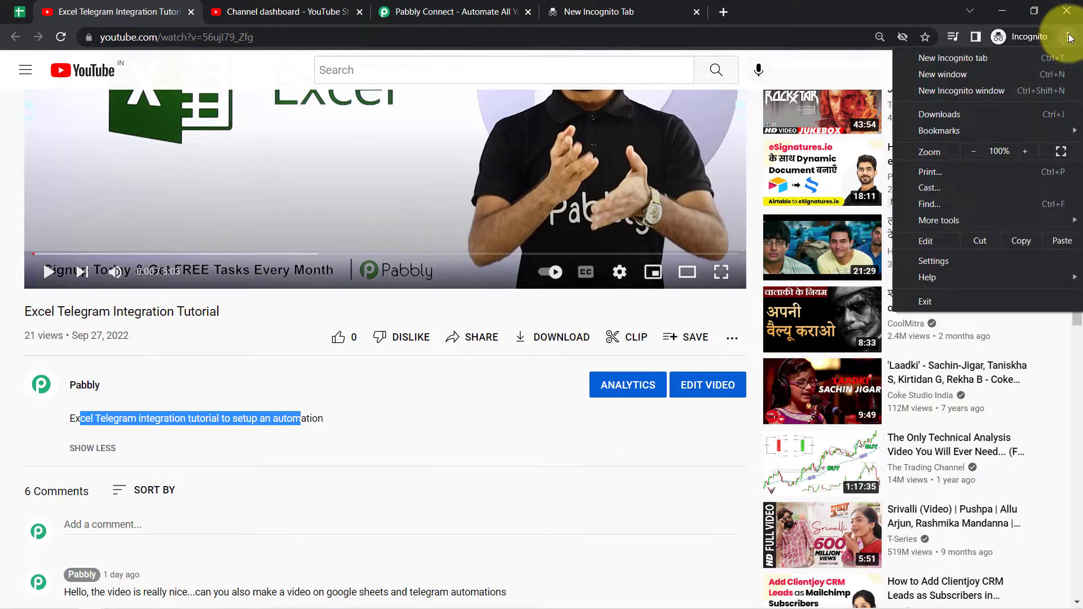
pyautogui.click(1026, 151)
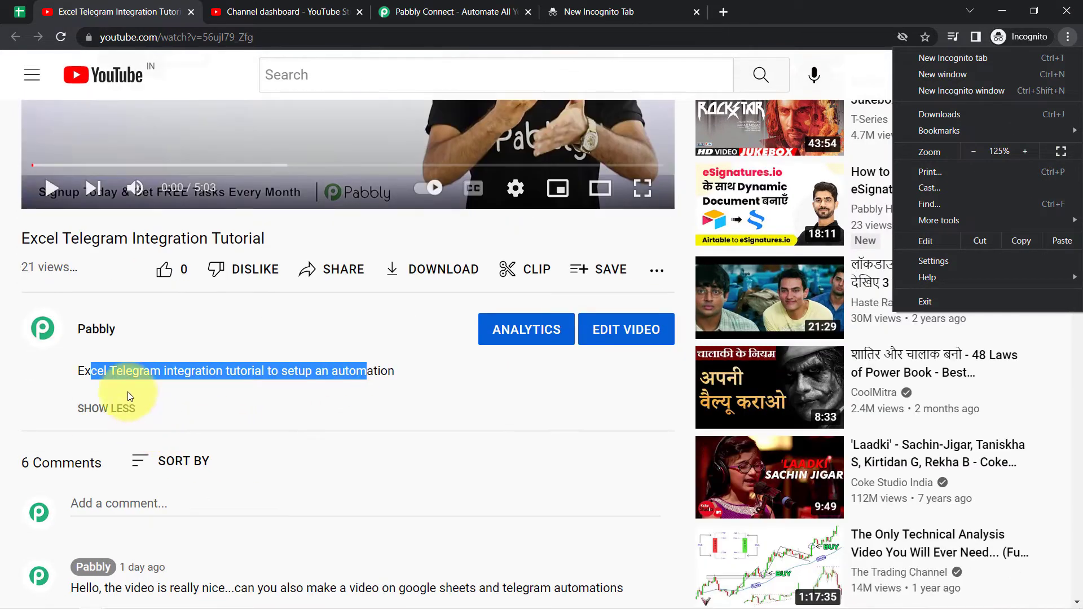
pyautogui.click(118, 376)
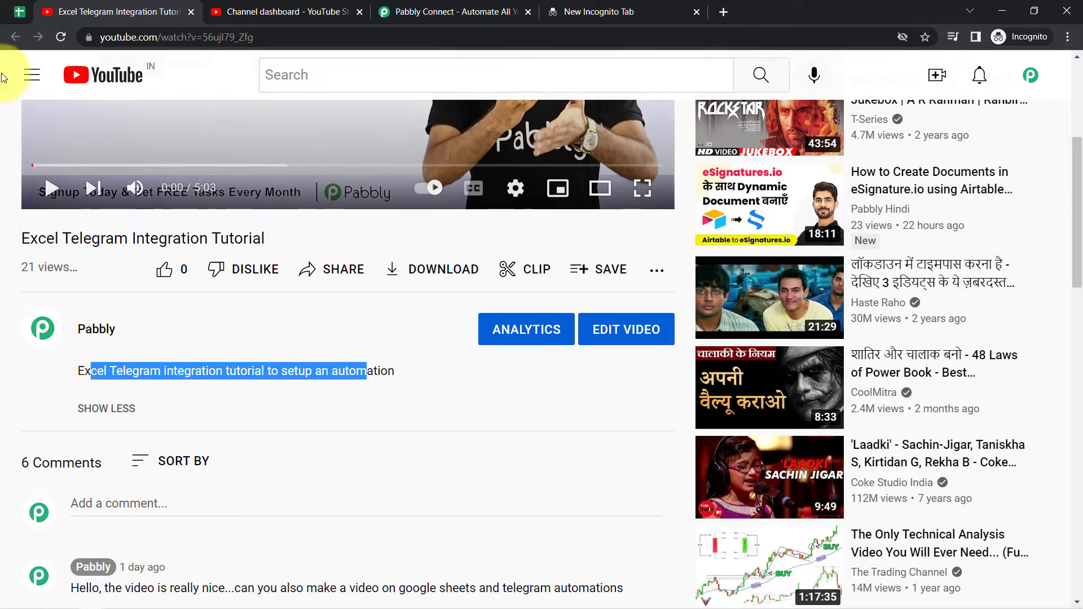
# Step: Replace the Fetch entry in I2 of the sheet with "Update"
pyautogui.click(21, 13)
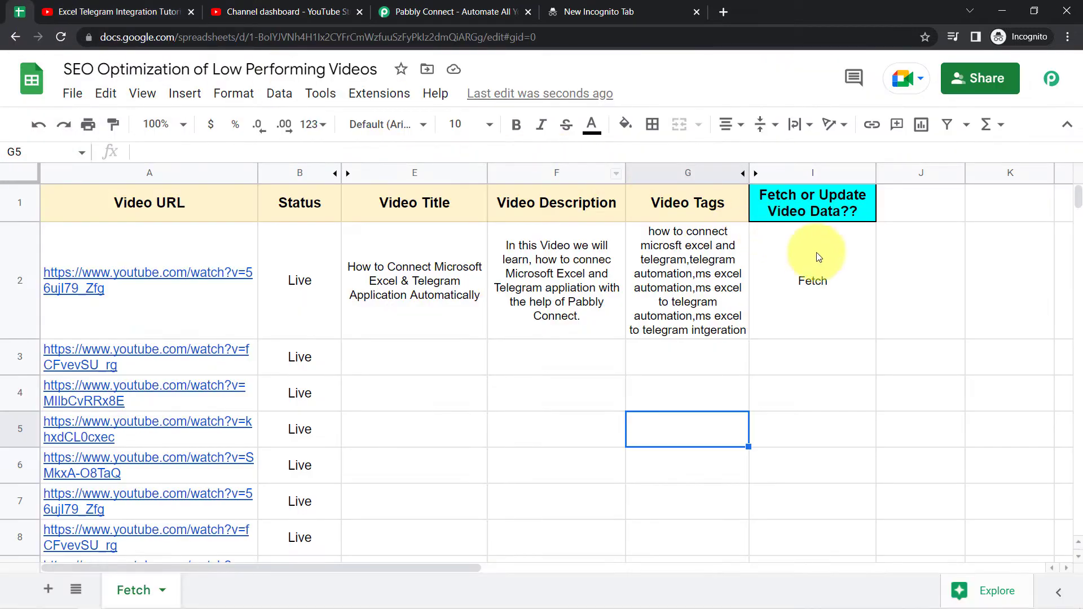
pyautogui.doubleClick(813, 274)
pyautogui.click(800, 230)
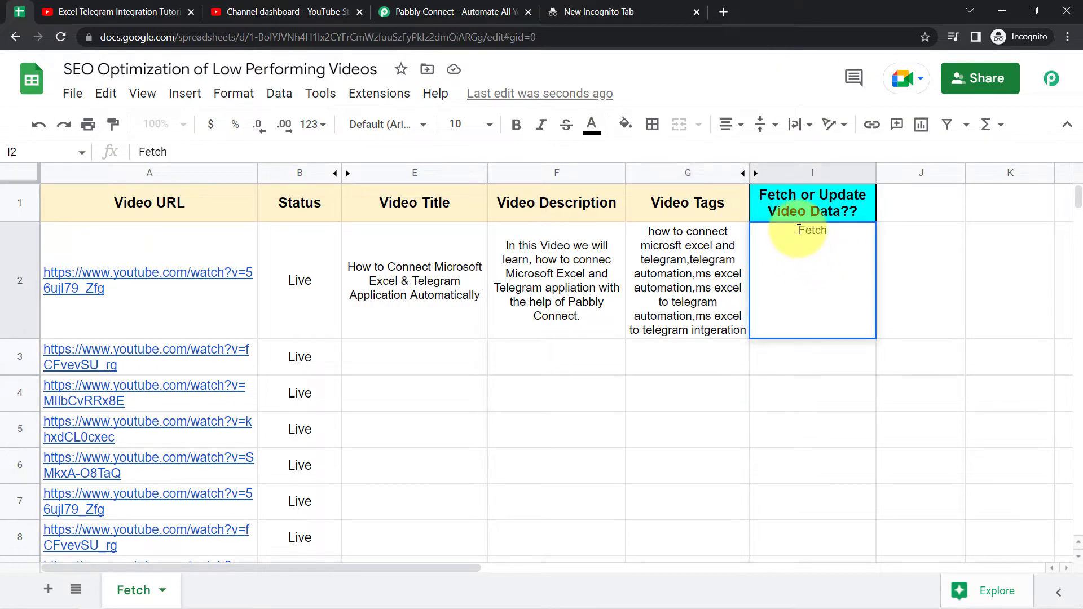
pyautogui.moveTo(798, 229); pyautogui.dragTo(828, 233)
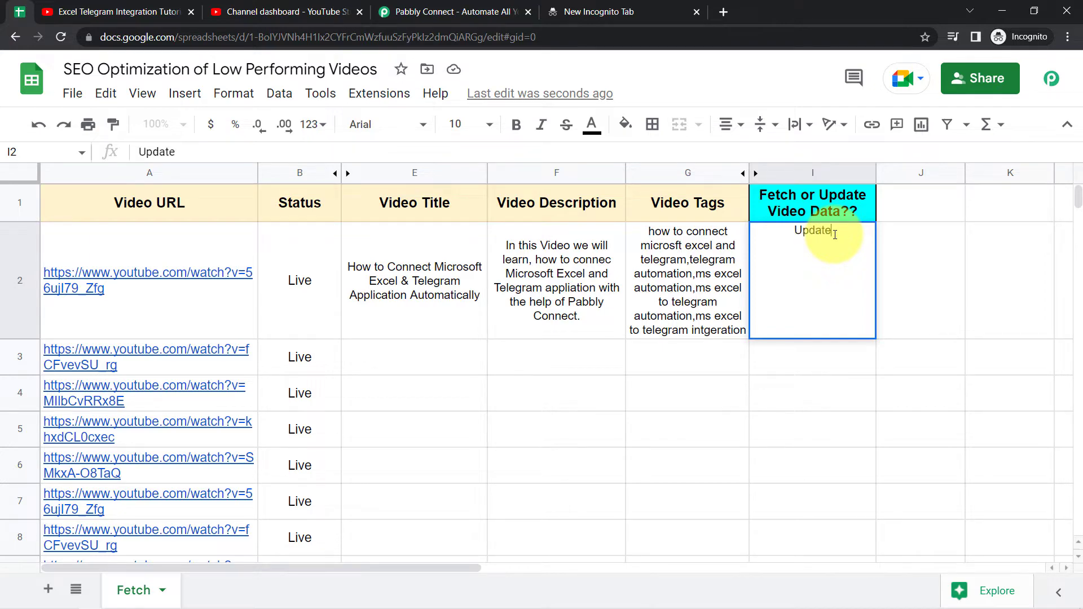
pyautogui.write('Update')
pyautogui.press('Return')
# Step: Check the updated title and description on the video's YouTube page
pyautogui.click(110, 13)
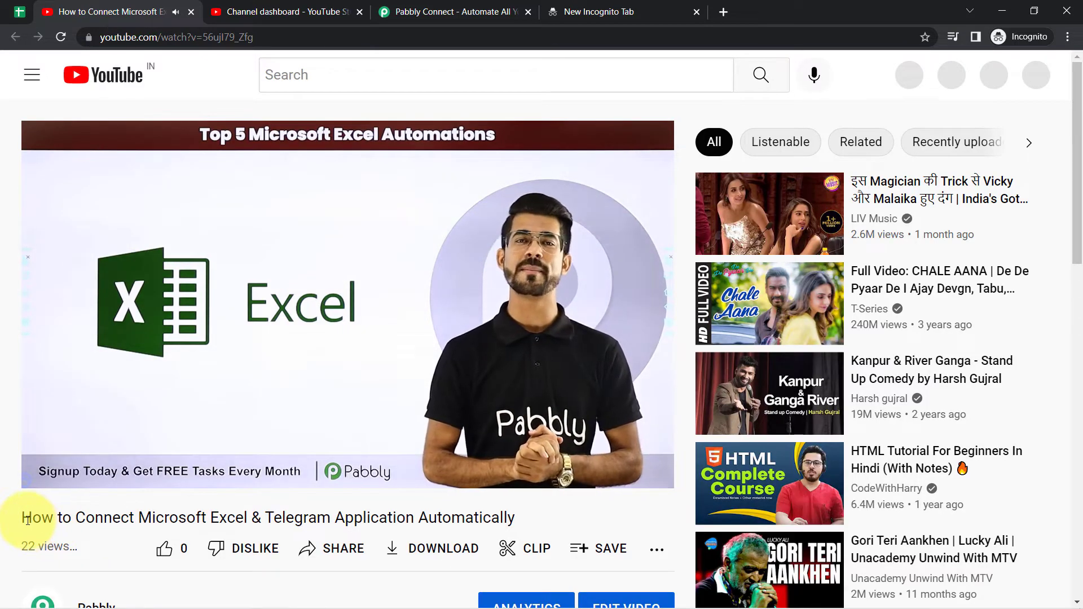
pyautogui.moveTo(37, 519); pyautogui.dragTo(515, 519)
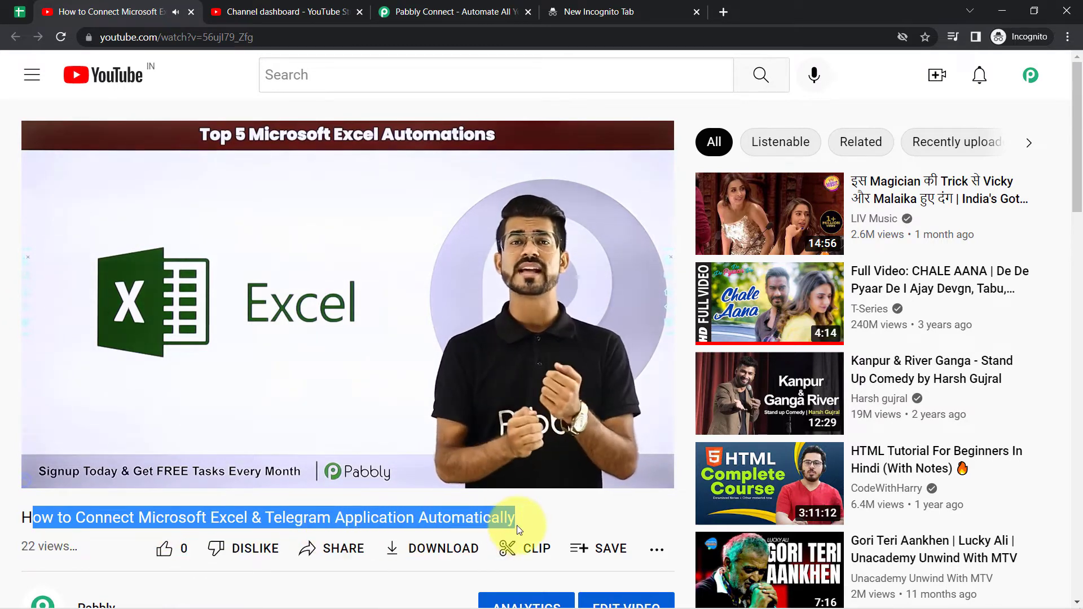
pyautogui.moveTo(1078, 180); pyautogui.dragTo(1063, 260)
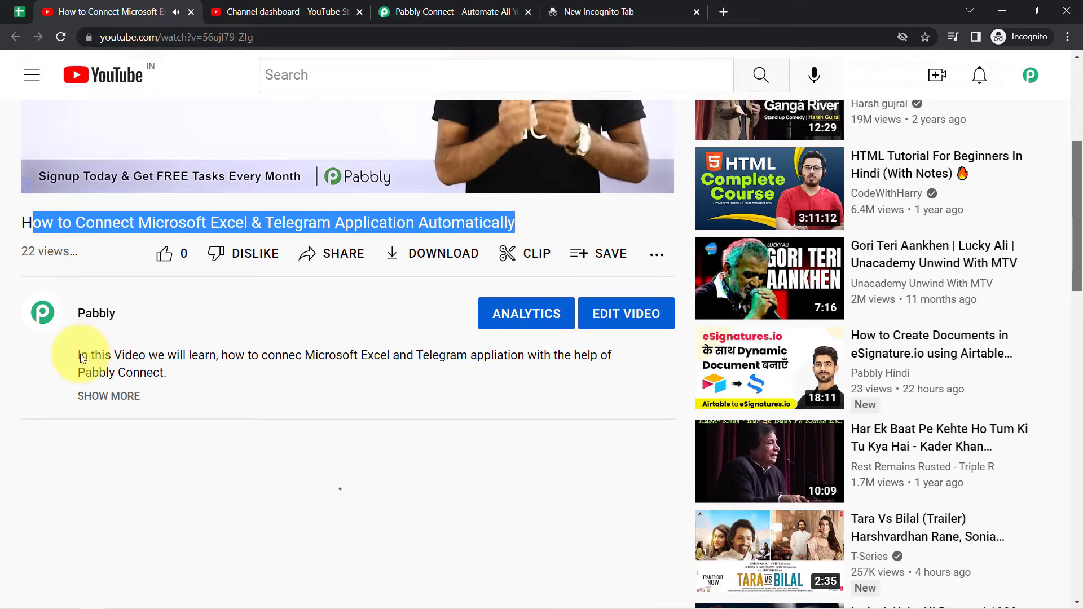
pyautogui.moveTo(79, 355); pyautogui.dragTo(133, 374)
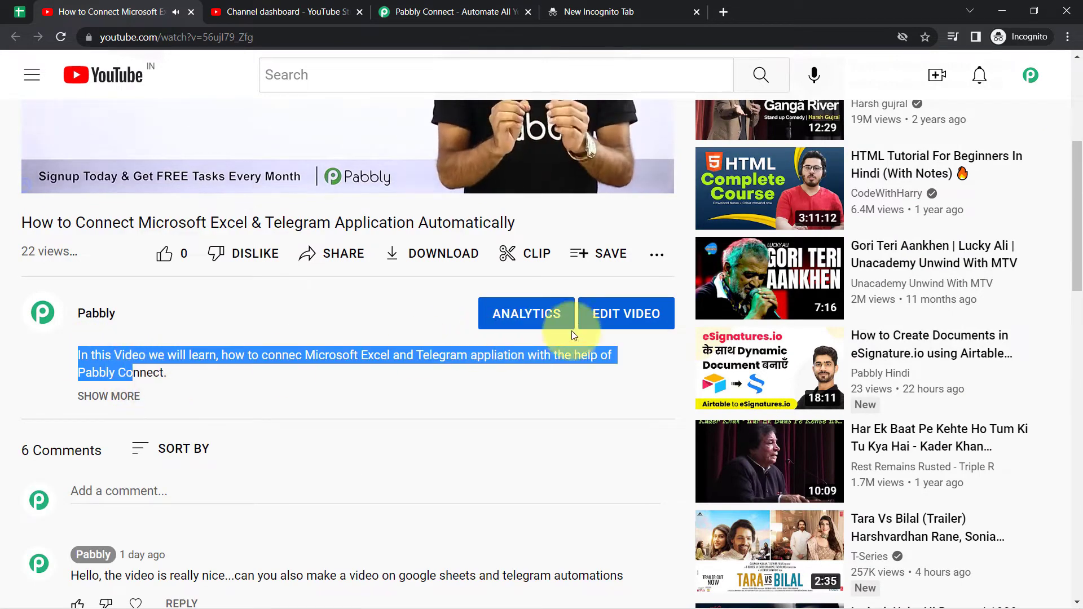
# Step: Open the video's details in YouTube Studio and expand the additional settings to check its tags
pyautogui.click(636, 315)
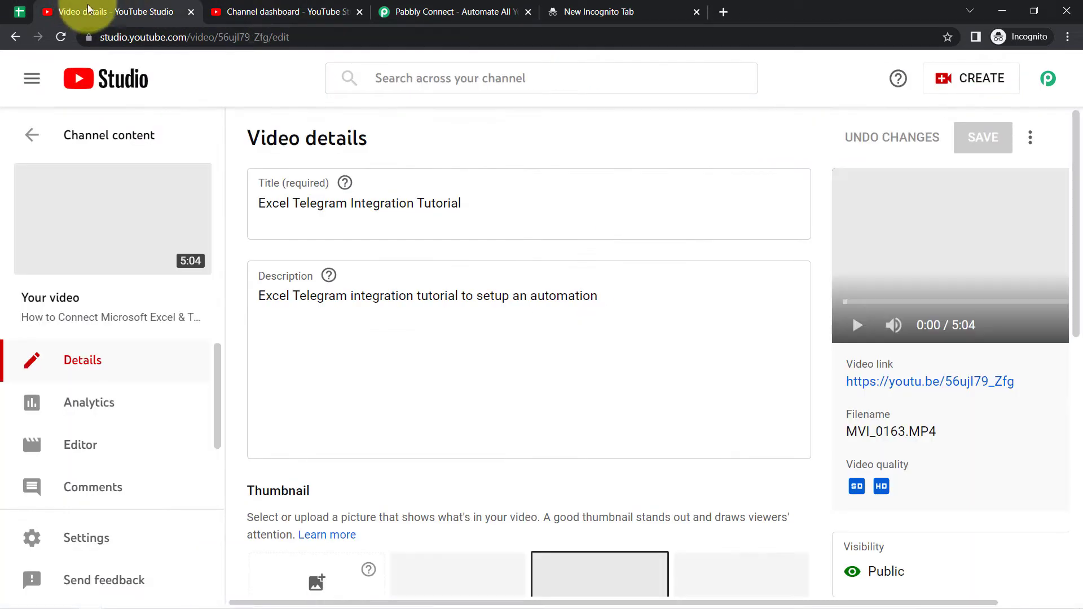
pyautogui.click(107, 11)
pyautogui.moveTo(1078, 181); pyautogui.dragTo(1064, 447)
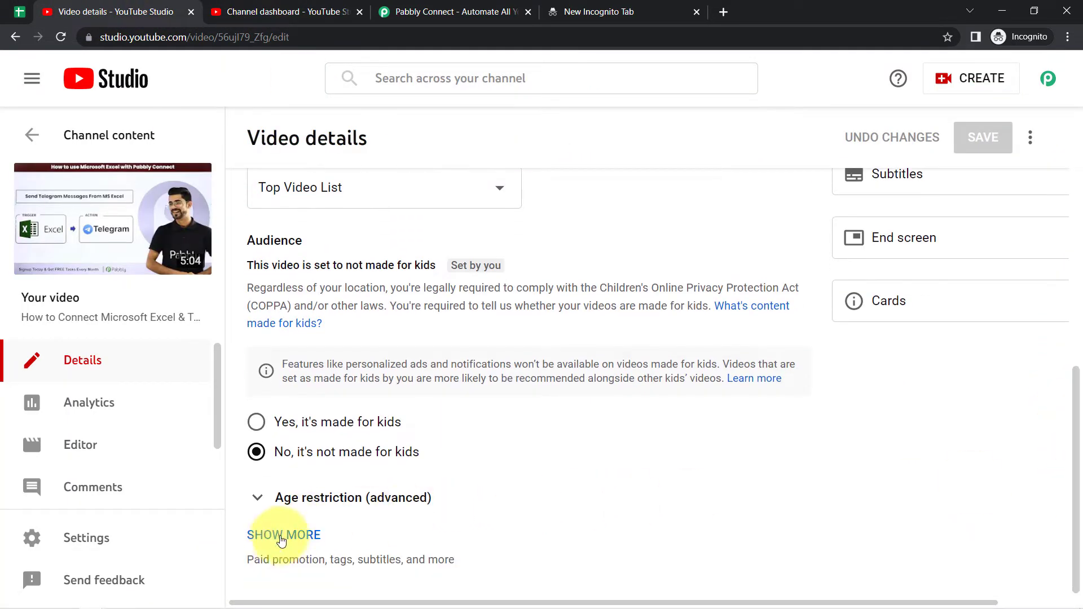
pyautogui.click(282, 535)
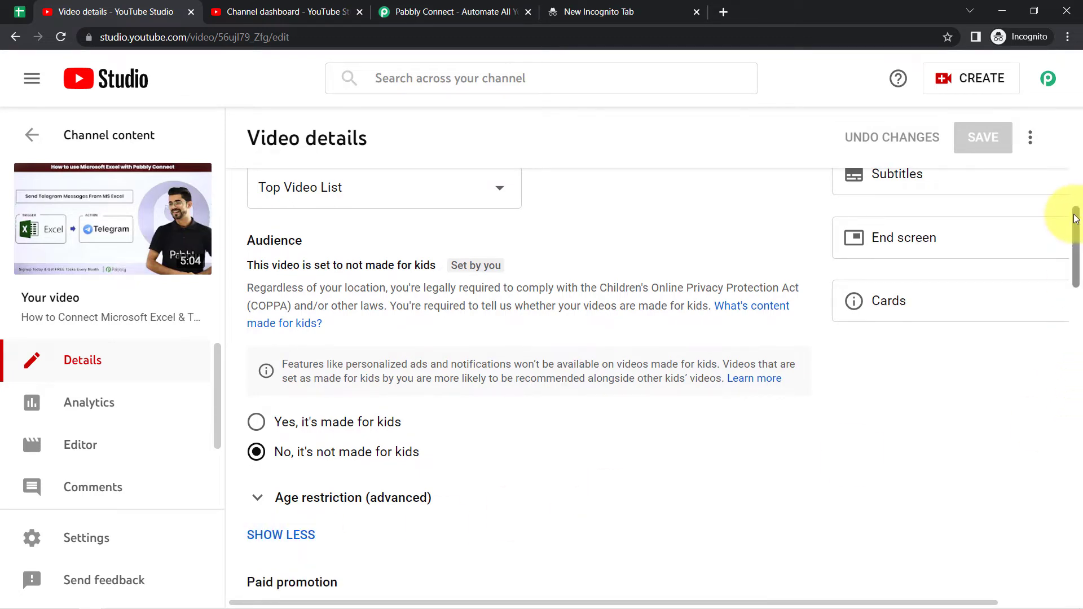
pyautogui.moveTo(1076, 219); pyautogui.dragTo(1071, 362)
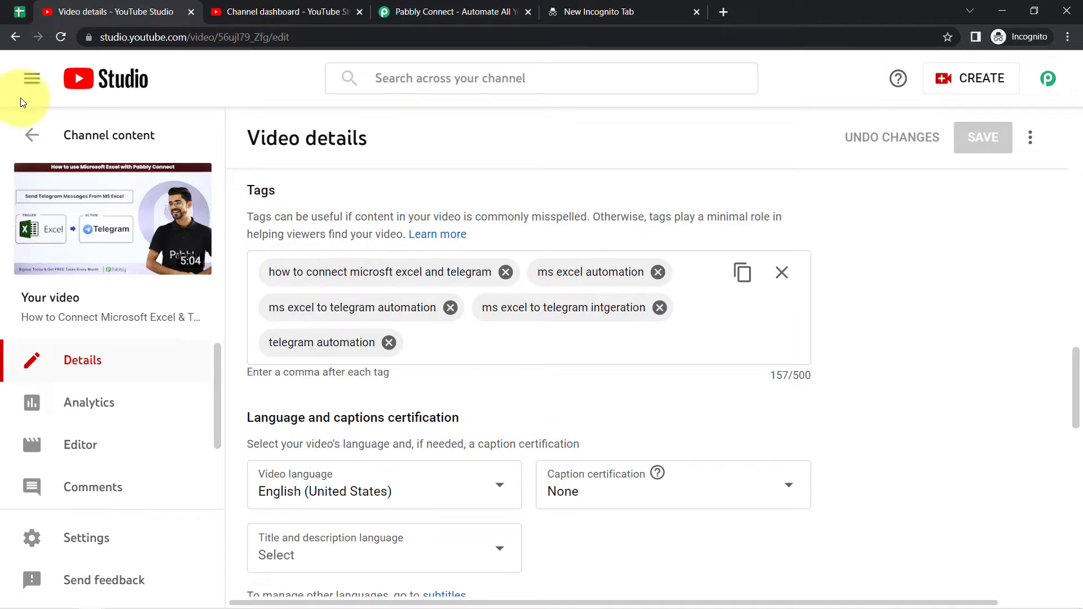
pyautogui.click(19, 12)
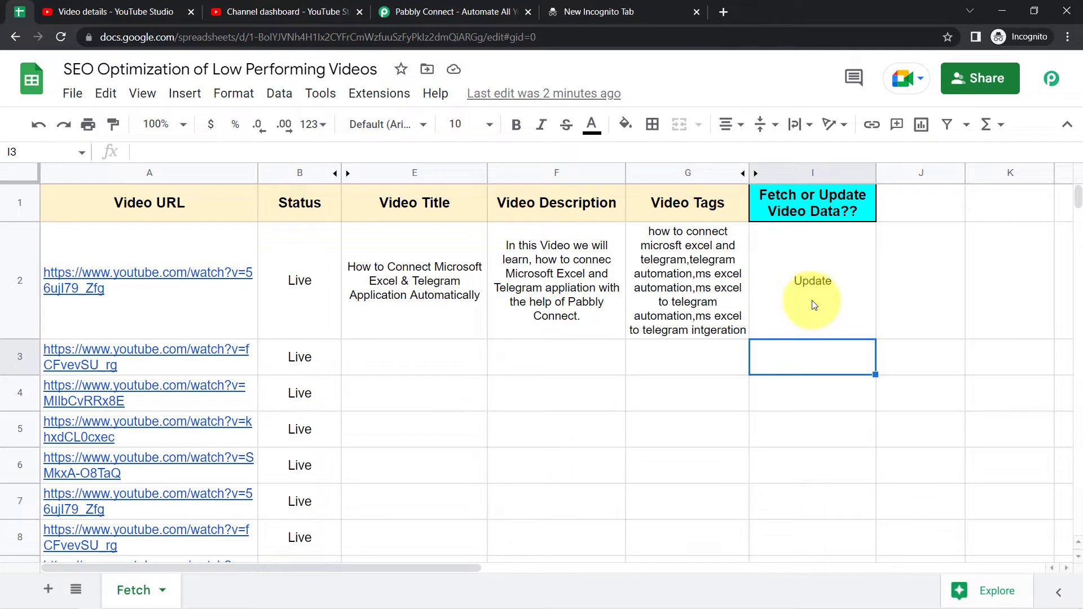
pyautogui.click(429, 12)
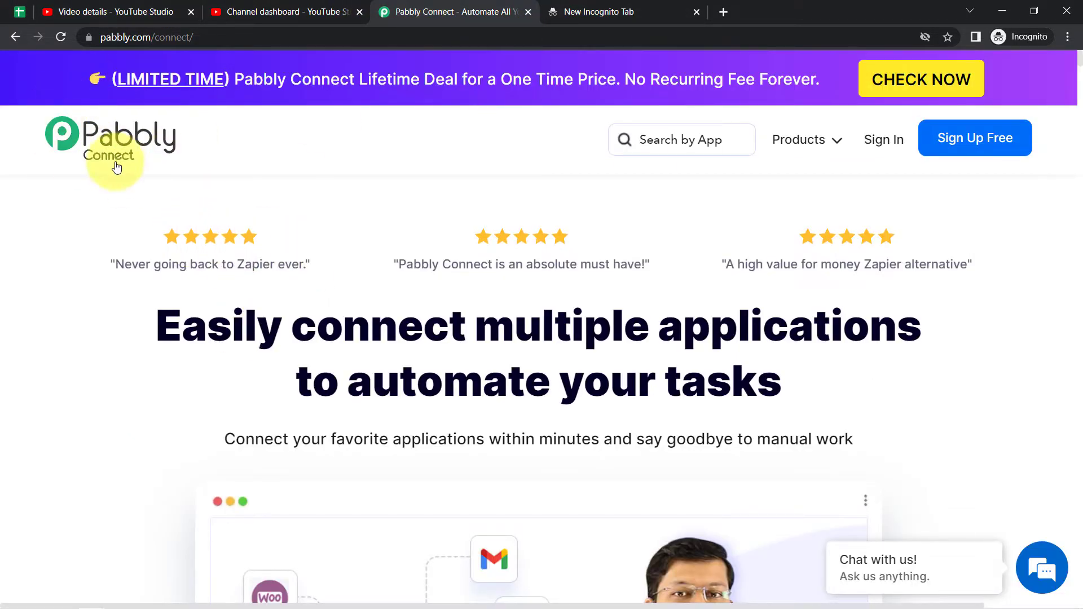
pyautogui.click(22, 13)
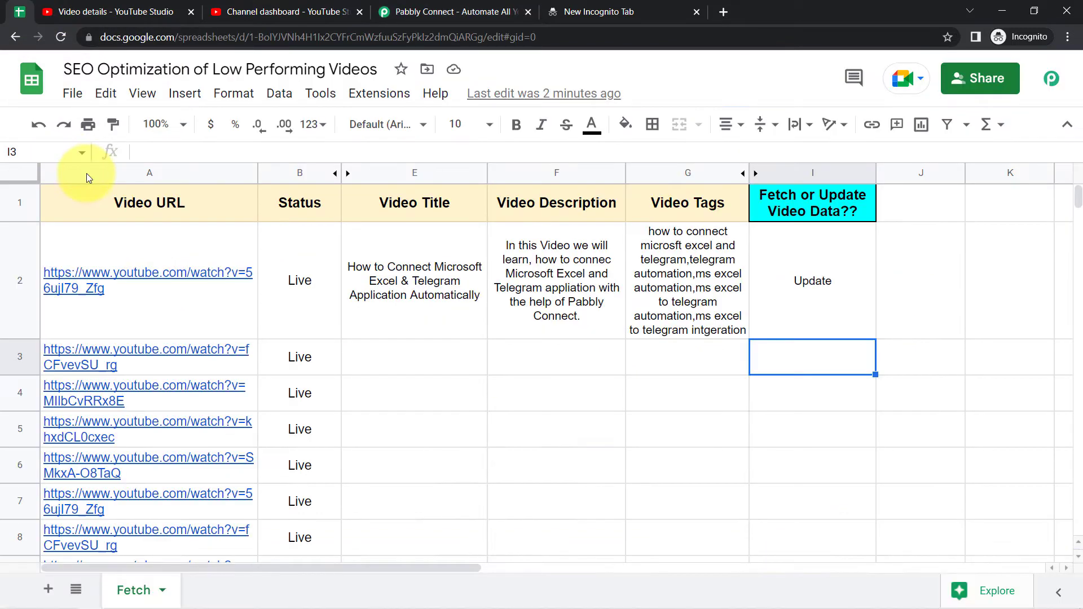
pyautogui.click(57, 12)
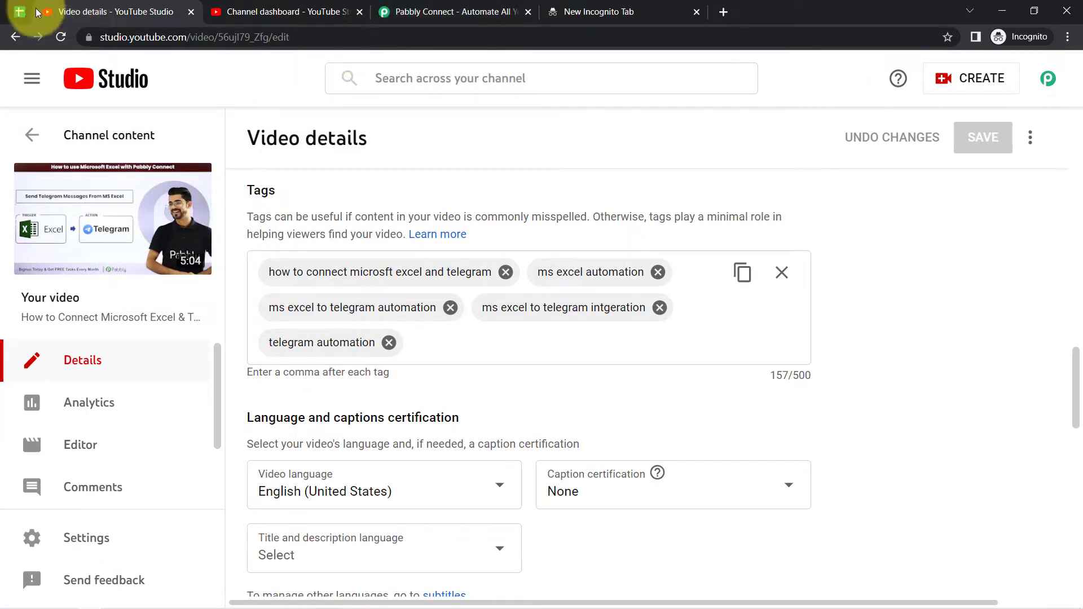
pyautogui.click(10, 20)
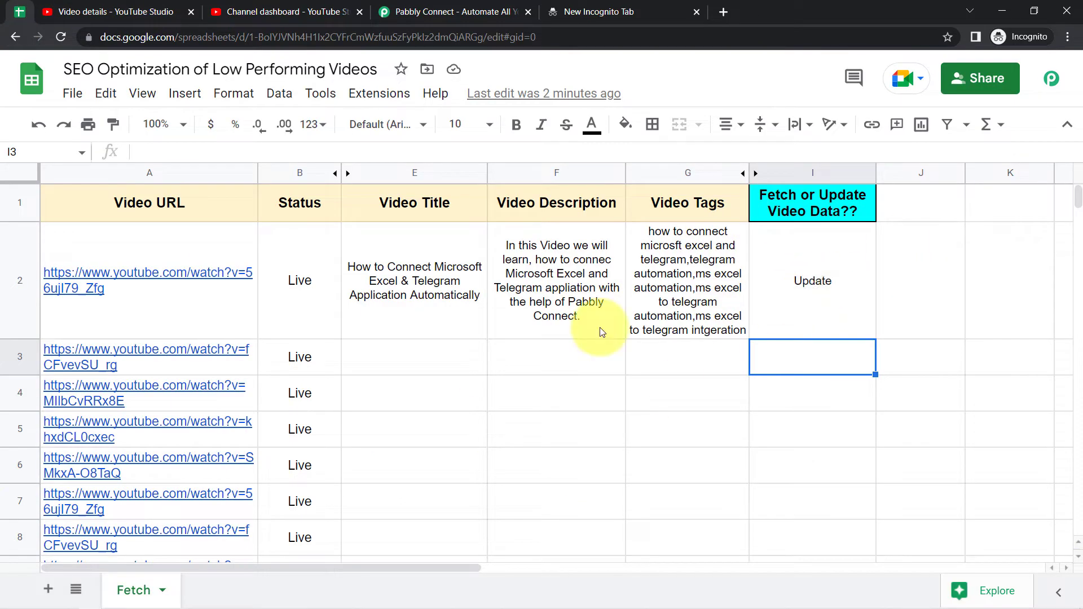
# Step: Sign in from the pabbly.com/connect page and open the Pabbly Connect dashboard
pyautogui.click(435, 6)
pyautogui.click(101, 37)
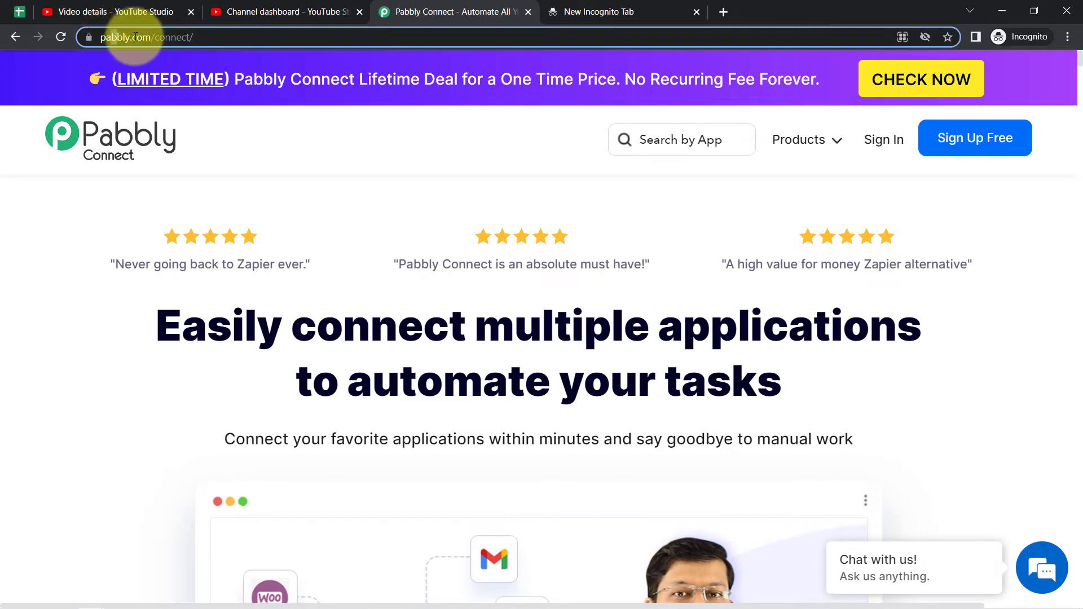
pyautogui.moveTo(110, 38); pyautogui.dragTo(230, 28)
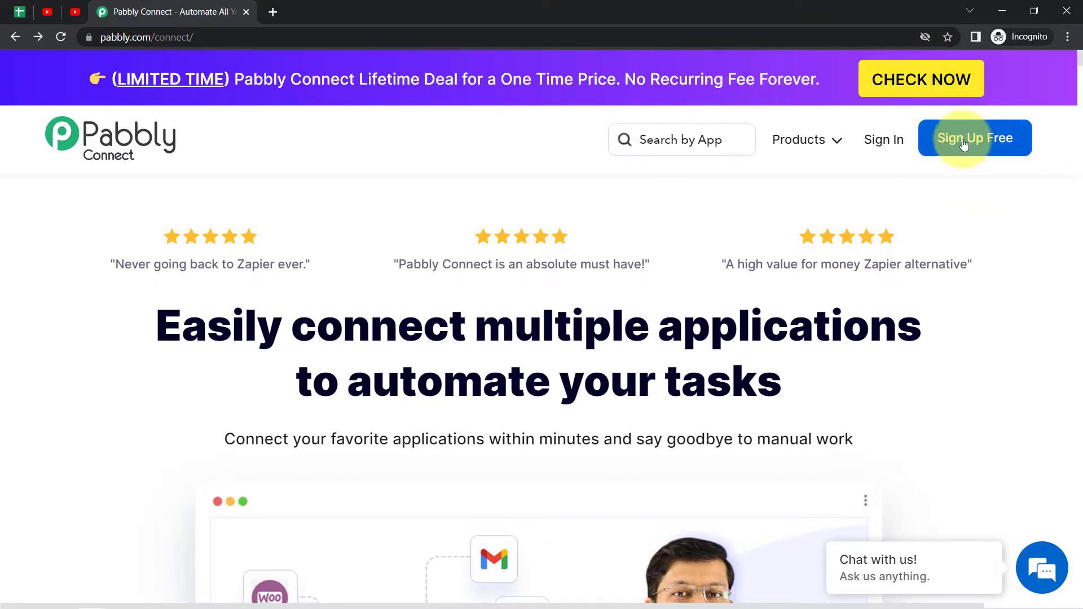
pyautogui.click(881, 146)
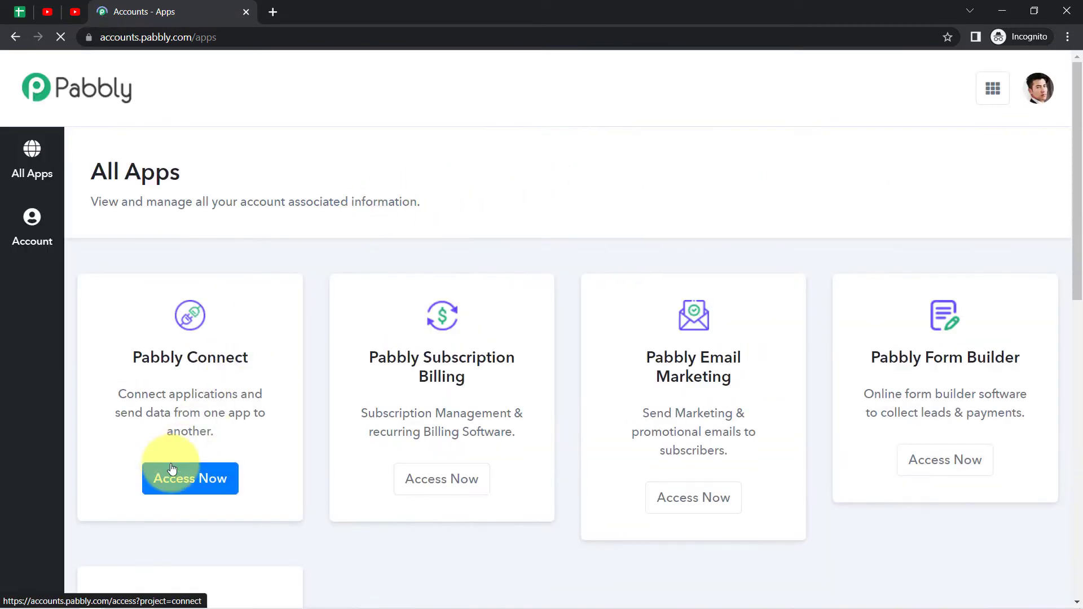
pyautogui.click(178, 477)
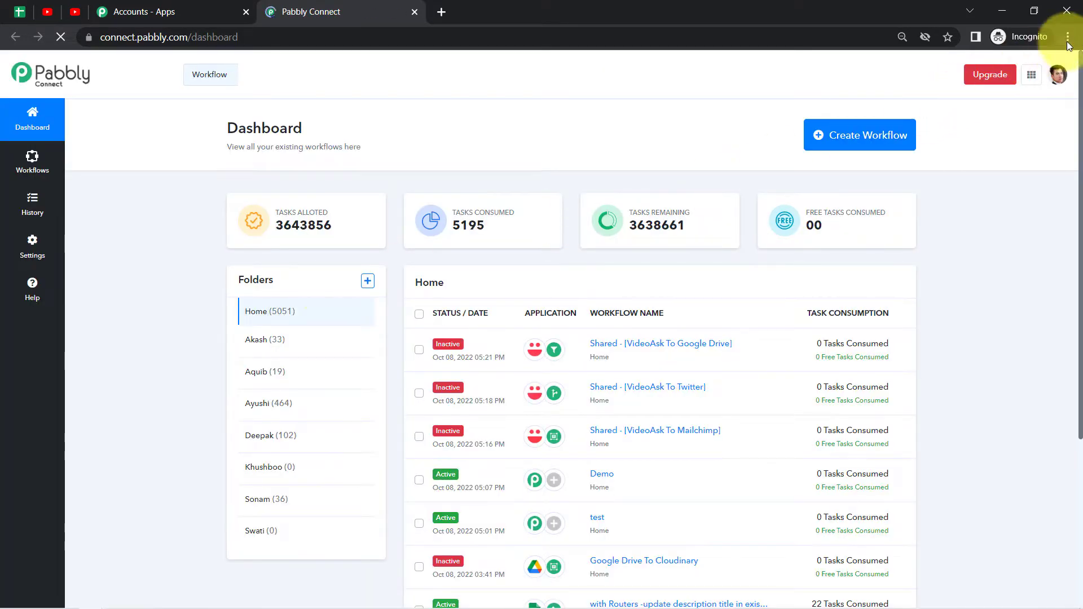
# Step: Enlarge the Pabbly Connect dashboard to 125% browser zoom
pyautogui.click(1068, 37)
pyautogui.click(1031, 154)
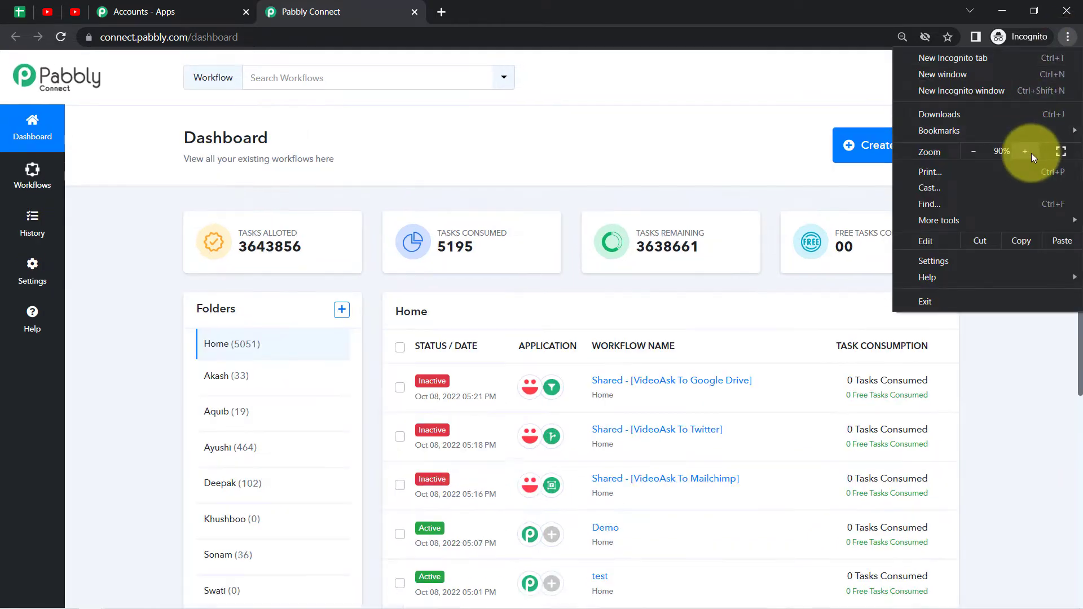
pyautogui.click(1031, 153)
pyautogui.click(1024, 153)
pyautogui.click(1024, 154)
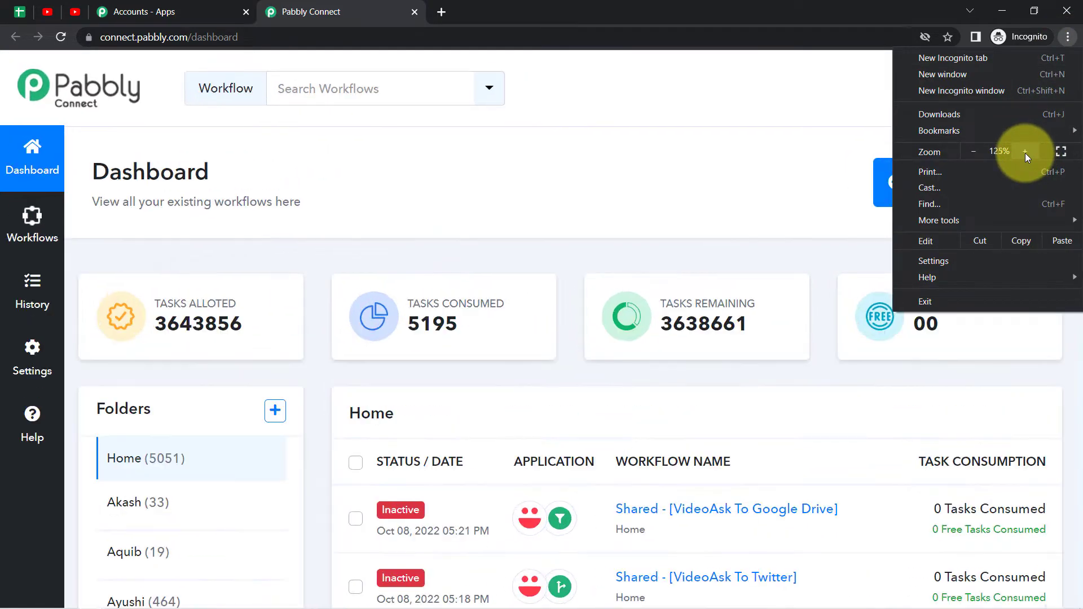
pyautogui.click(621, 167)
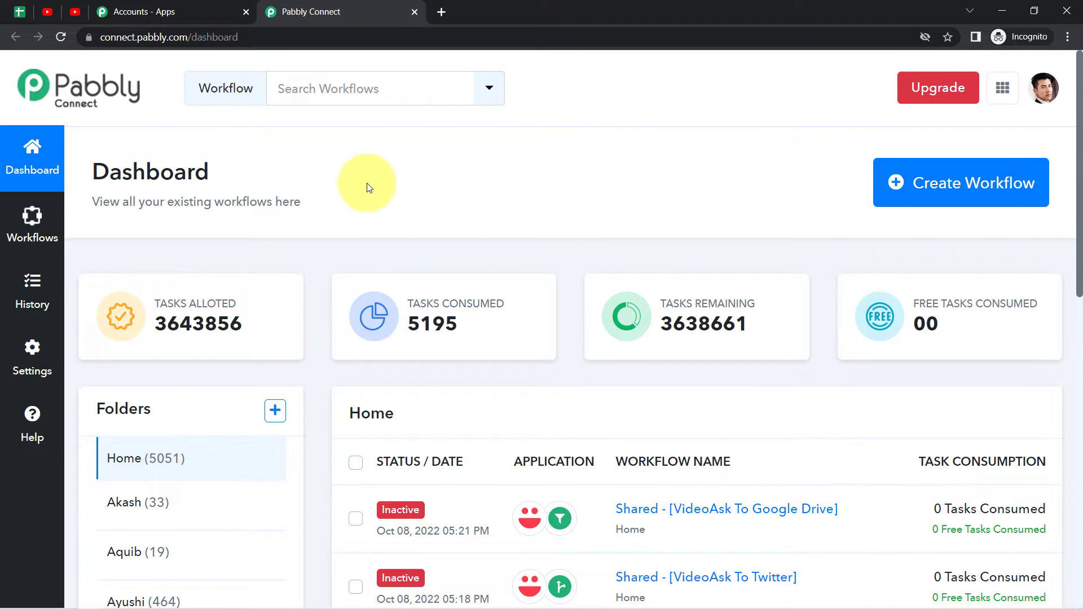
pyautogui.moveTo(96, 177); pyautogui.dragTo(189, 174)
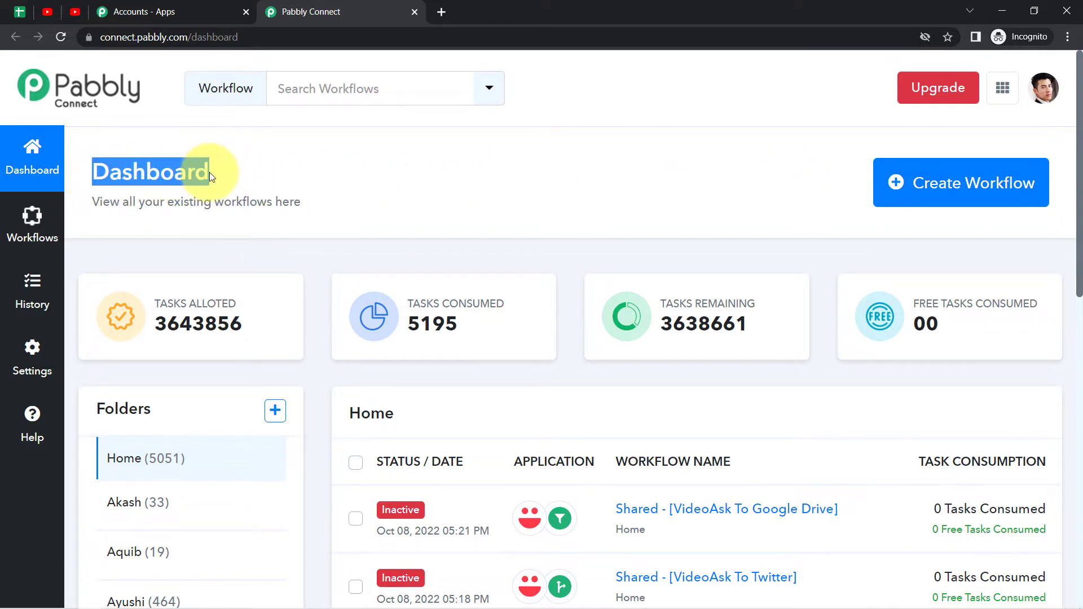
# Step: Create a workflow named "Auto-update Video Data from Google Sheets to YouTube" and collapse its trigger section
pyautogui.click(931, 181)
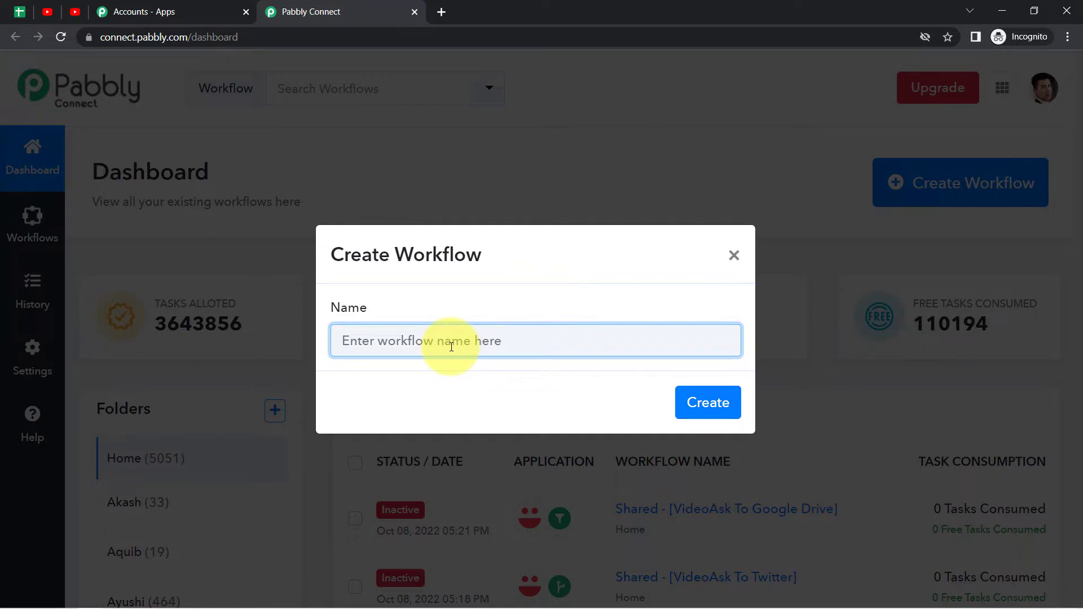
pyautogui.write('Auto-update Video Data from Google Sheets to YouTube')
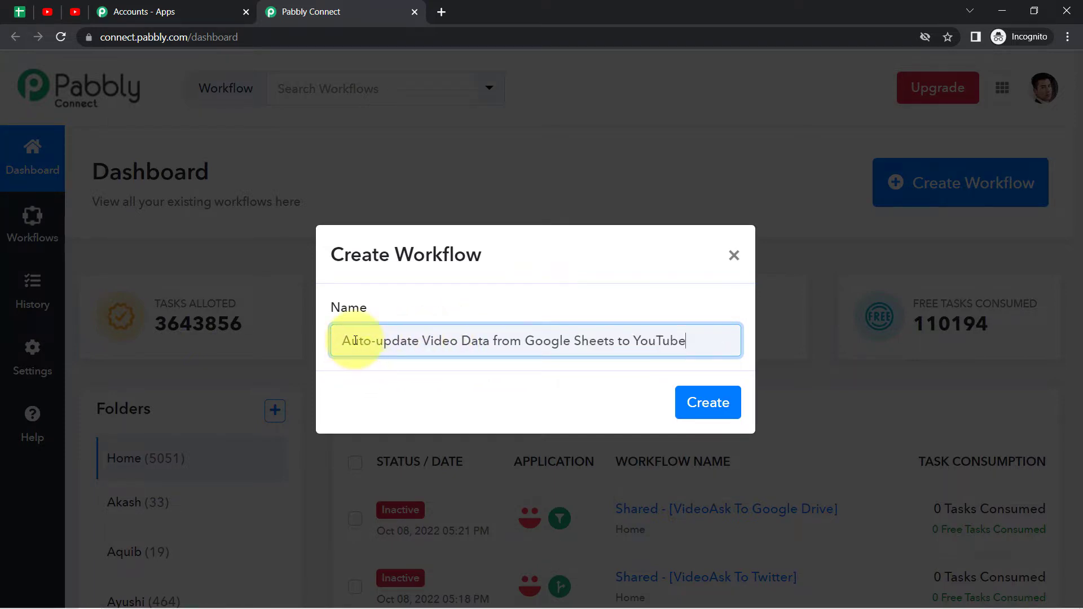
pyautogui.moveTo(442, 341); pyautogui.dragTo(650, 342)
pyautogui.click(653, 341)
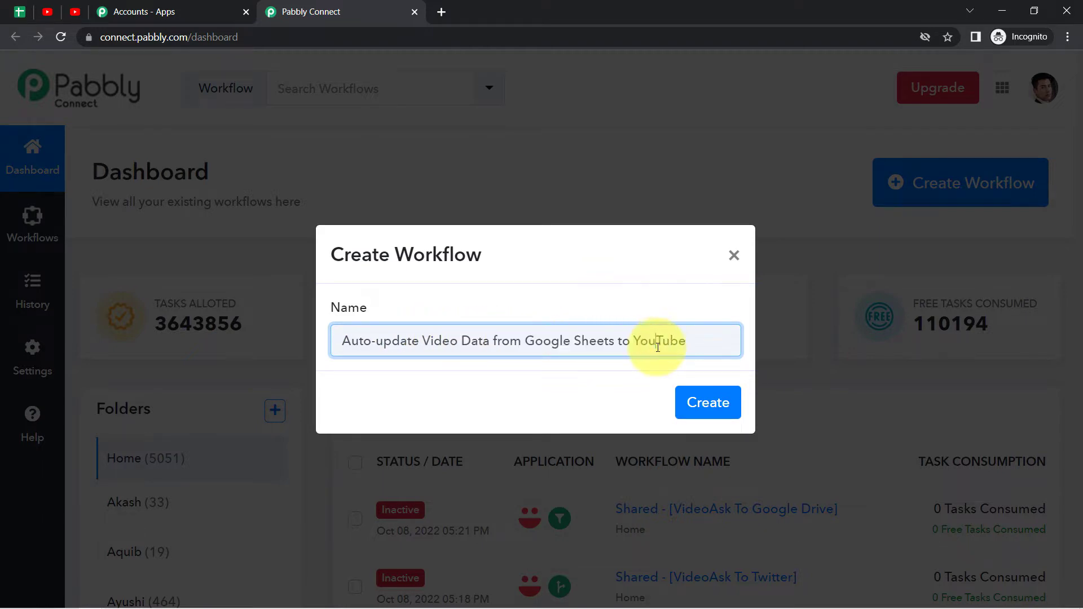
pyautogui.click(712, 403)
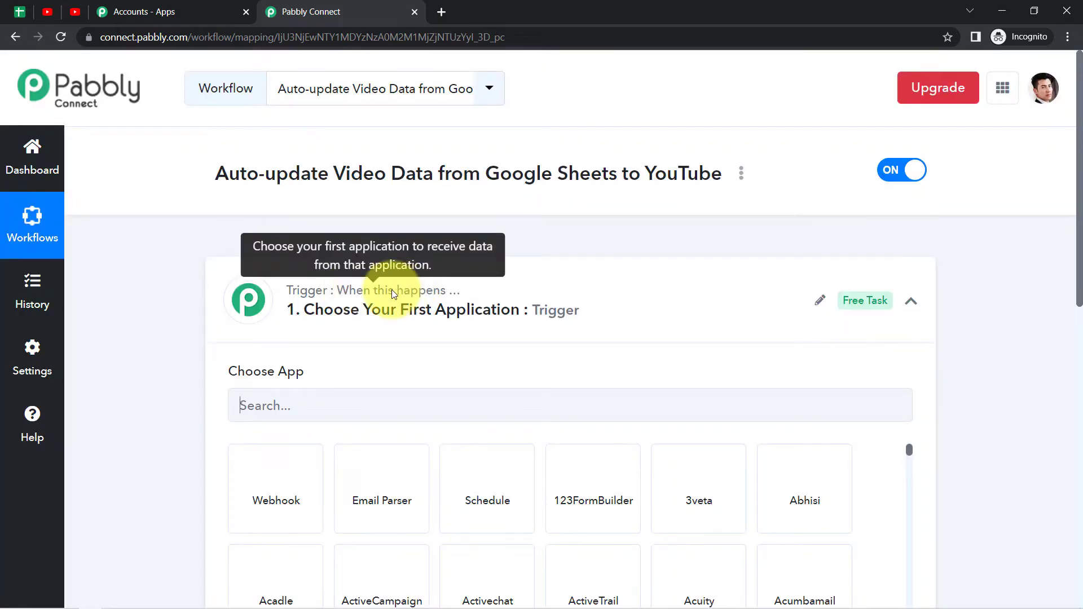
pyautogui.click(388, 287)
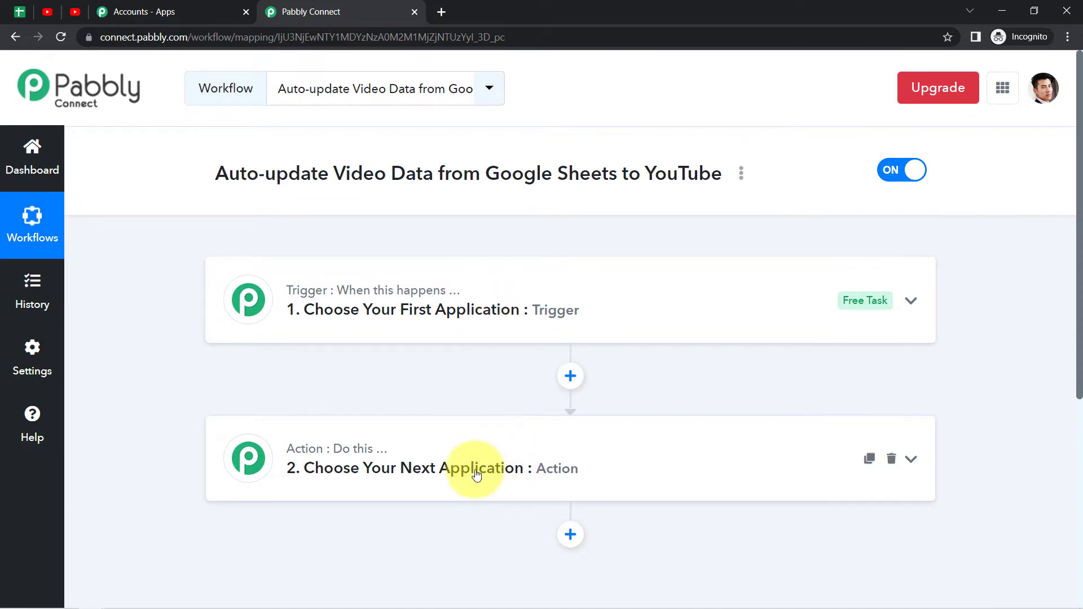
# Step: Set the workflow's trigger to Google Sheets with the event New or Updated Spreadsheet Row
pyautogui.moveTo(229, 174); pyautogui.dragTo(673, 172)
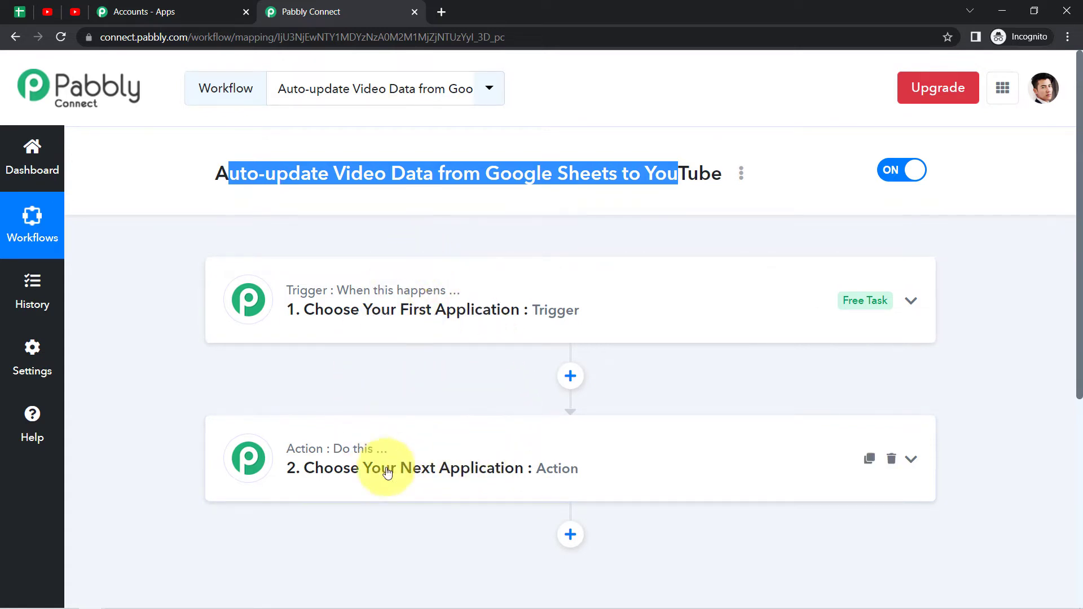
pyautogui.click(437, 312)
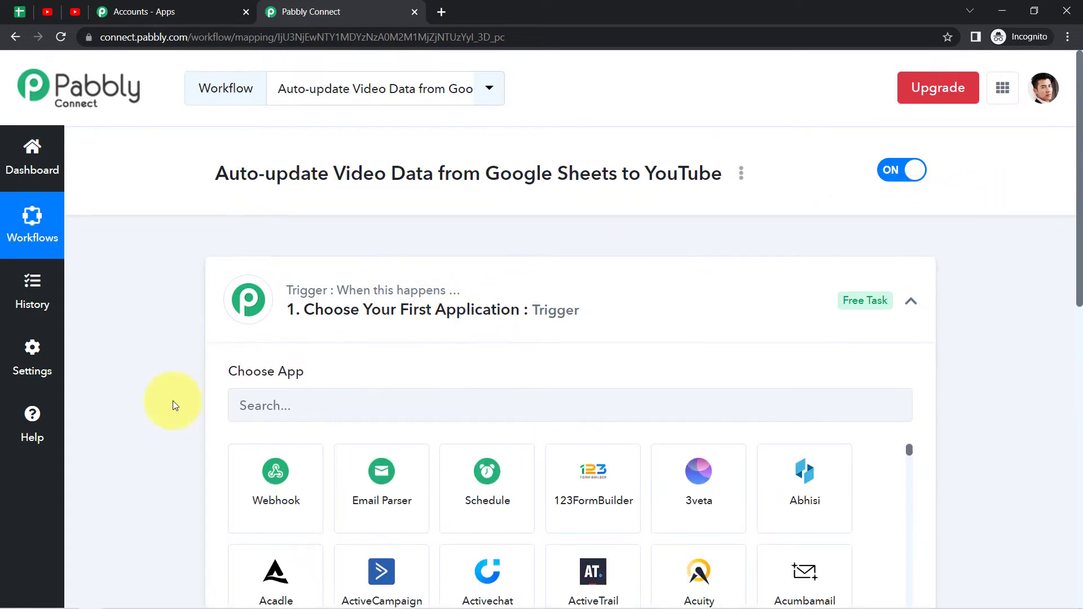
pyautogui.click(267, 405)
pyautogui.write('go')
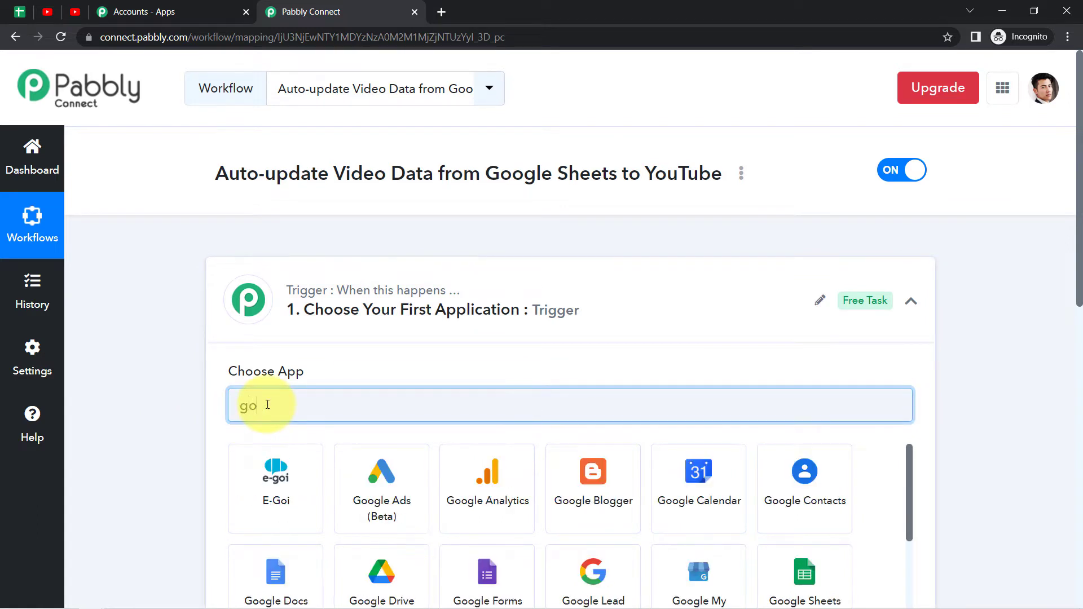
pyautogui.write('ogle shee')
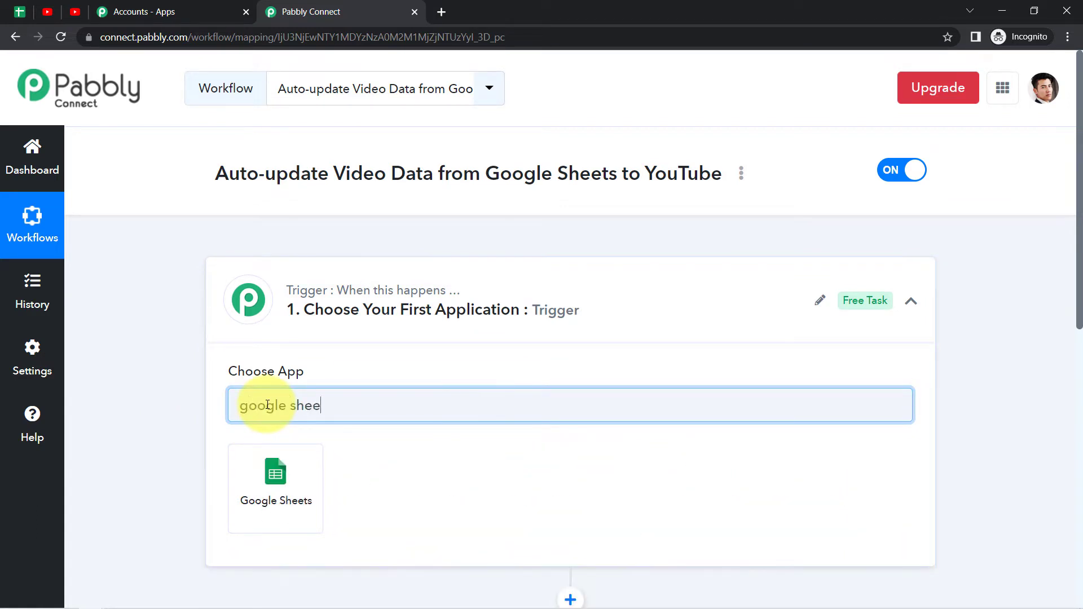
pyautogui.click(266, 483)
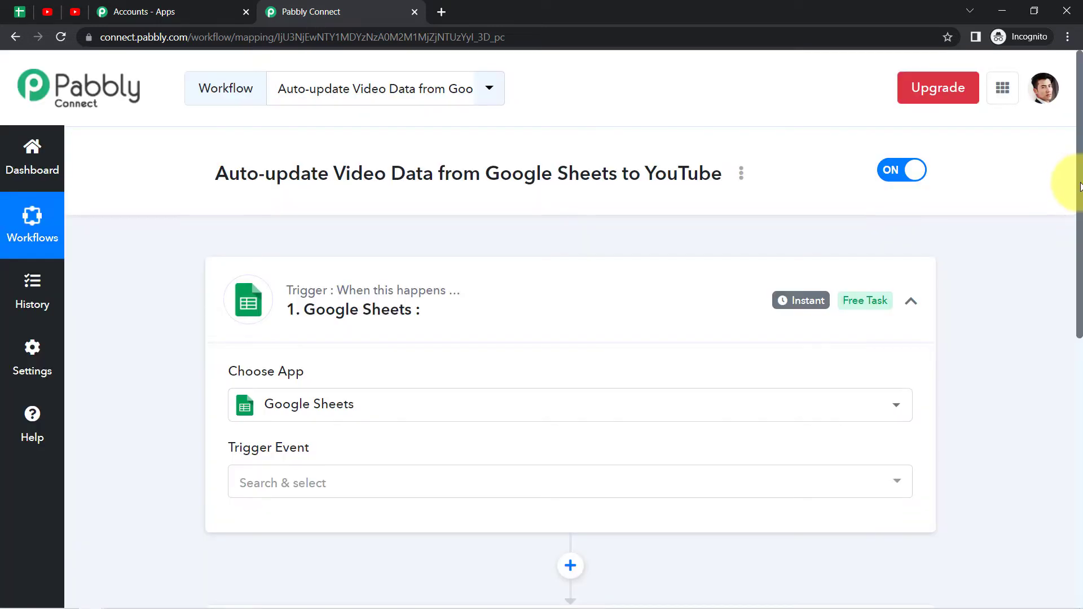
pyautogui.moveTo(1080, 186); pyautogui.dragTo(1067, 270)
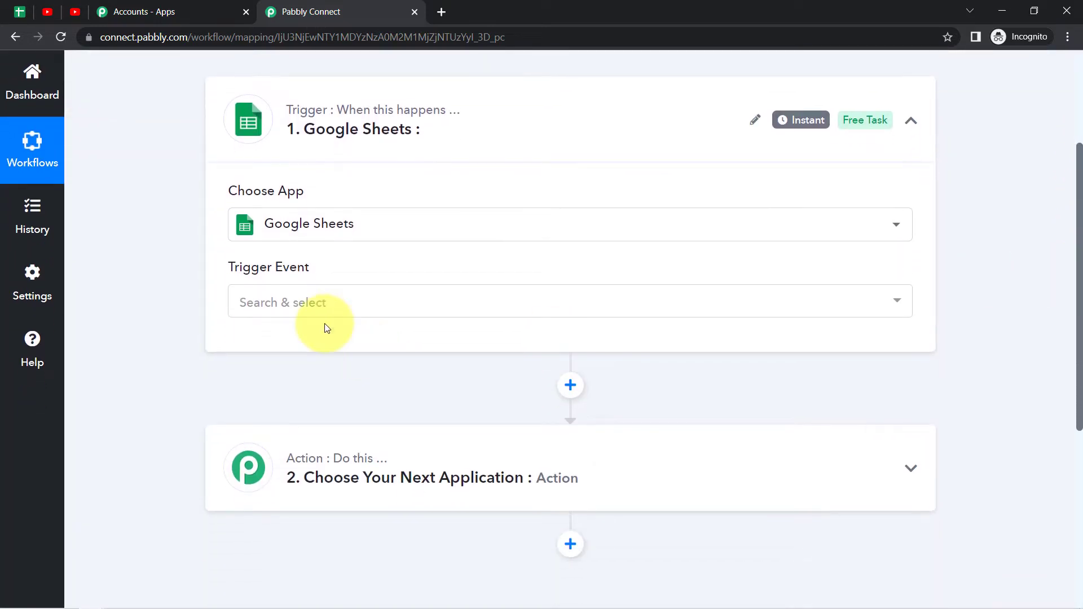
pyautogui.click(288, 314)
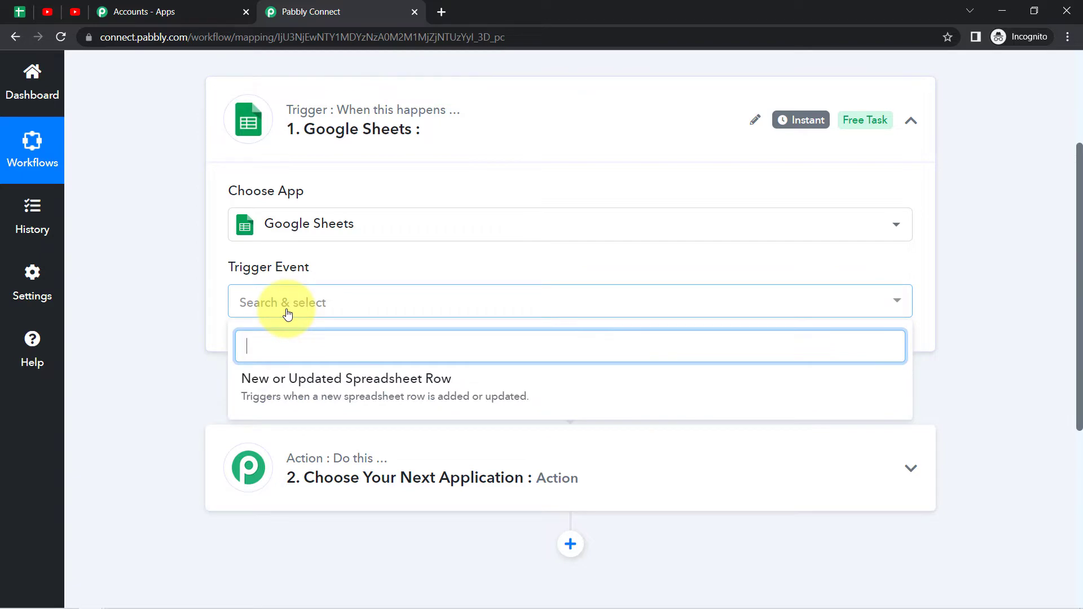
pyautogui.click(273, 389)
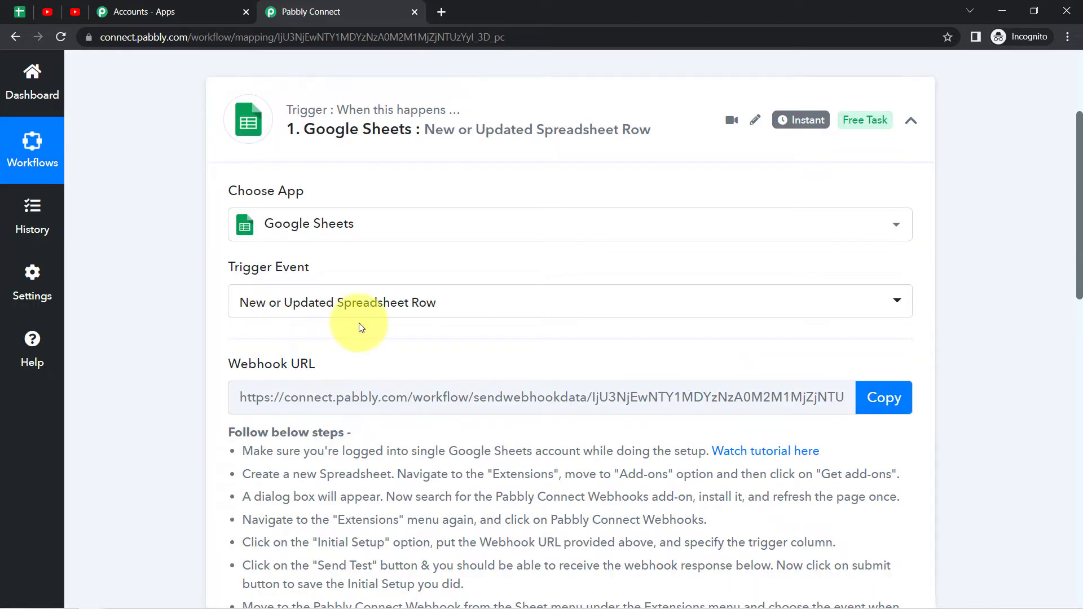
# Step: Review the trigger's webhook setup instructions and copy the webhook URL
pyautogui.scroll(-2, 1080, 237)
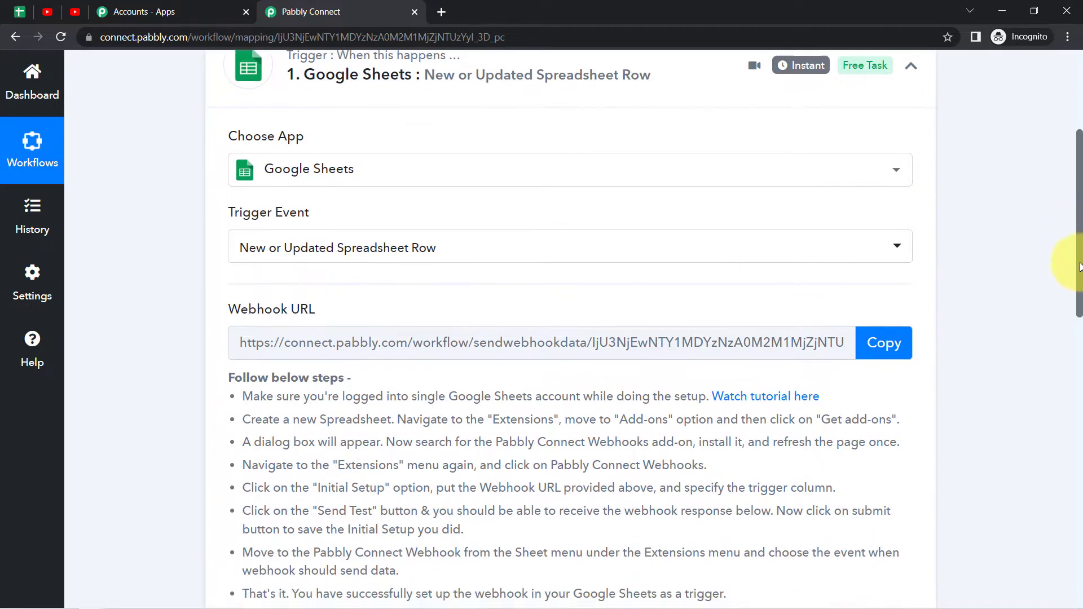
pyautogui.moveTo(249, 242); pyautogui.dragTo(370, 263)
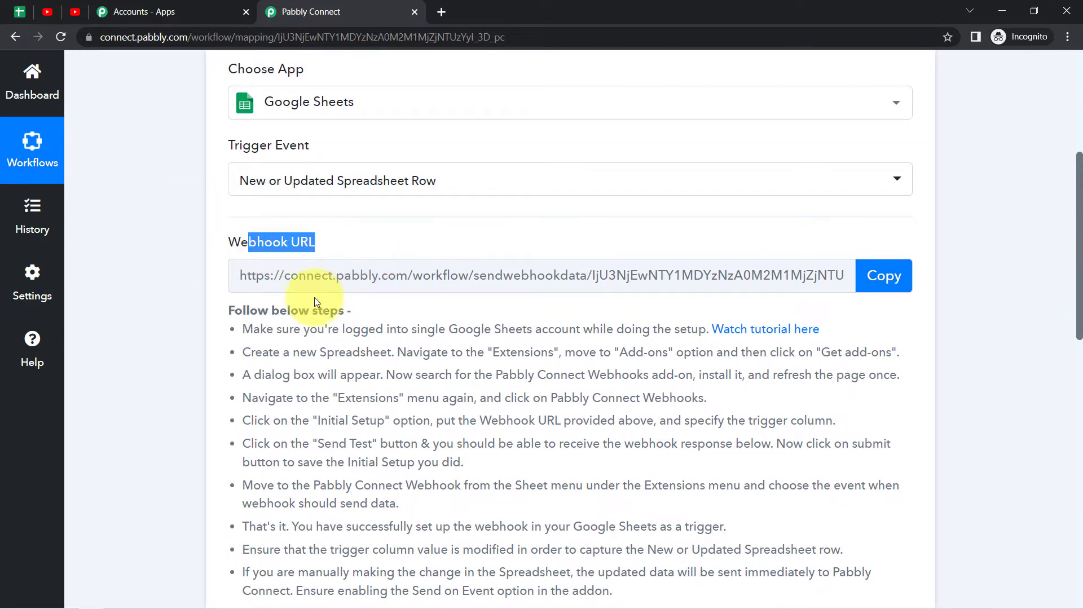
pyautogui.moveTo(258, 311); pyautogui.dragTo(698, 574)
pyautogui.click(572, 447)
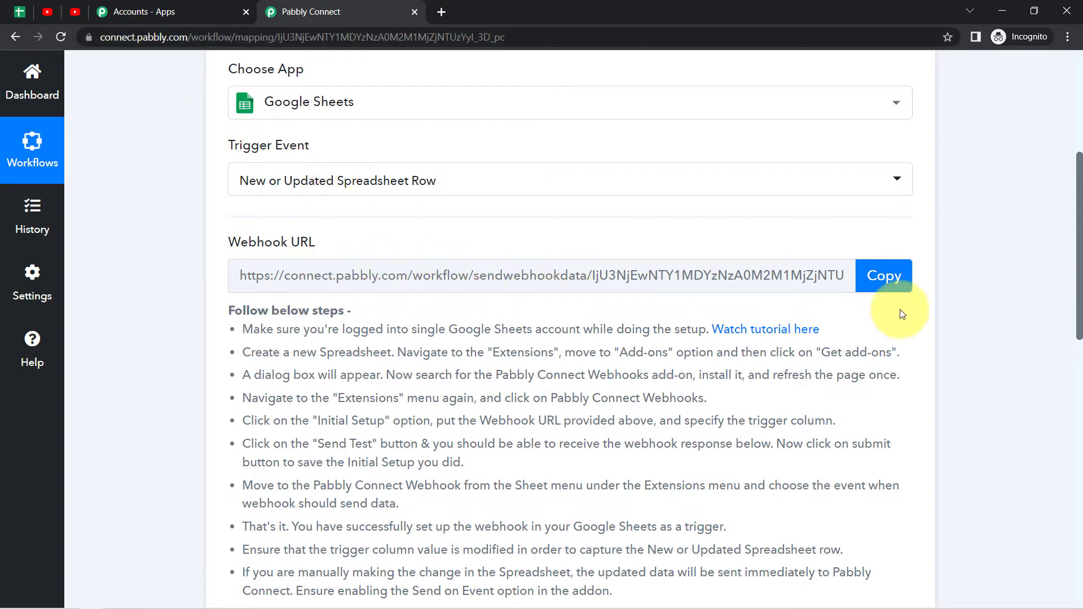
pyautogui.click(888, 289)
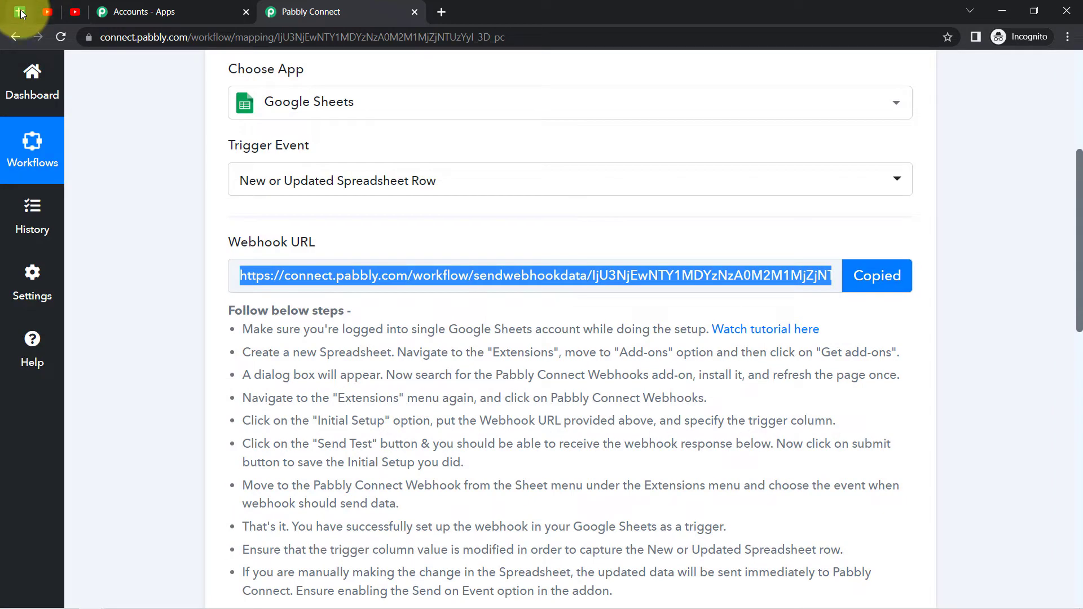
# Step: Switch to the Google Sheets spreadsheet and clear the title, description, tags and fetch-or-update cells of row 2 (E2:I2)
pyautogui.click(20, 11)
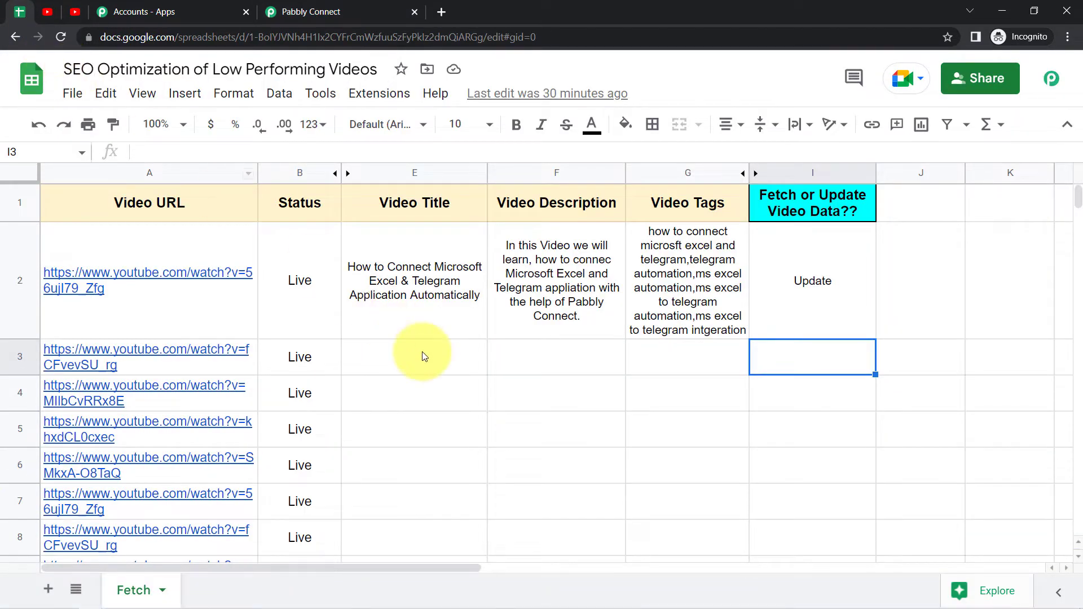
pyautogui.click(419, 356)
pyautogui.moveTo(415, 326); pyautogui.dragTo(845, 307)
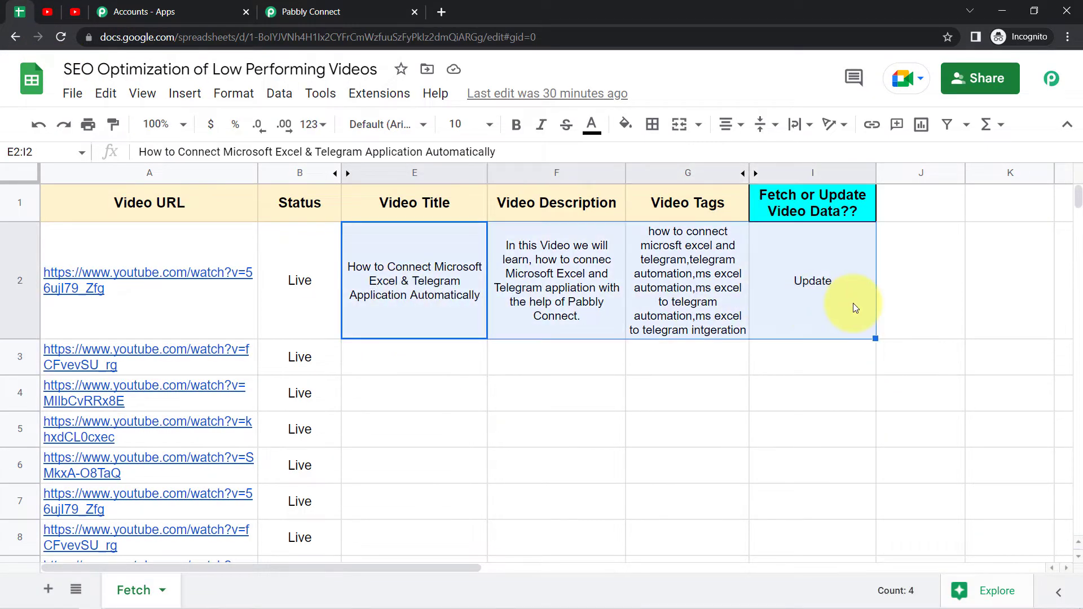
pyautogui.press('Delete')
pyautogui.click(587, 352)
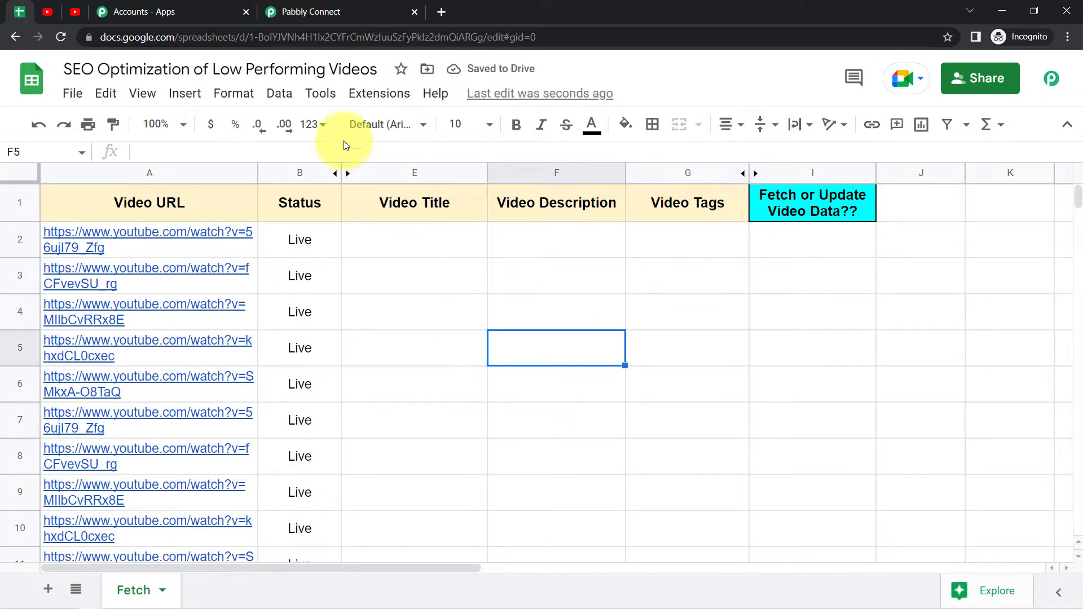
# Step: Search the Google Workspace Marketplace for the Pabbly Connect Webhooks add-on to check its installation, and close the marketplace
pyautogui.click(379, 95)
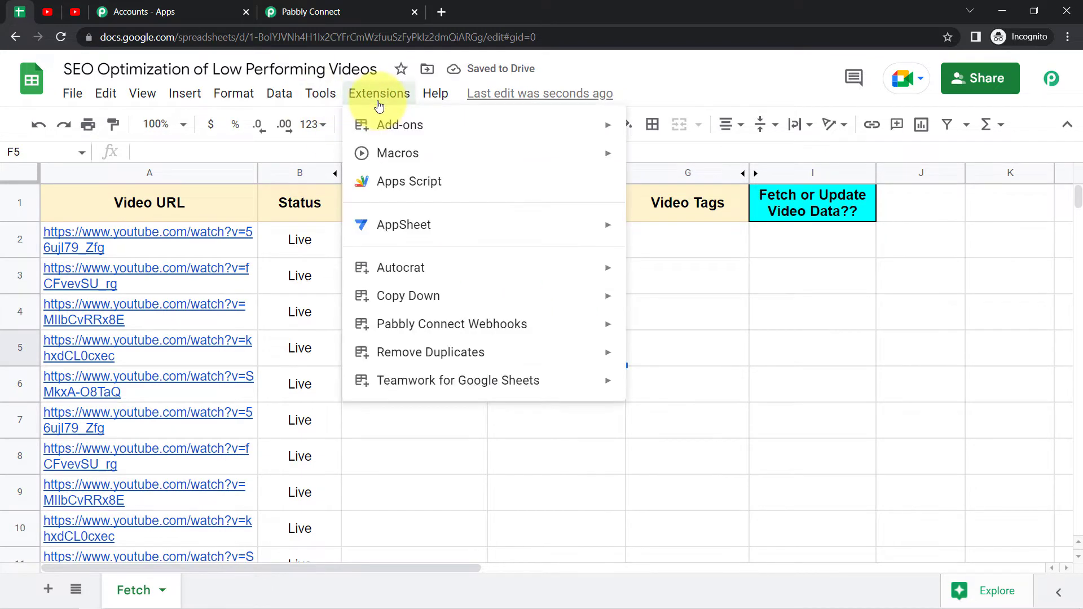
pyautogui.moveTo(407, 126)
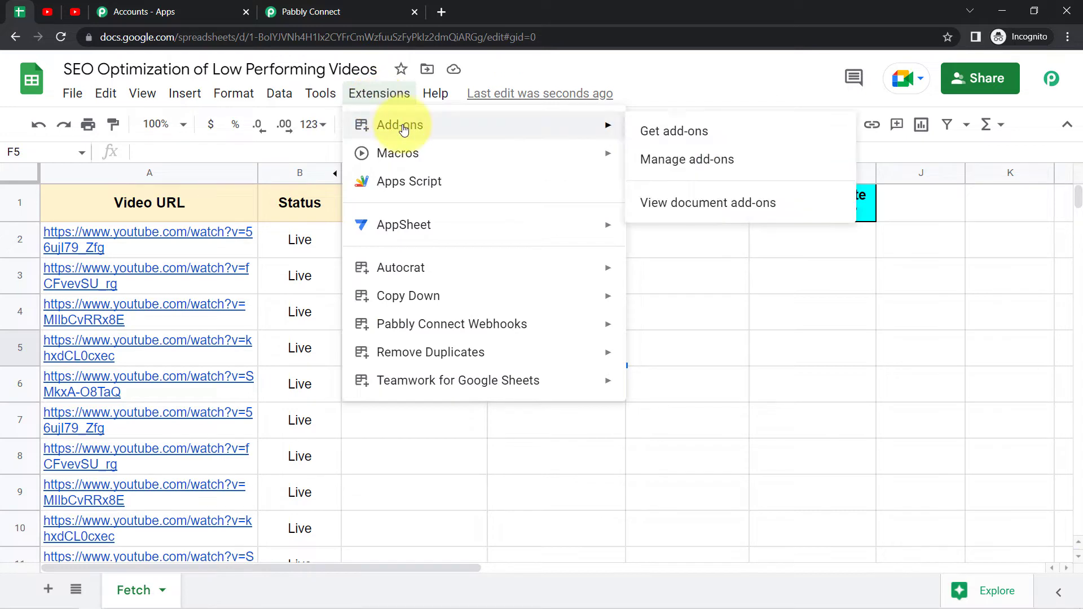
pyautogui.click(709, 133)
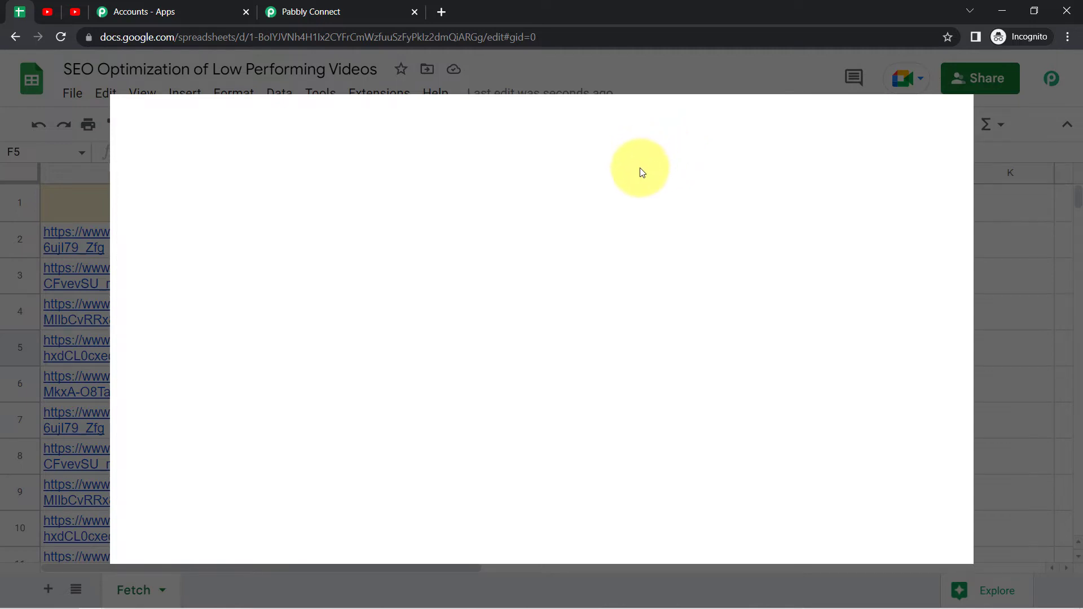
pyautogui.write('pabbly connect')
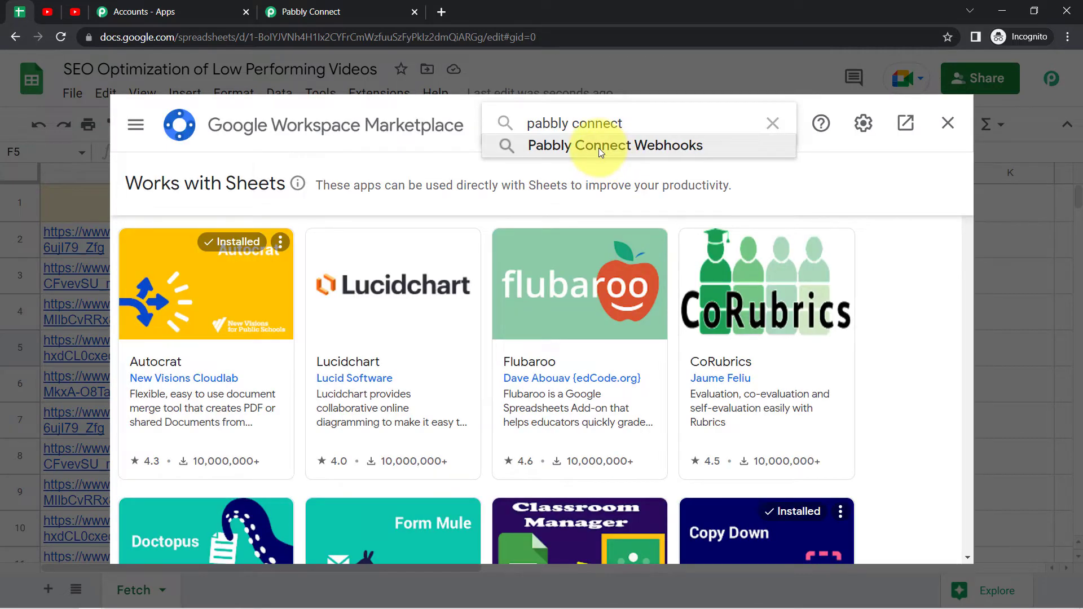
pyautogui.click(598, 148)
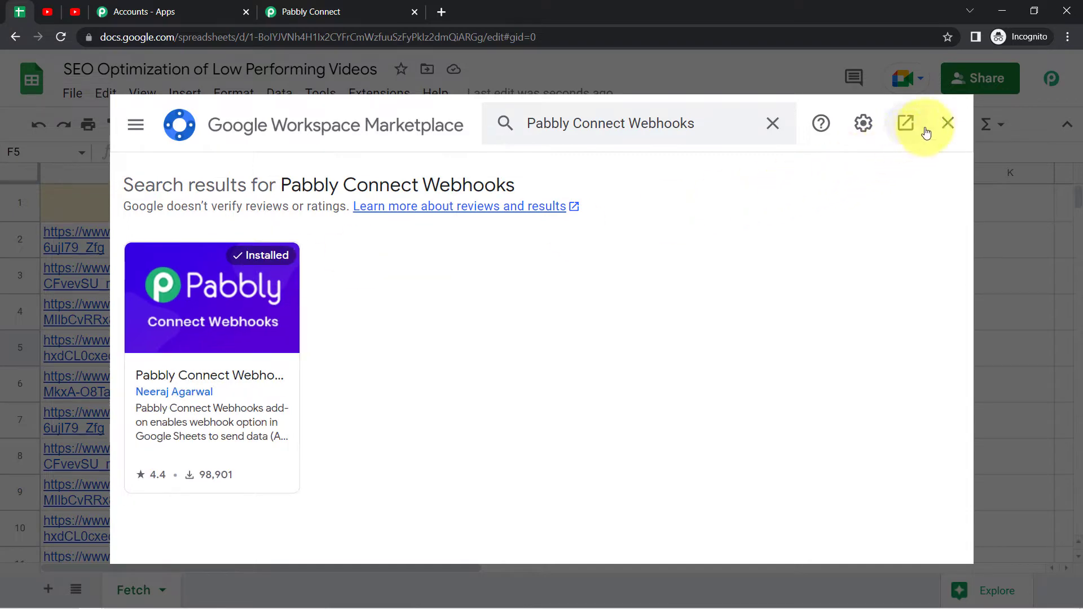
pyautogui.click(954, 129)
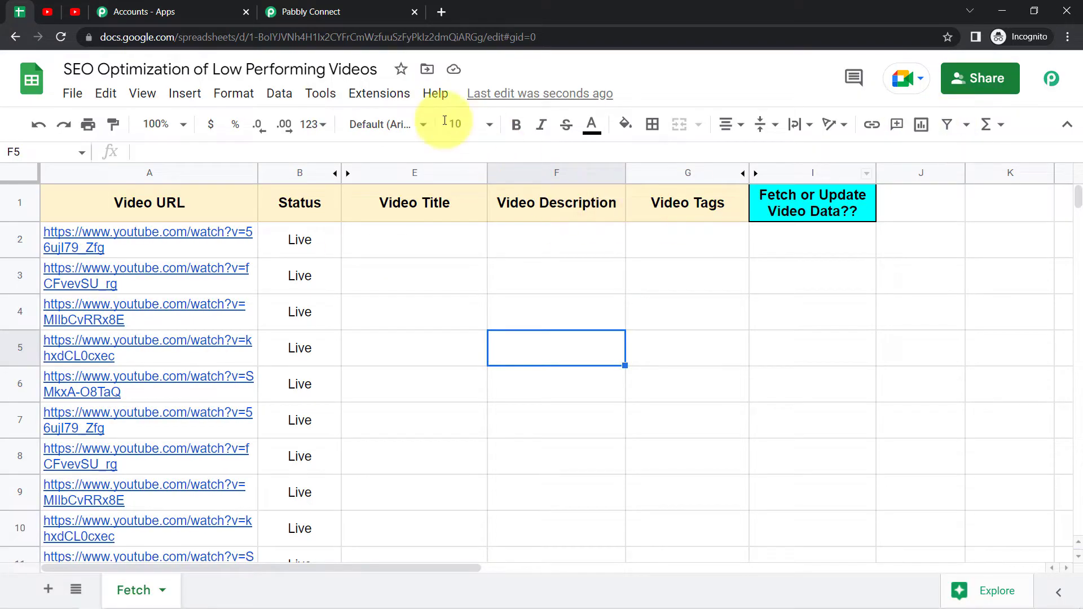
# Step: Open the Pabbly Connect Webhooks initial setup for the Fetch sheet and replace its webhook URL with the one from the Pabbly Connect trigger
pyautogui.click(374, 95)
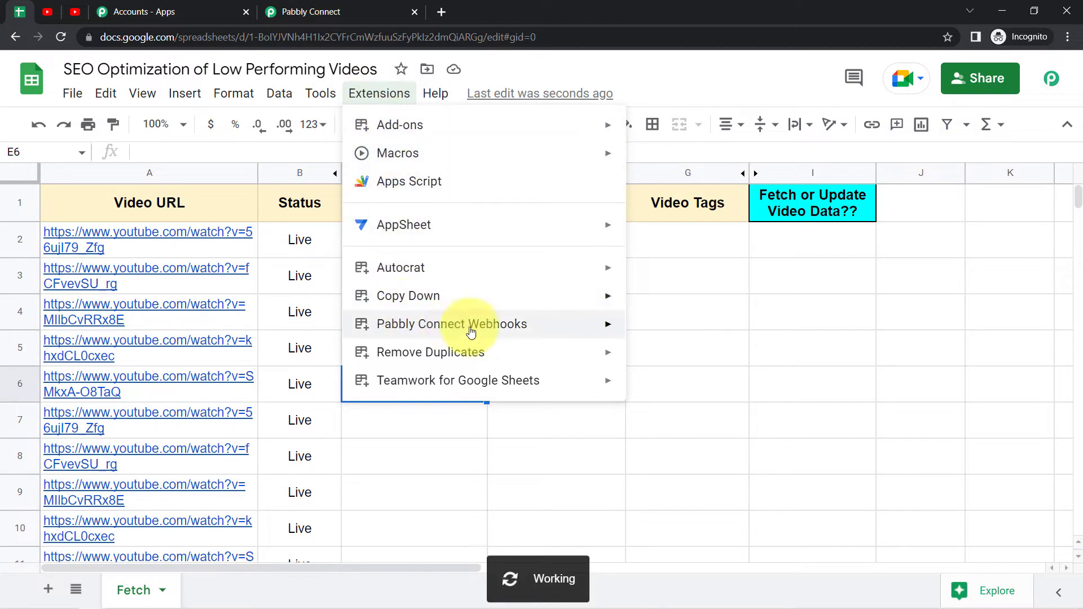
pyautogui.moveTo(441, 333)
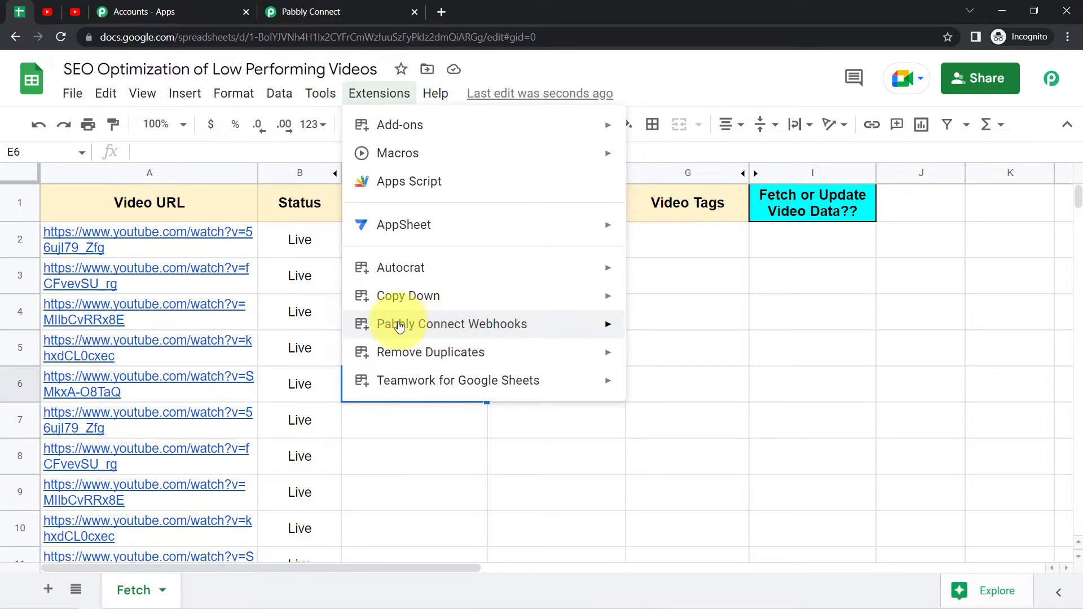
pyautogui.moveTo(616, 323)
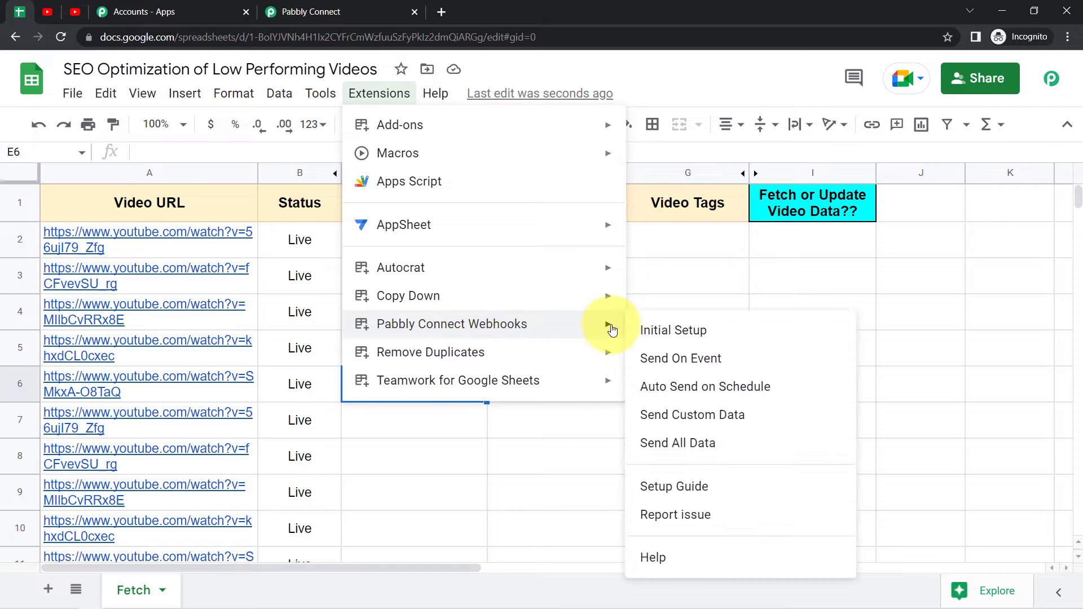
pyautogui.click(652, 330)
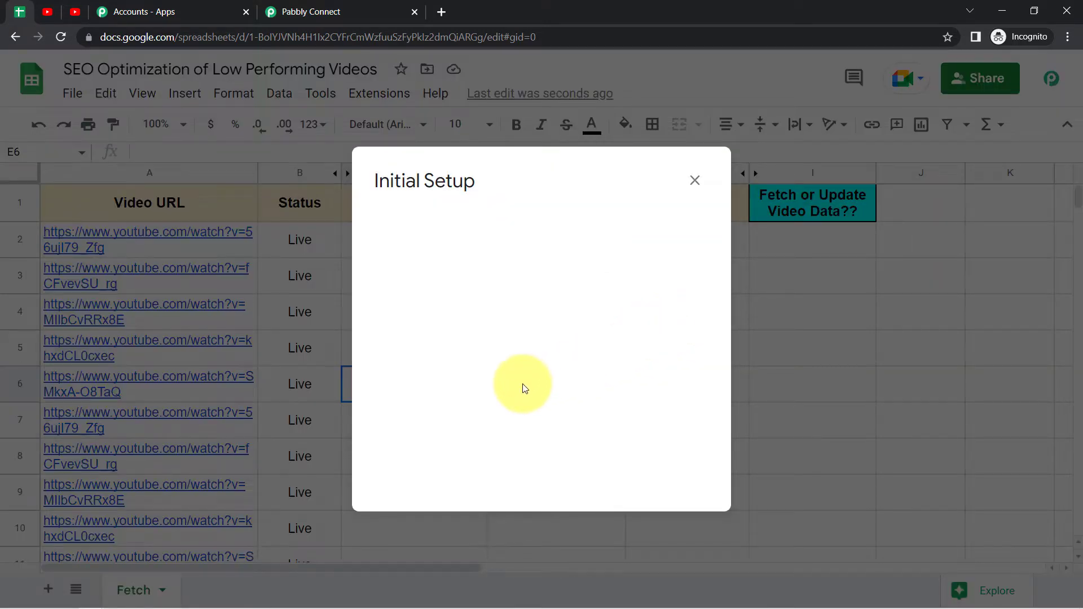
pyautogui.click(302, 11)
pyautogui.click(886, 277)
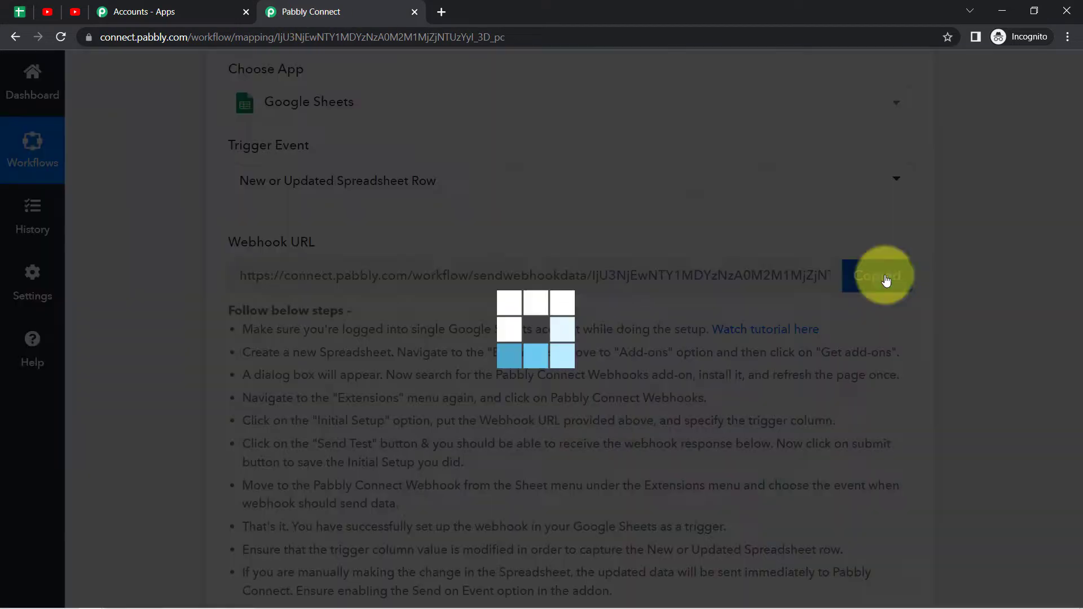
pyautogui.click(17, 12)
pyautogui.click(408, 316)
pyautogui.hotkey('ctrl', 'v')
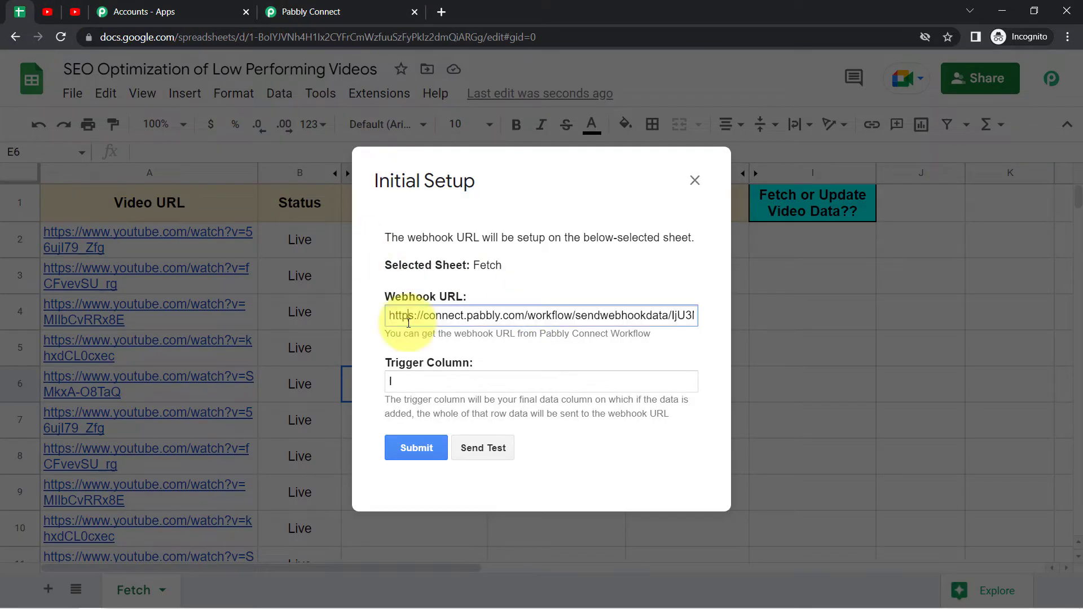
pyautogui.tripleClick(408, 319)
pyautogui.press('BackSpace')
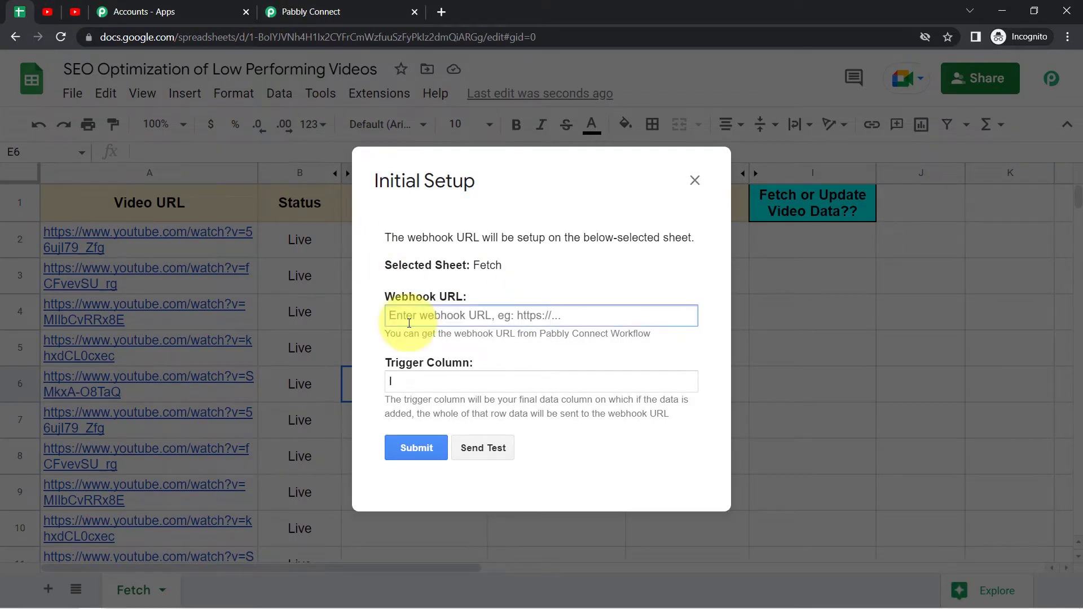
pyautogui.hotkey('ctrl', 'v')
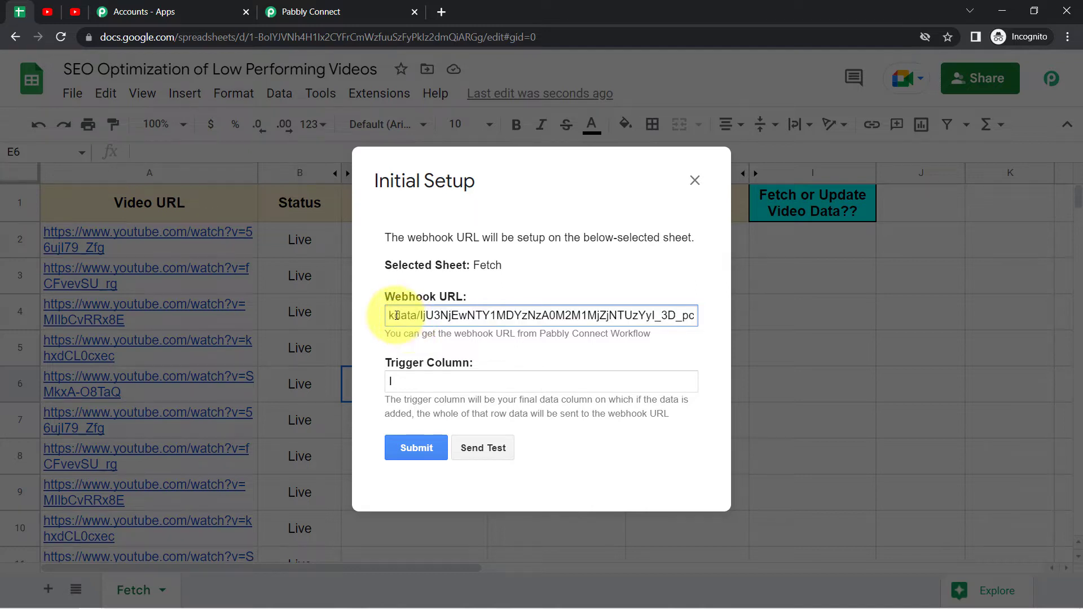
# Step: Check the trigger column setting against the sheet's final data column and send a test to the webhook
pyautogui.moveTo(397, 363); pyautogui.dragTo(462, 362)
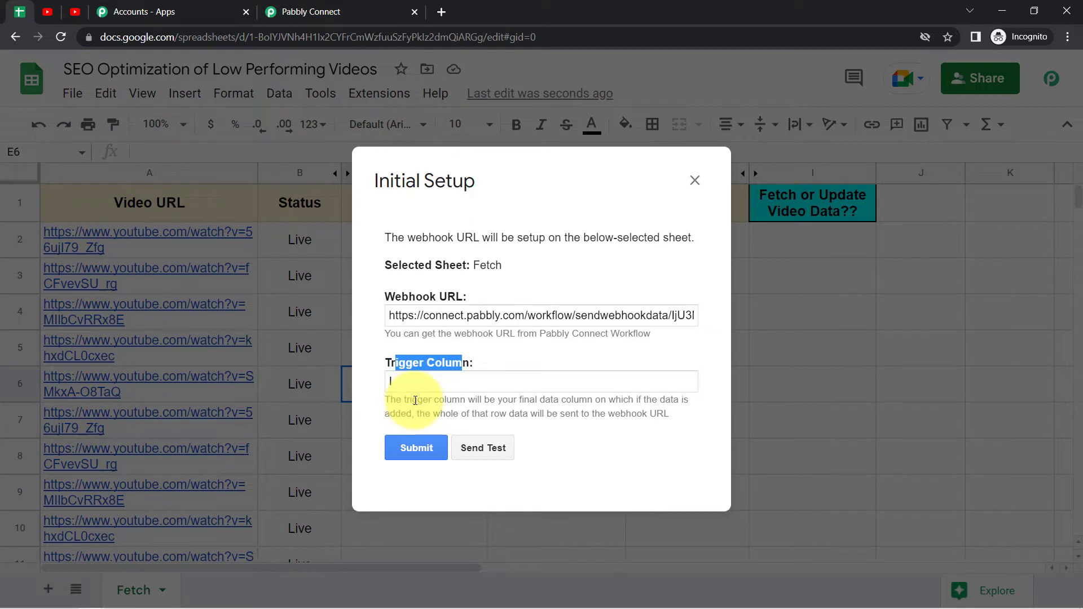
pyautogui.moveTo(415, 401); pyautogui.dragTo(581, 403)
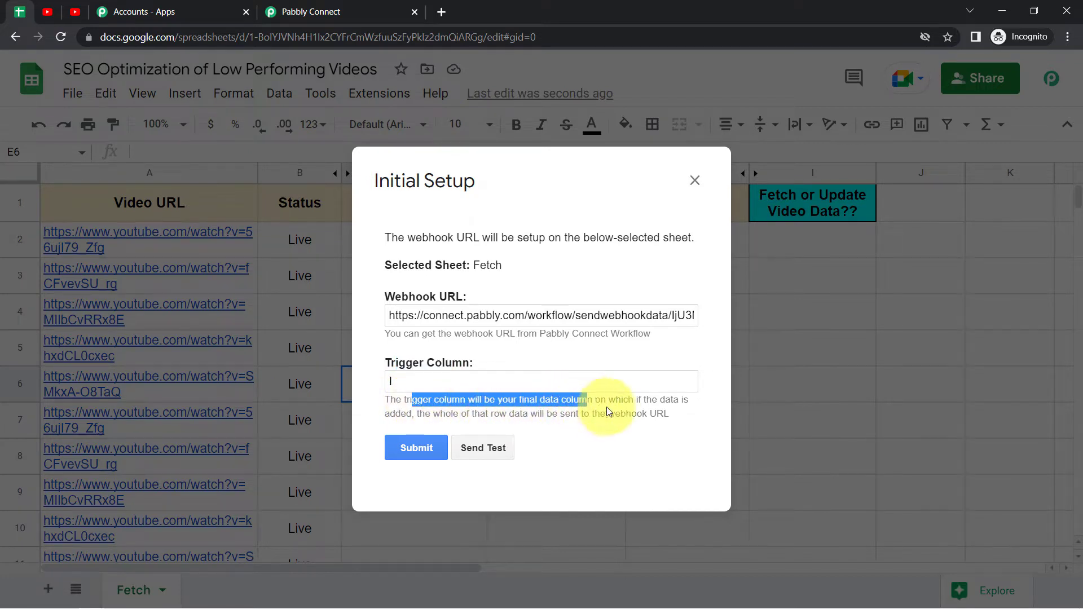
pyautogui.moveTo(434, 415); pyautogui.dragTo(655, 416)
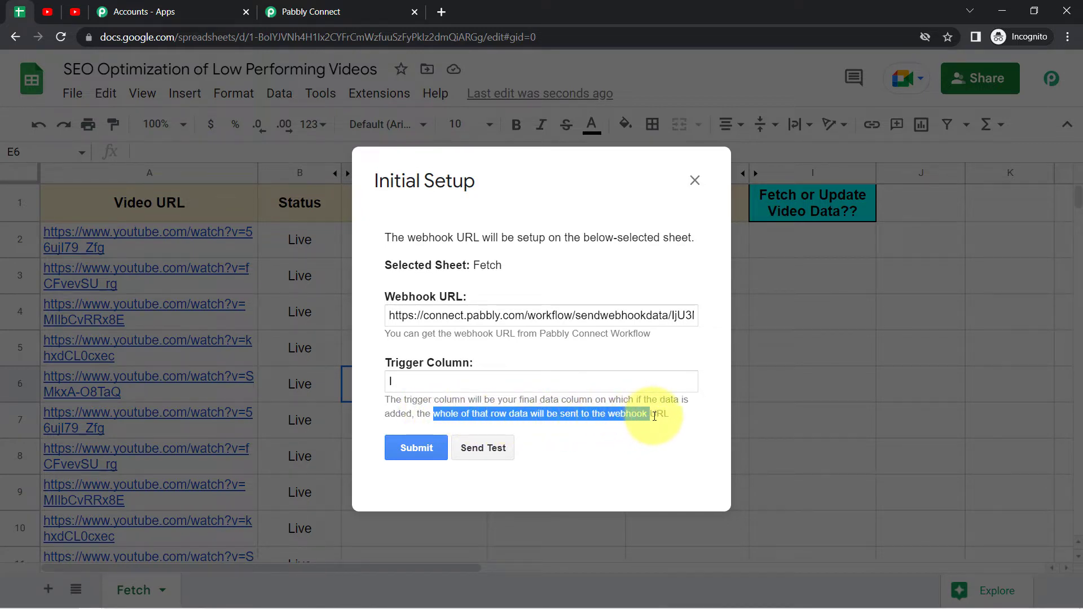
pyautogui.click(525, 192)
pyautogui.moveTo(510, 188); pyautogui.dragTo(301, 206)
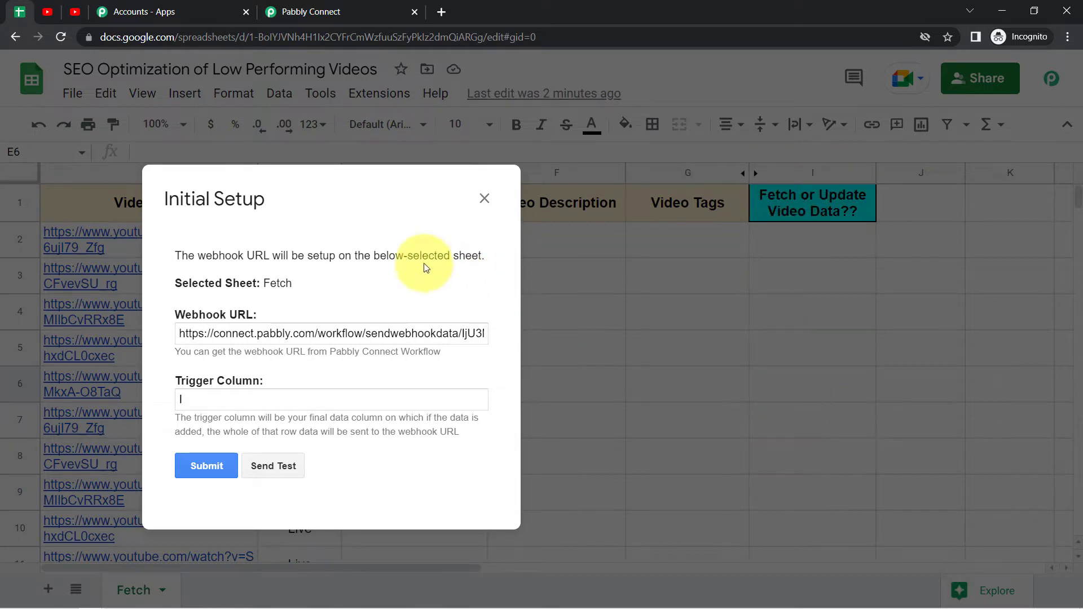
pyautogui.moveTo(381, 189); pyautogui.dragTo(569, 144)
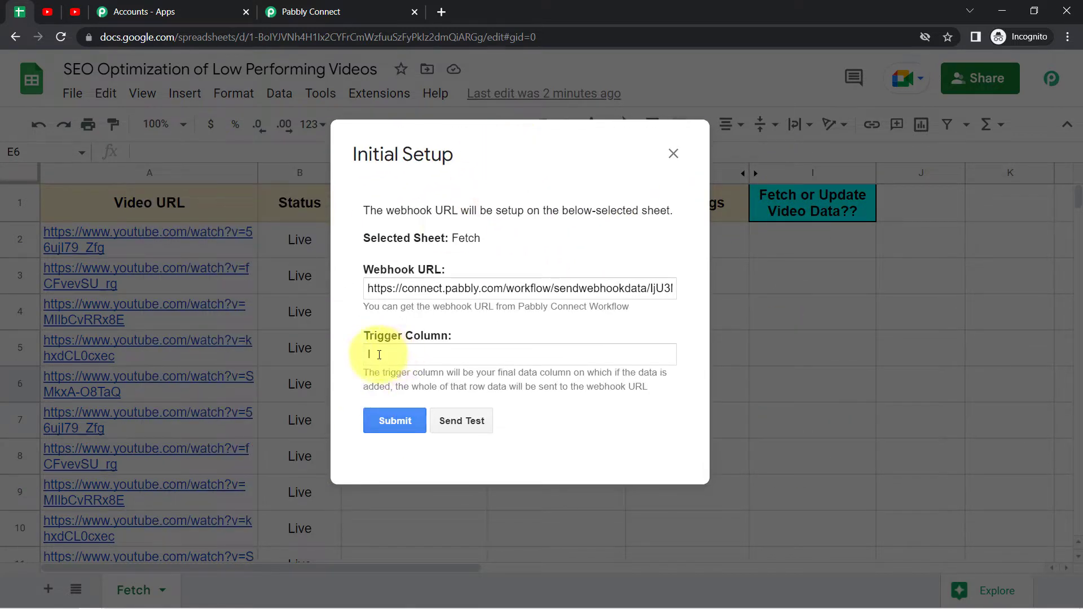
pyautogui.click(448, 424)
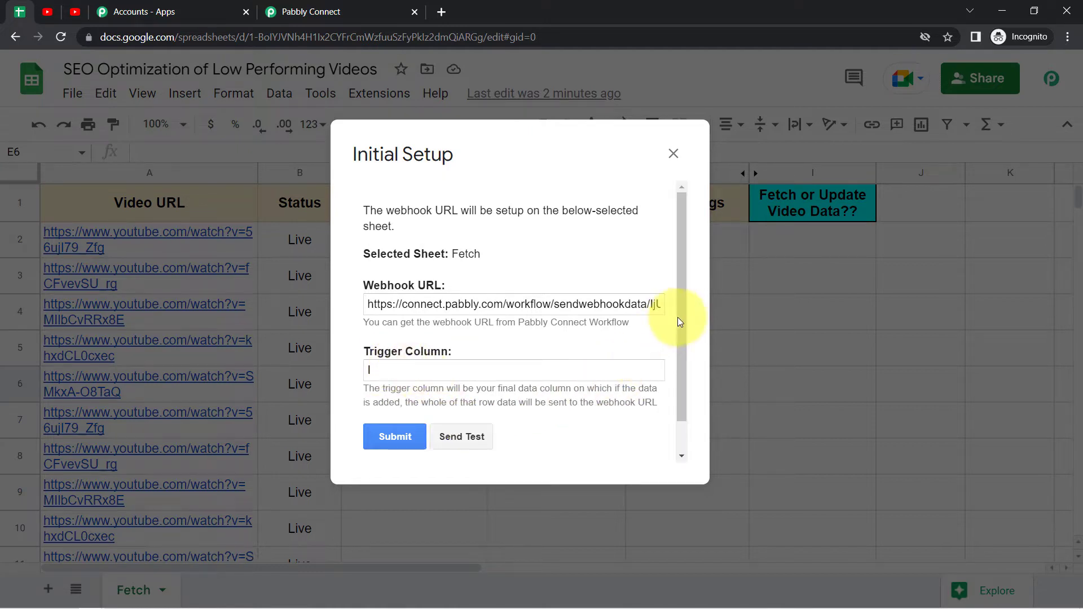
# Step: Review the webhook test message in the initial setup for the Fetch sheet and close the setup
pyautogui.scroll(-1, 678, 317)
pyautogui.moveTo(365, 434); pyautogui.dragTo(481, 436)
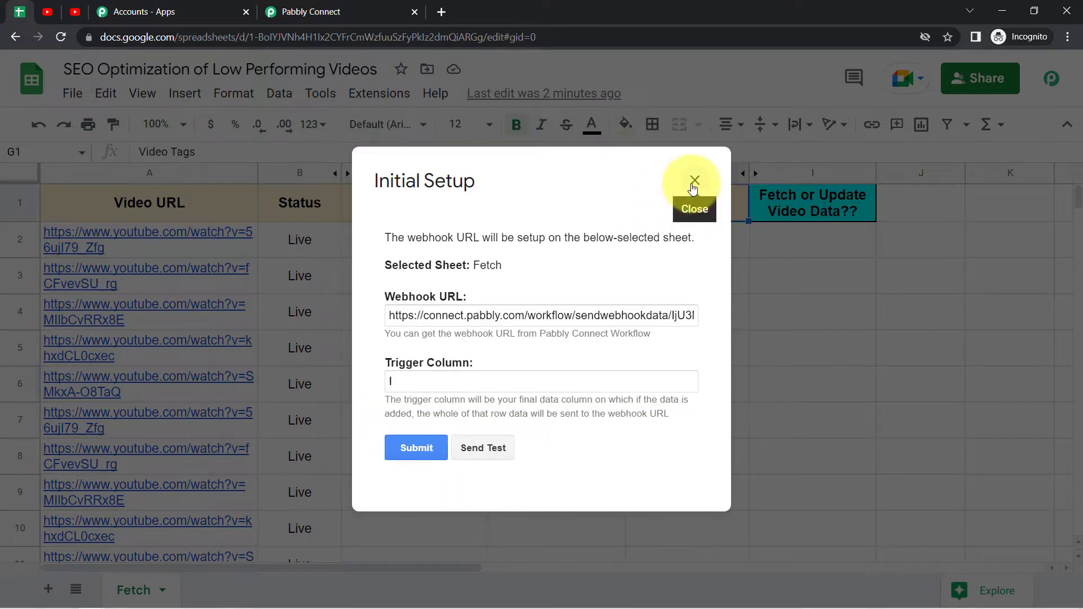
pyautogui.click(692, 179)
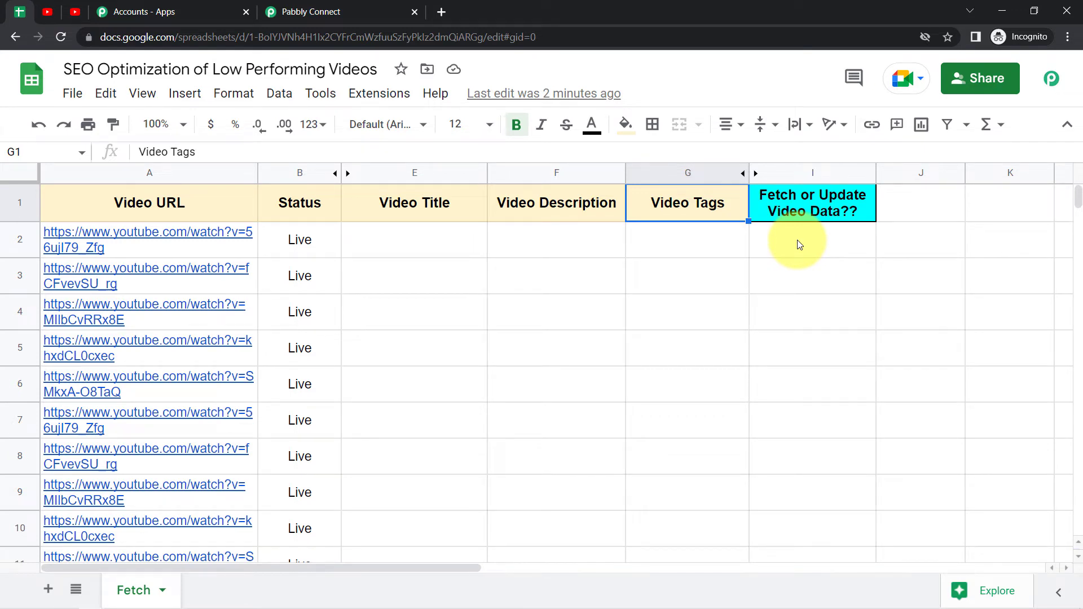
# Step: Examine the Video Title, Video Description and Video Tags headers and the video ID portion after "=" in the A2 URL
pyautogui.click(432, 206)
pyautogui.click(533, 212)
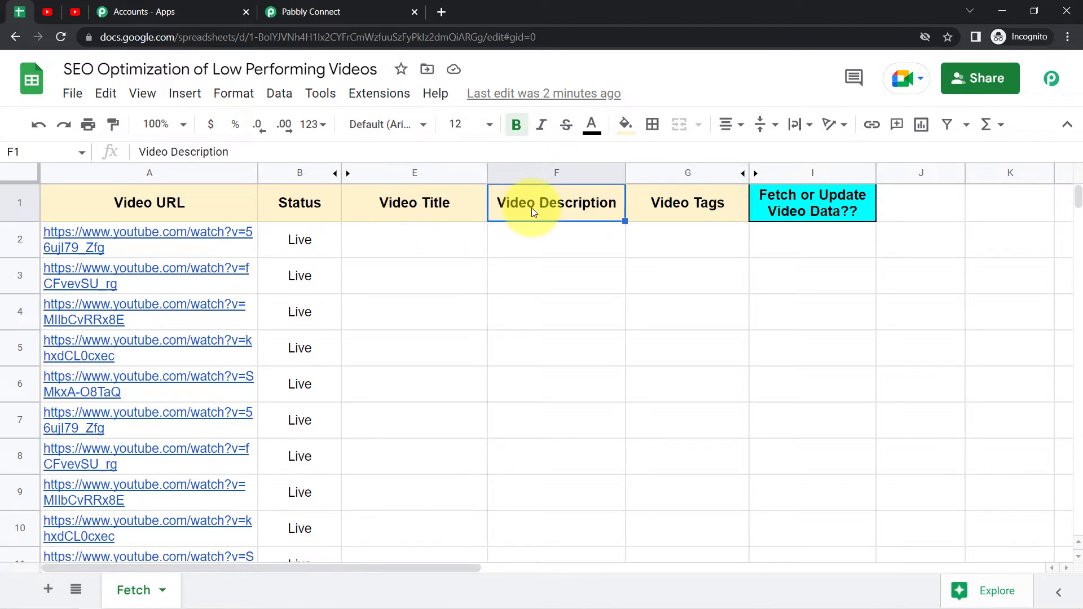
pyautogui.click(678, 210)
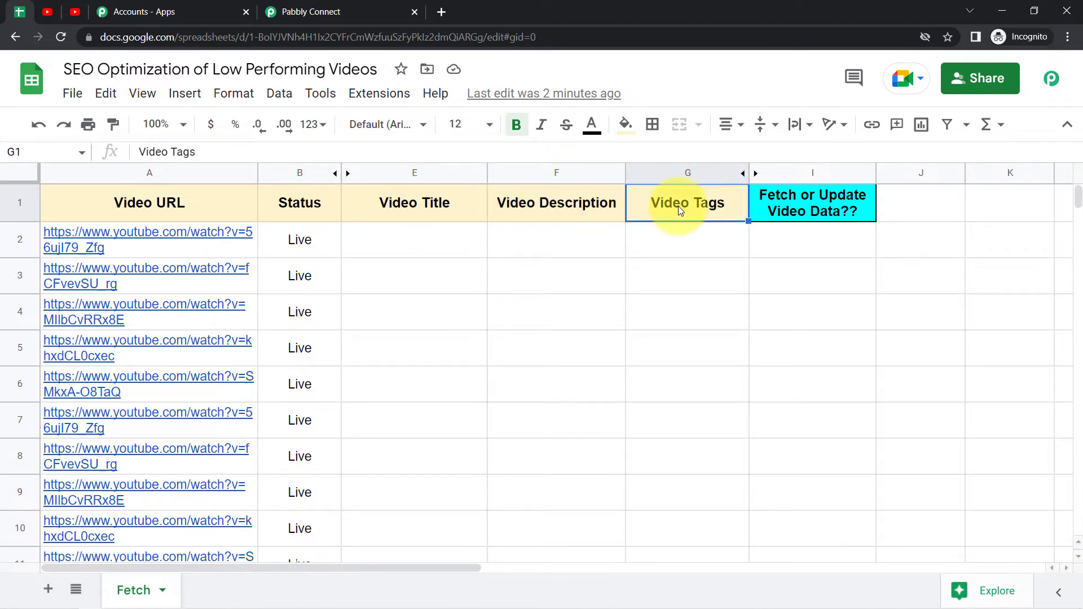
pyautogui.click(211, 240)
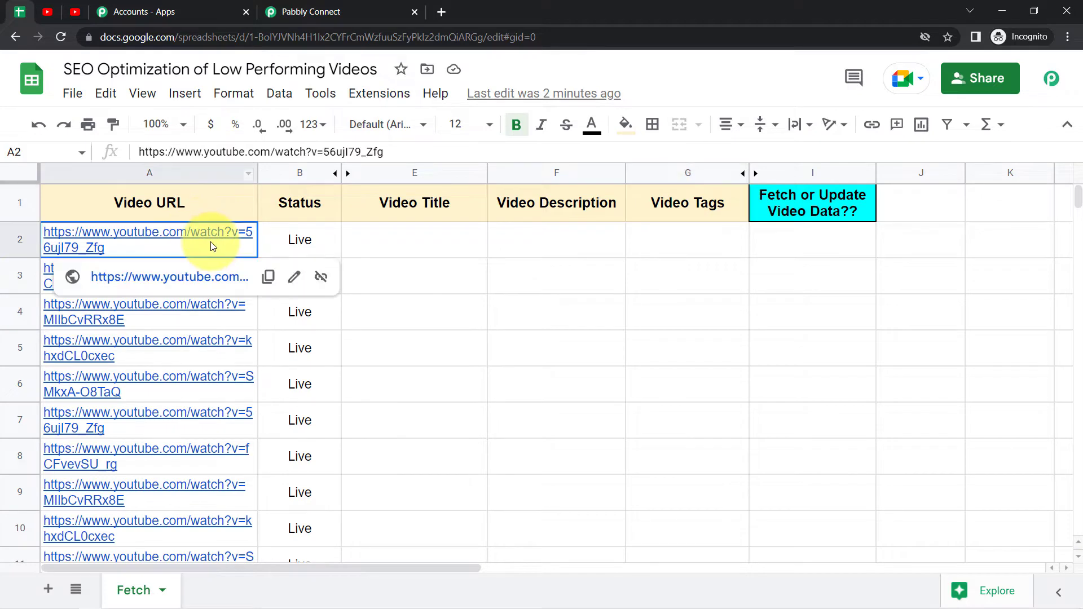
pyautogui.moveTo(202, 152); pyautogui.dragTo(340, 148)
pyautogui.click(345, 150)
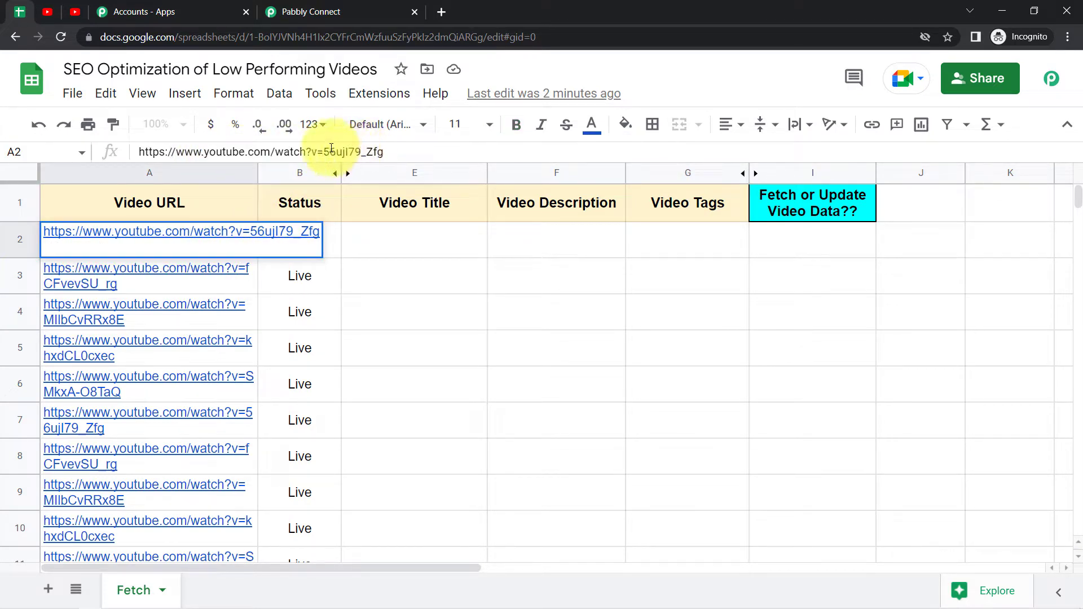
pyautogui.moveTo(326, 151); pyautogui.dragTo(390, 153)
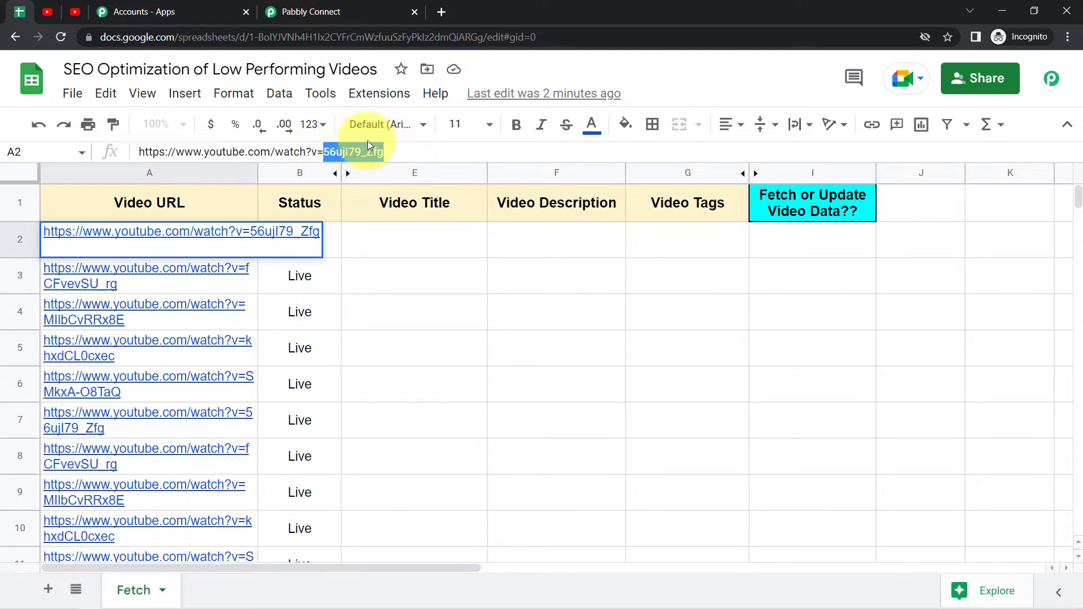
pyautogui.click(362, 242)
pyautogui.click(165, 178)
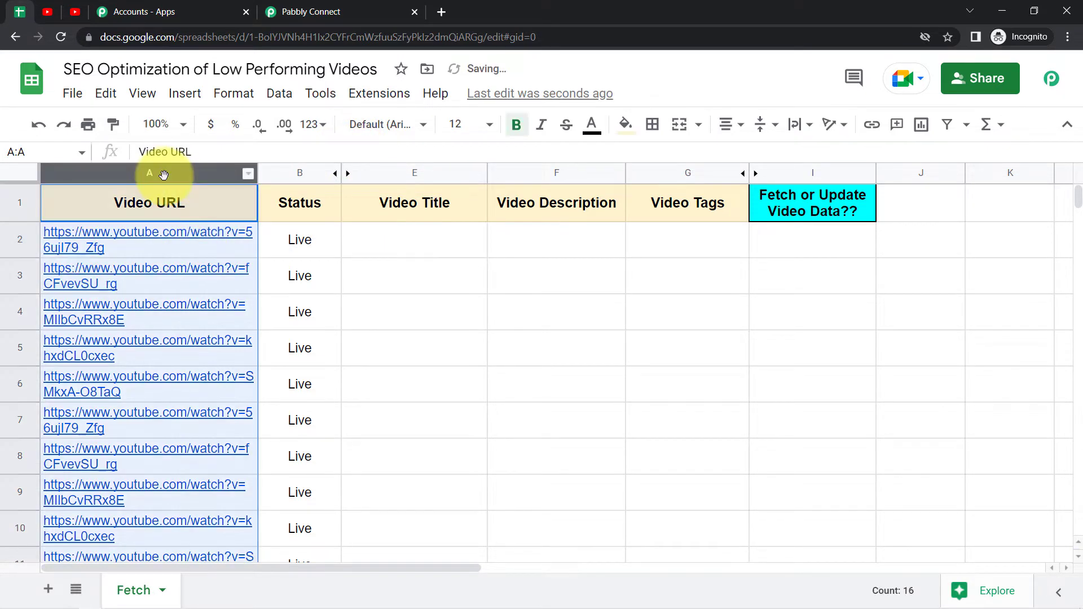
pyautogui.click(221, 229)
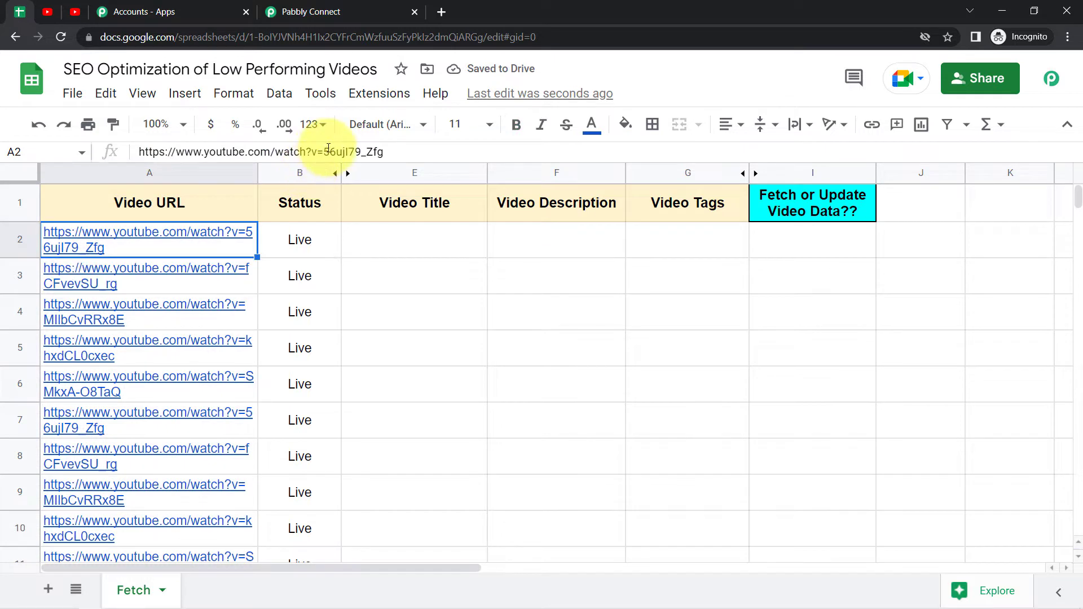
pyautogui.moveTo(330, 152); pyautogui.dragTo(318, 152)
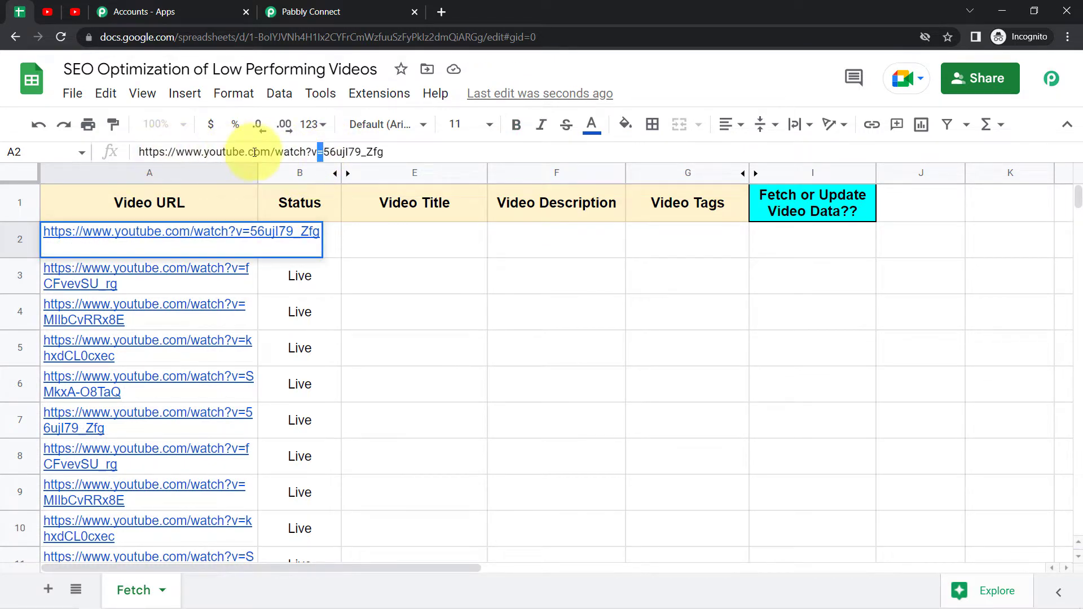
pyautogui.moveTo(330, 152); pyautogui.dragTo(373, 151)
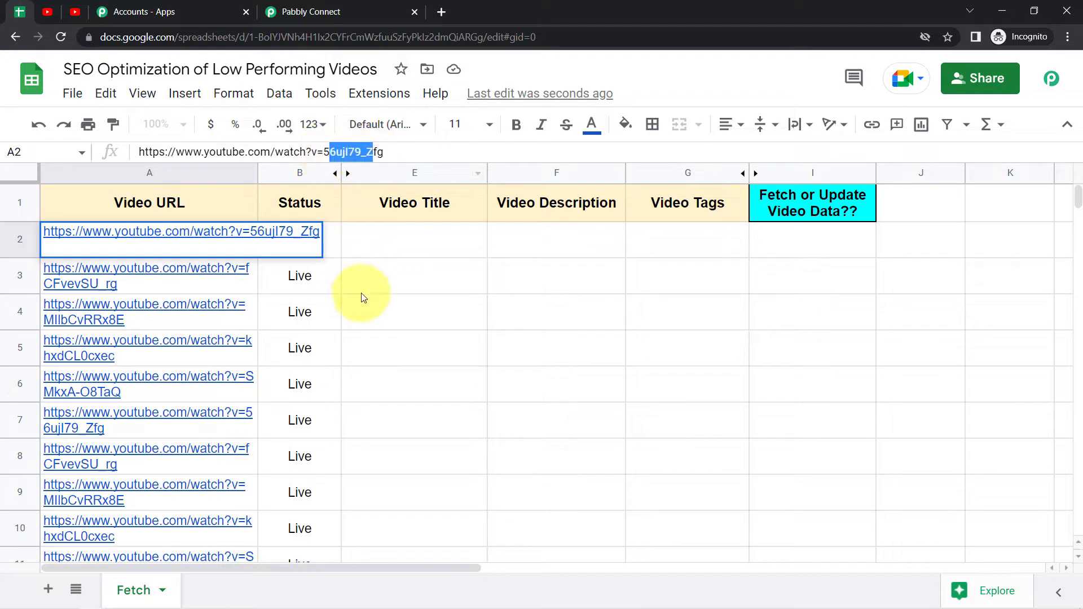
pyautogui.click(364, 297)
# Step: Insert two empty columns directly before the Video Title column
pyautogui.click(394, 173)
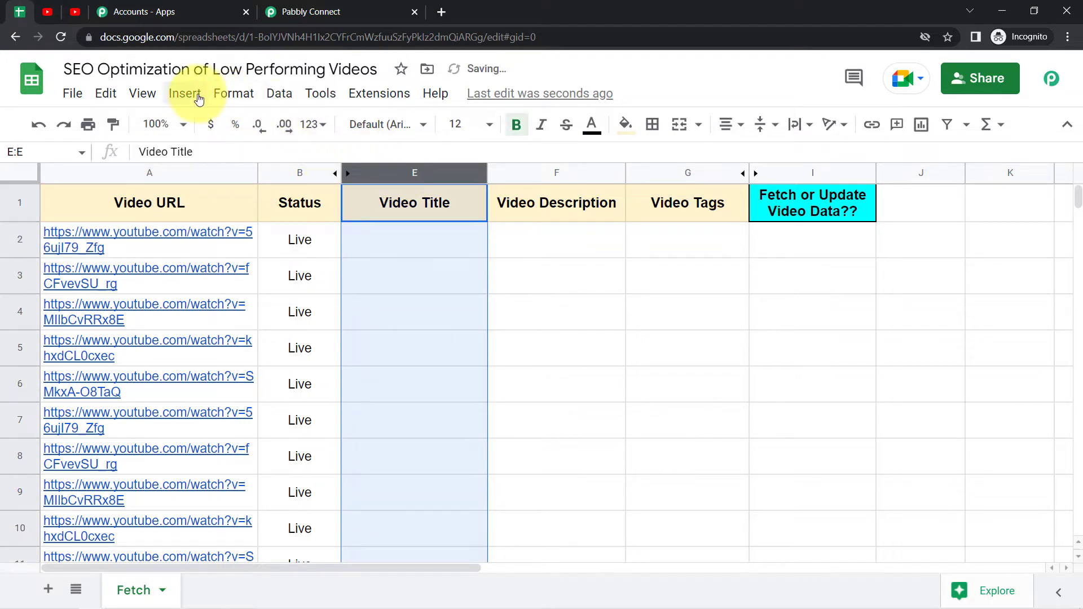
pyautogui.click(231, 93)
pyautogui.click(185, 94)
pyautogui.moveTo(347, 179)
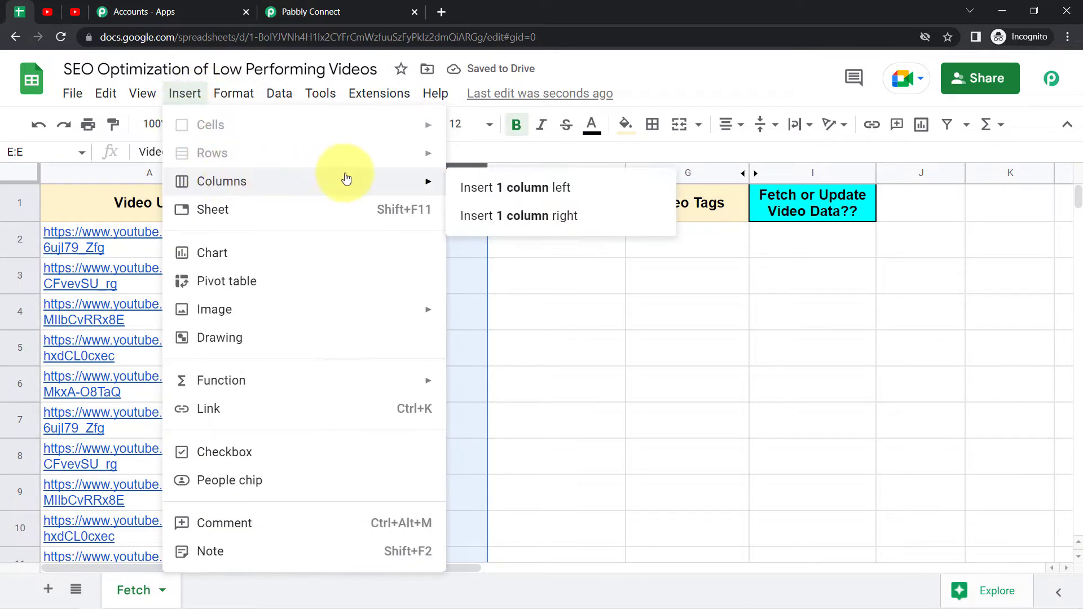
pyautogui.click(476, 187)
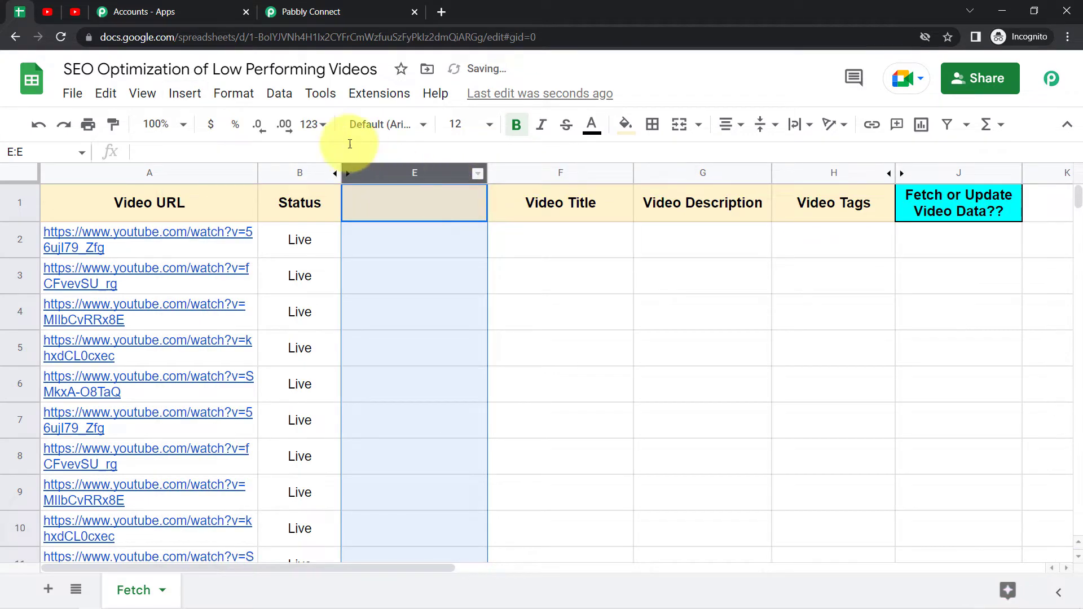
pyautogui.click(184, 94)
pyautogui.moveTo(259, 186)
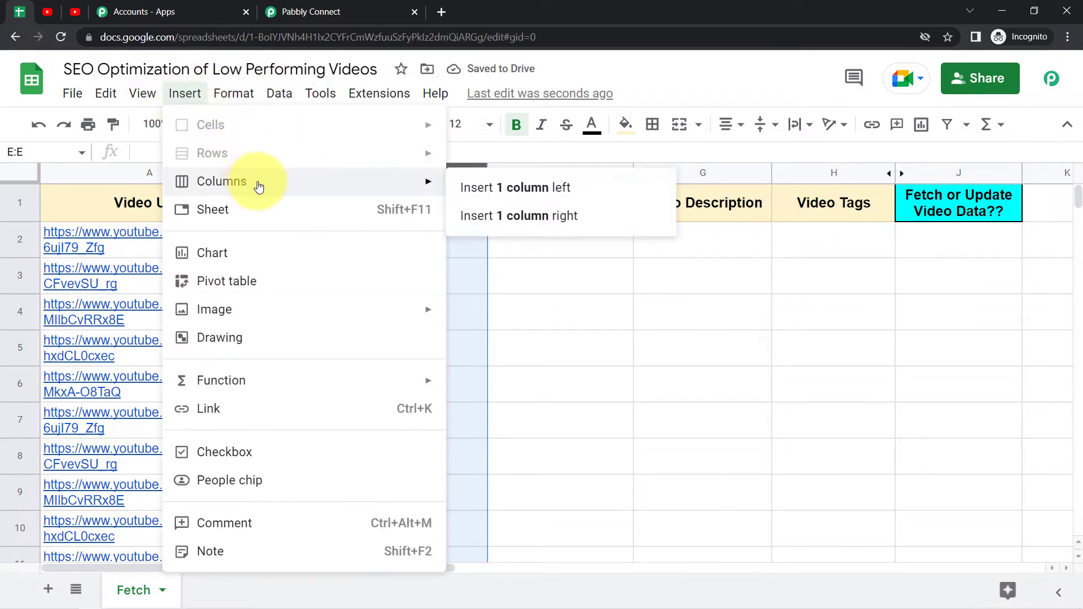
pyautogui.click(484, 188)
pyautogui.click(437, 271)
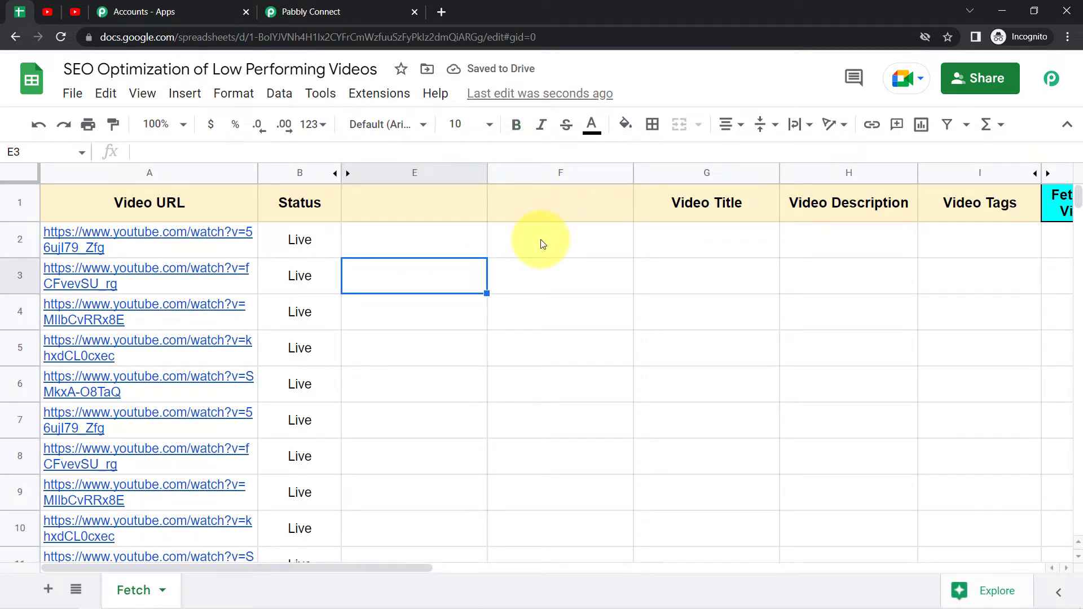
# Step: Enter the headers "1st Part of URL" in E1 and "Video ID" in F1
pyautogui.click(537, 197)
pyautogui.write('T')
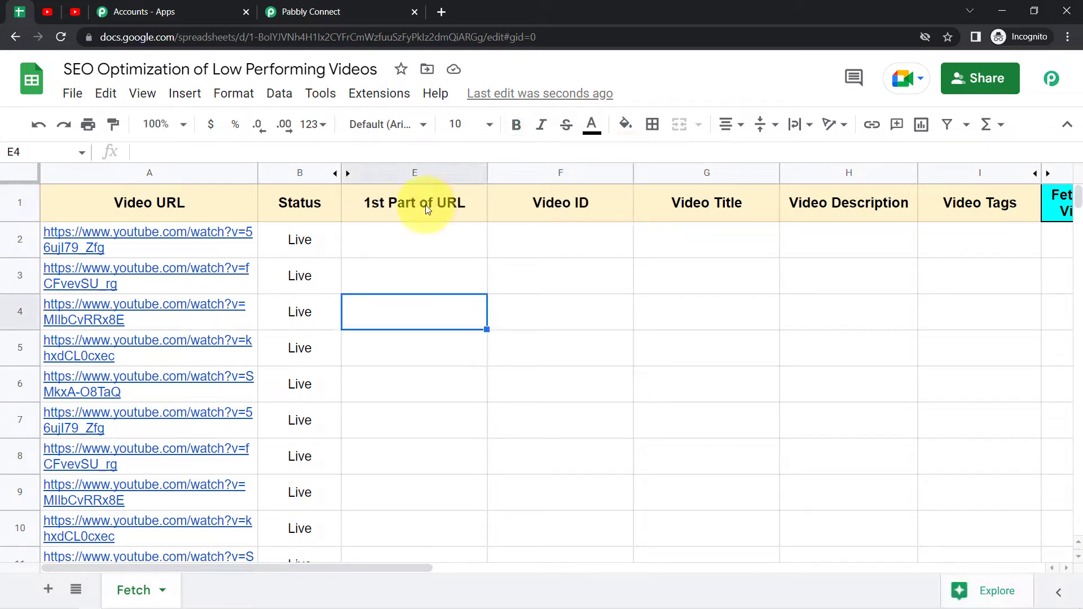
pyautogui.click(426, 204)
pyautogui.click(581, 202)
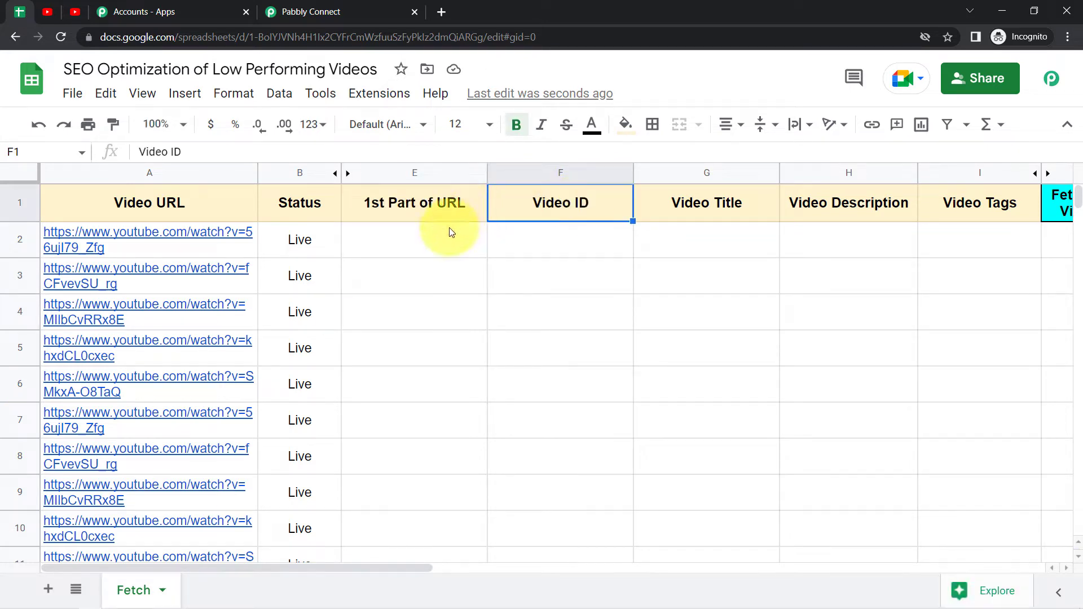
# Step: Enter =SPLIT(A2,"=") in E2 to separate the video ID and compare the parts in E2 and F2 with the original URL
pyautogui.doubleClick(431, 242)
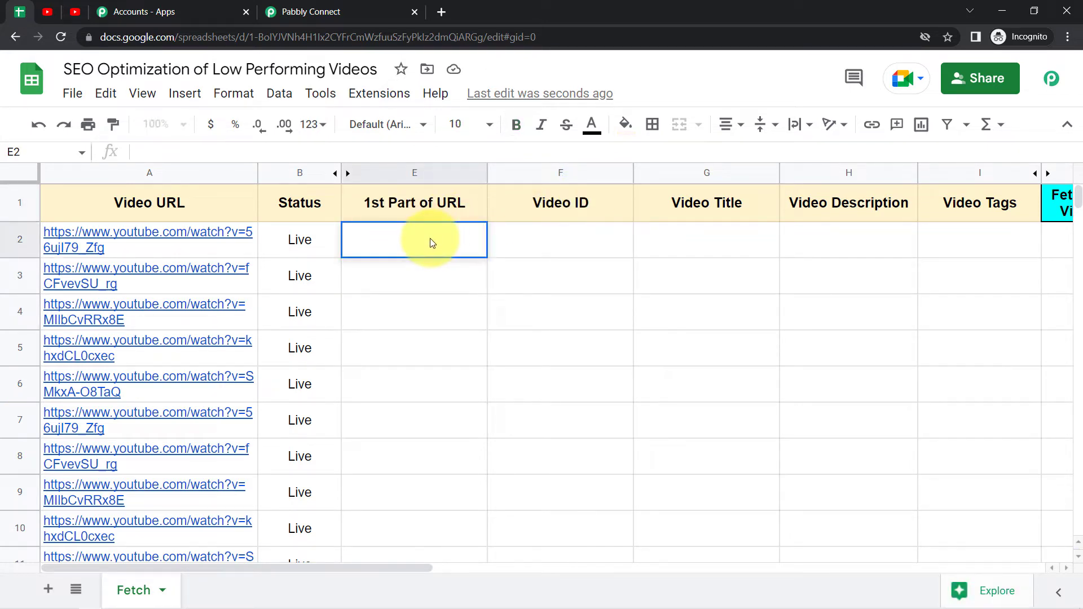
pyautogui.write('=')
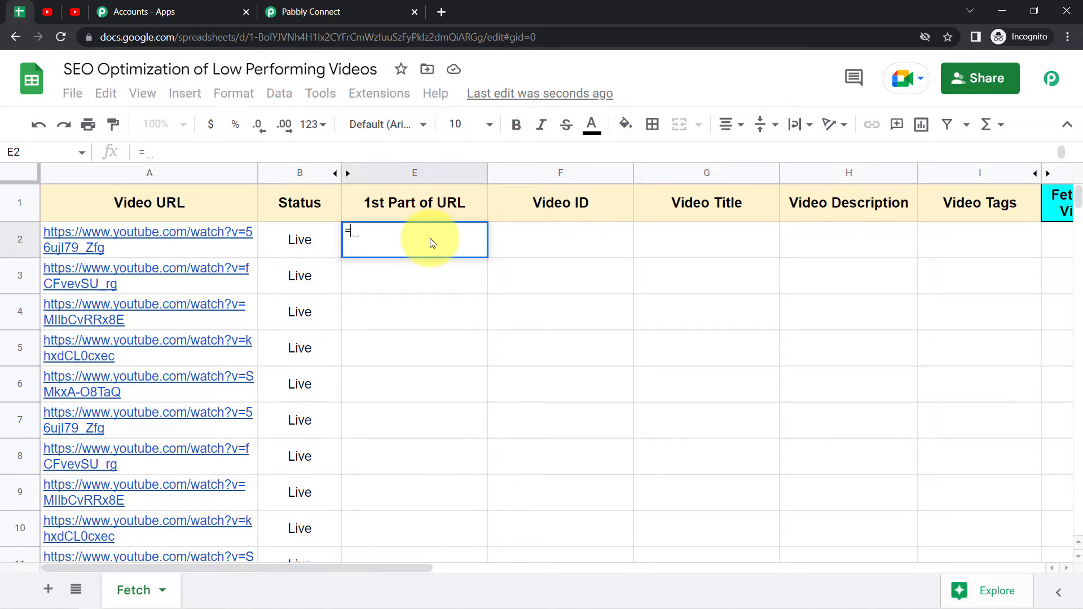
pyautogui.write('spli')
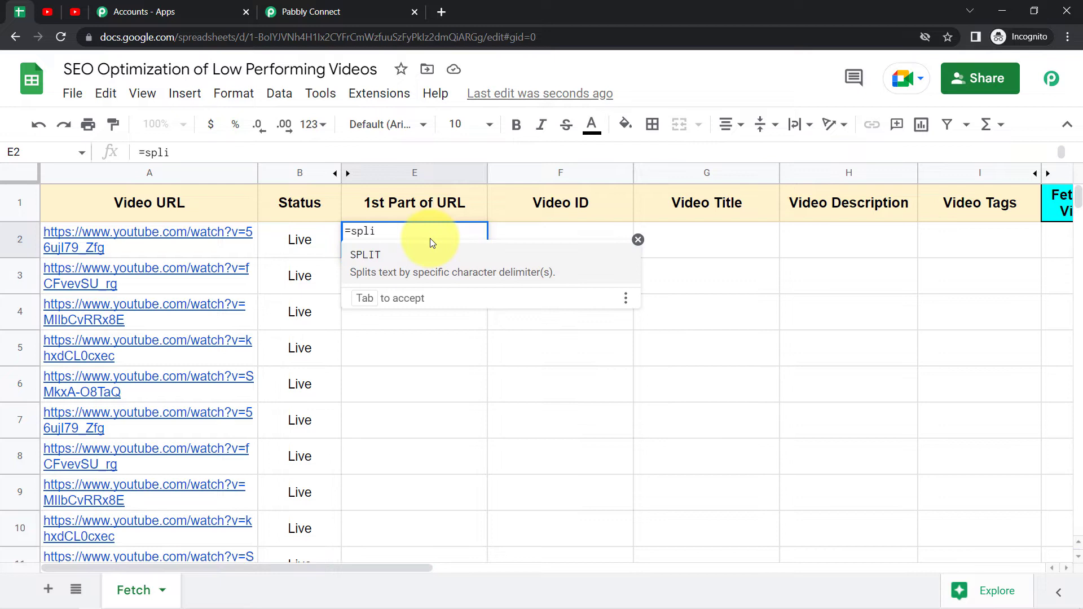
pyautogui.click(395, 251)
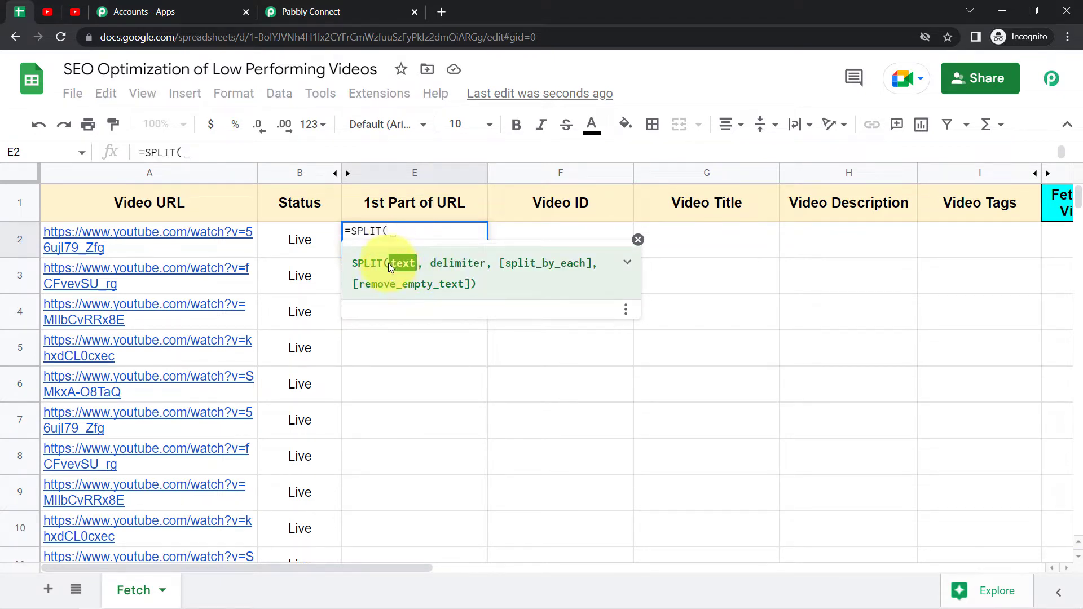
pyautogui.click(239, 251)
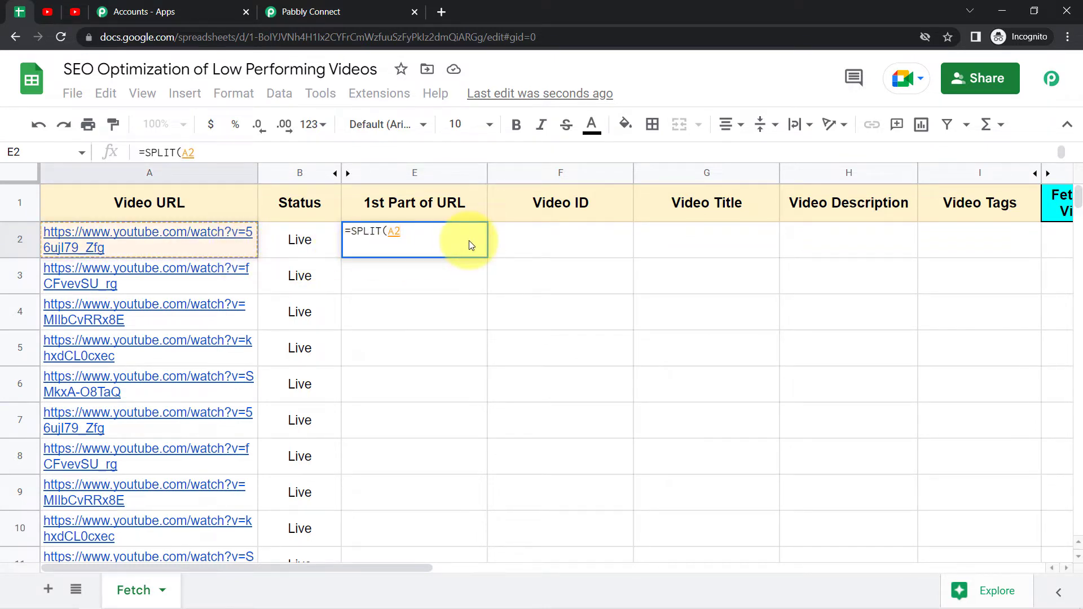
pyautogui.write(',')
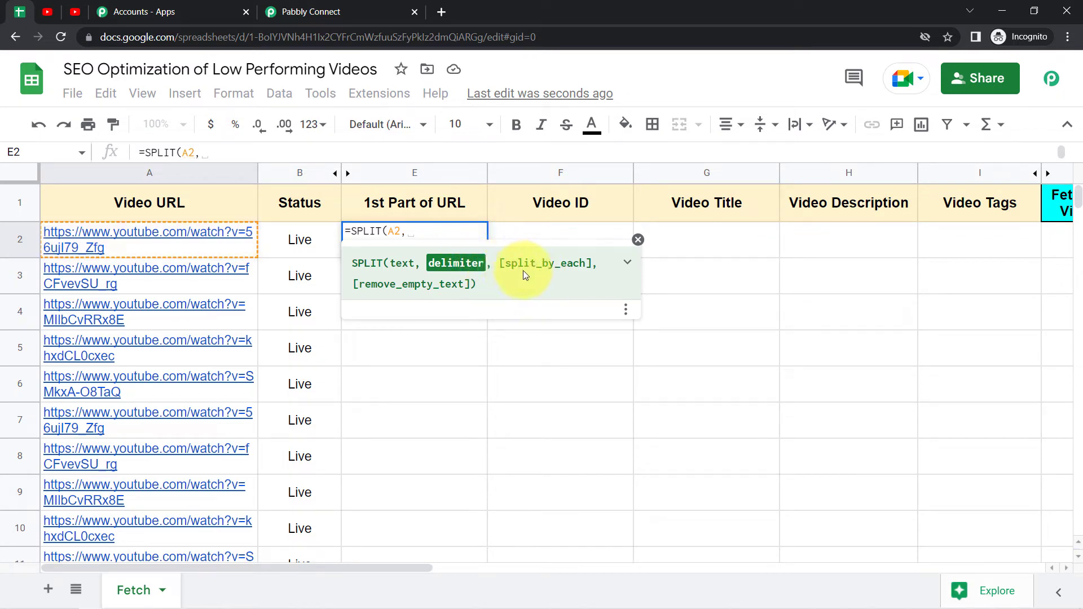
pyautogui.click(372, 264)
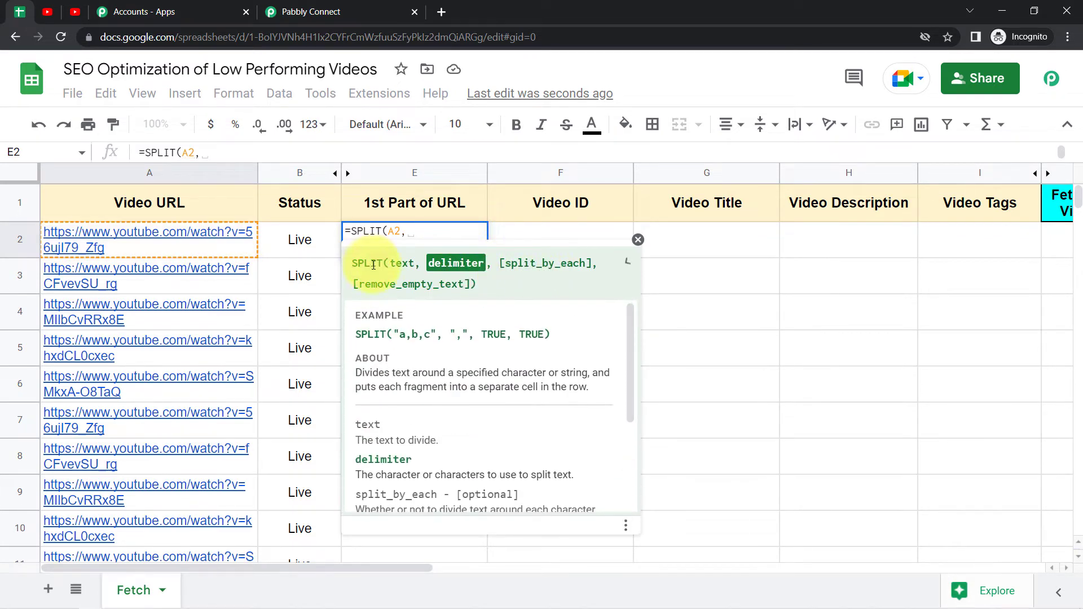
pyautogui.moveTo(629, 368)
pyautogui.mouseDown()
pyautogui.moveTo(621, 453)
pyautogui.moveTo(643, 353)
pyautogui.mouseUp()
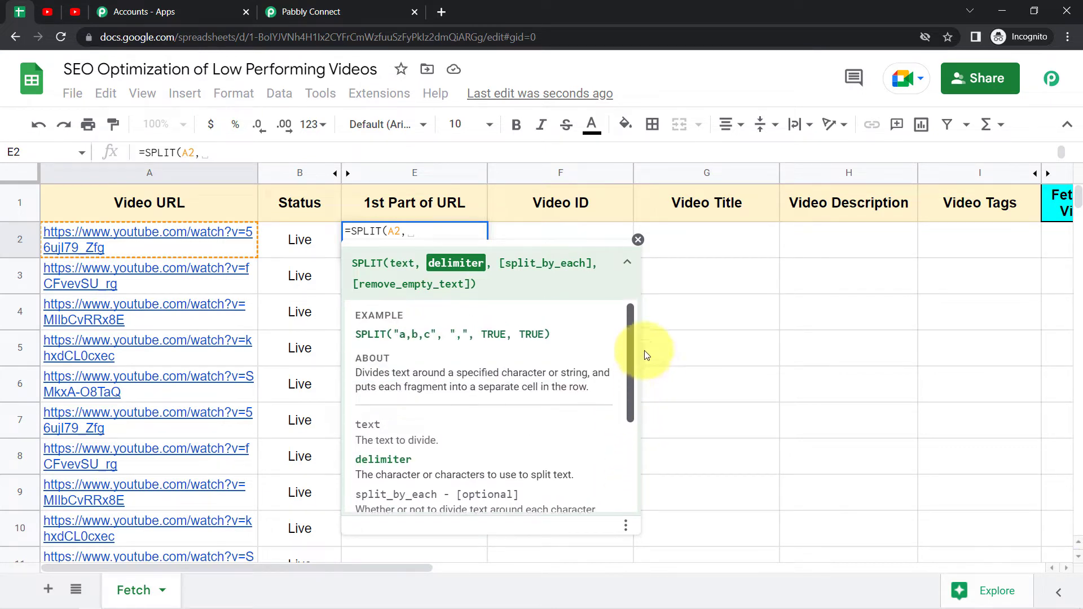
pyautogui.click(410, 232)
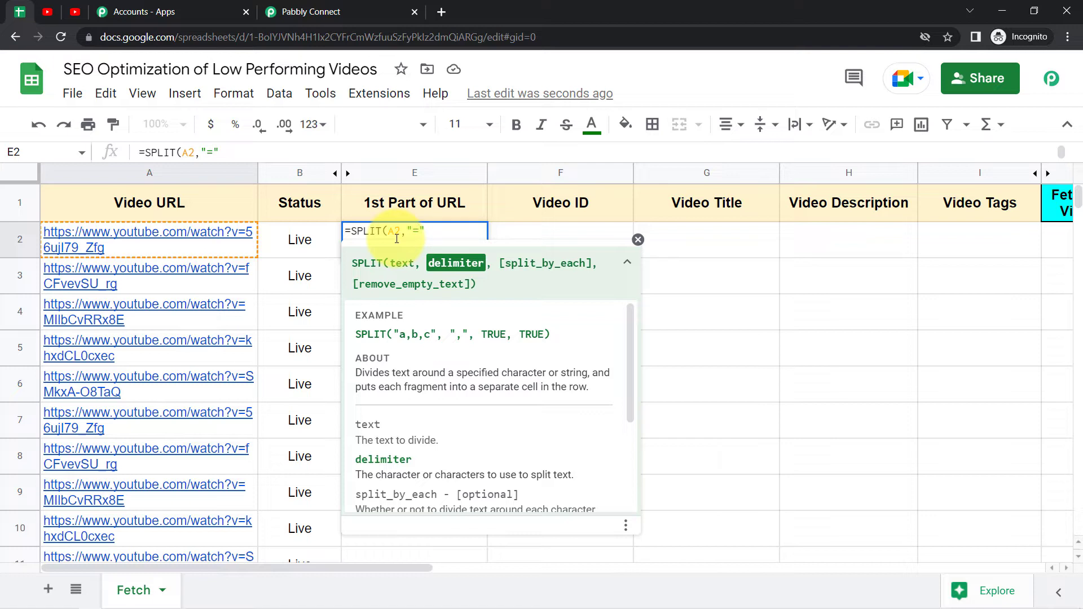
pyautogui.write(')')
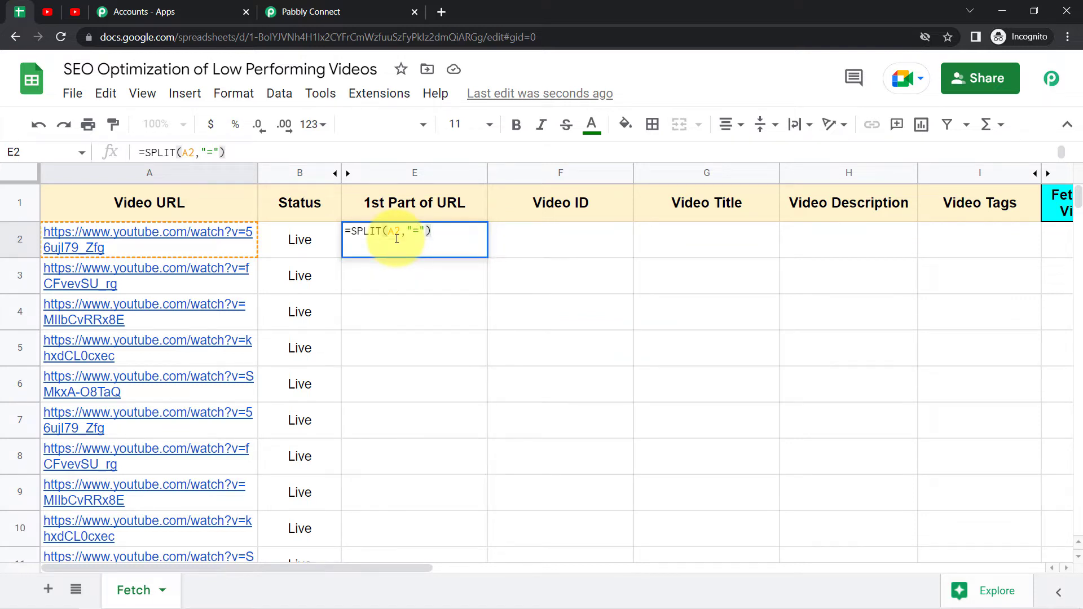
pyautogui.press('Return')
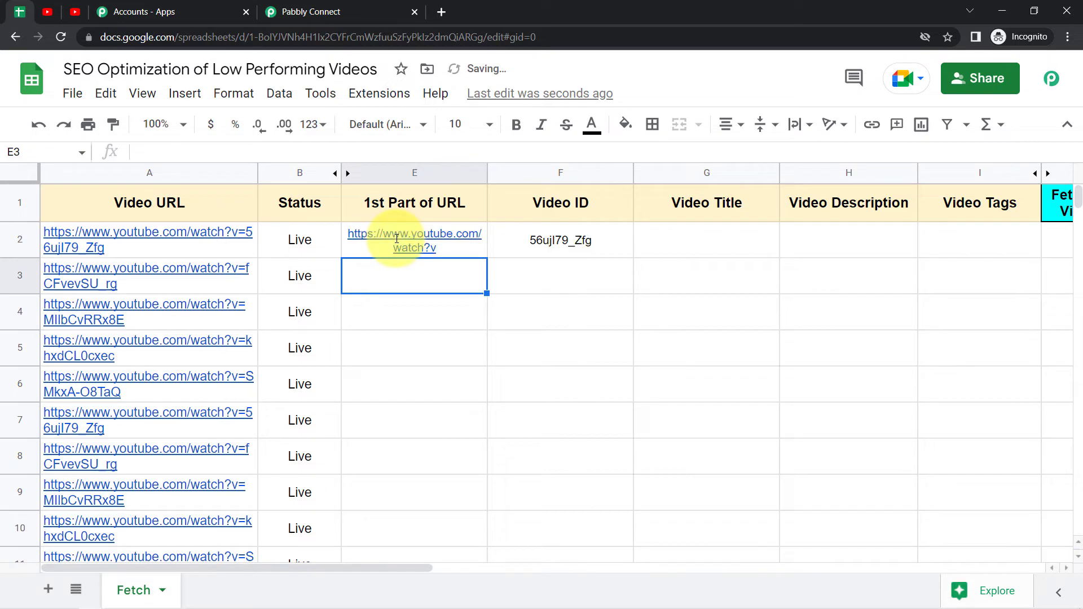
pyautogui.click(206, 243)
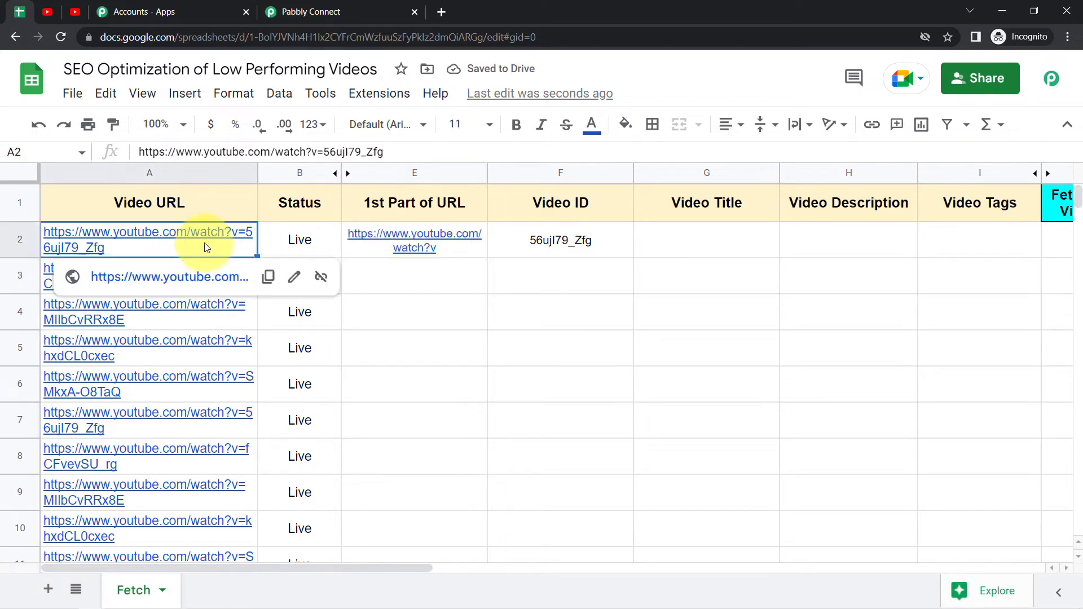
pyautogui.click(407, 252)
pyautogui.click(560, 240)
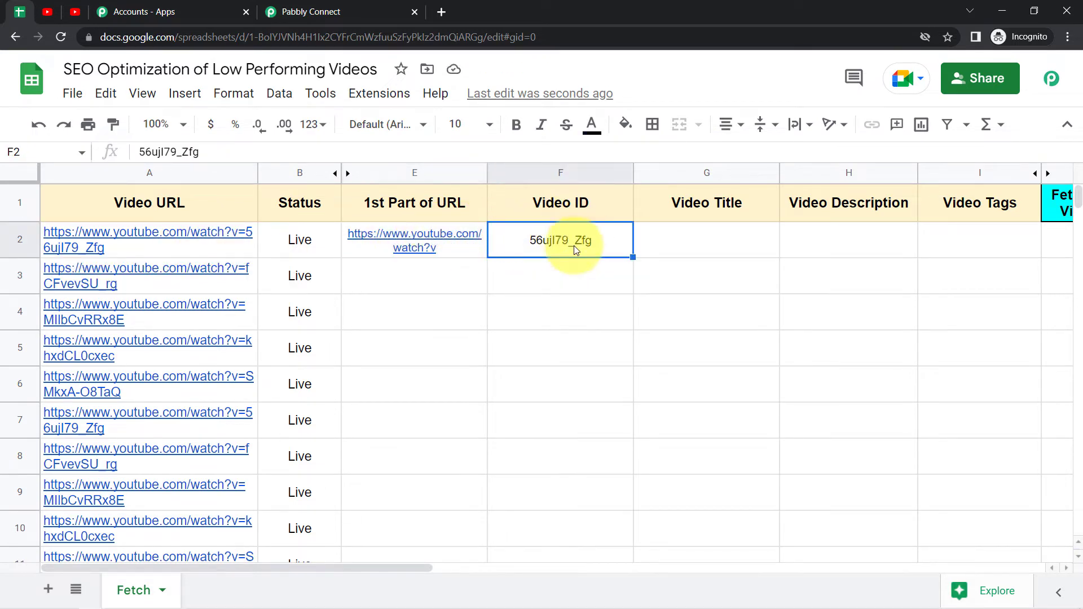
pyautogui.moveTo(729, 205); pyautogui.dragTo(987, 209)
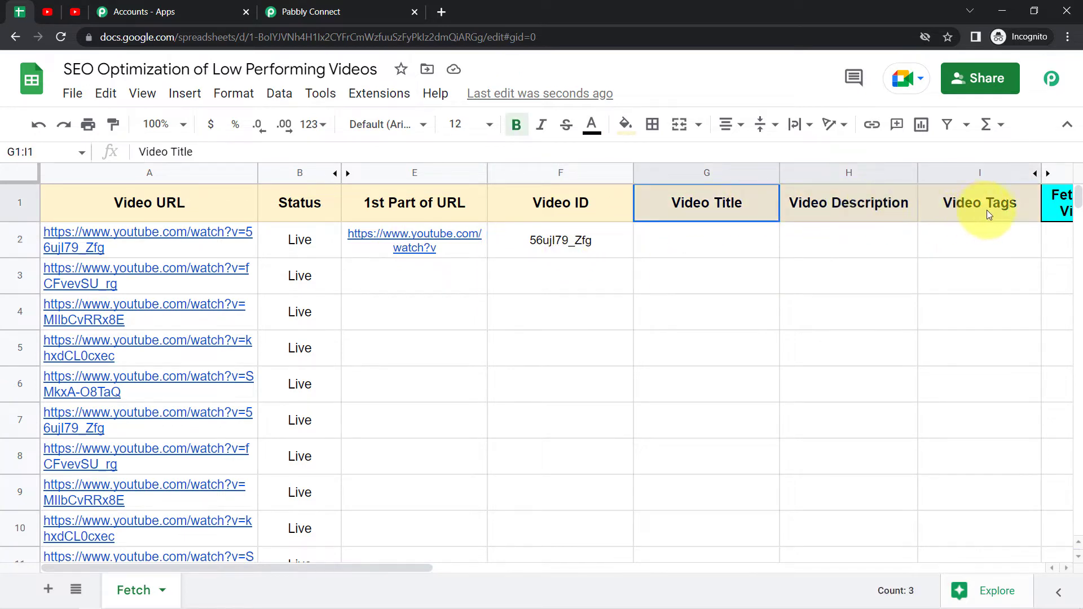
# Step: Fill the SPLIT formula from E2 down column E, past the existing video rows, through row 214
pyautogui.click(467, 248)
pyautogui.moveTo(484, 255); pyautogui.dragTo(475, 304)
pyautogui.moveTo(470, 265); pyautogui.dragTo(525, 270)
pyautogui.click(254, 248)
pyautogui.click(354, 265)
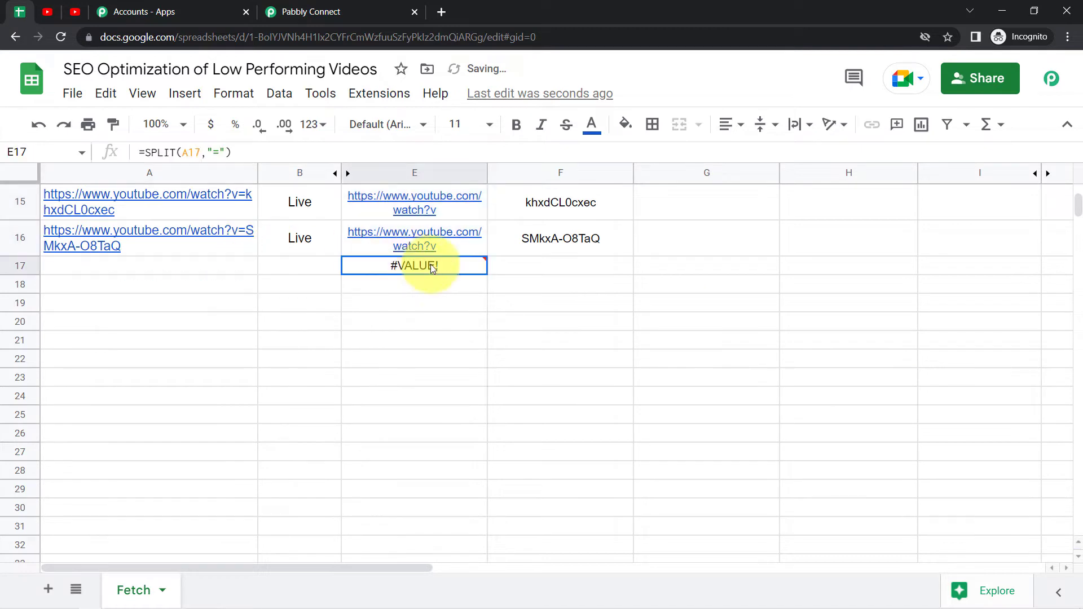
pyautogui.moveTo(485, 274); pyautogui.dragTo(431, 585)
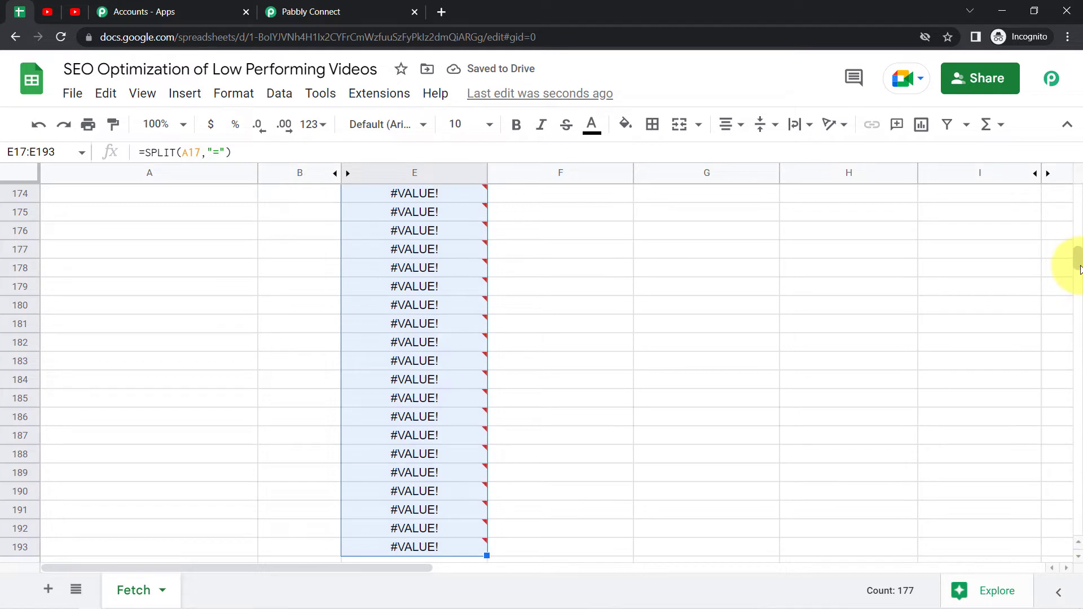
pyautogui.moveTo(1078, 265); pyautogui.dragTo(1079, 271)
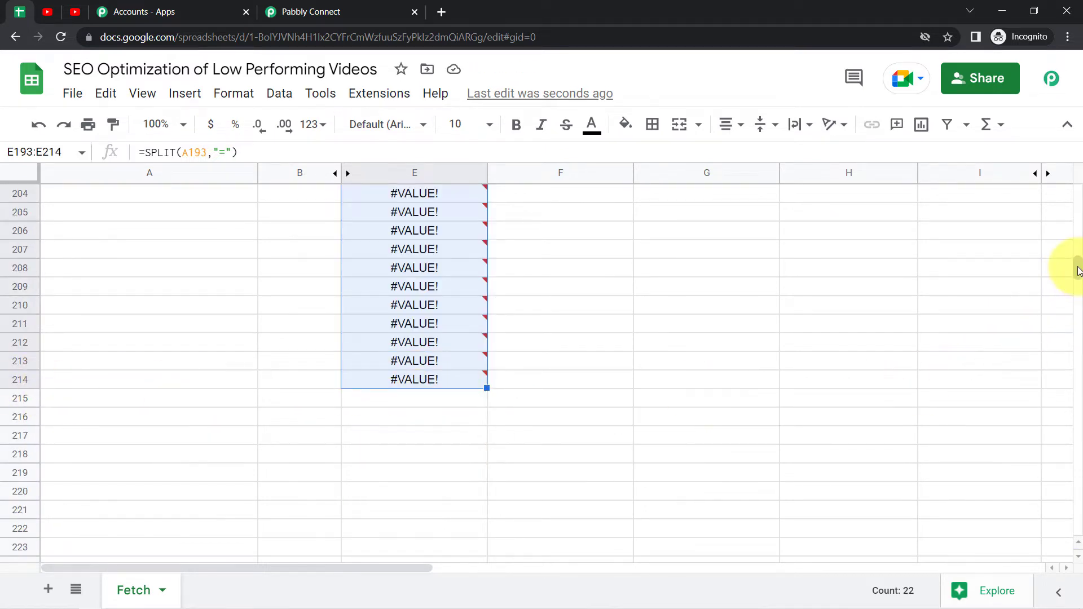
# Step: Hide the "1st Part of URL" column and narrow the Video ID and Status columns
pyautogui.moveTo(1078, 265); pyautogui.dragTo(1066, 137)
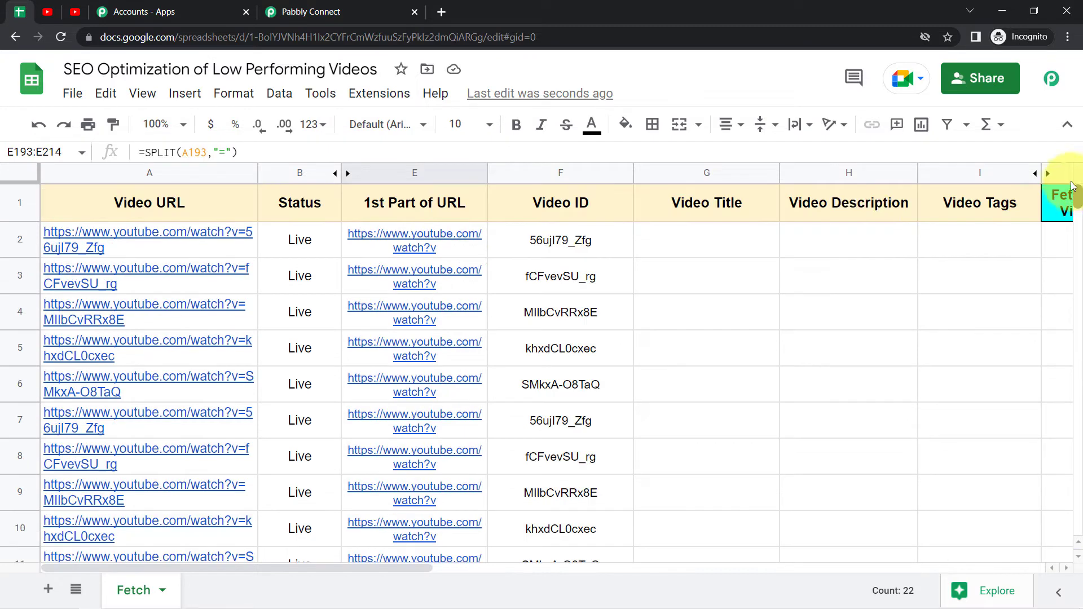
pyautogui.click(425, 173)
pyautogui.click(477, 173)
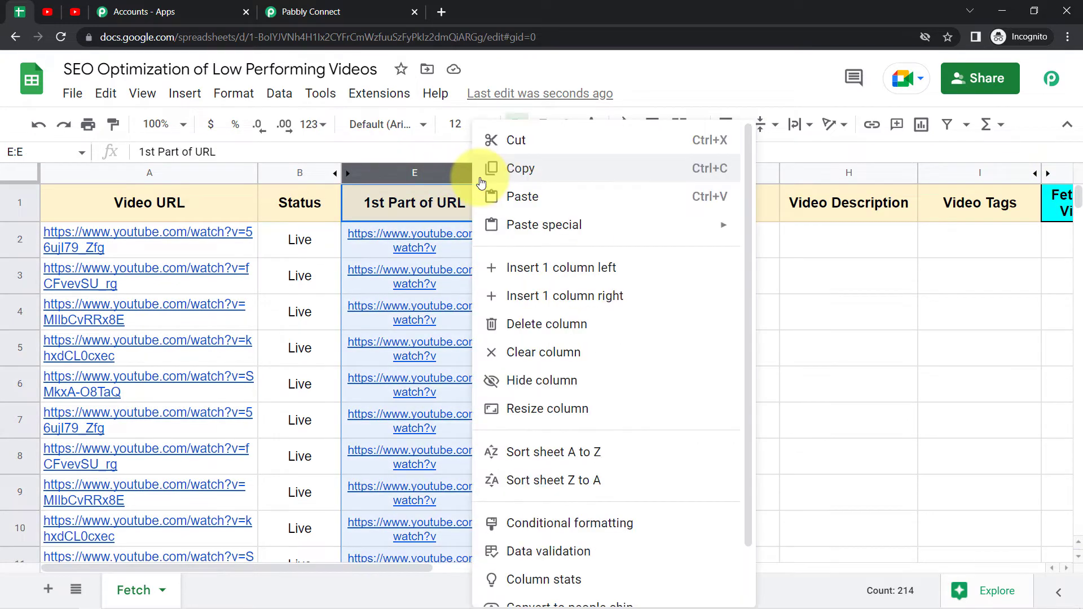
pyautogui.click(528, 378)
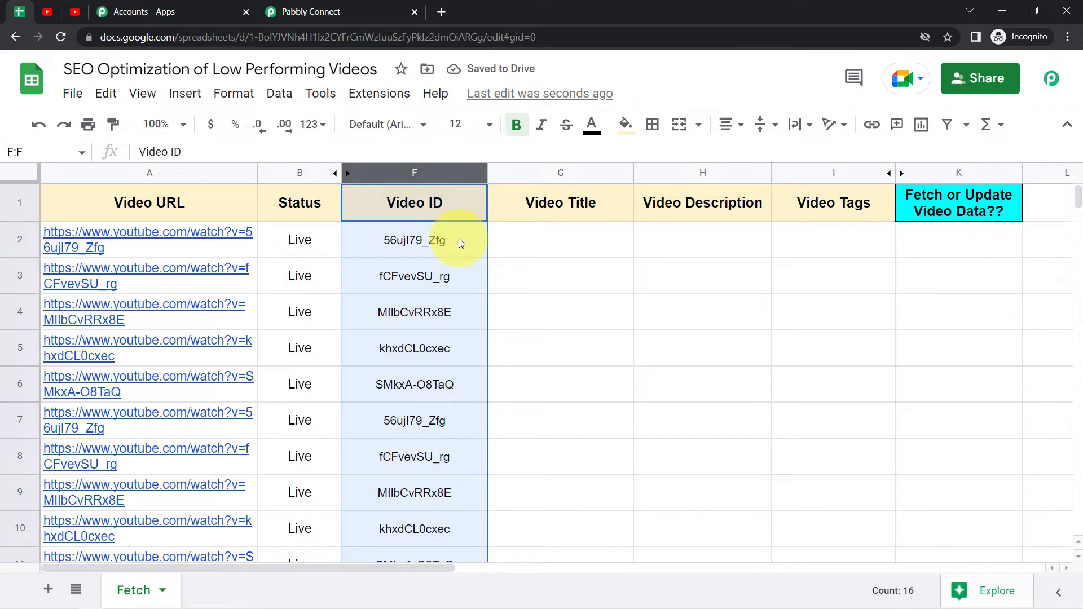
pyautogui.moveTo(485, 169); pyautogui.dragTo(414, 175)
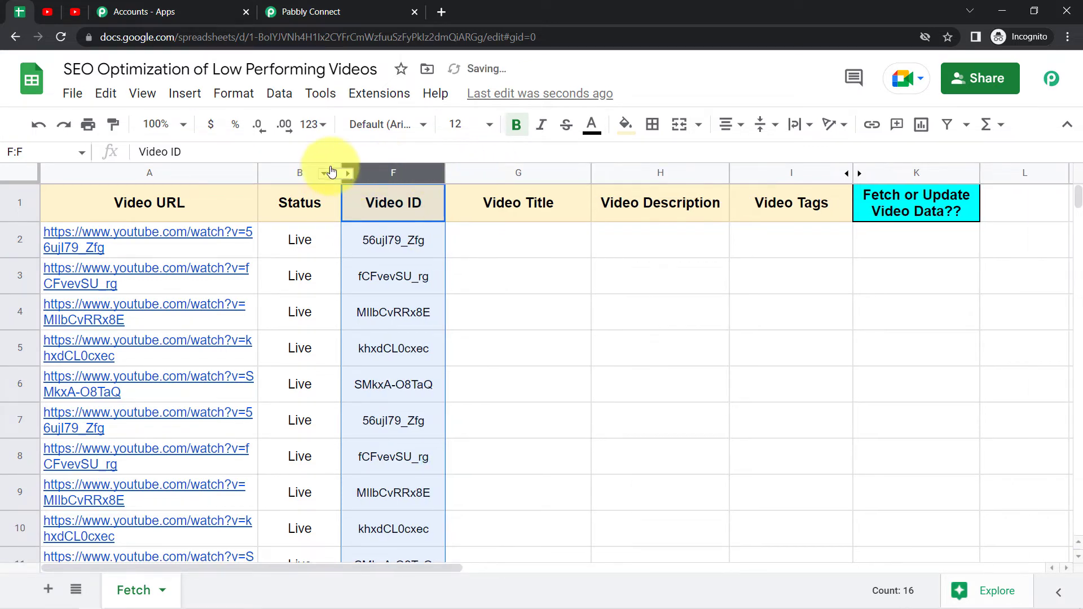
pyautogui.moveTo(339, 170); pyautogui.dragTo(317, 170)
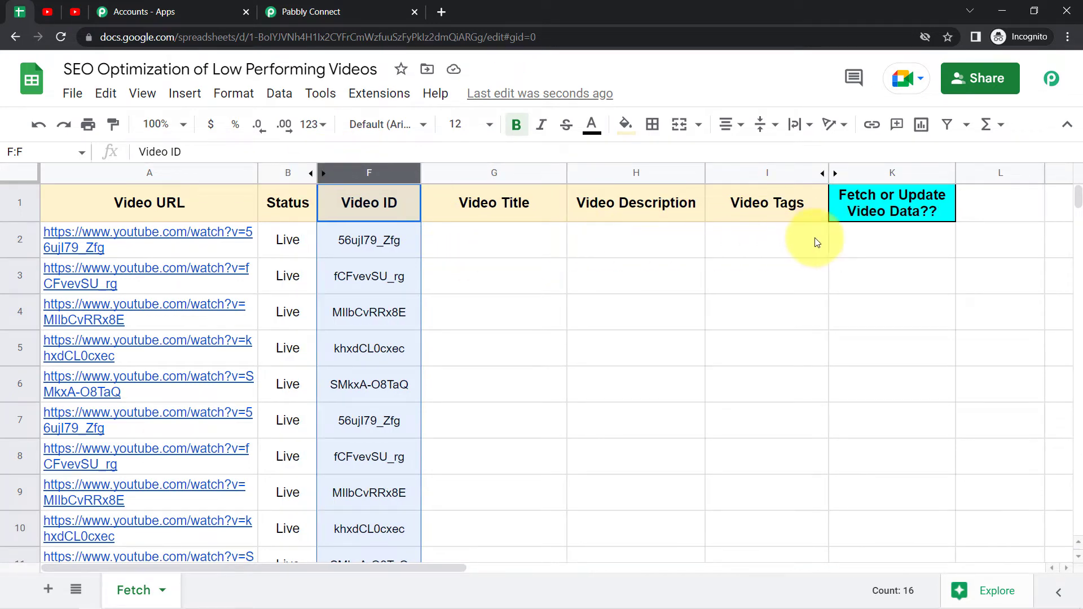
# Step: Enter "Fetch" in K2 under the "Fetch or Update Video Data??" header
pyautogui.click(882, 238)
pyautogui.write('Fe')
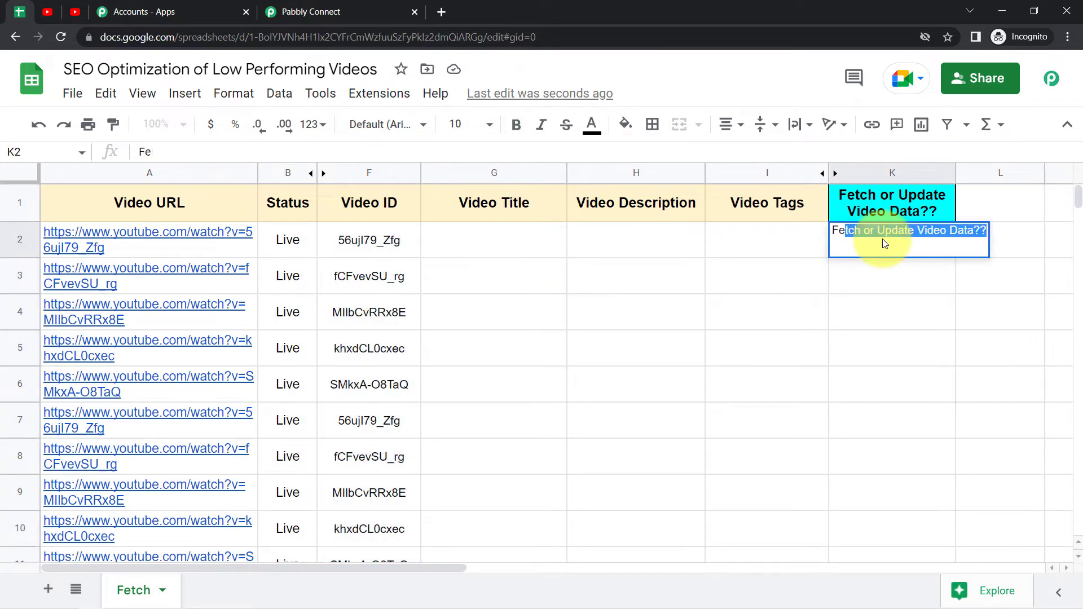
pyautogui.write('tch')
pyautogui.press('Return')
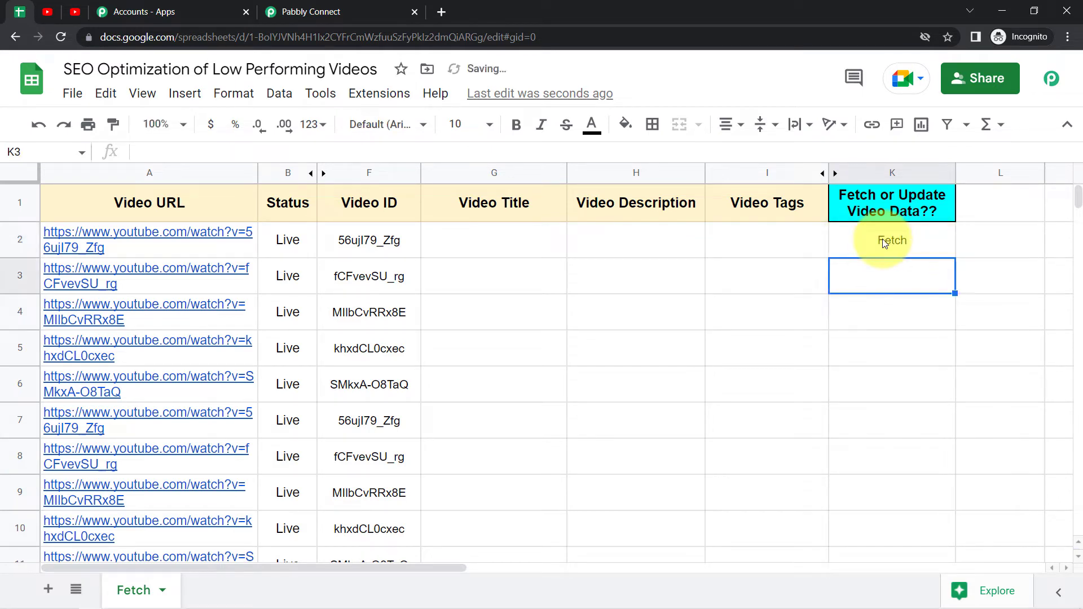
# Step: Check that the Pabbly Connect trigger awaits a webhook response, and try to send test data from the webhook add-on's Initial Setup with trigger column I
pyautogui.click(380, 94)
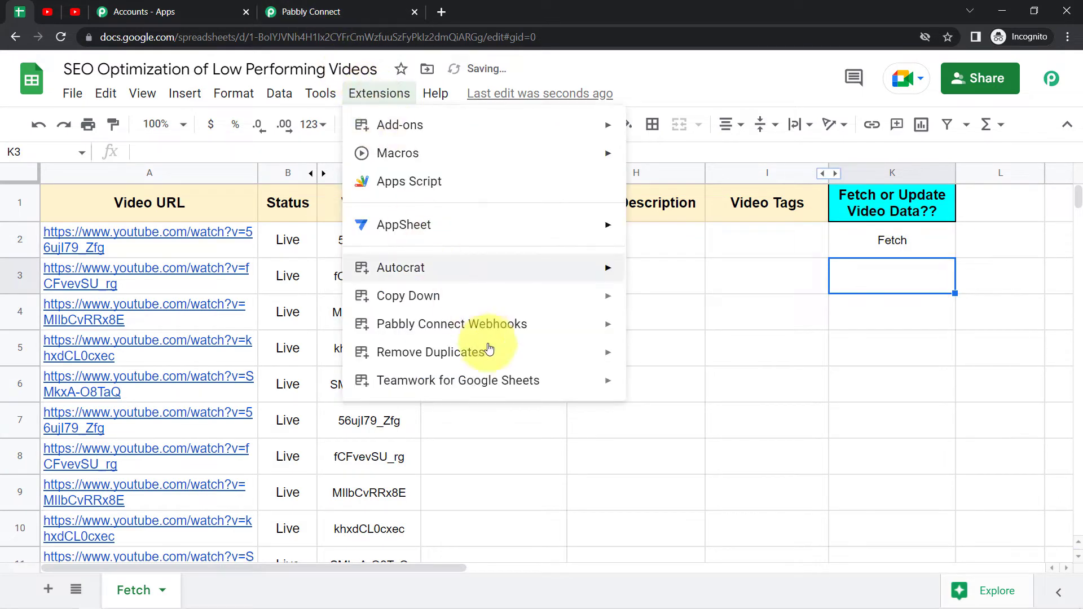
pyautogui.moveTo(473, 328)
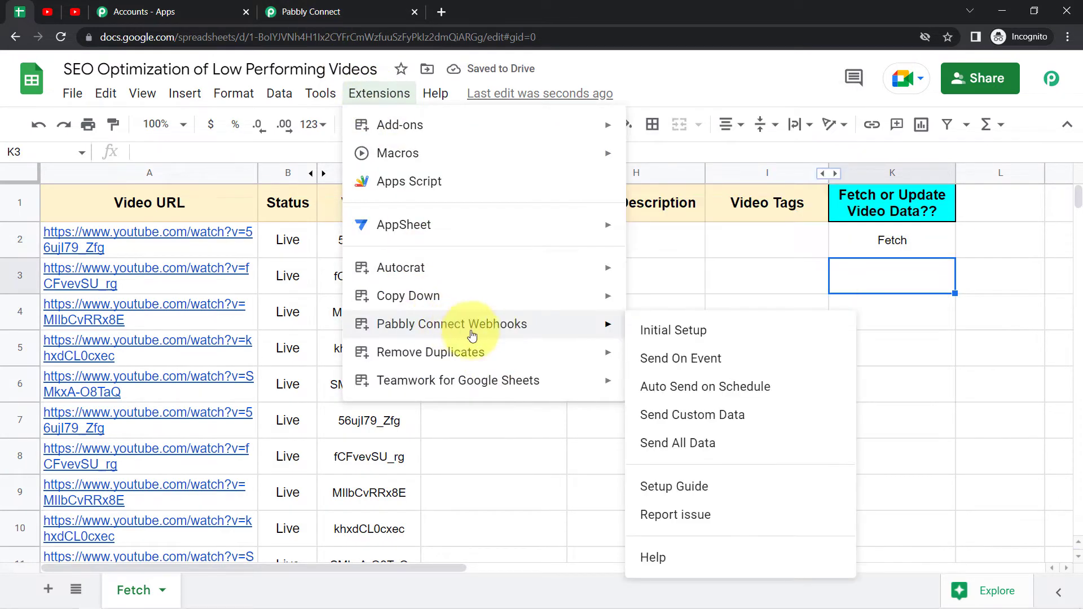
pyautogui.click(657, 331)
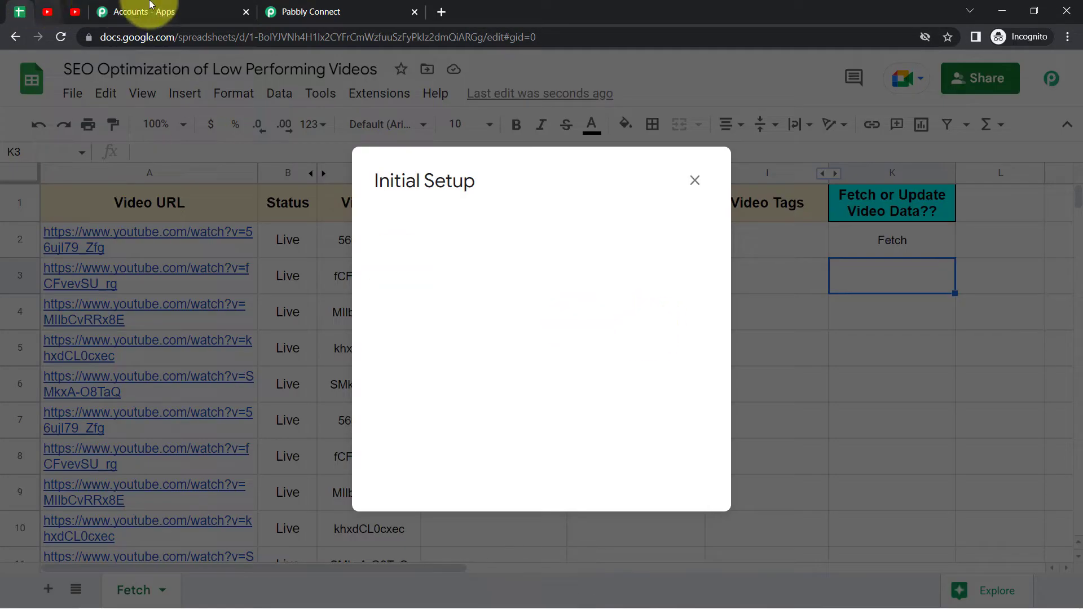
pyautogui.click(298, 8)
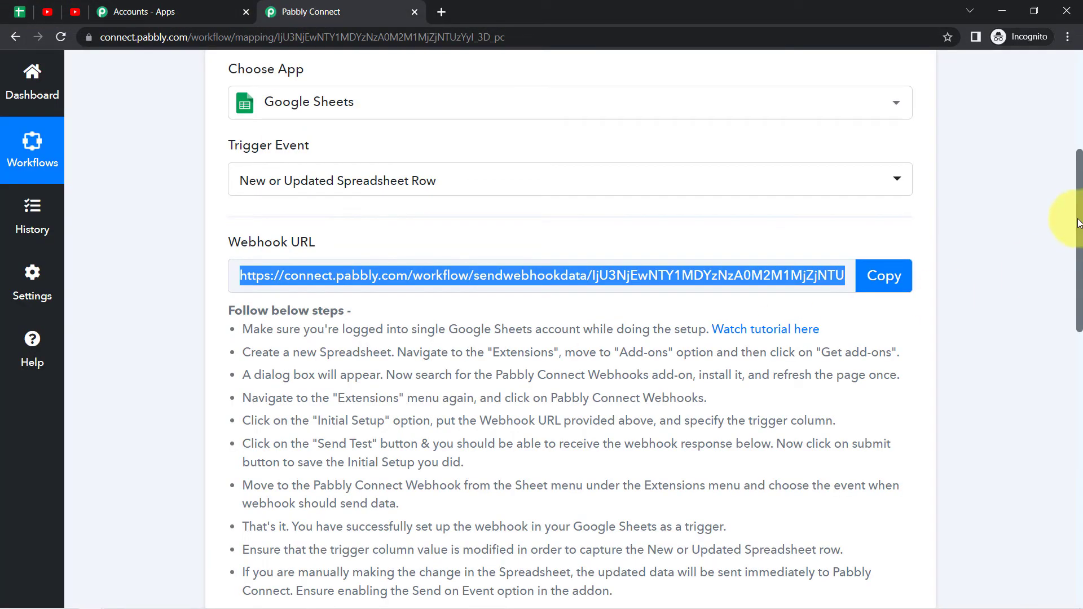
pyautogui.moveTo(1080, 222); pyautogui.dragTo(1068, 327)
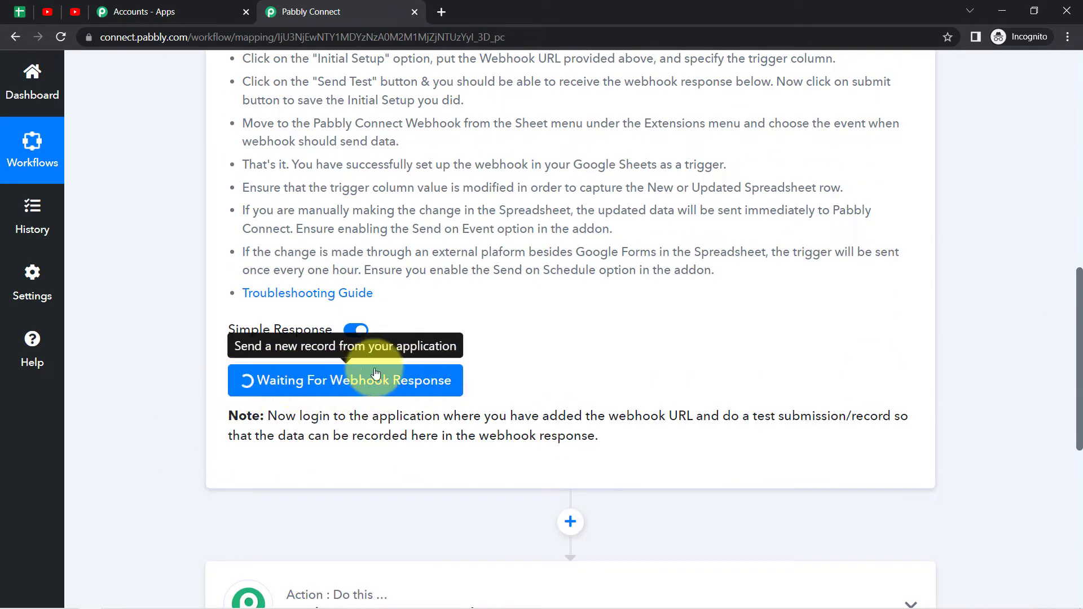
pyautogui.click(11, 12)
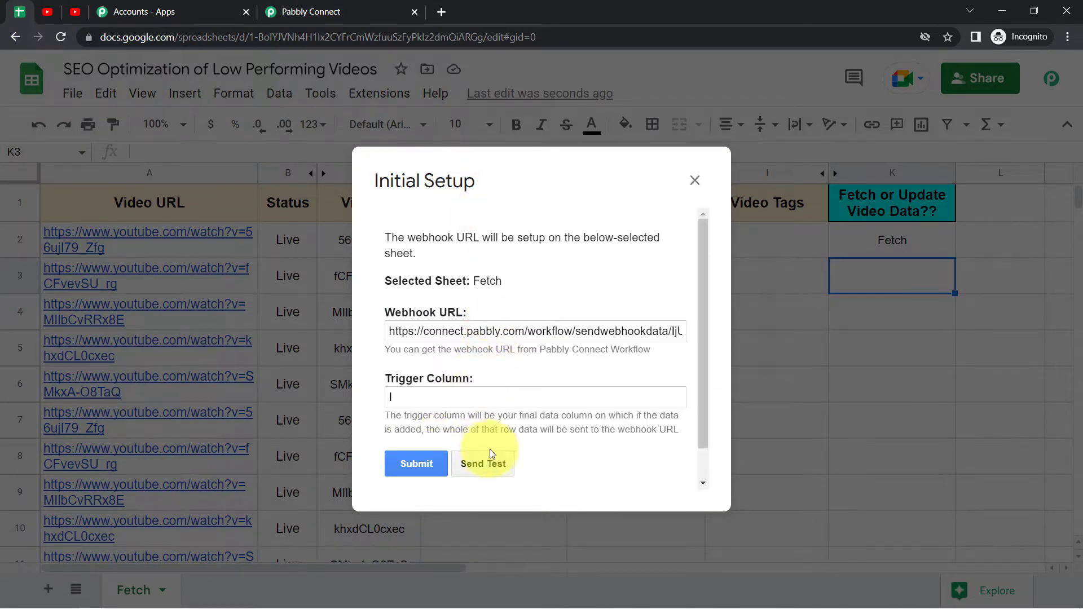
pyautogui.scroll(-1, 703, 387)
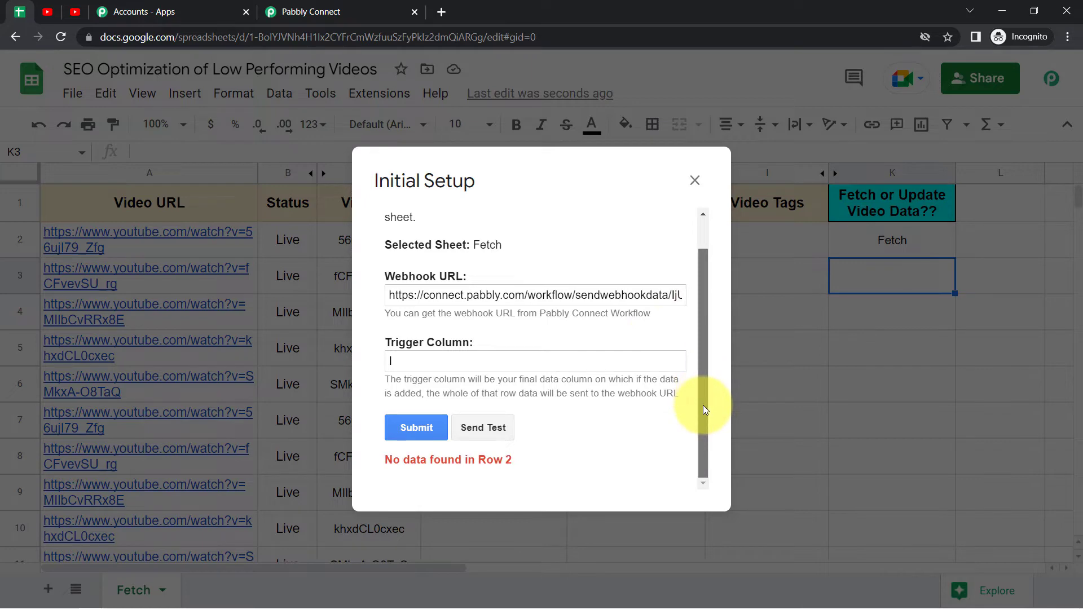
pyautogui.moveTo(392, 460); pyautogui.dragTo(516, 467)
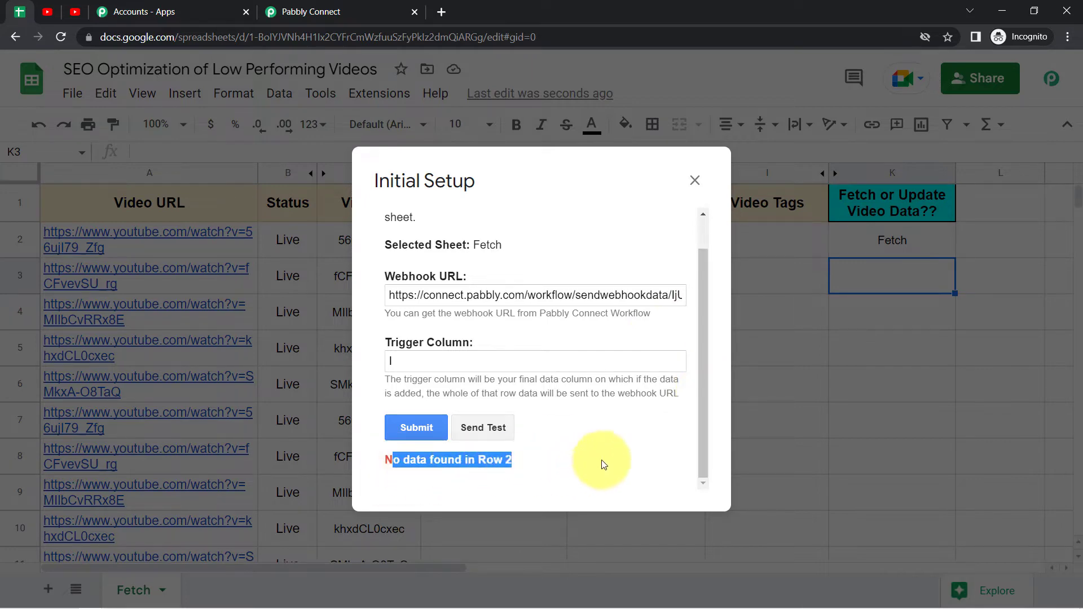
pyautogui.click(695, 180)
# Step: In the Pabbly Connect Webhooks Initial Setup for the Fetch sheet, set the trigger column to K and send test data
pyautogui.click(898, 239)
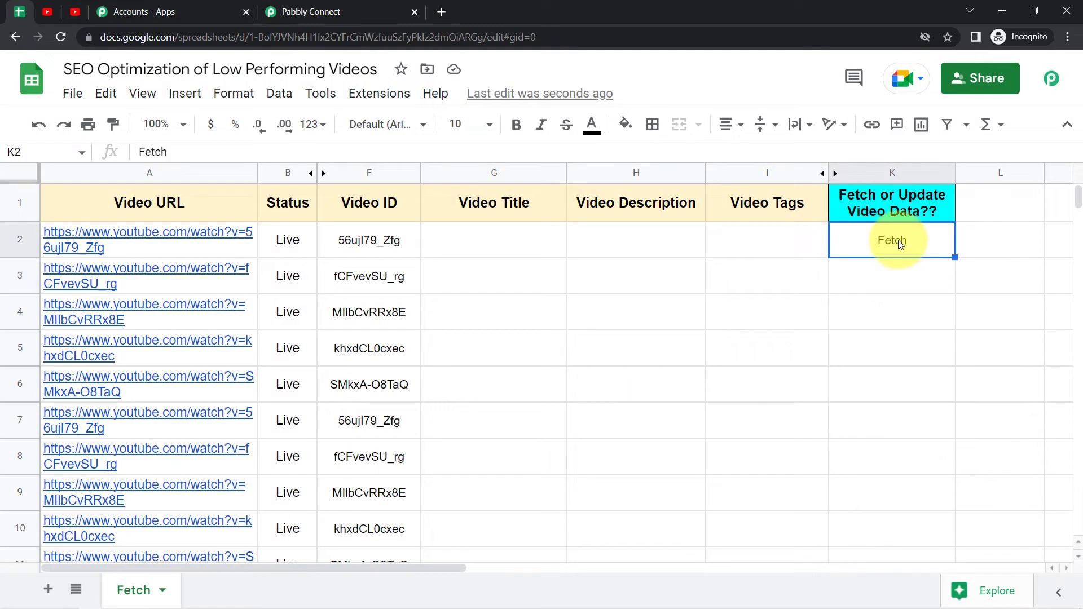
pyautogui.click(508, 346)
pyautogui.click(744, 282)
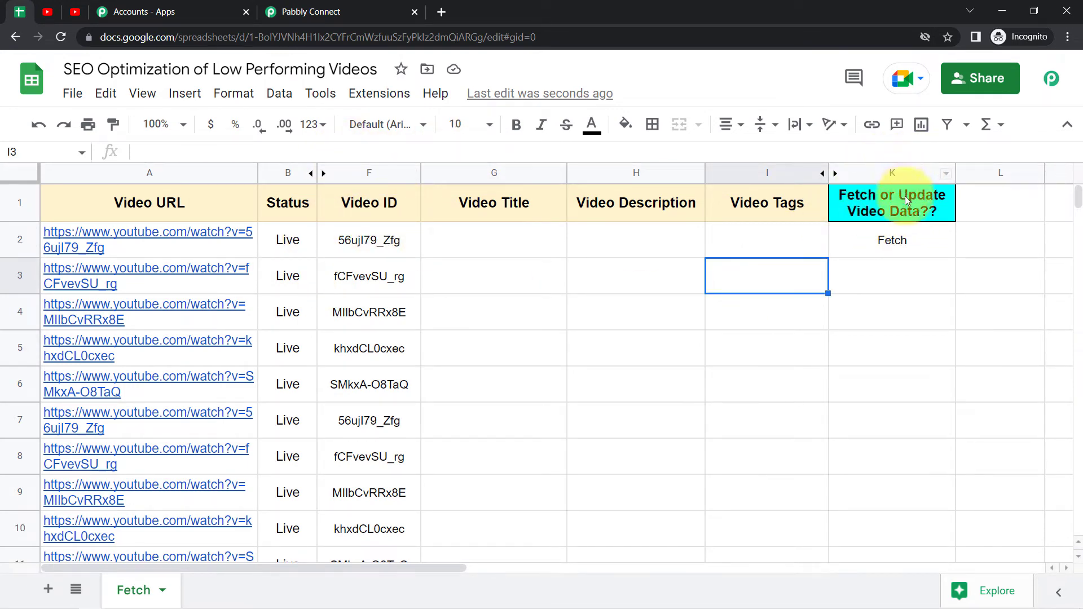
pyautogui.click(386, 93)
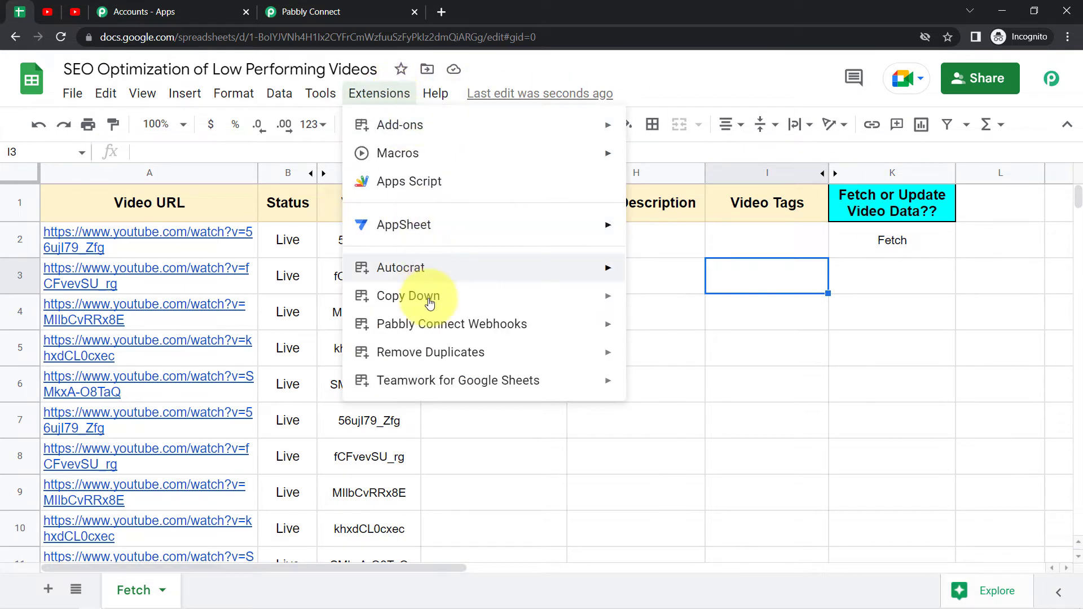
pyautogui.moveTo(458, 335)
pyautogui.click(642, 331)
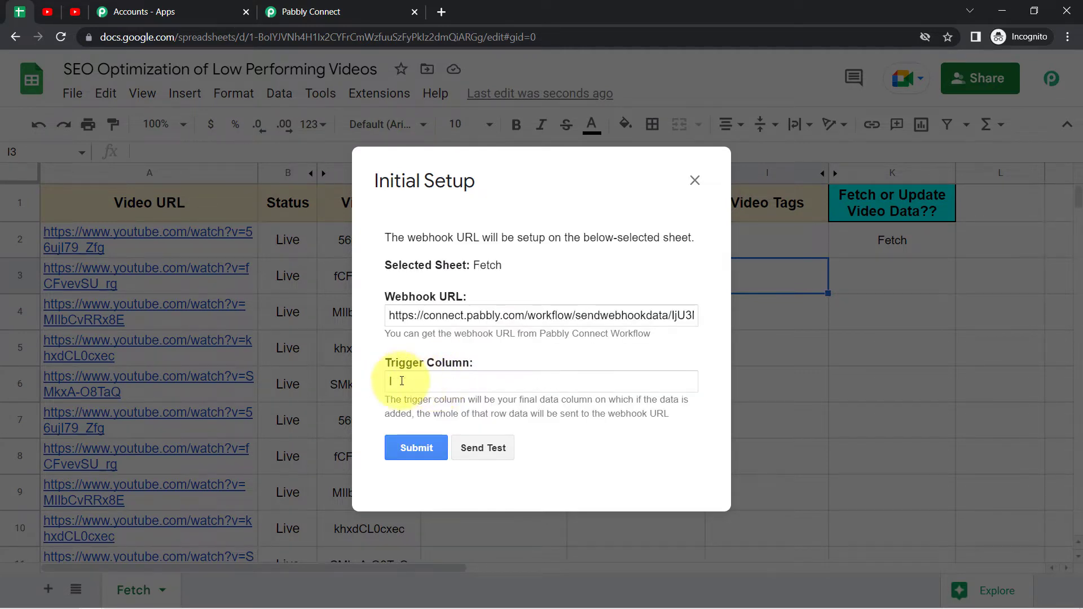
pyautogui.doubleClick(400, 381)
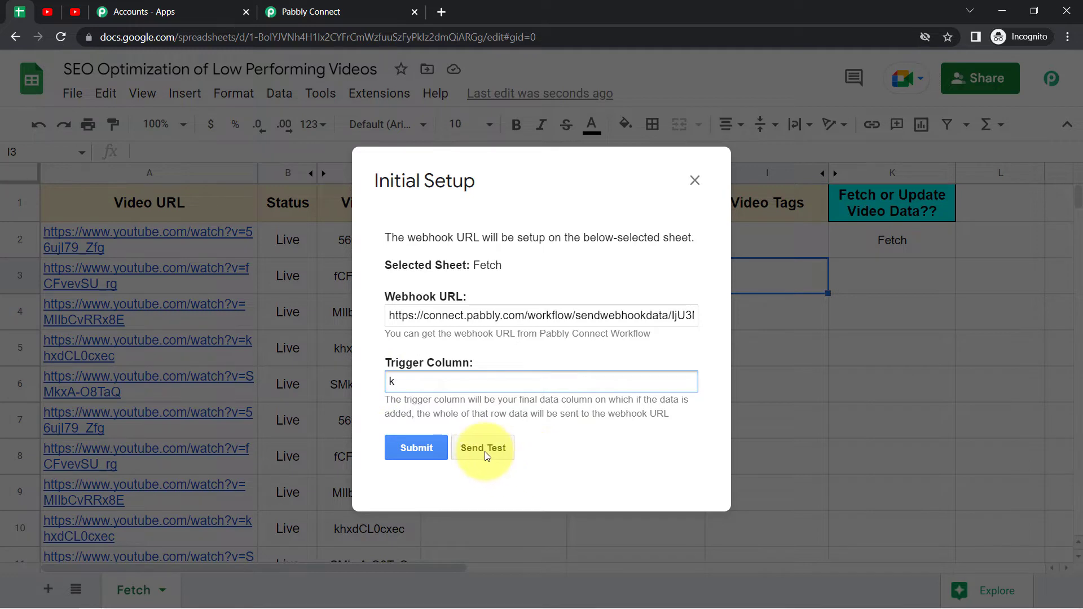
pyautogui.doubleClick(418, 382)
pyautogui.write('K')
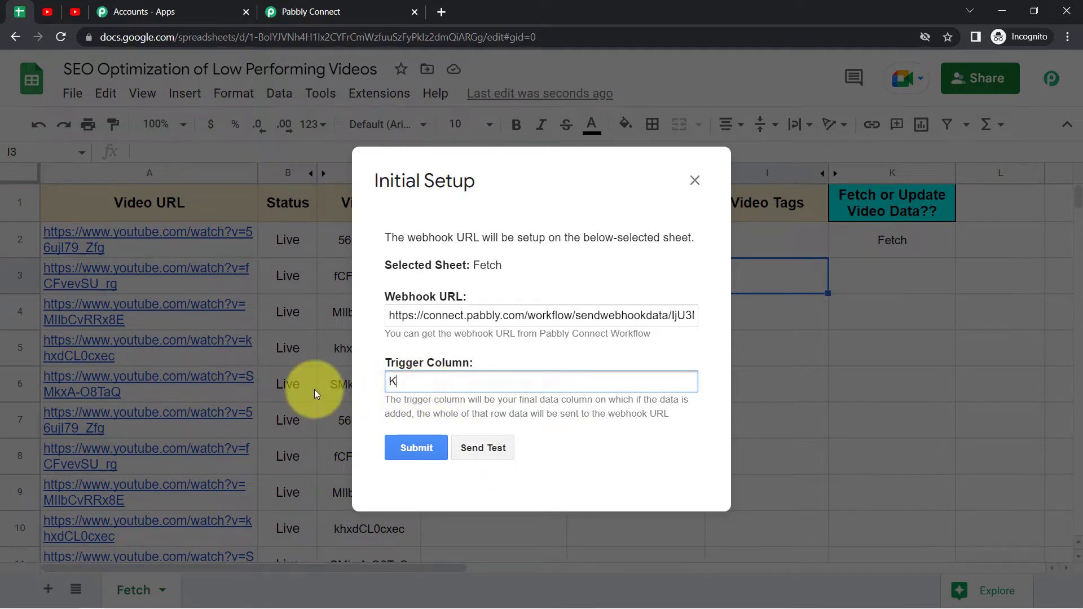
pyautogui.click(488, 444)
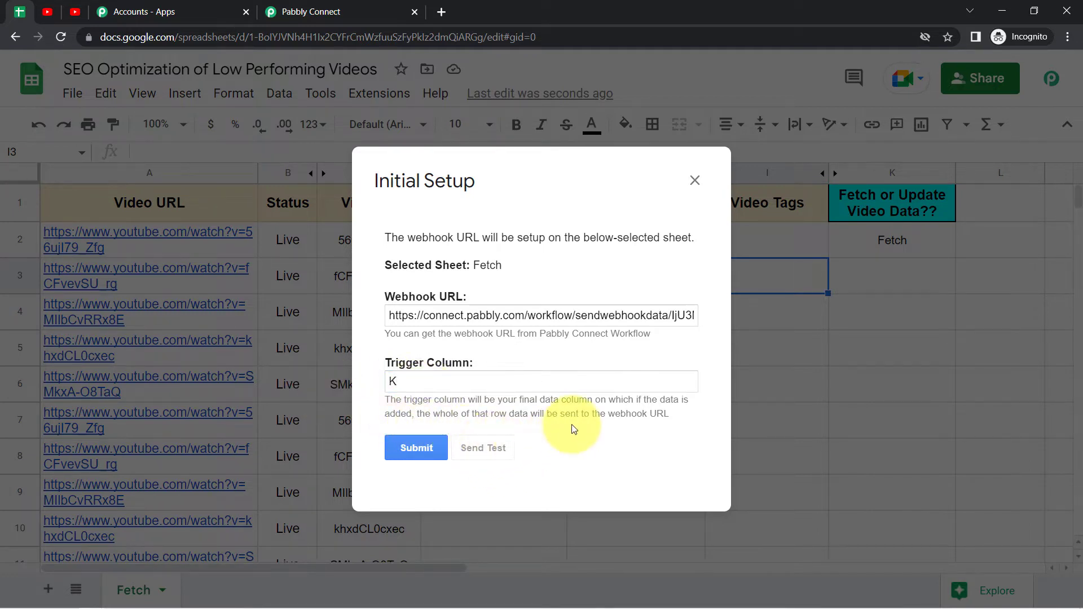
# Step: Review the video URL and ID values in the sent test data, and submit the webhook's Initial Setup
pyautogui.moveTo(703, 356); pyautogui.dragTo(703, 392)
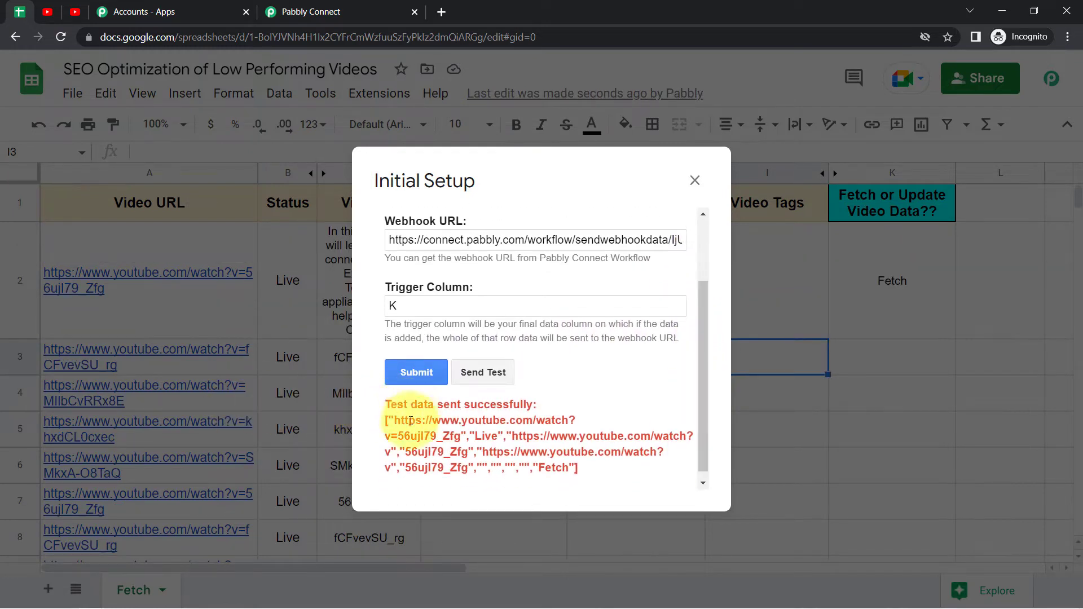
pyautogui.moveTo(408, 420); pyautogui.dragTo(420, 435)
pyautogui.moveTo(533, 436); pyautogui.dragTo(651, 436)
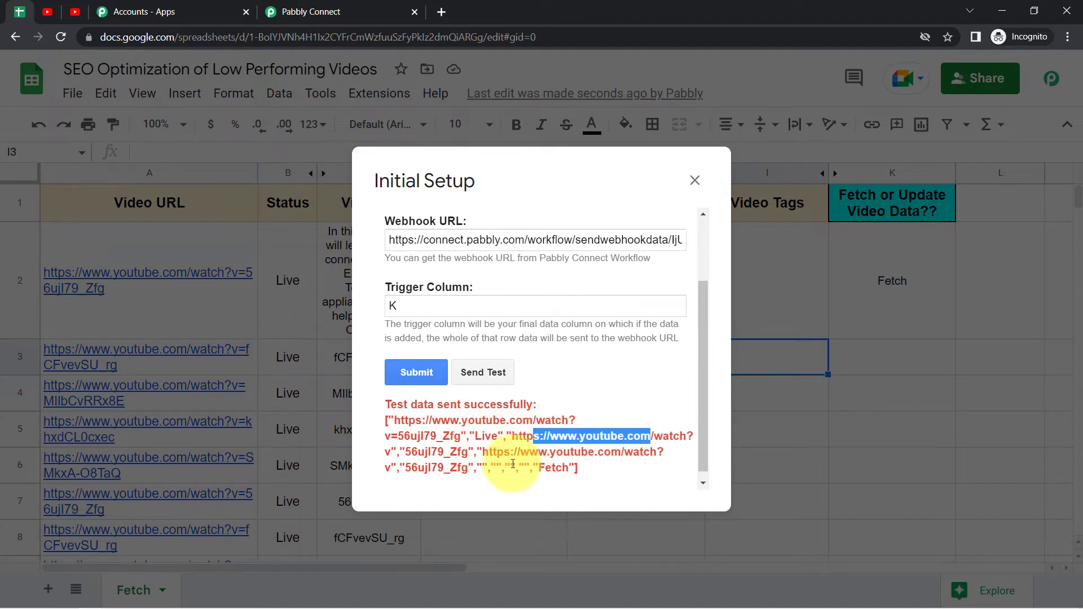
pyautogui.doubleClick(418, 452)
pyautogui.moveTo(698, 399); pyautogui.dragTo(701, 422)
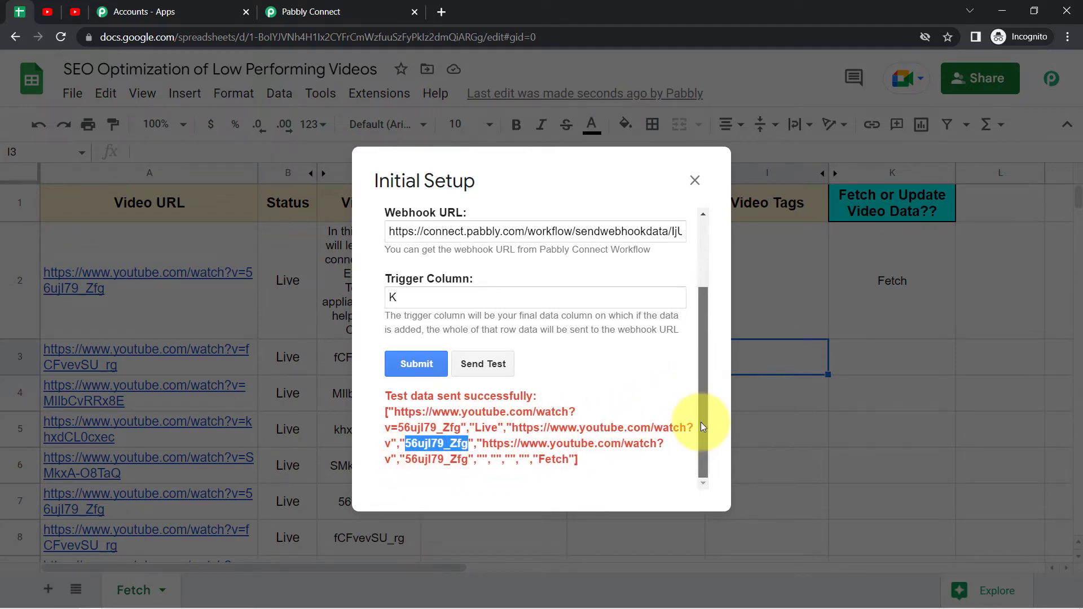
pyautogui.click(416, 366)
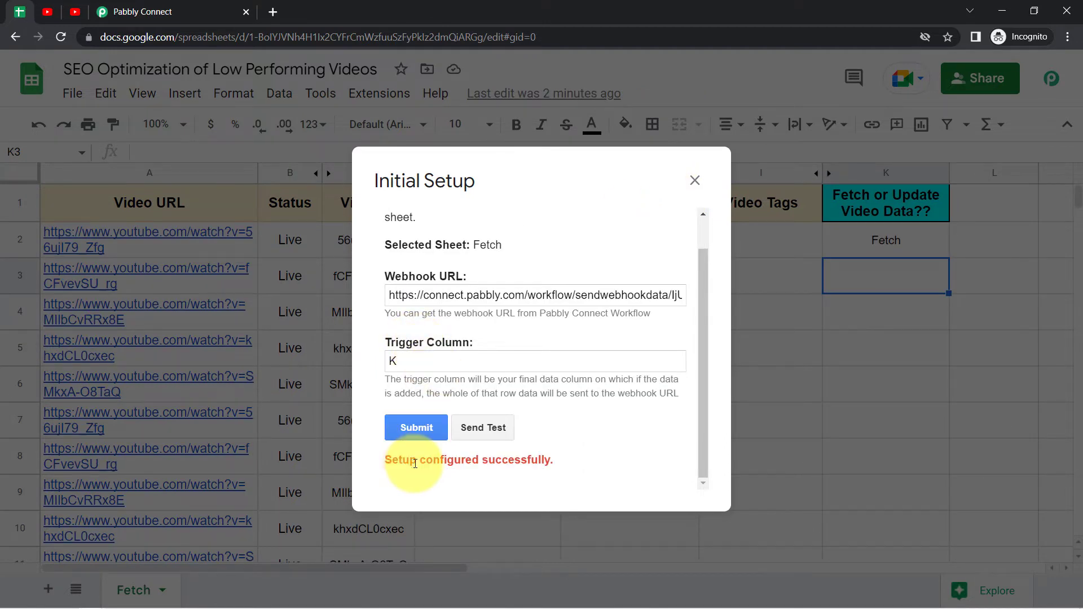
pyautogui.click(694, 181)
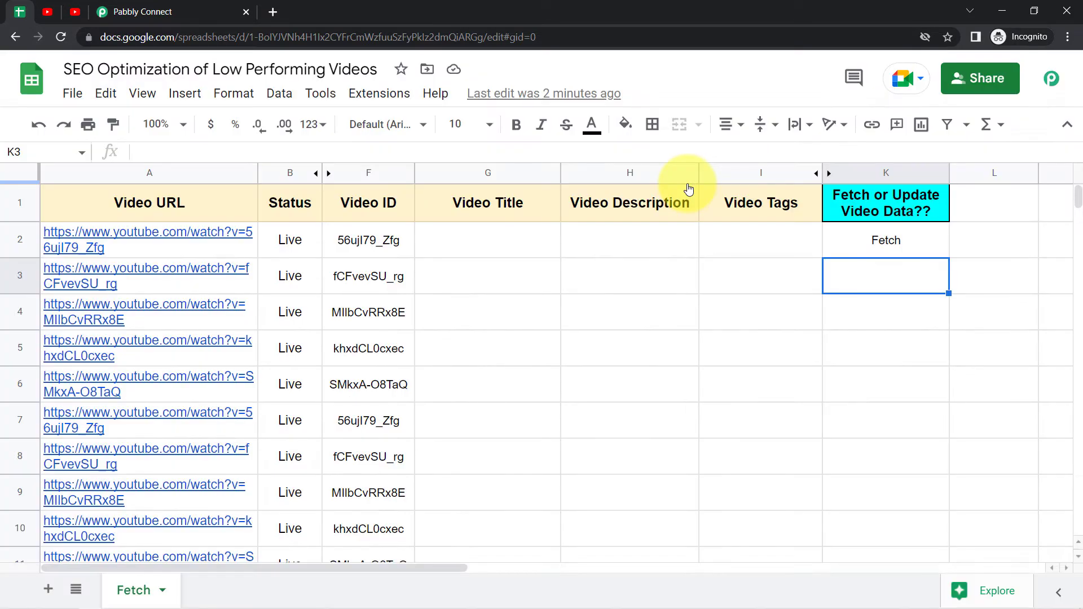
# Step: Switch to Pabbly Connect and examine the captured webhook response, including the video URL, video ID, trigger column, spreadsheet name and sheet name
pyautogui.click(164, 11)
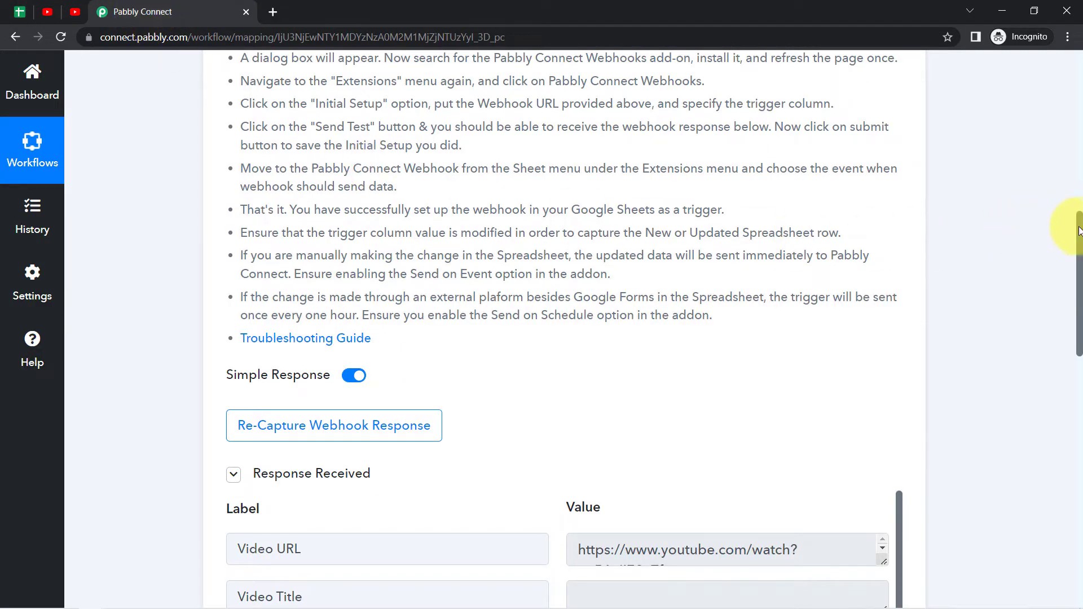
pyautogui.moveTo(1079, 231); pyautogui.dragTo(1076, 315)
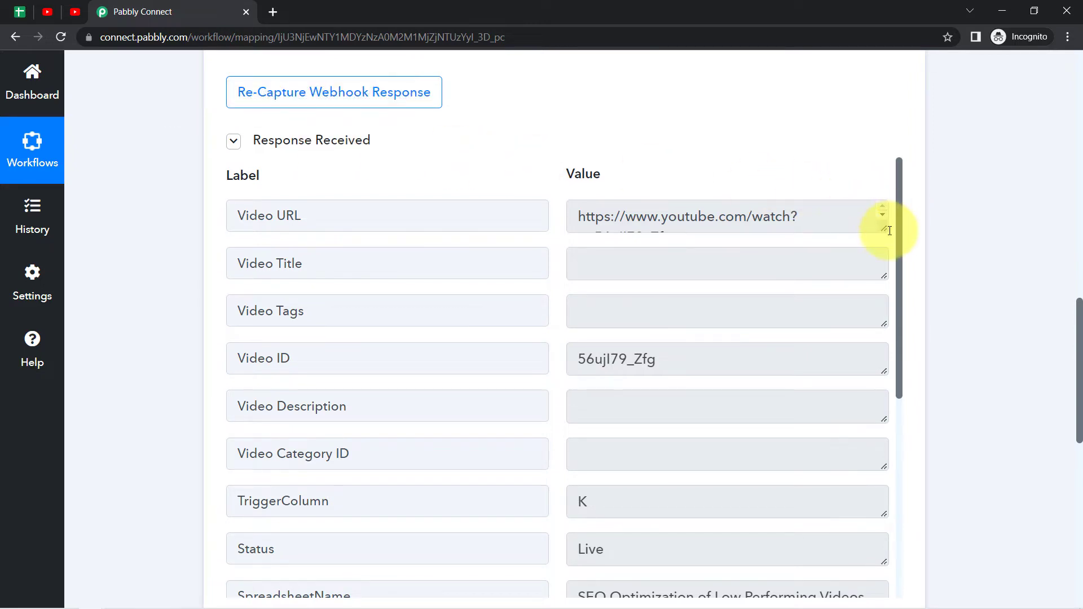
pyautogui.moveTo(885, 231); pyautogui.dragTo(887, 252)
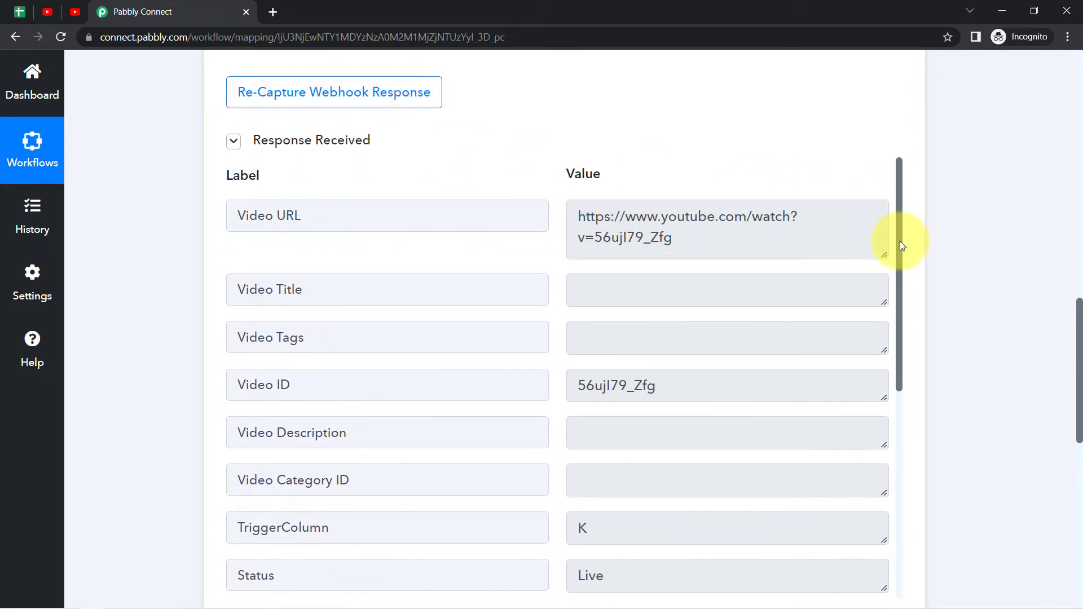
pyautogui.scroll(-1, 897, 266)
pyautogui.scroll(-1, 889, 294)
pyautogui.moveTo(657, 279); pyautogui.dragTo(612, 302)
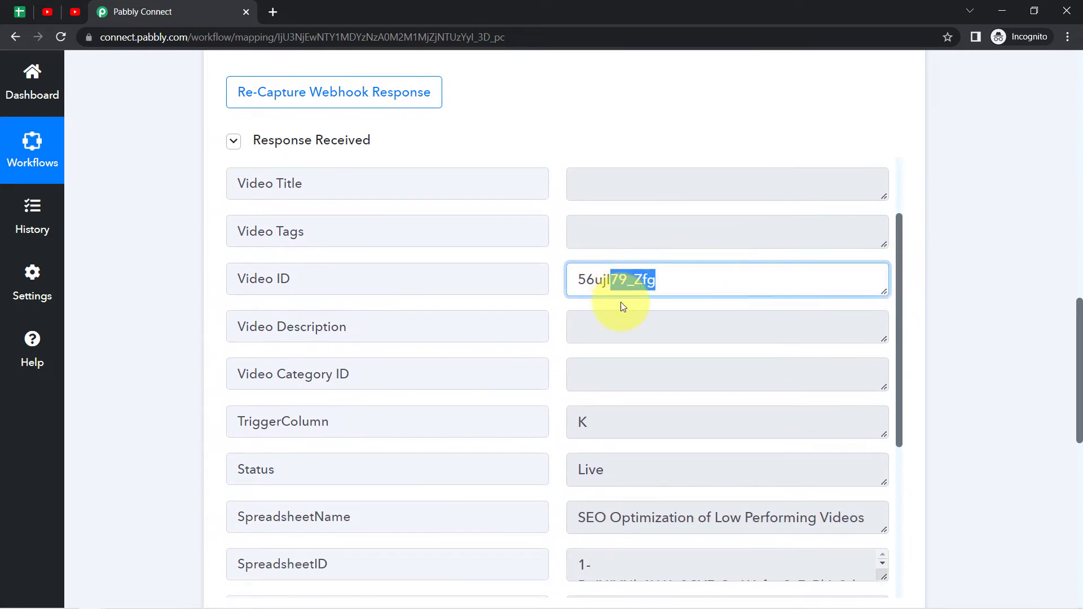
pyautogui.doubleClick(429, 422)
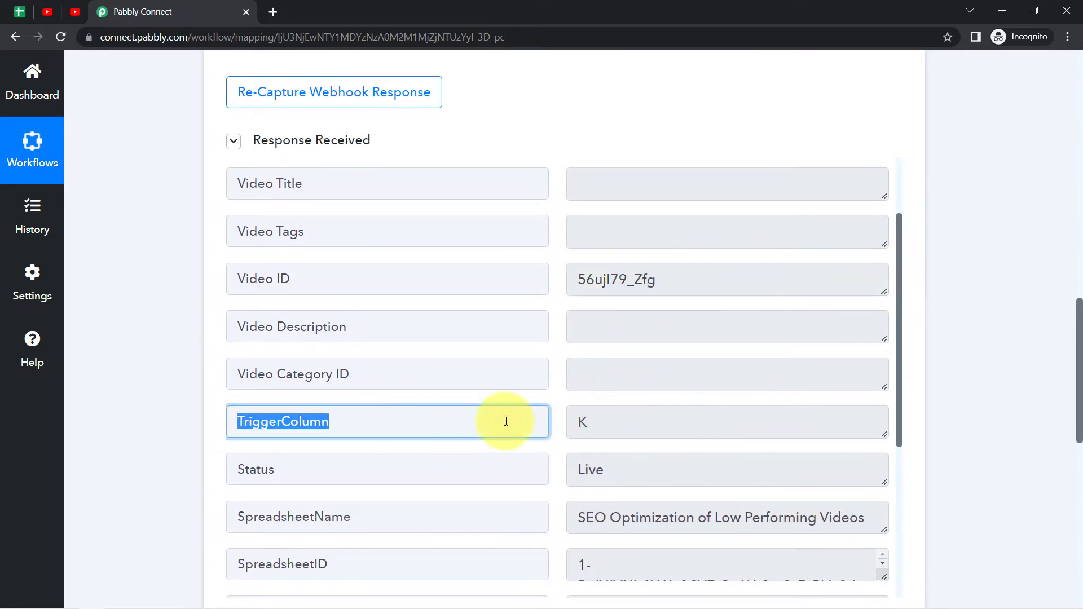
pyautogui.scroll(-3, 898, 327)
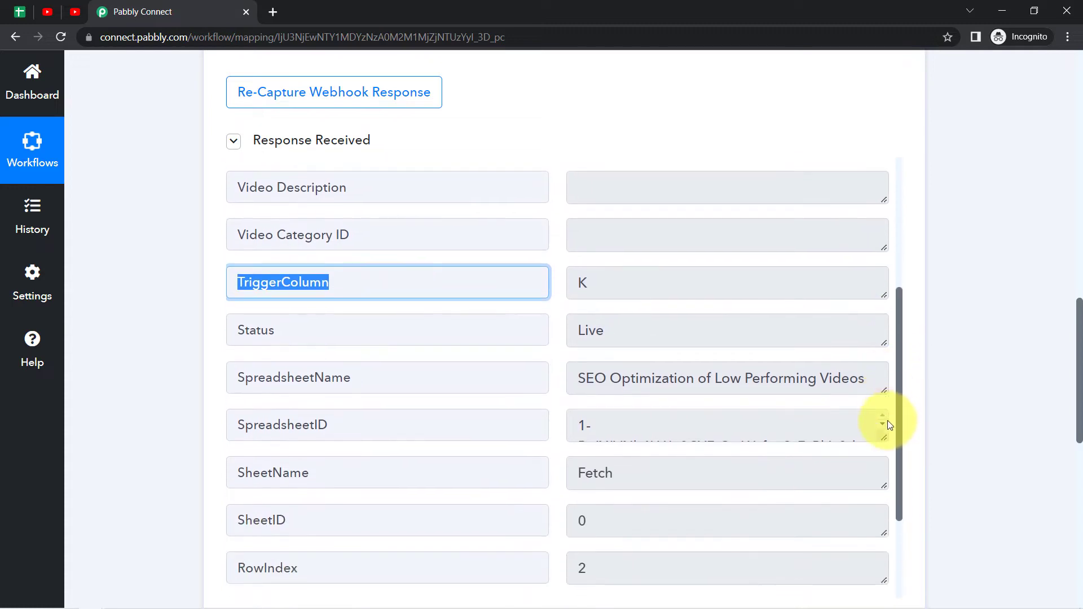
pyautogui.click(621, 281)
pyautogui.moveTo(721, 338); pyautogui.dragTo(604, 354)
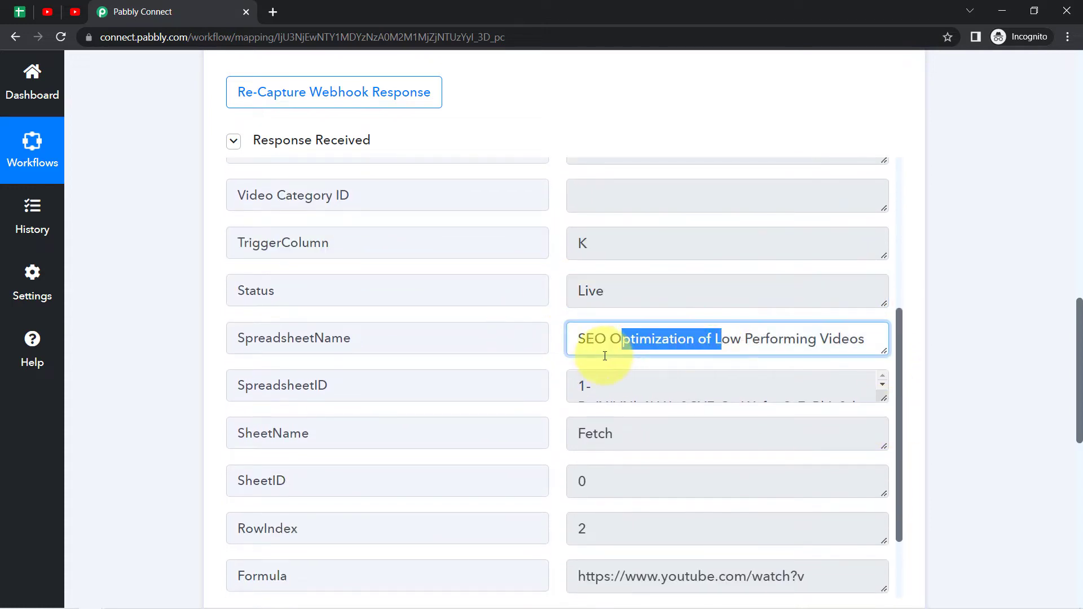
pyautogui.moveTo(646, 440); pyautogui.dragTo(524, 442)
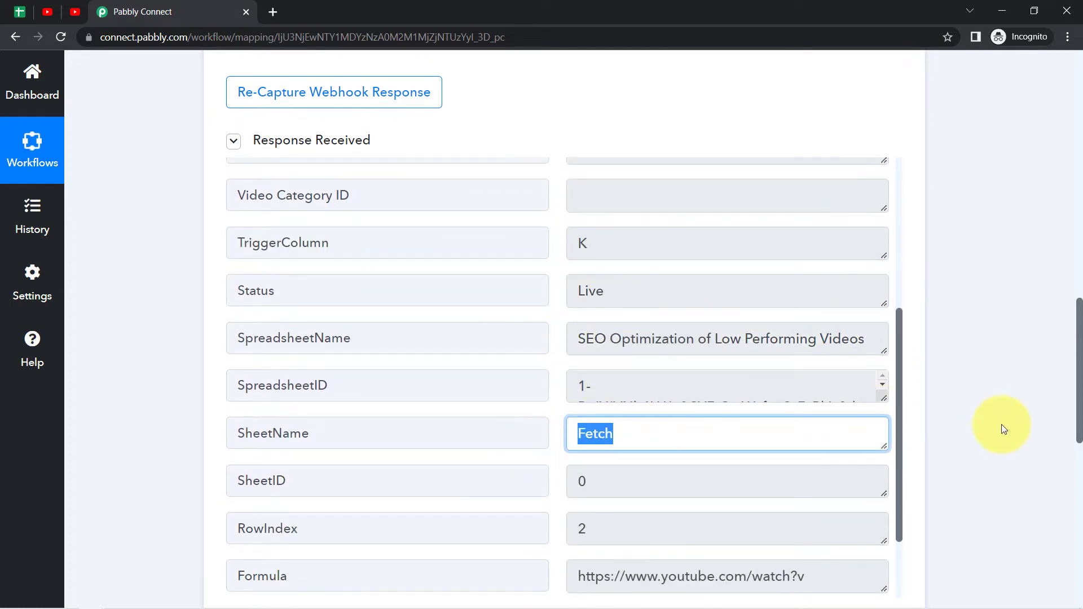
# Step: Review the rest of the webhook response, and note the words Fetch and Update on separate lines in Notepad
pyautogui.scroll(-2, 891, 395)
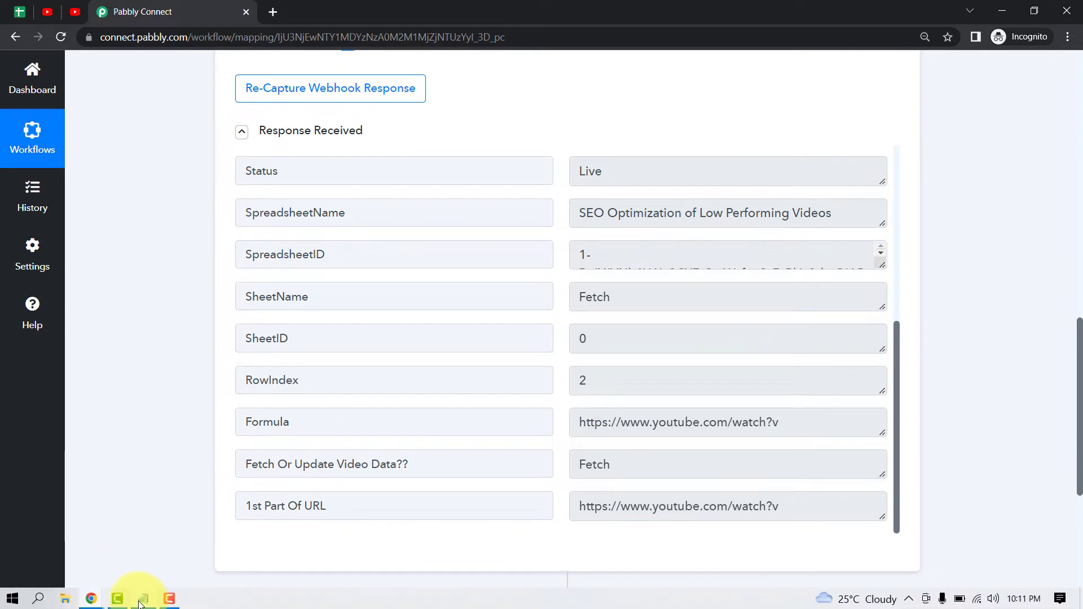
pyautogui.click(144, 599)
pyautogui.write('Fetch')
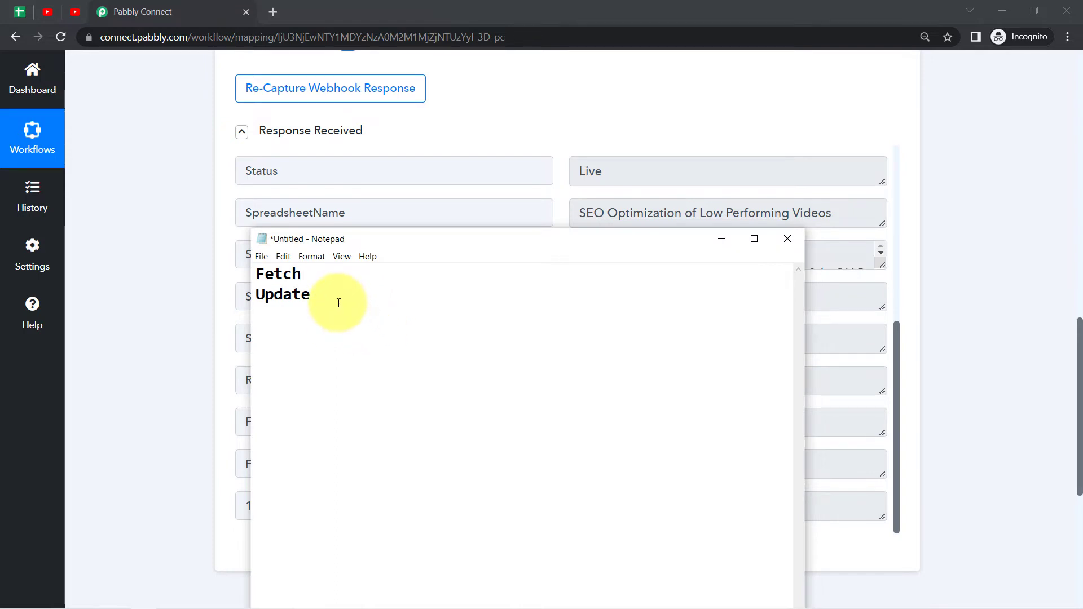
pyautogui.moveTo(341, 302); pyautogui.dragTo(249, 277)
pyautogui.click(274, 290)
pyautogui.moveTo(317, 294); pyautogui.dragTo(249, 274)
pyautogui.click(249, 274)
pyautogui.click(123, 300)
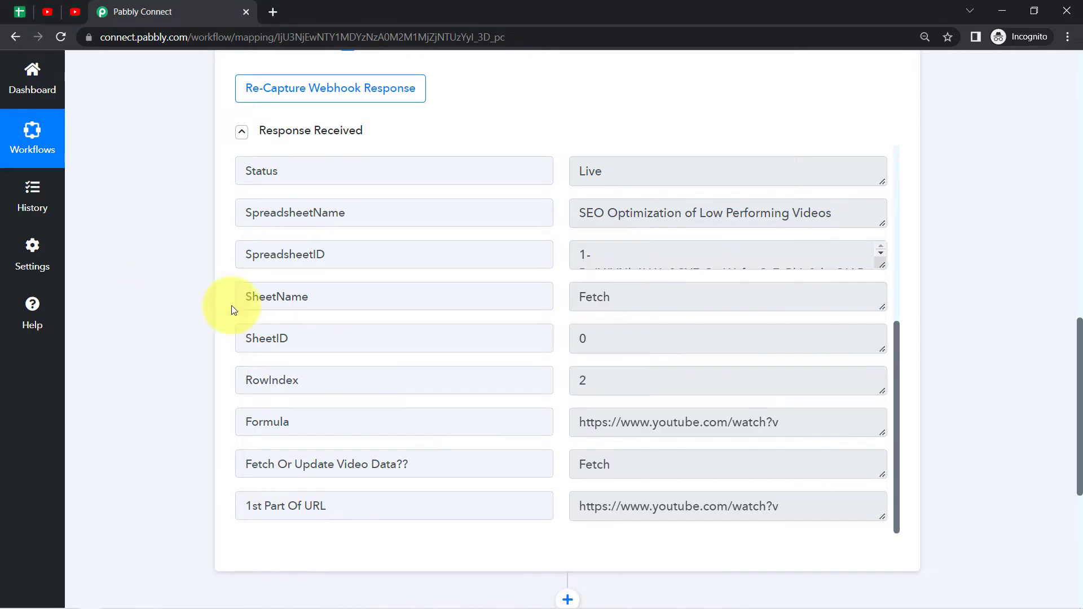
# Step: Add an action step after the Google Sheets trigger and choose Router by Pabbly as its app
pyautogui.moveTo(1078, 327); pyautogui.dragTo(1071, 421)
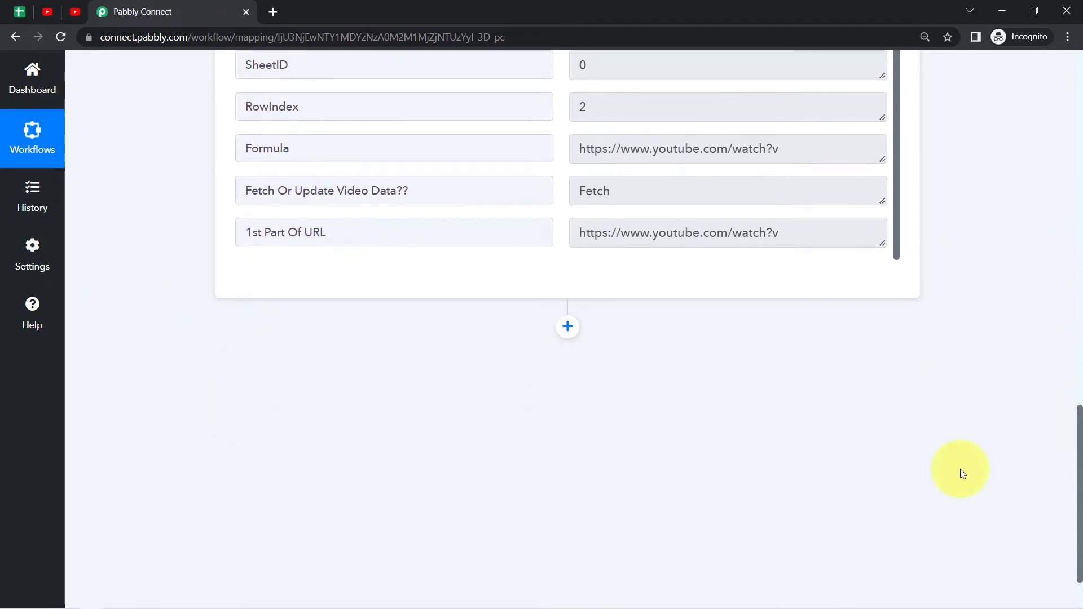
pyautogui.click(566, 324)
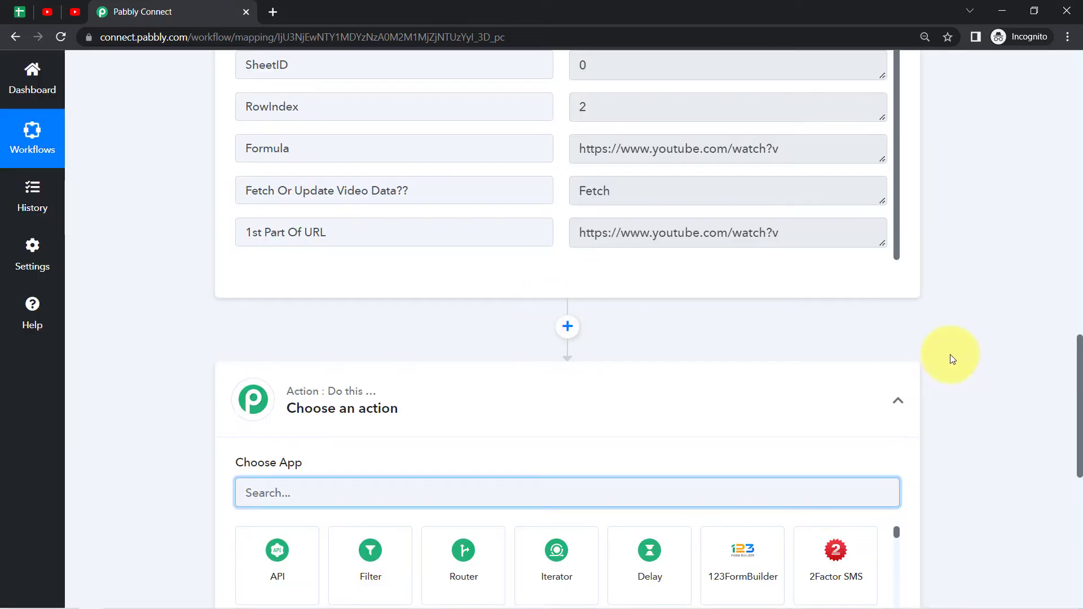
pyautogui.moveTo(1082, 362); pyautogui.dragTo(1079, 405)
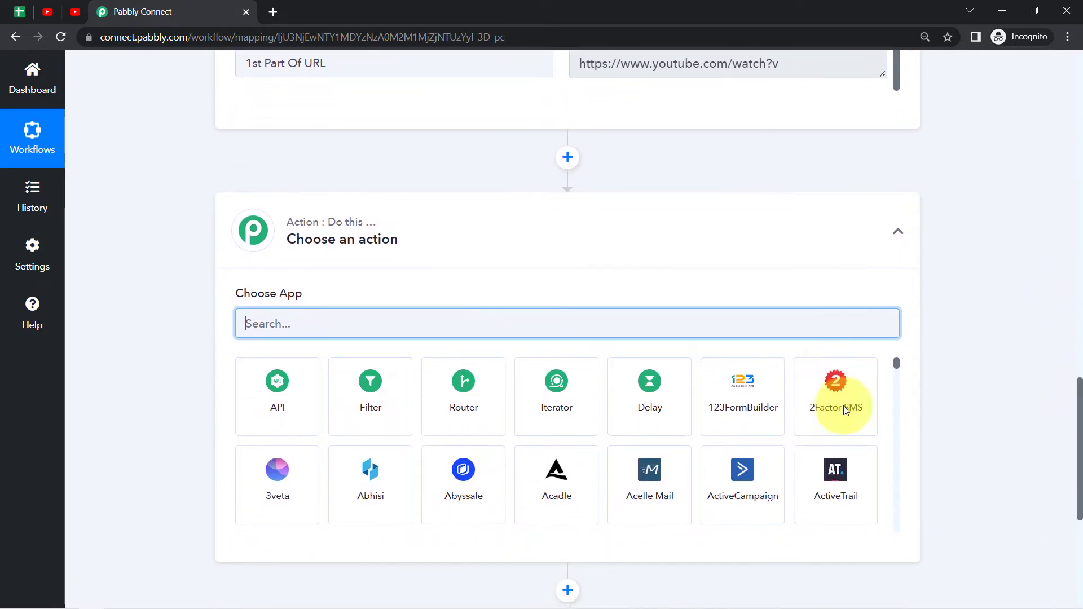
pyautogui.click(471, 401)
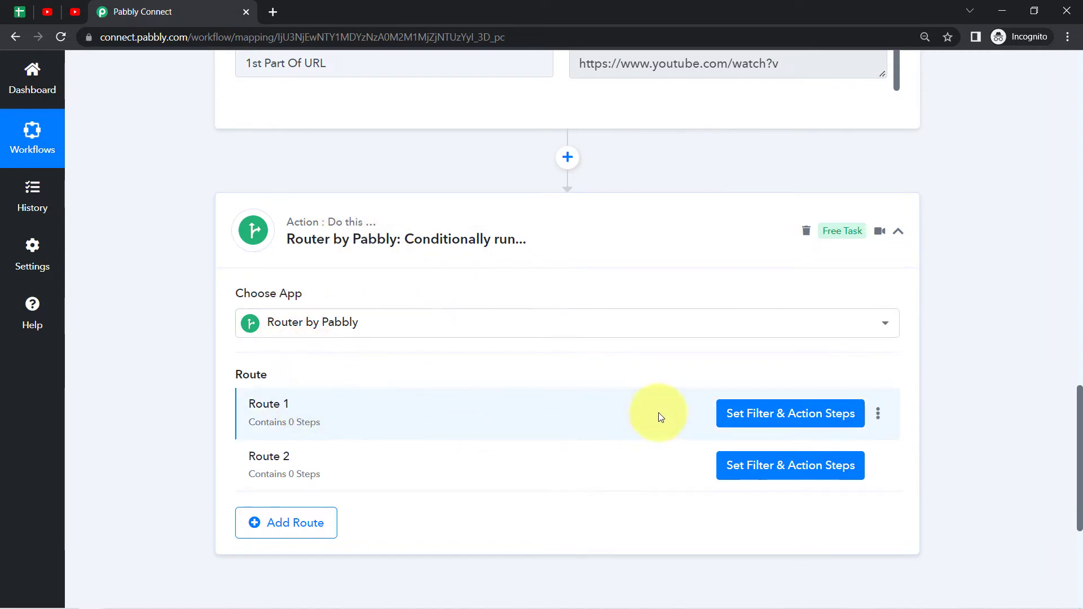
# Step: Compare the router's Route 1 and Route 2 with the Fetch and Update notes in Notepad
pyautogui.moveTo(262, 405); pyautogui.dragTo(320, 406)
pyautogui.moveTo(256, 458); pyautogui.dragTo(320, 461)
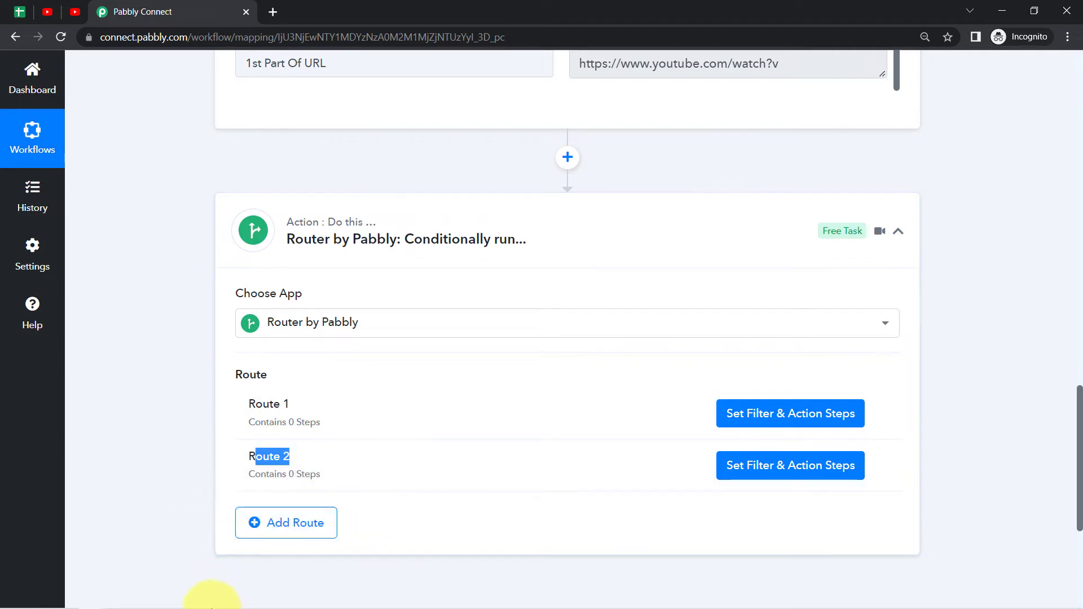
pyautogui.click(144, 603)
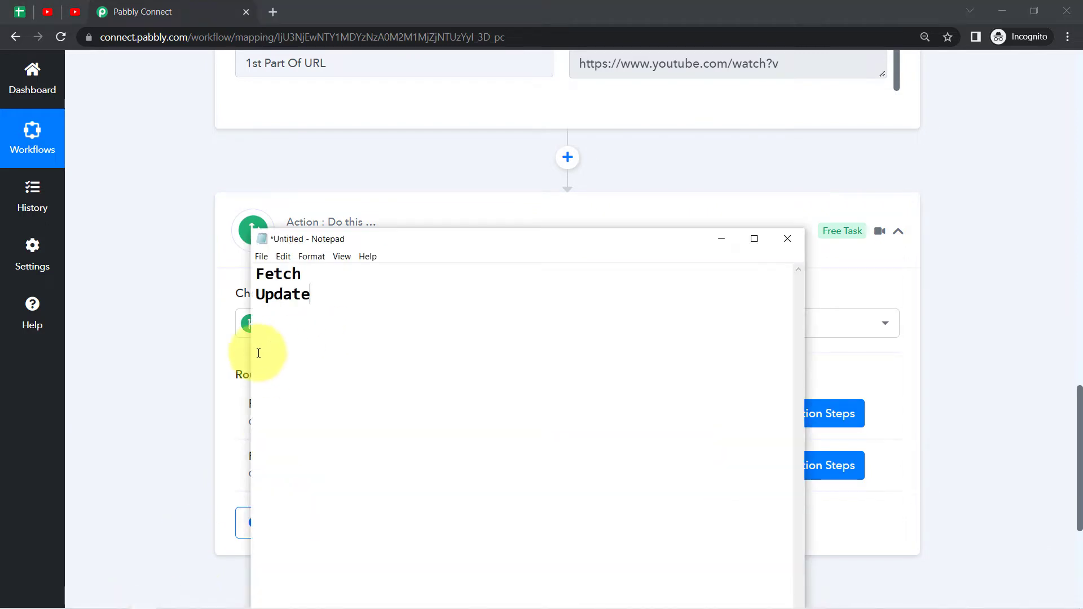
pyautogui.click(206, 367)
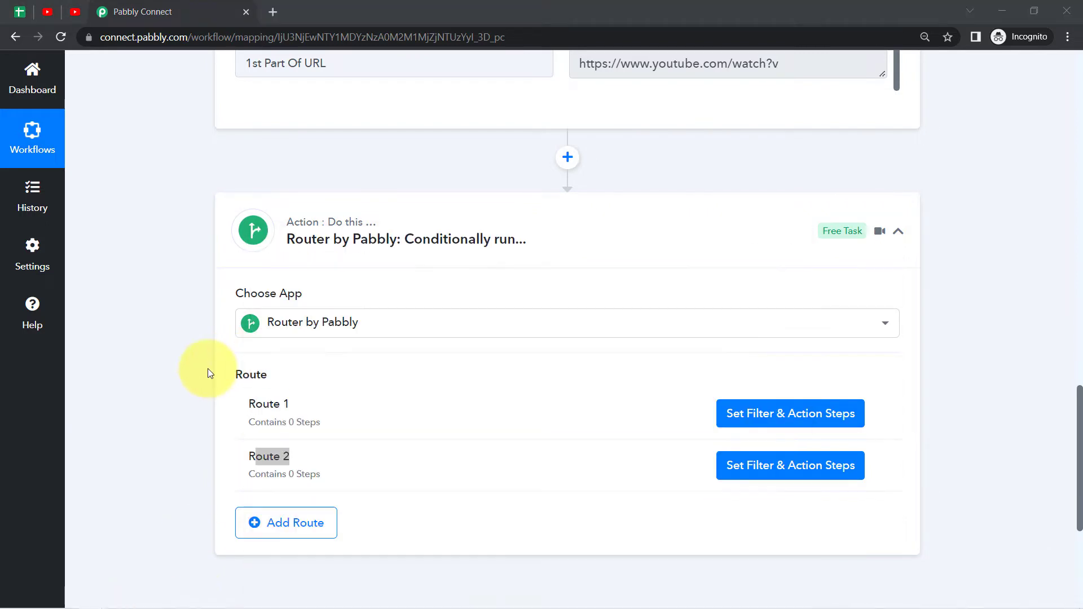
pyautogui.doubleClick(277, 406)
pyautogui.doubleClick(266, 459)
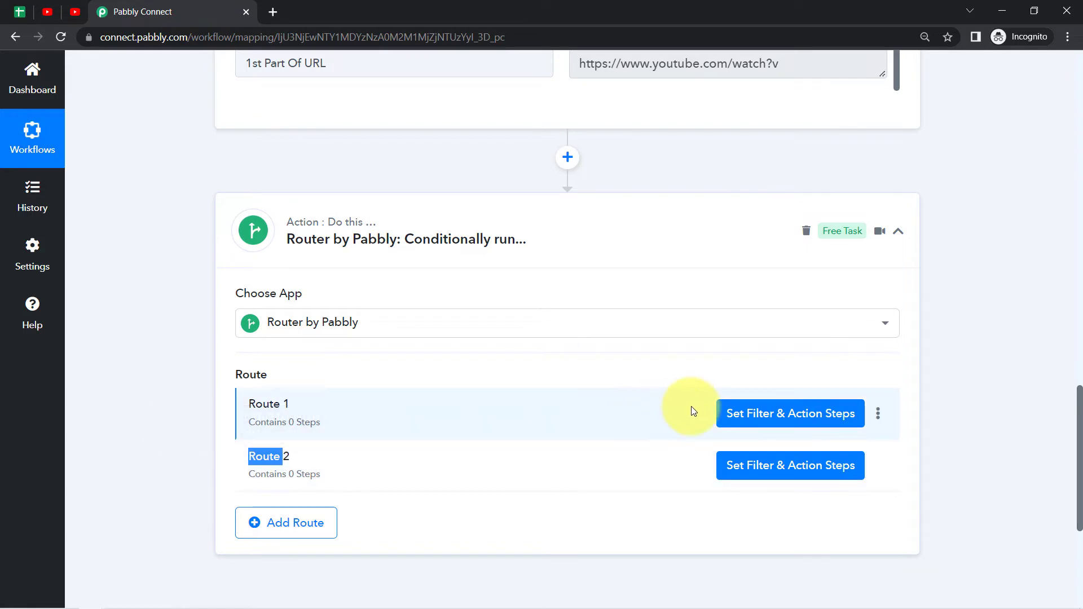
# Step: Enter "When you Write Fetch -> Fetch All the Video Details in Sheet" as the new name for Route 1
pyautogui.click(878, 416)
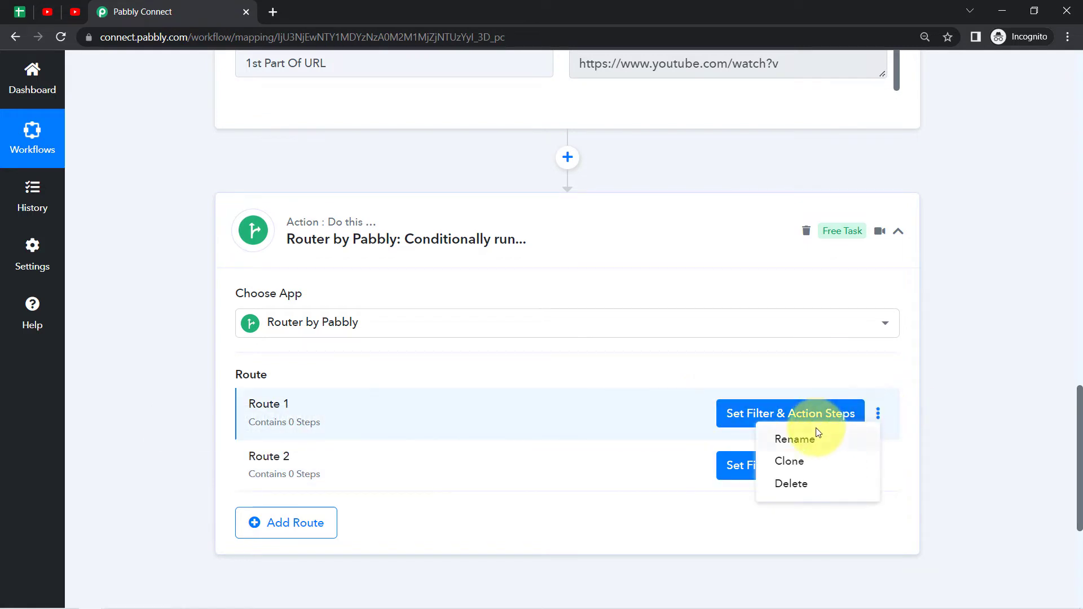
pyautogui.click(795, 439)
pyautogui.moveTo(428, 347); pyautogui.dragTo(128, 345)
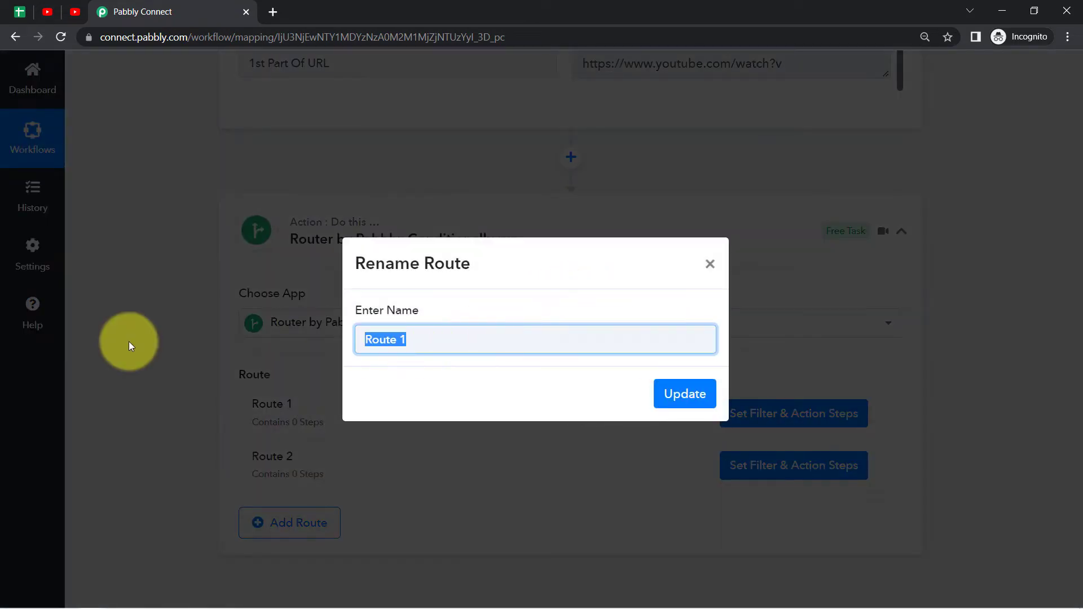
pyautogui.press('BackSpace')
pyautogui.write('When you Wri')
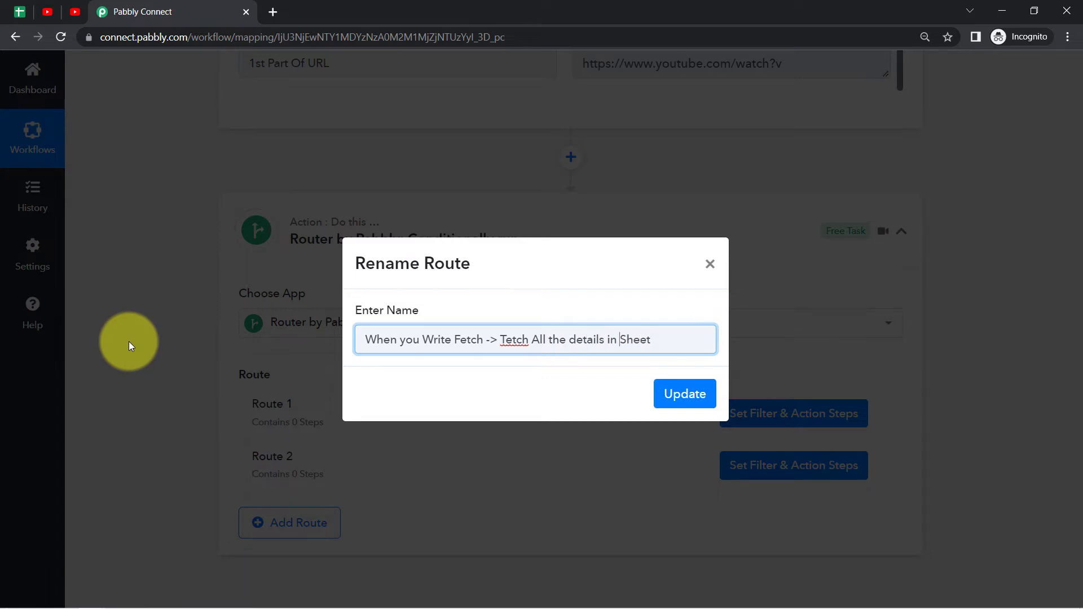
pyautogui.press('Delete')
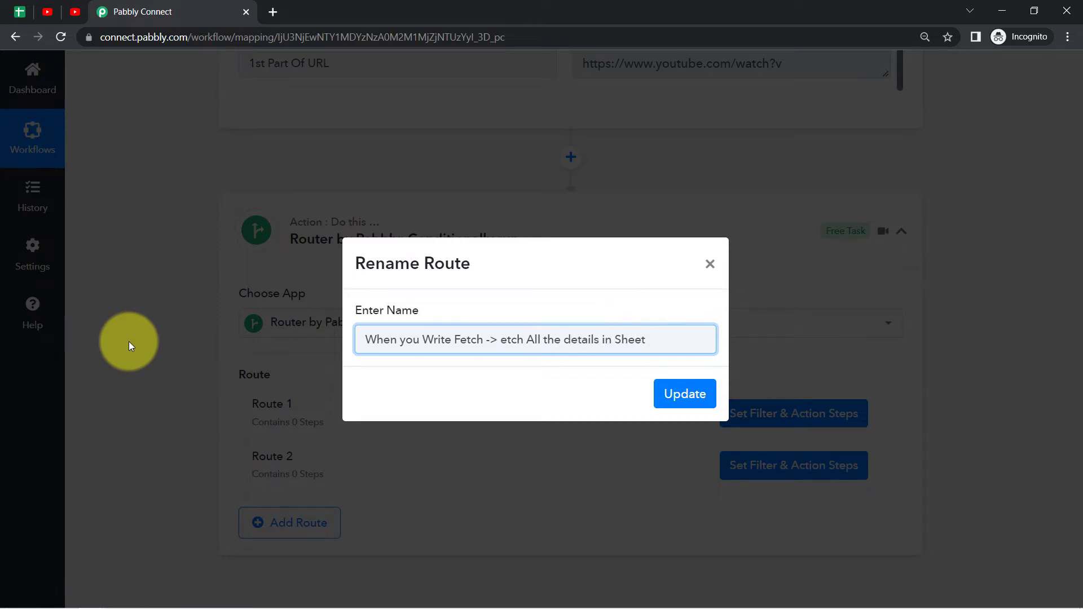
pyautogui.write('F')
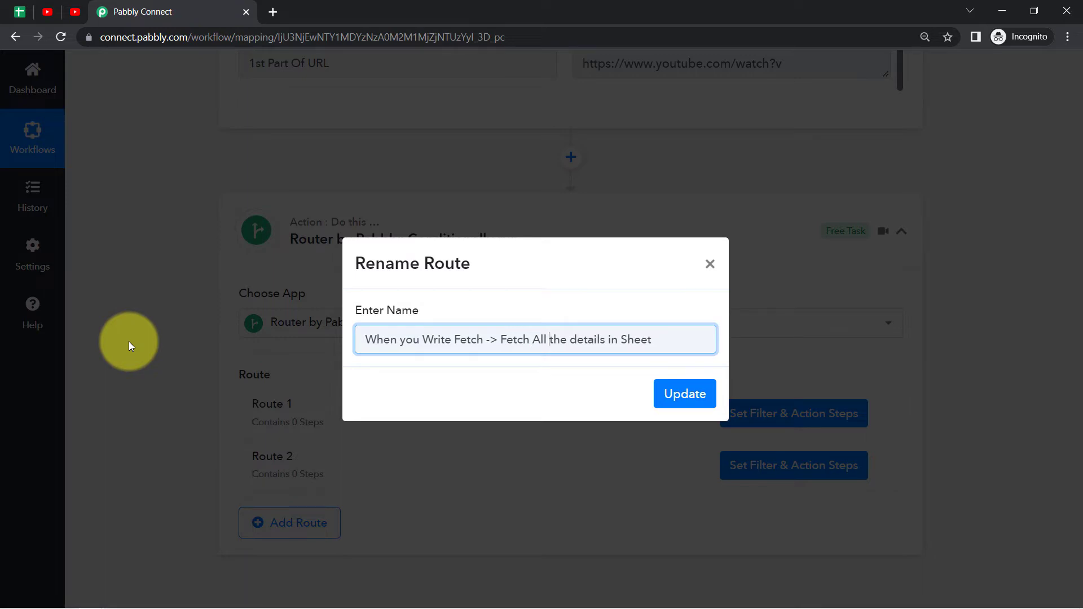
pyautogui.hotkey('ctrl', 'Right')
pyautogui.write('Video')
pyautogui.press('Delete')
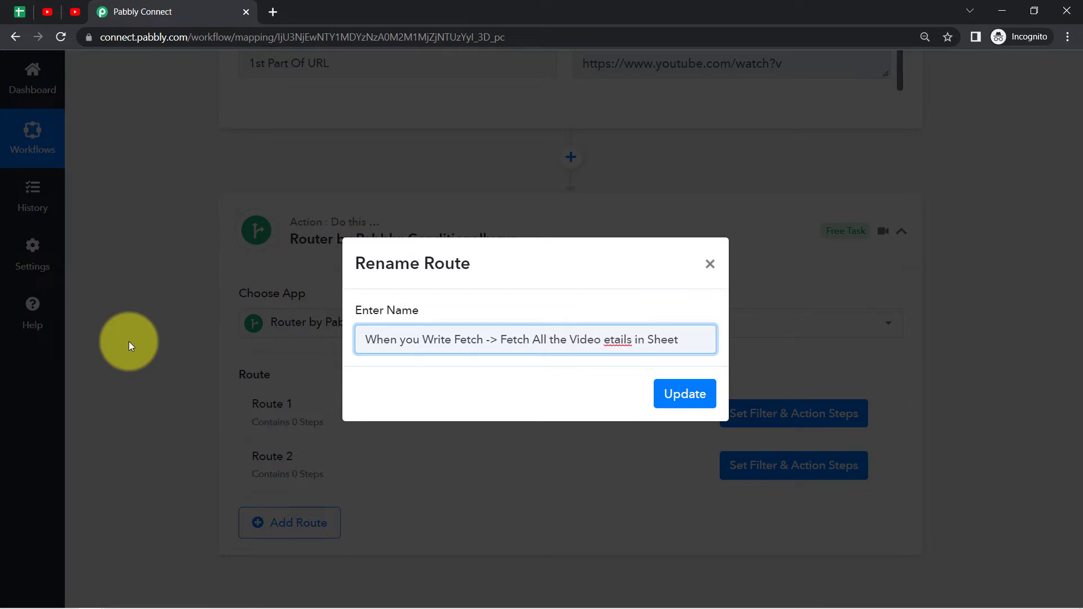
pyautogui.write('D')
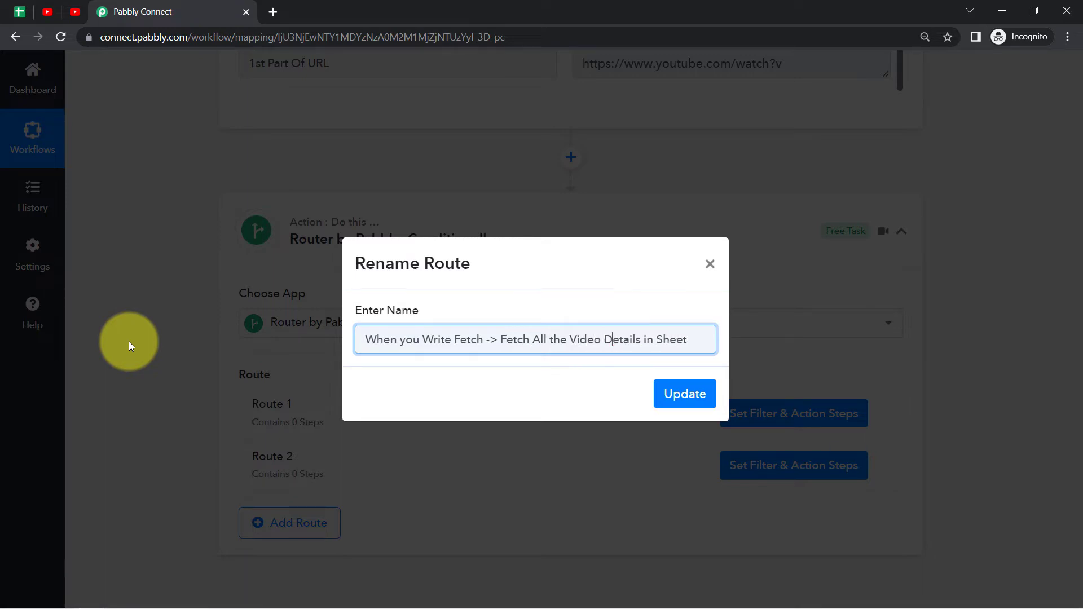
# Step: Copy the full text of the first route's new name and save the rename
pyautogui.tripleClick(584, 341)
pyautogui.hotkey('ctrl', 'c')
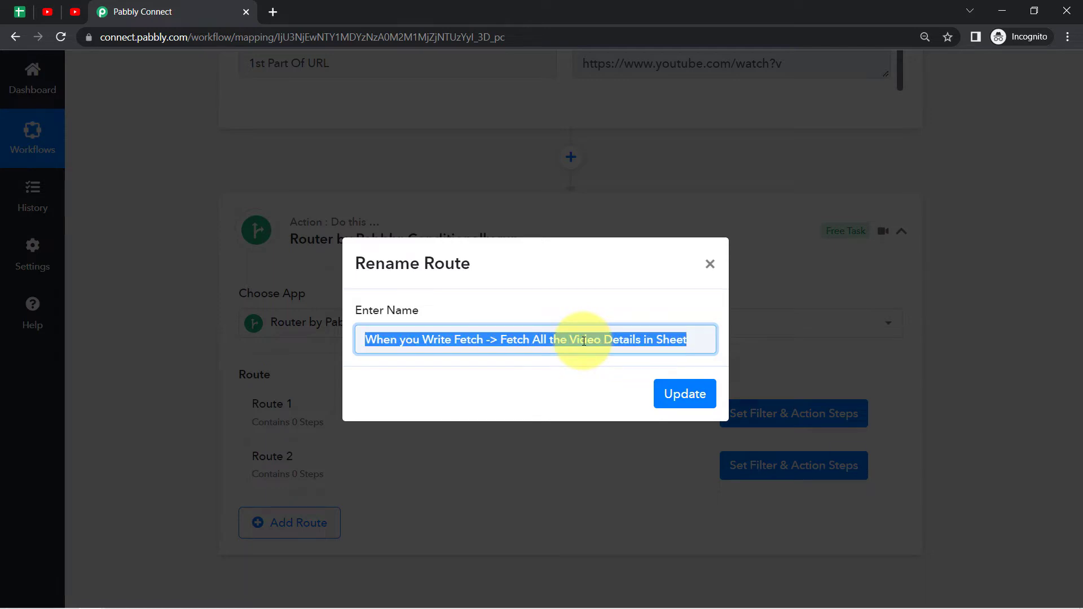
pyautogui.moveTo(421, 269); pyautogui.dragTo(475, 273)
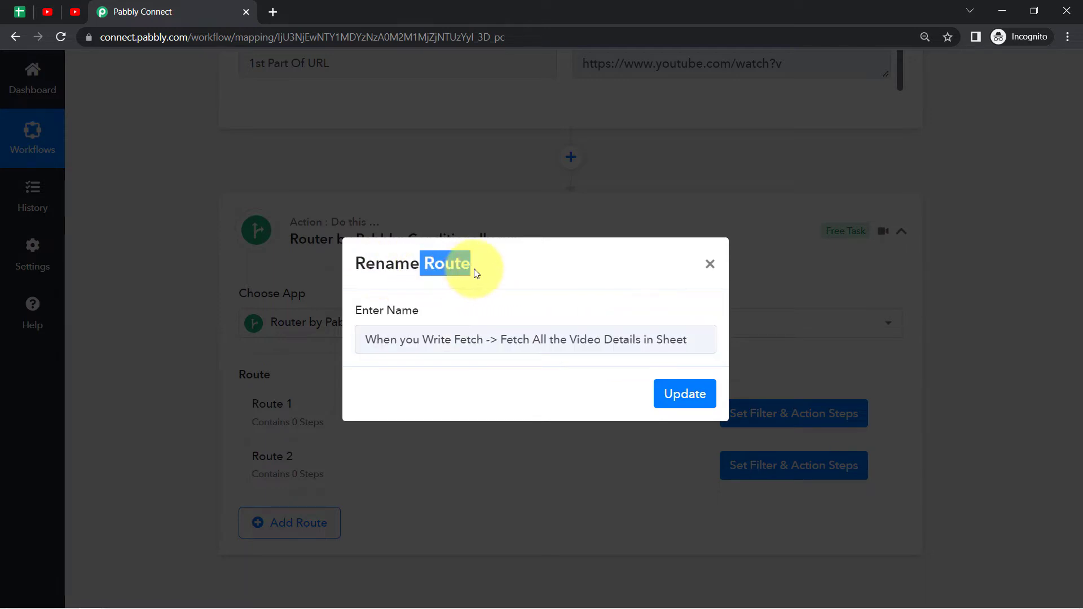
pyautogui.click(681, 397)
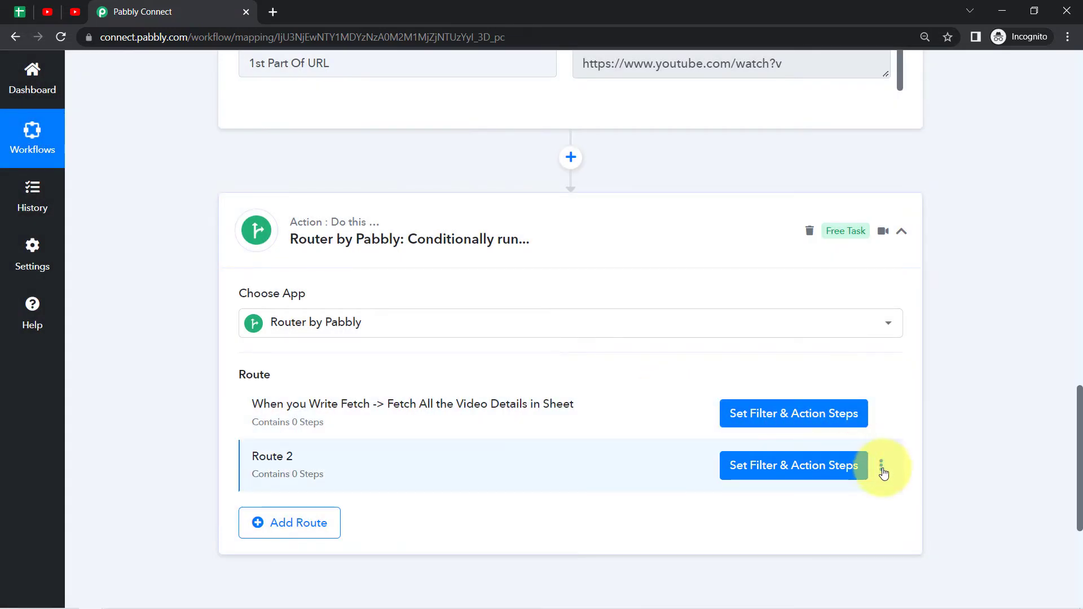
# Step: Start renaming Route 2 with the copied name, replacing the first "Fetch" so it begins "When you Write Update"
pyautogui.click(881, 466)
pyautogui.click(795, 492)
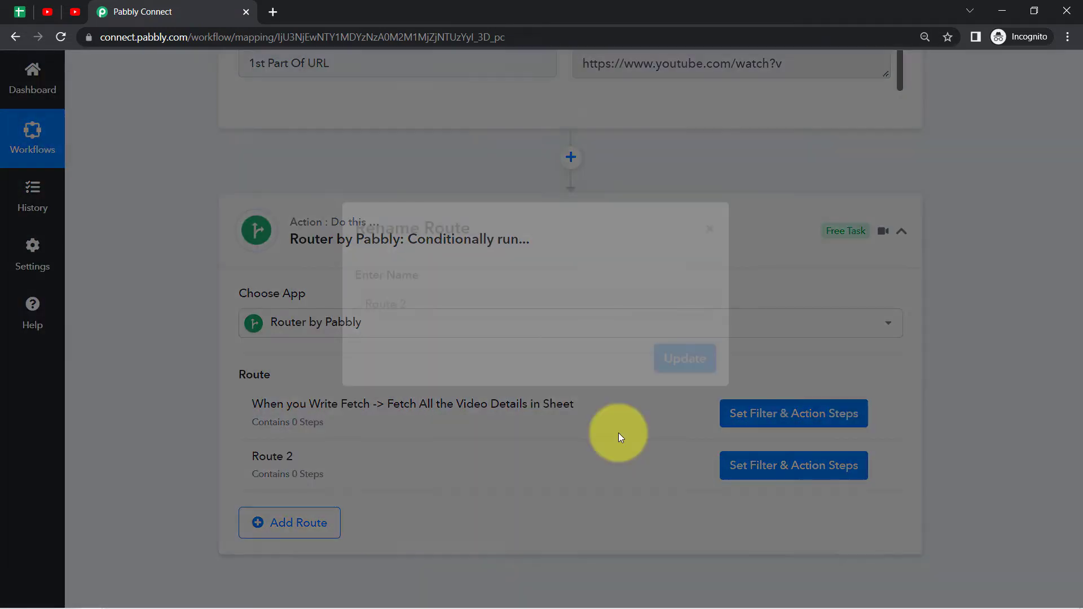
pyautogui.tripleClick(388, 337)
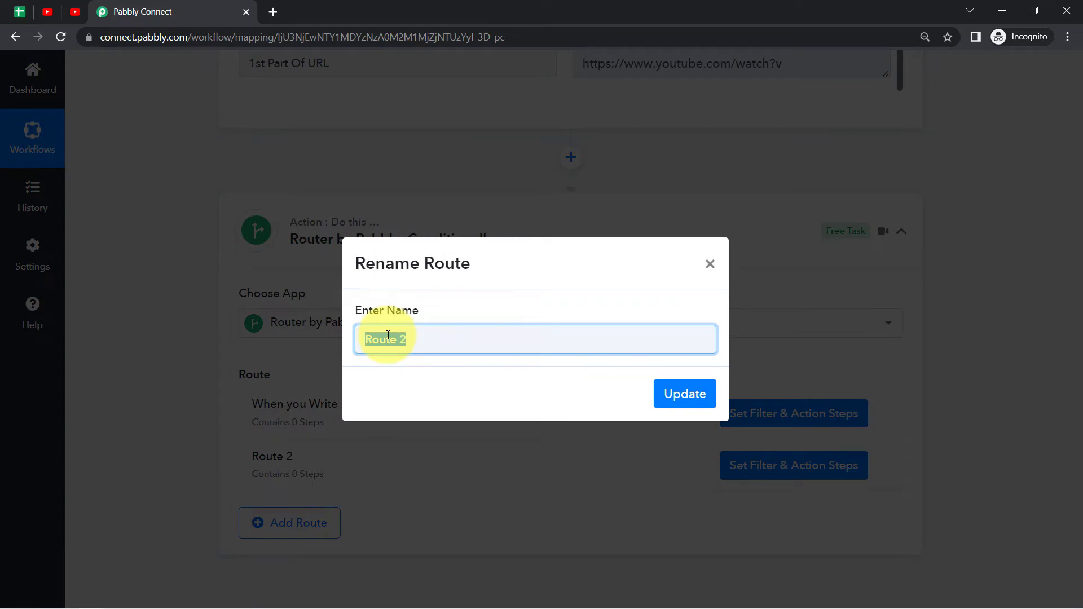
pyautogui.hotkey('ctrl', 'v')
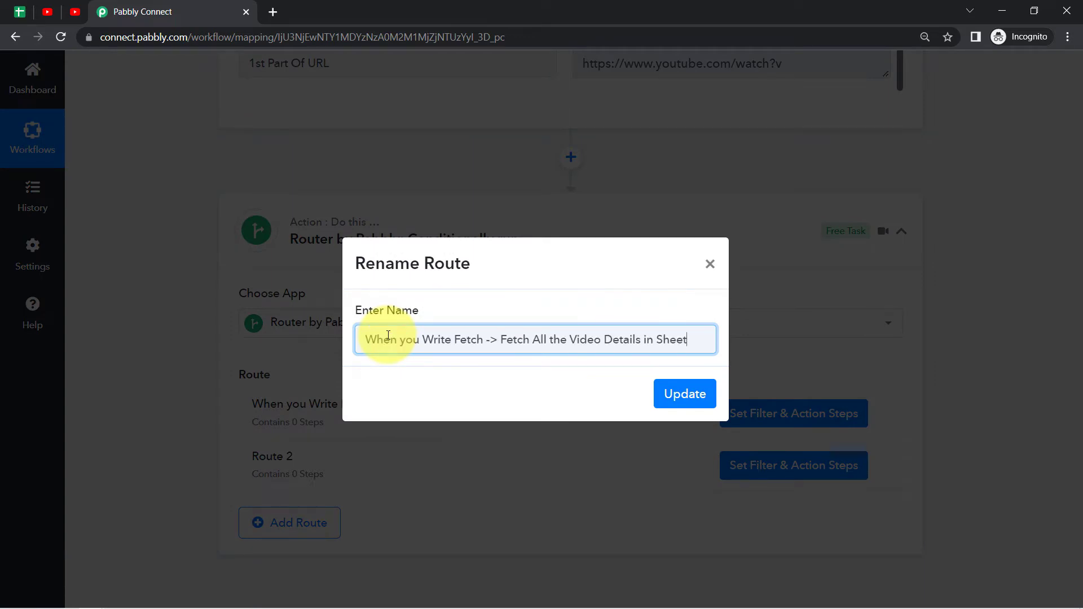
pyautogui.doubleClick(469, 343)
pyautogui.press('BackSpace')
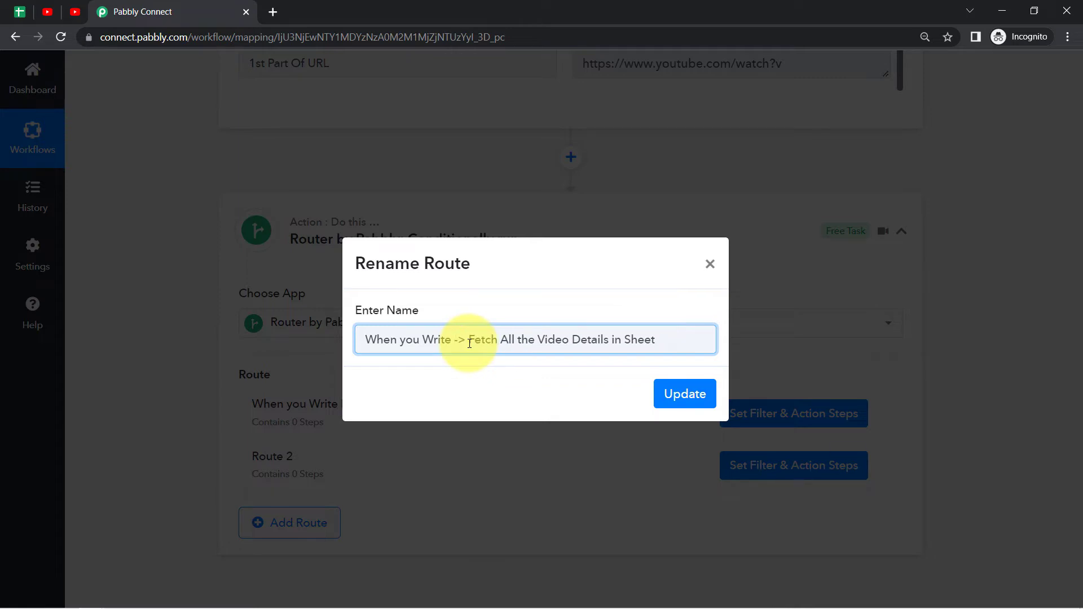
pyautogui.write('Update')
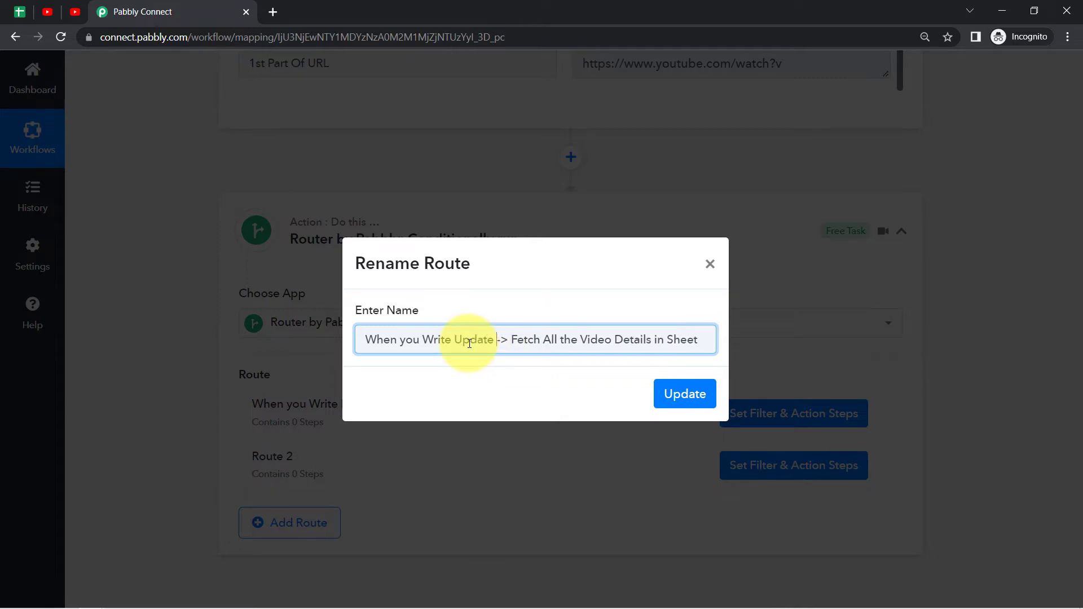
# Step: Change the second route name's text after the arrow to "Update the Changes in the Video" and save it
pyautogui.doubleClick(521, 341)
pyautogui.write('Update')
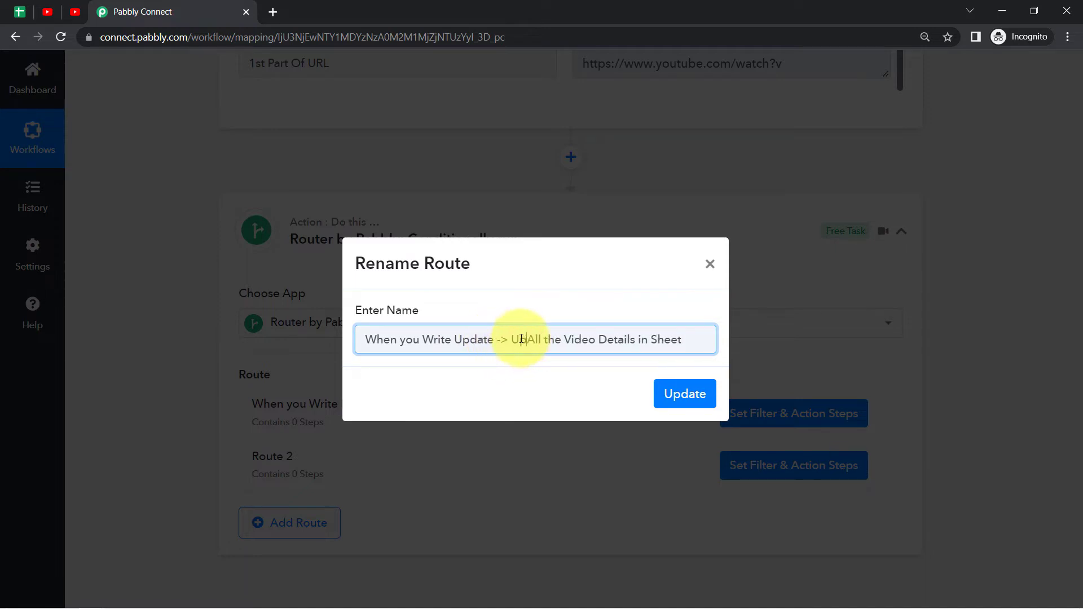
pyautogui.write(' the Change')
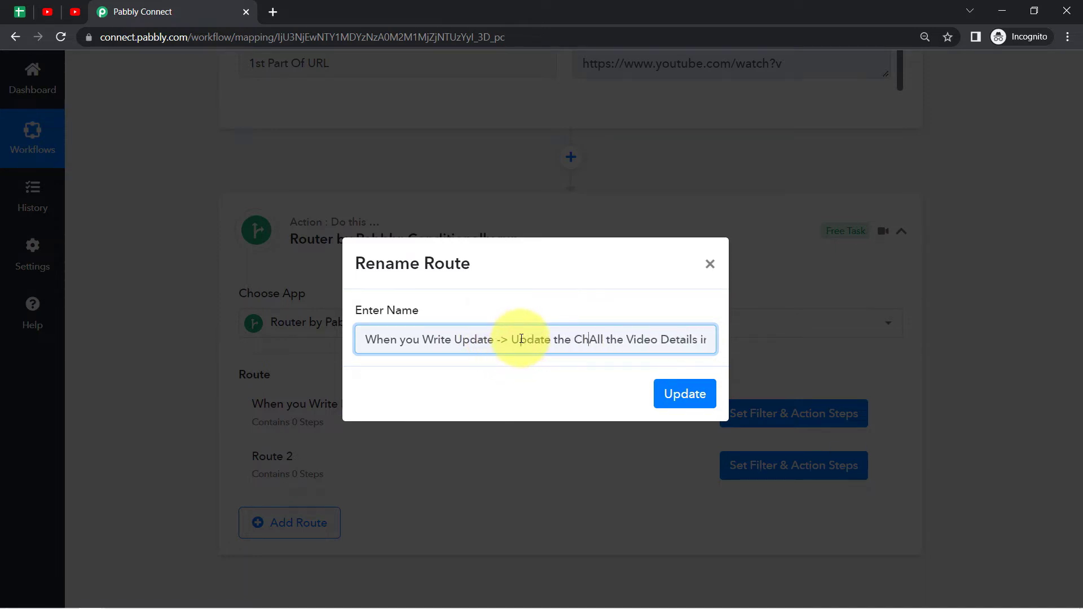
pyautogui.write('s in the')
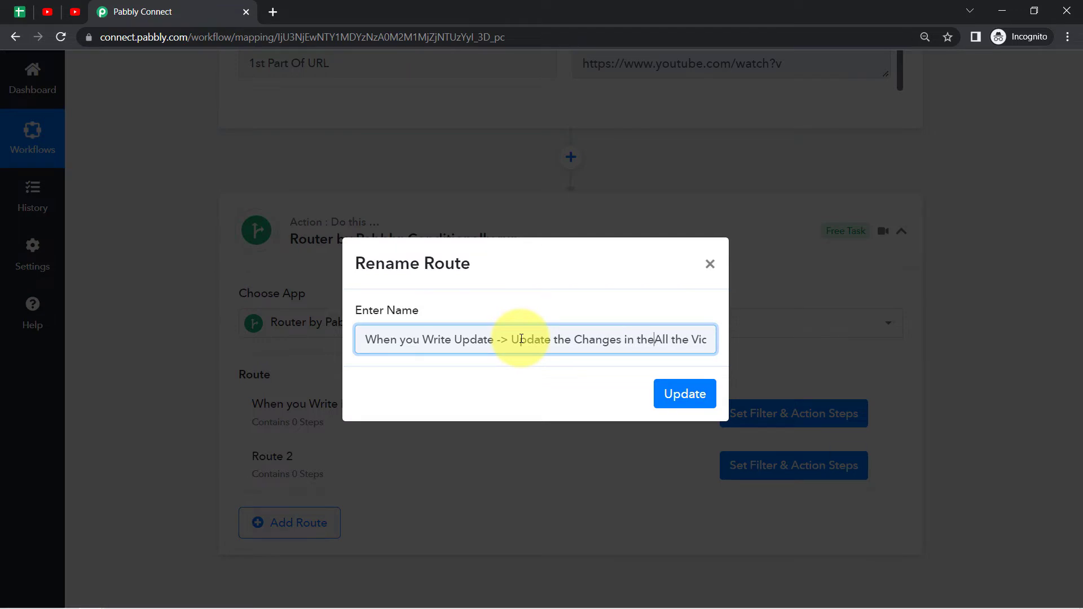
pyautogui.press('Delete')
pyautogui.press('Delete')
pyautogui.press('Delete')
pyautogui.press('Delete')
pyautogui.press('Delete')
pyautogui.write('V')
pyautogui.press('Return')
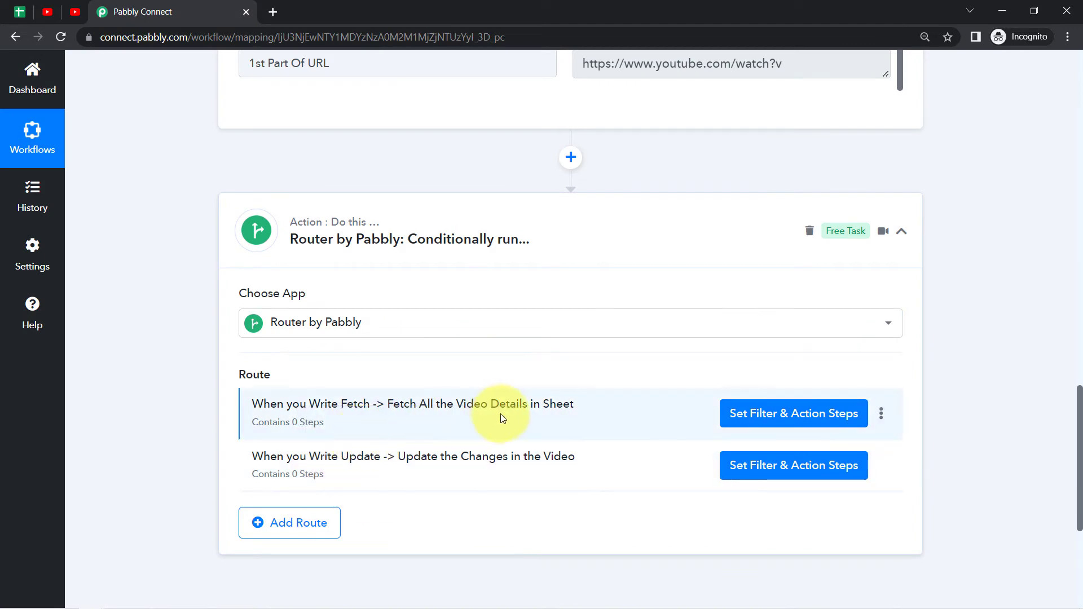
# Step: Set the Fetch route's filter to continue only if the sheet's "Fetch Or Update Video Data??" label is Equal to "Fetch"
pyautogui.click(742, 422)
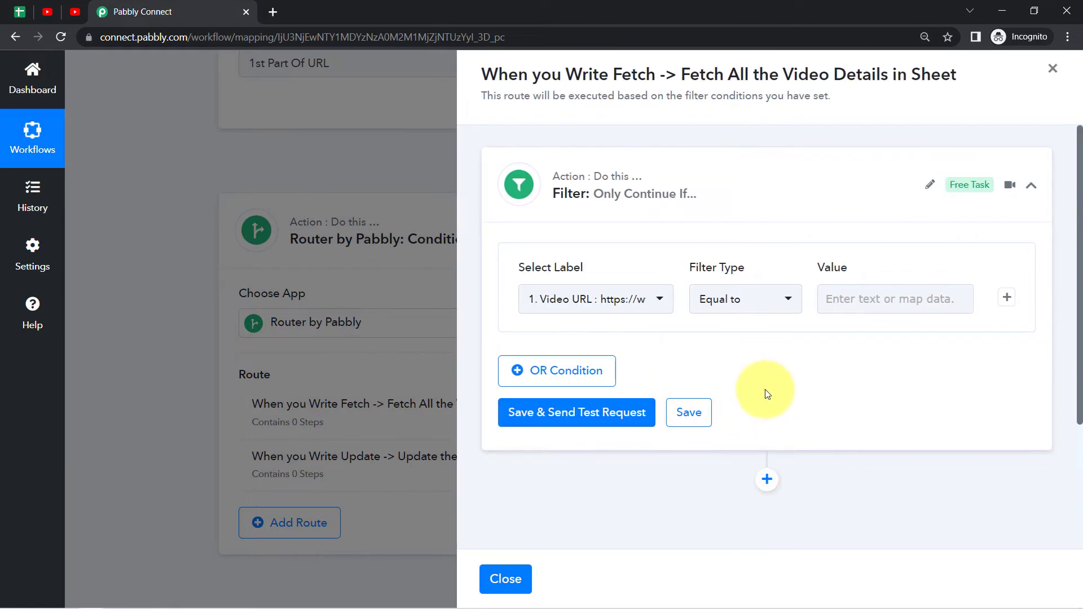
pyautogui.click(637, 306)
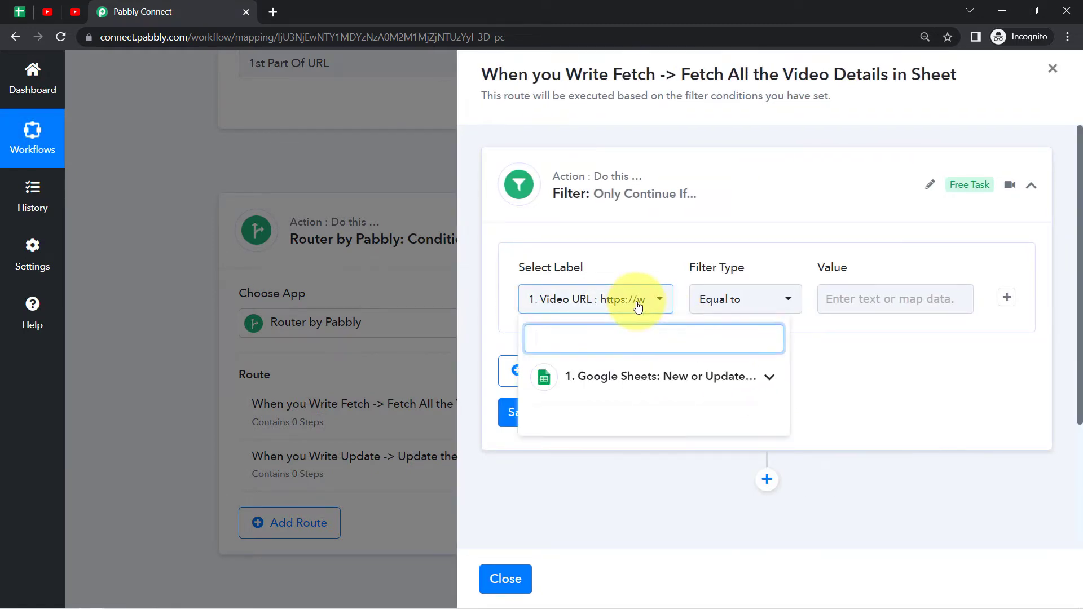
pyautogui.click(647, 375)
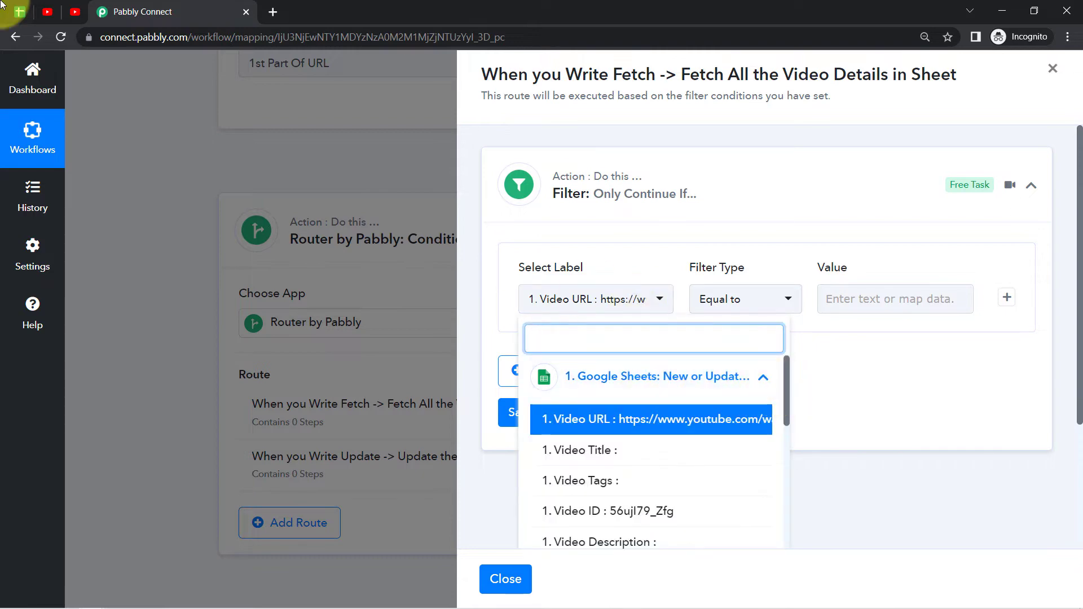
pyautogui.click(19, 11)
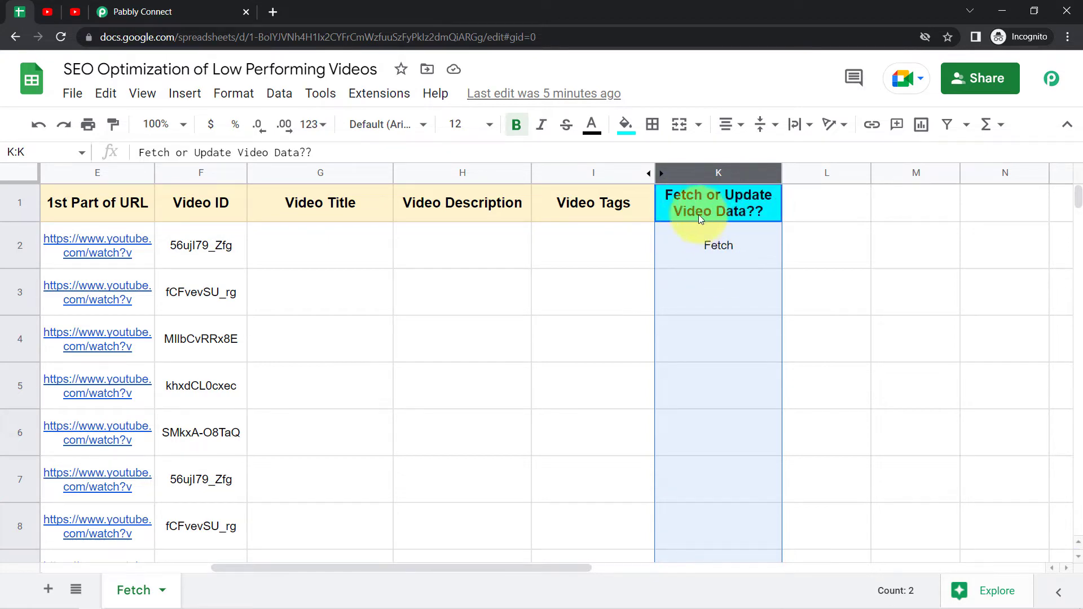
pyautogui.click(142, 12)
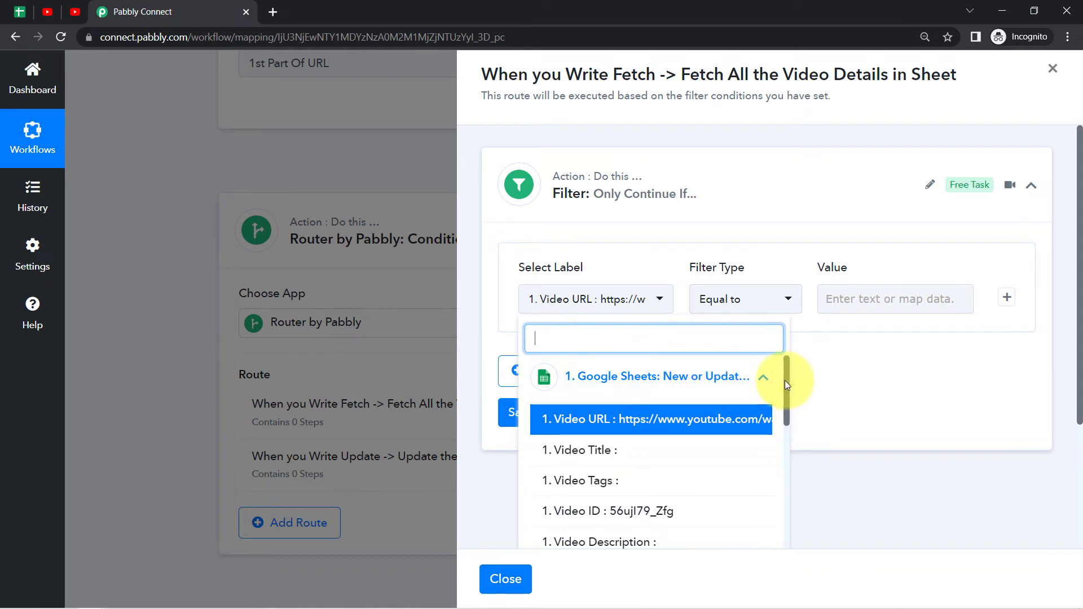
pyautogui.moveTo(787, 383); pyautogui.dragTo(784, 507)
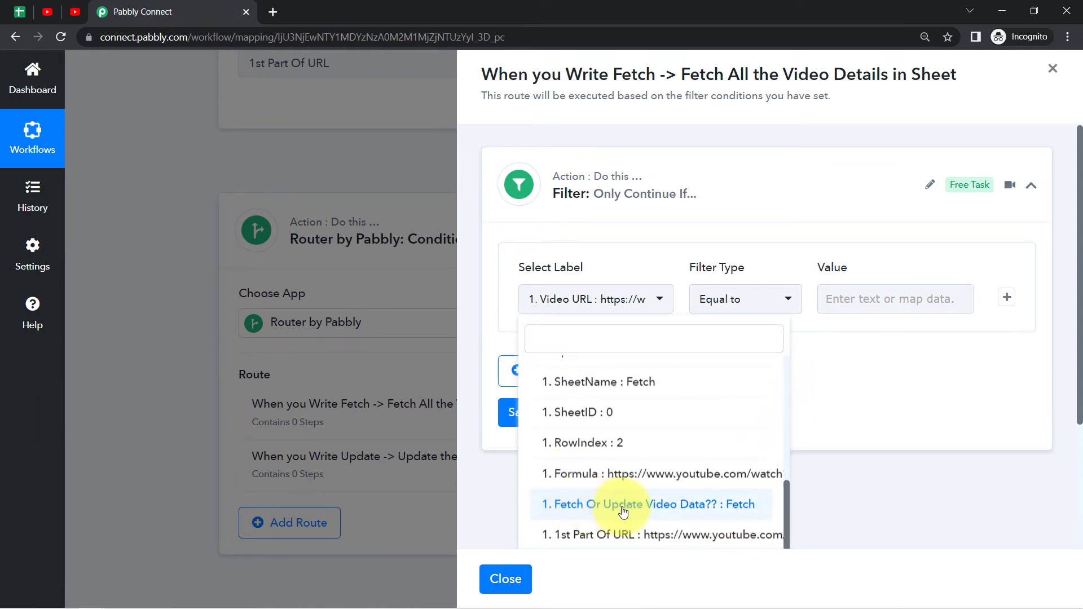
pyautogui.click(660, 513)
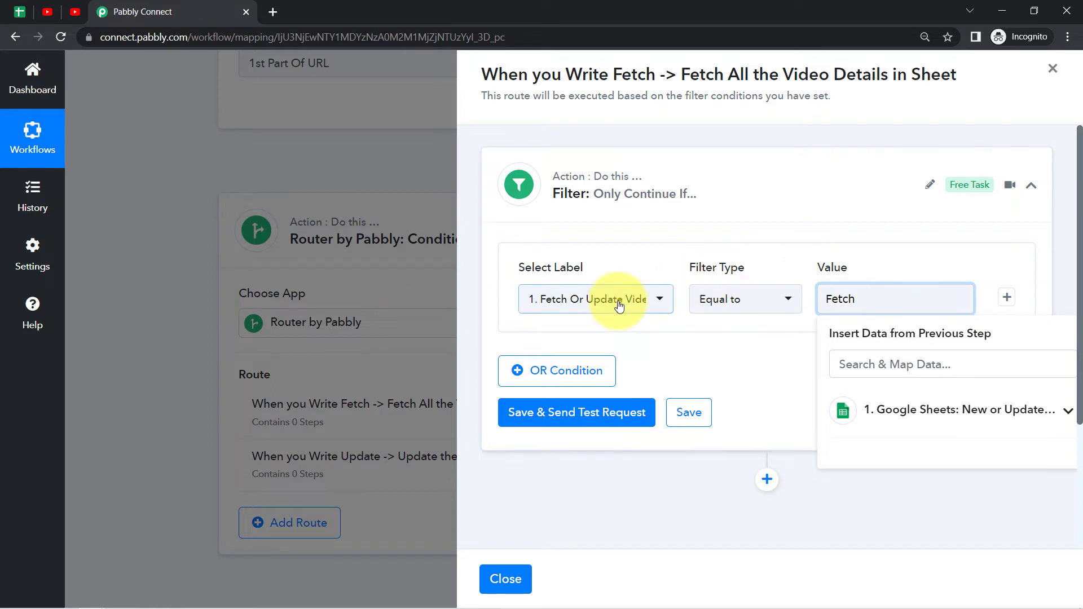
# Step: Save the filter with a test request and check the response message against column K of the spreadsheet
pyautogui.moveTo(482, 74); pyautogui.dragTo(955, 68)
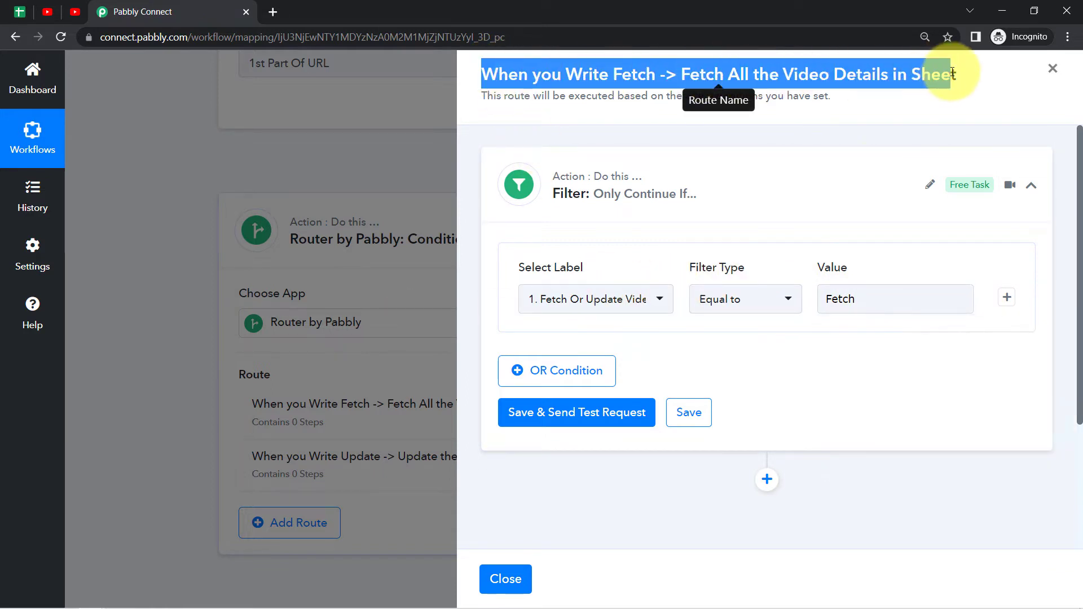
pyautogui.click(588, 416)
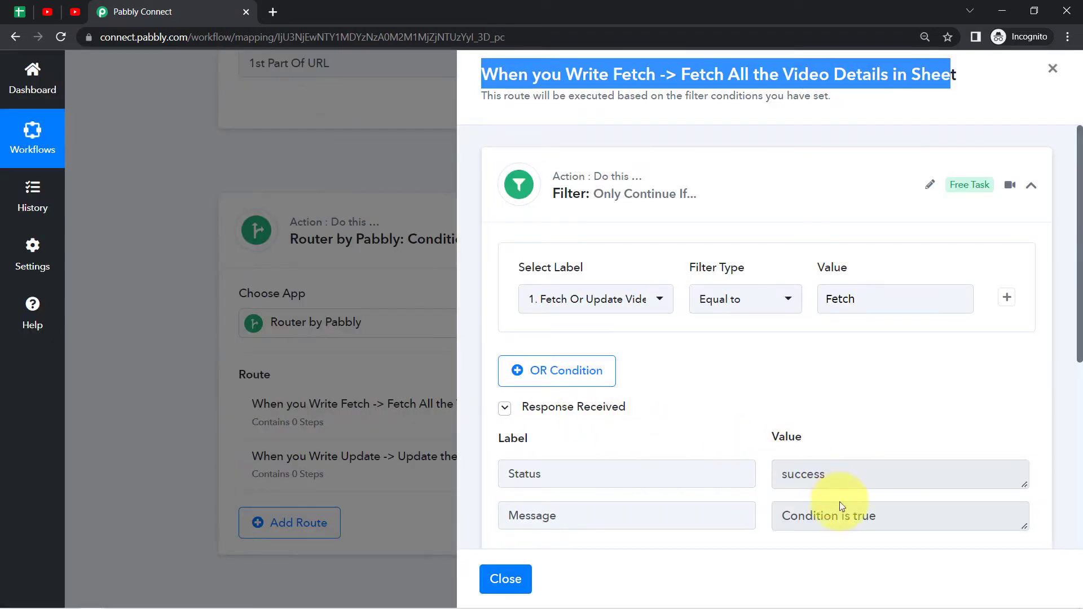
pyautogui.click(841, 515)
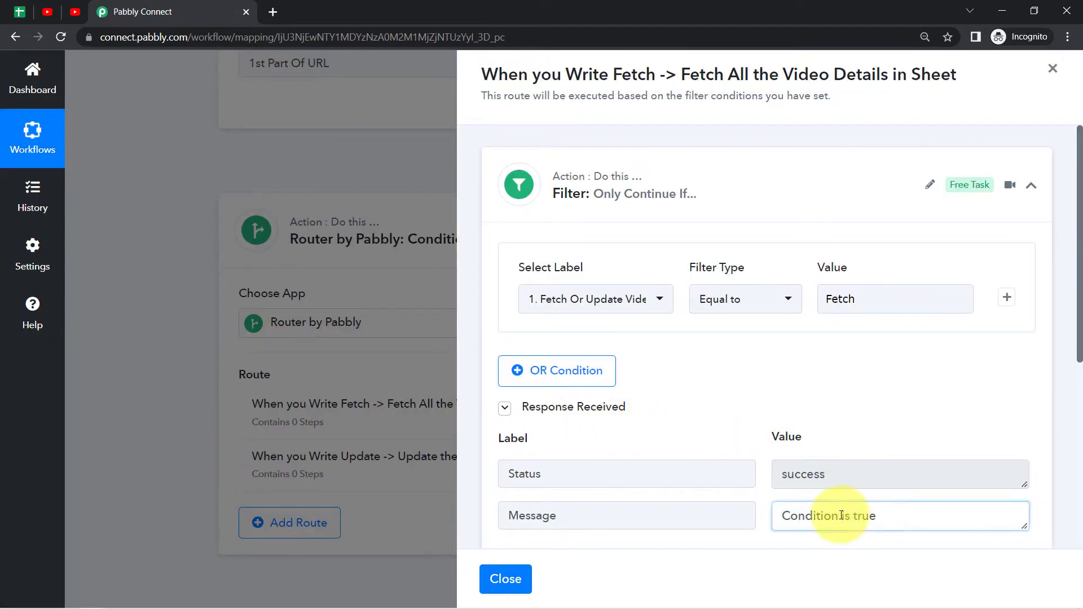
pyautogui.moveTo(849, 516); pyautogui.dragTo(795, 522)
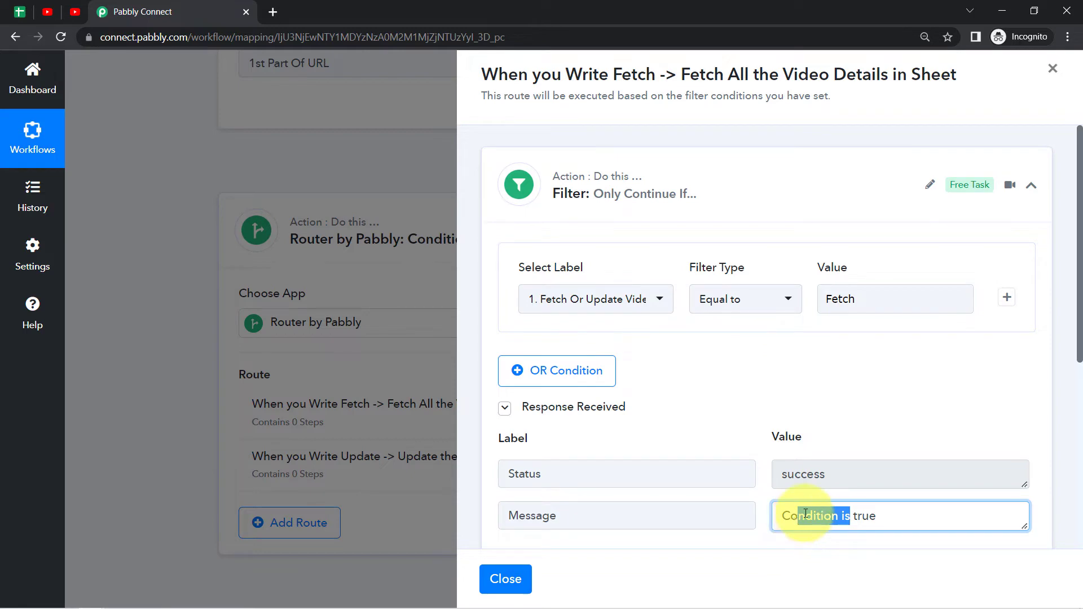
pyautogui.click(22, 19)
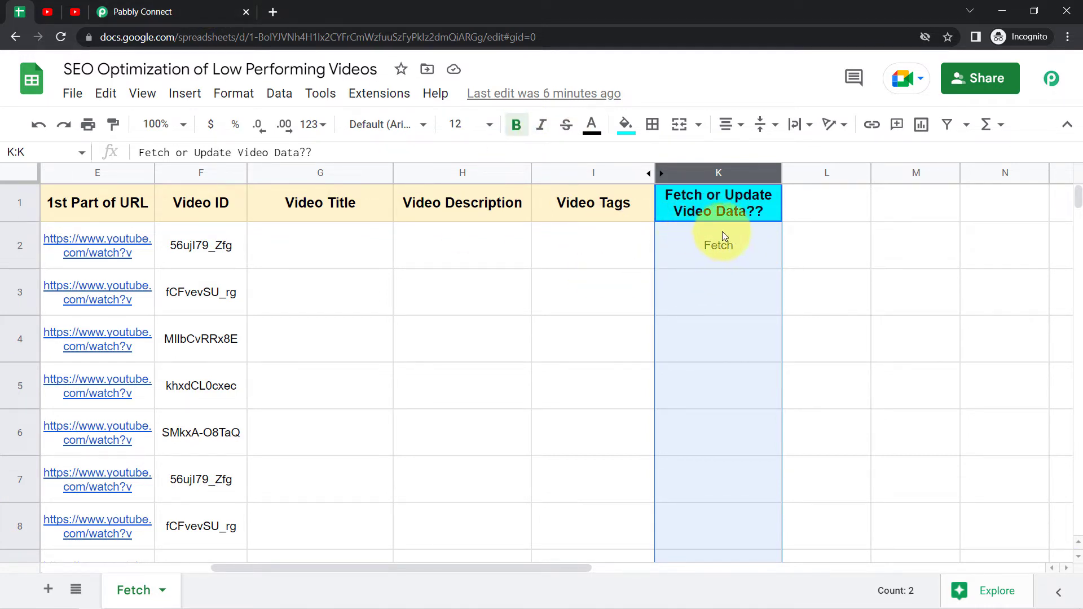
pyautogui.click(142, 13)
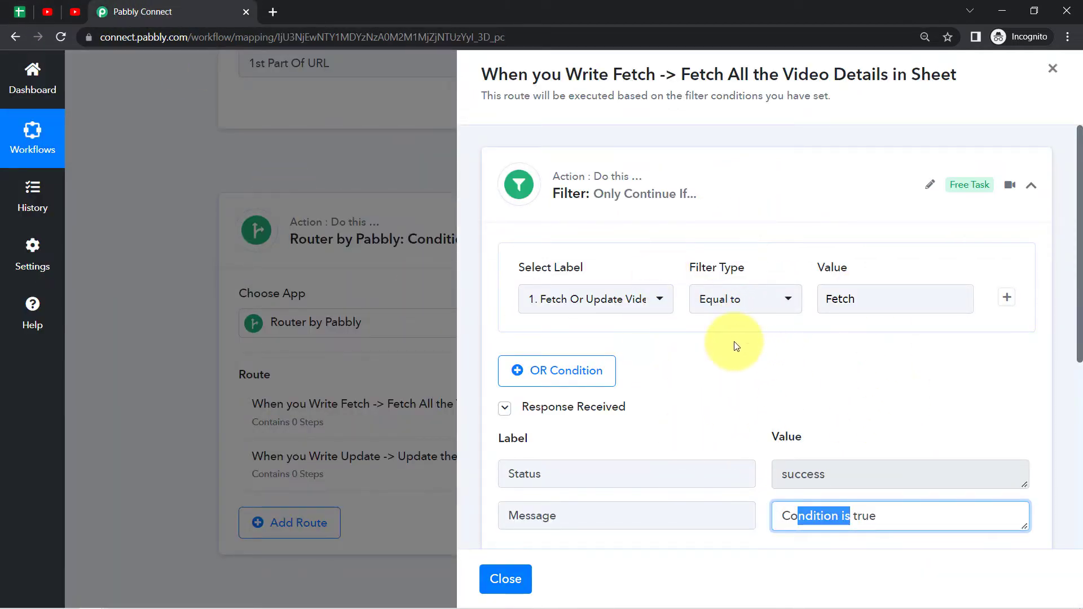
pyautogui.moveTo(518, 74); pyautogui.dragTo(891, 73)
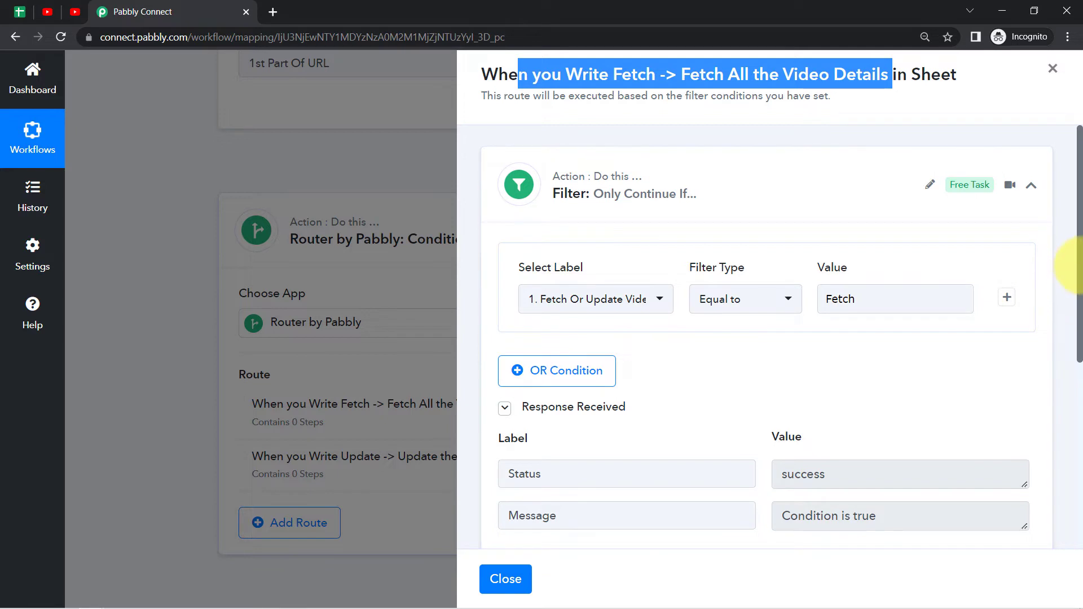
# Step: Add a YouTube action after the filter in the Fetch route, with List Video by ID as its action event
pyautogui.moveTo(1081, 269); pyautogui.dragTo(1080, 477)
pyautogui.click(767, 304)
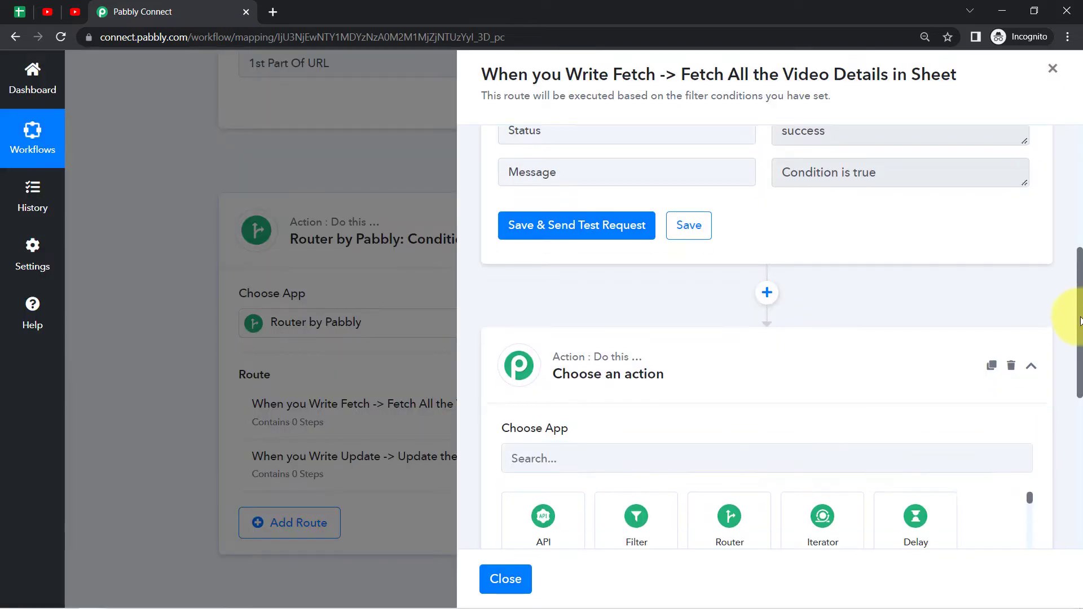
pyautogui.moveTo(1078, 316); pyautogui.dragTo(1077, 355)
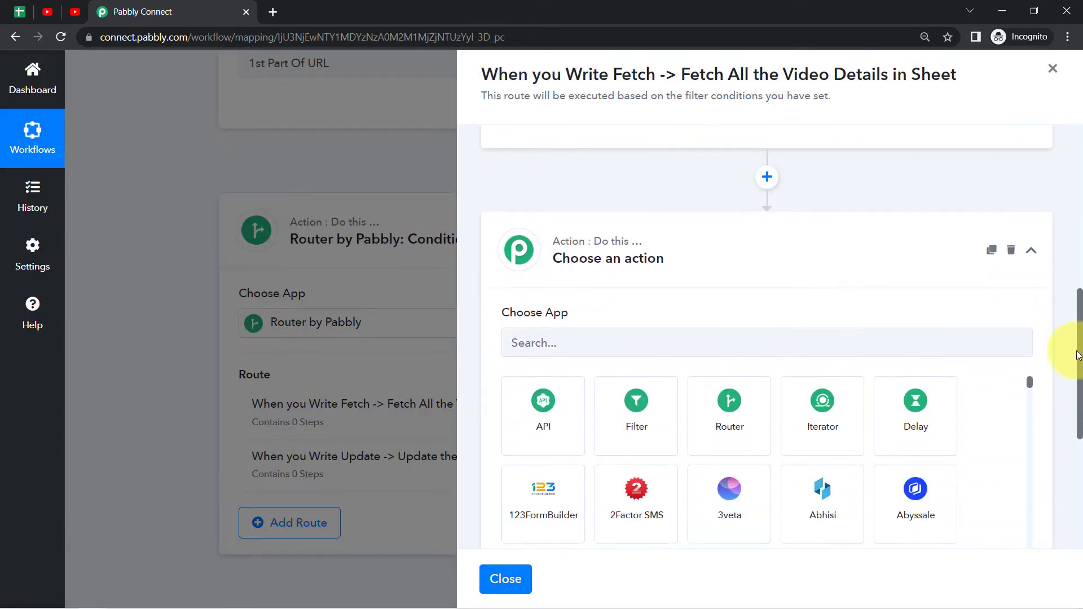
pyautogui.click(563, 343)
pyautogui.write('youtube')
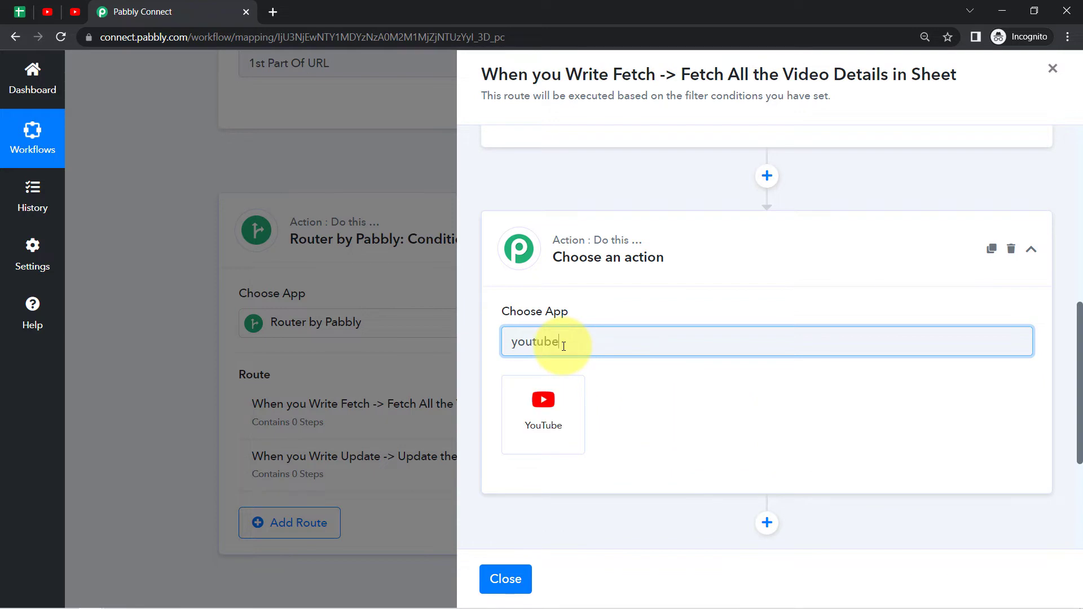
pyautogui.click(543, 398)
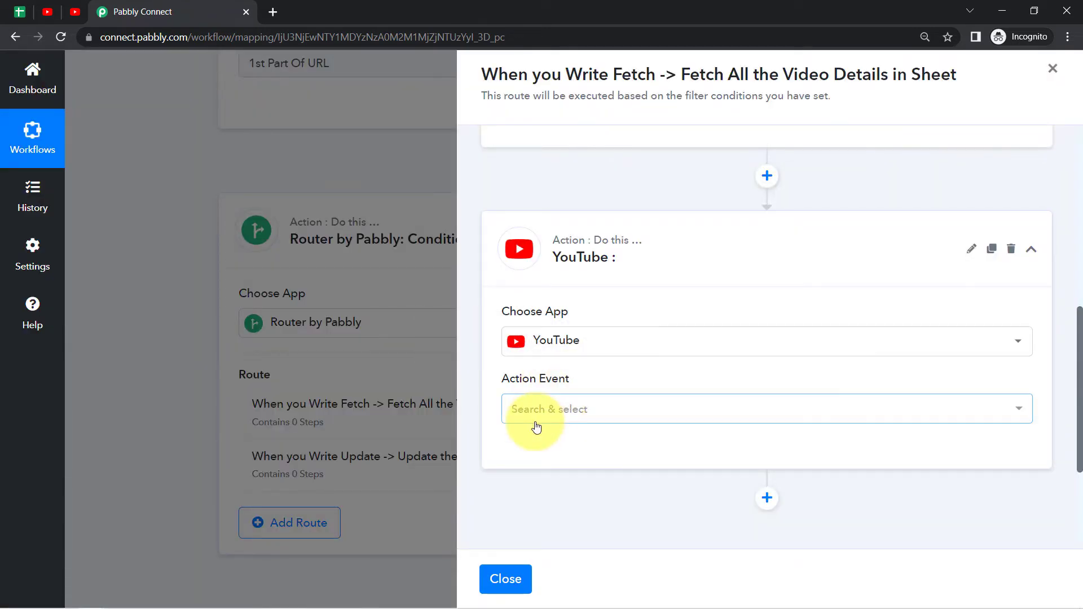
pyautogui.click(524, 407)
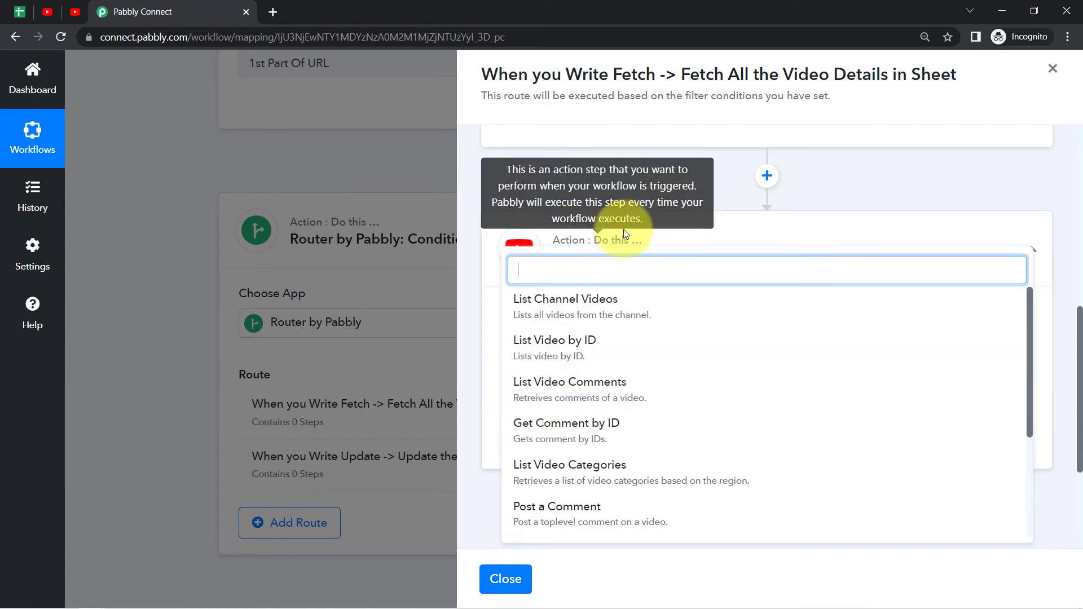
pyautogui.click(541, 350)
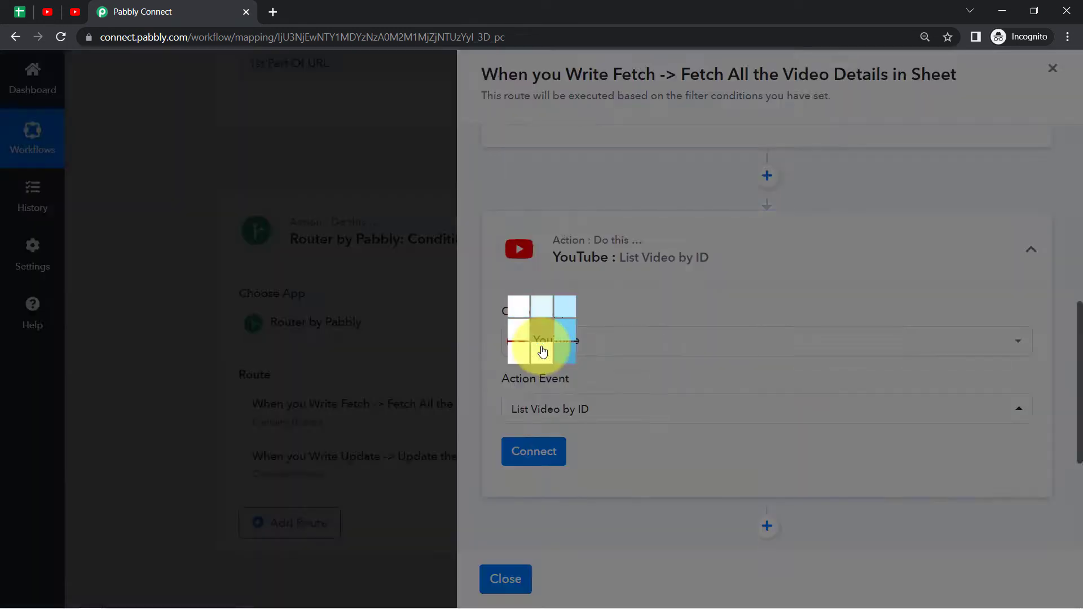
# Step: Connect the YouTube action through a new connection, authorizing it with the existing Google account
pyautogui.click(532, 448)
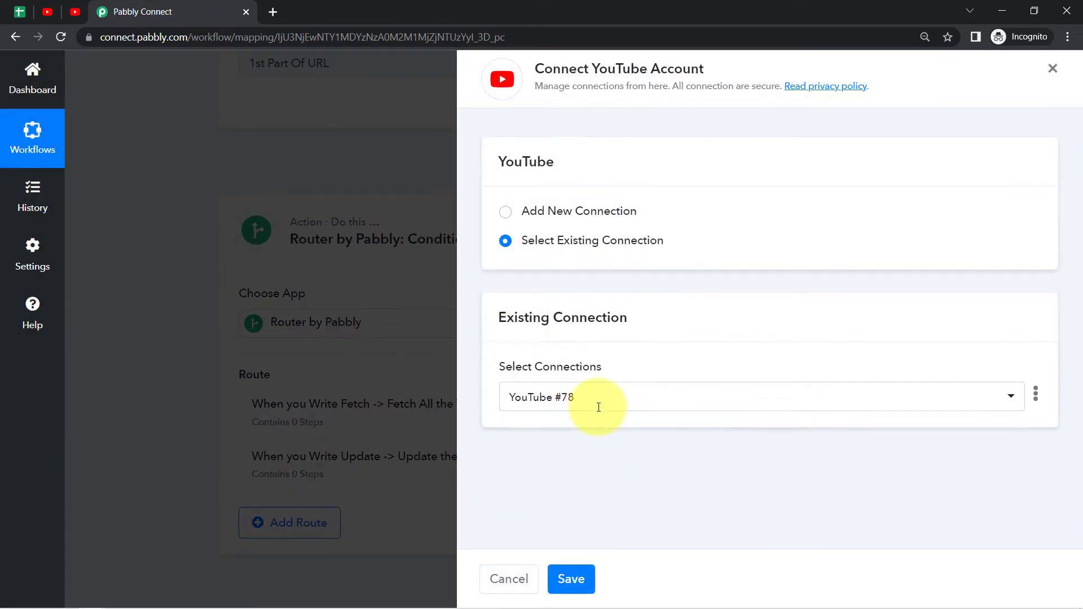
pyautogui.click(550, 215)
pyautogui.click(535, 378)
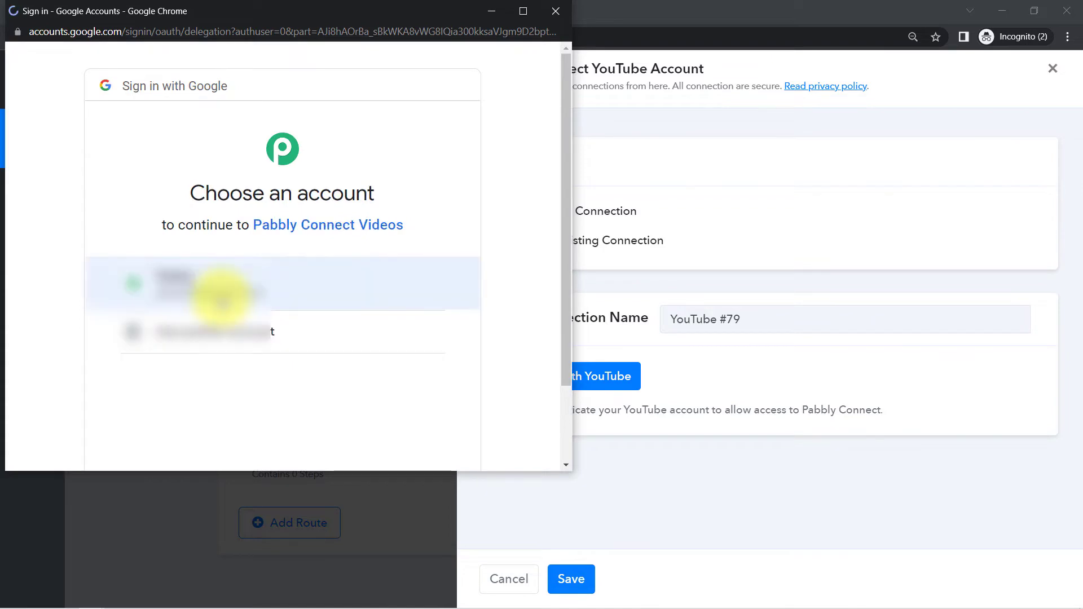
pyautogui.click(186, 290)
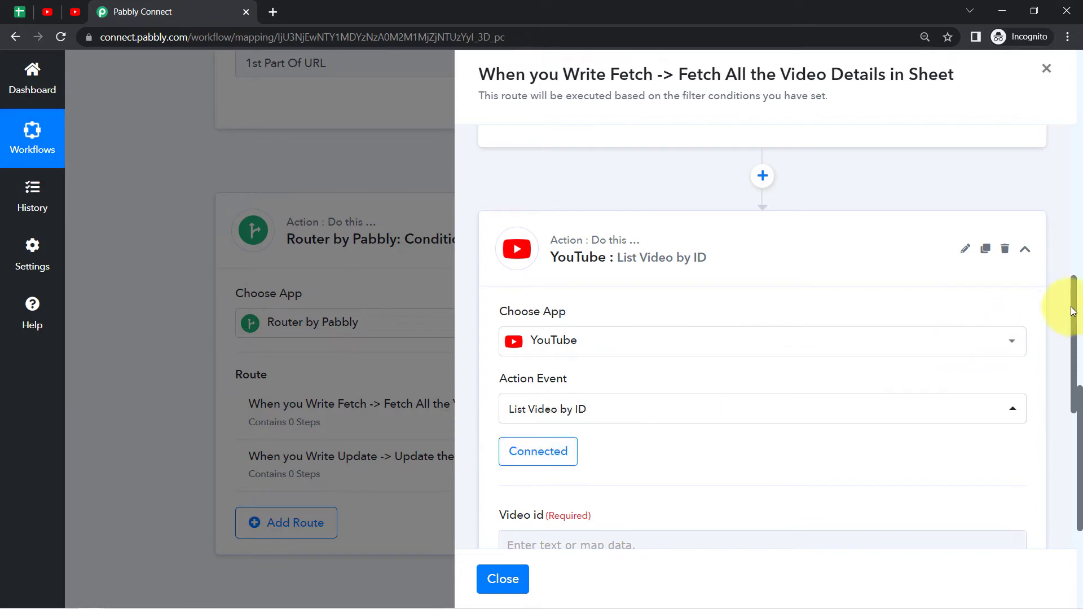
# Step: Map the Video ID from the Google Sheets trigger into the YouTube action's required Video id field
pyautogui.moveTo(1073, 320); pyautogui.dragTo(1073, 380)
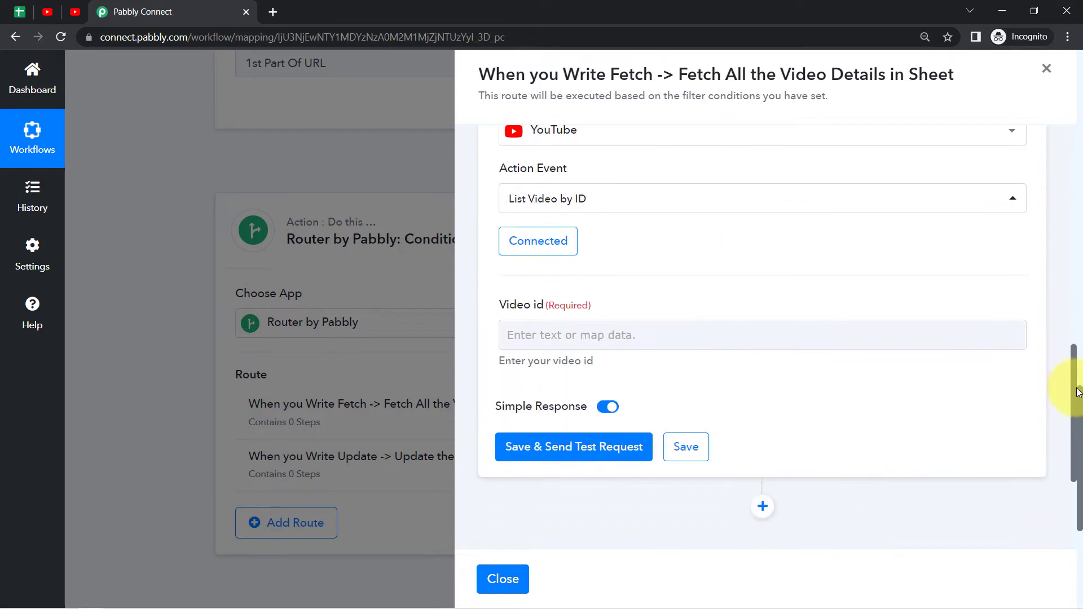
pyautogui.moveTo(515, 353); pyautogui.dragTo(601, 358)
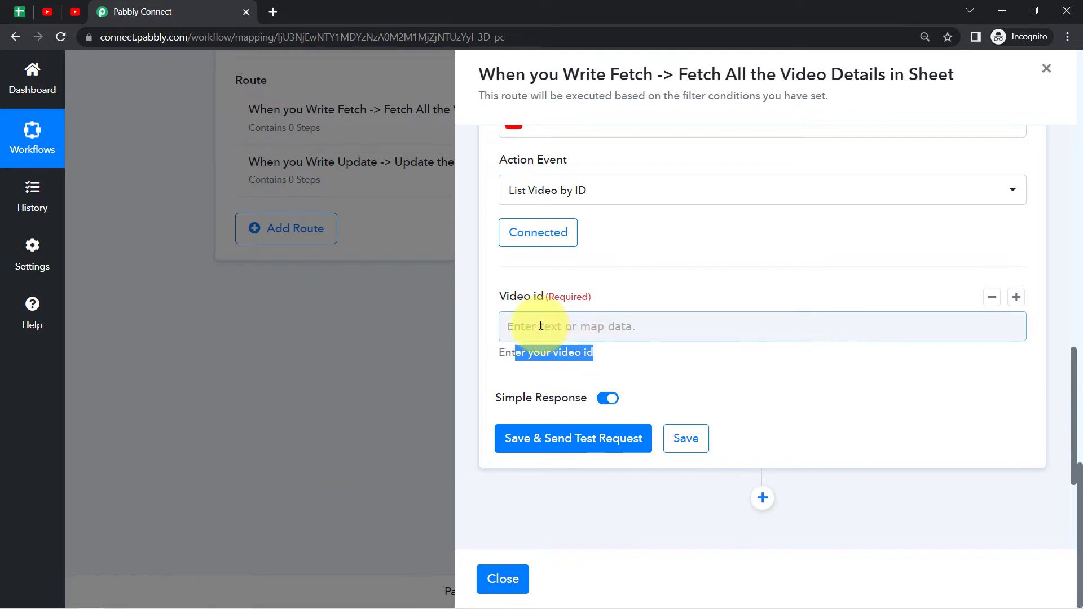
pyautogui.click(598, 333)
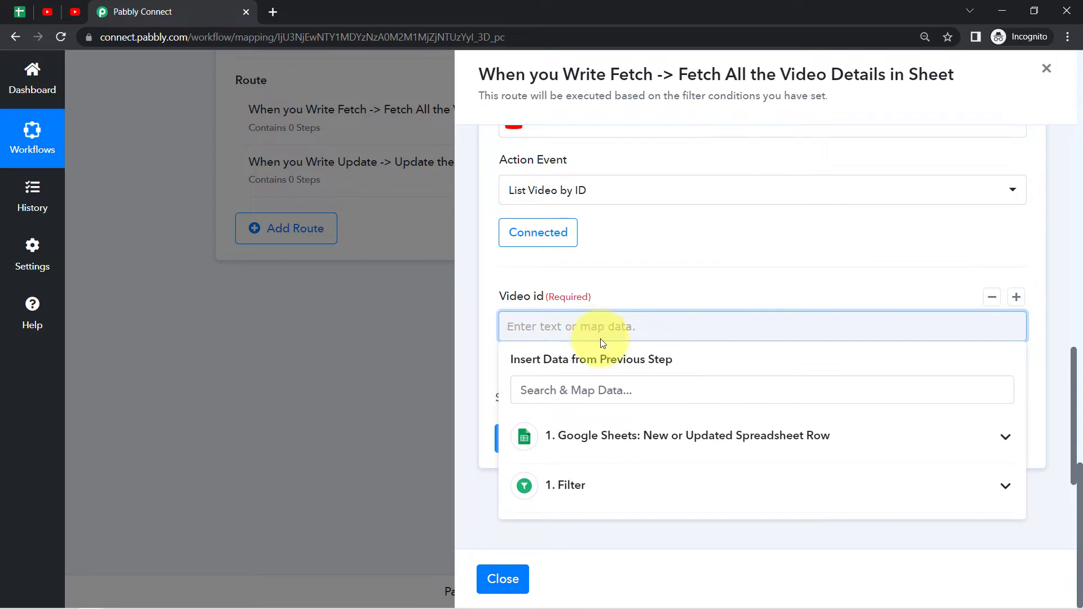
pyautogui.click(624, 436)
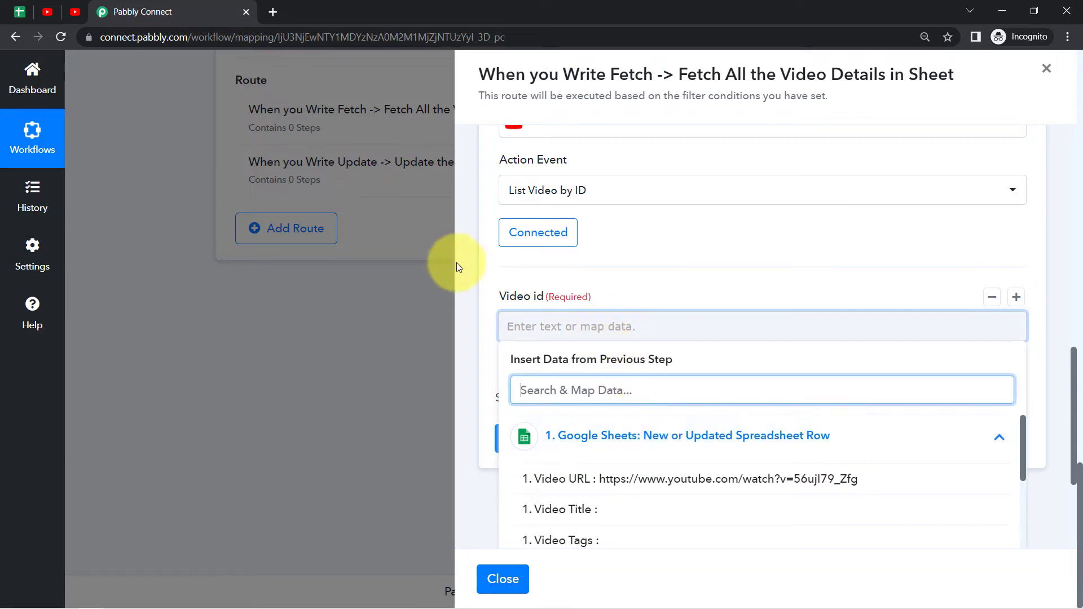
pyautogui.scroll(10, 238, 181)
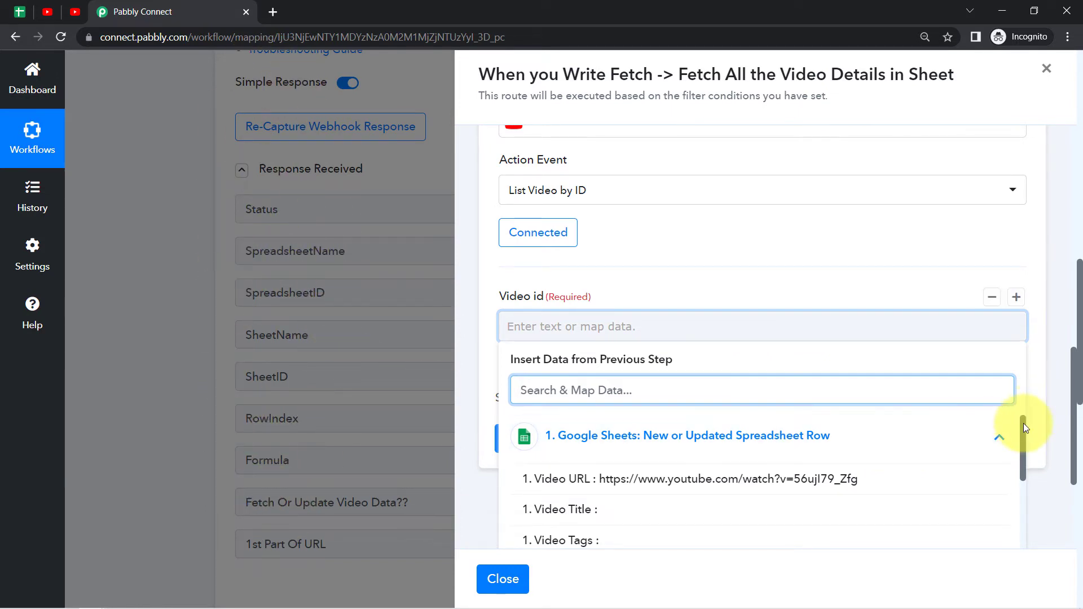
pyautogui.moveTo(1023, 425); pyautogui.dragTo(1026, 462)
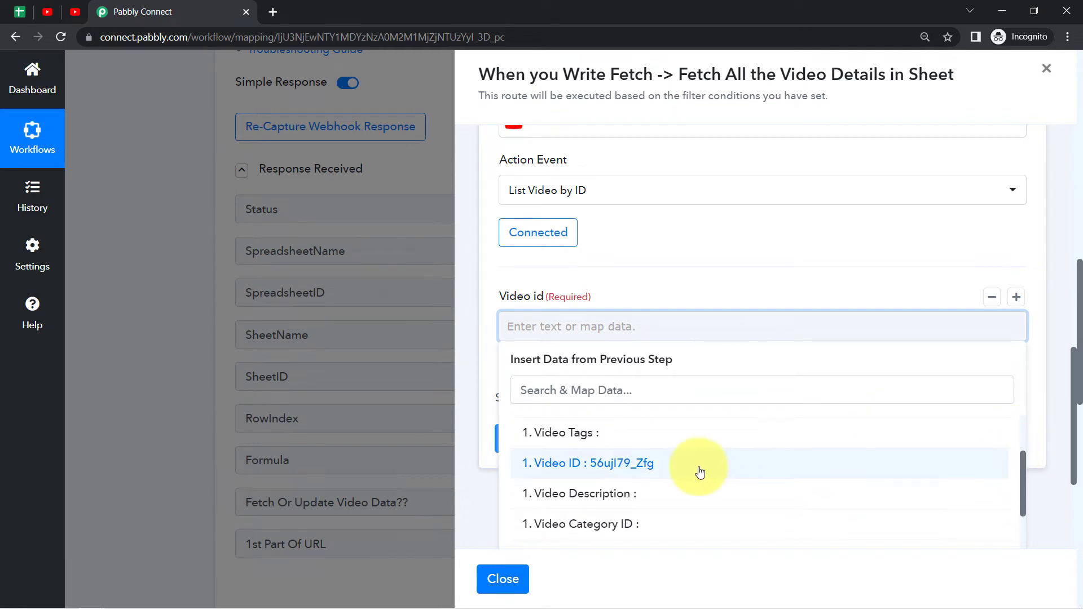
pyautogui.click(616, 472)
pyautogui.click(587, 336)
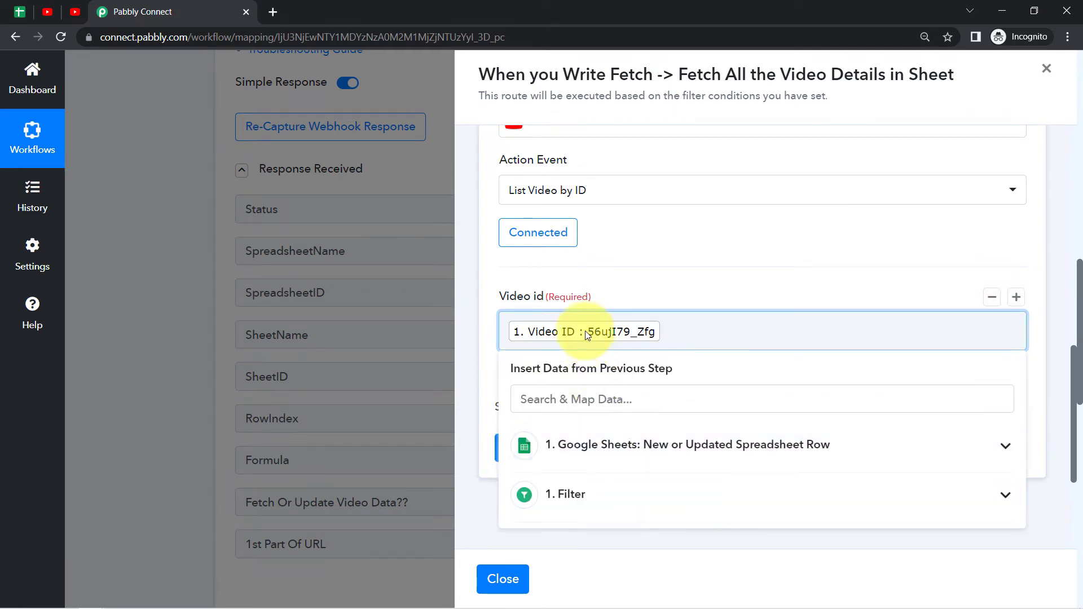
# Step: Save the YouTube action with a test request and review the returned video details, including title and description
pyautogui.click(20, 11)
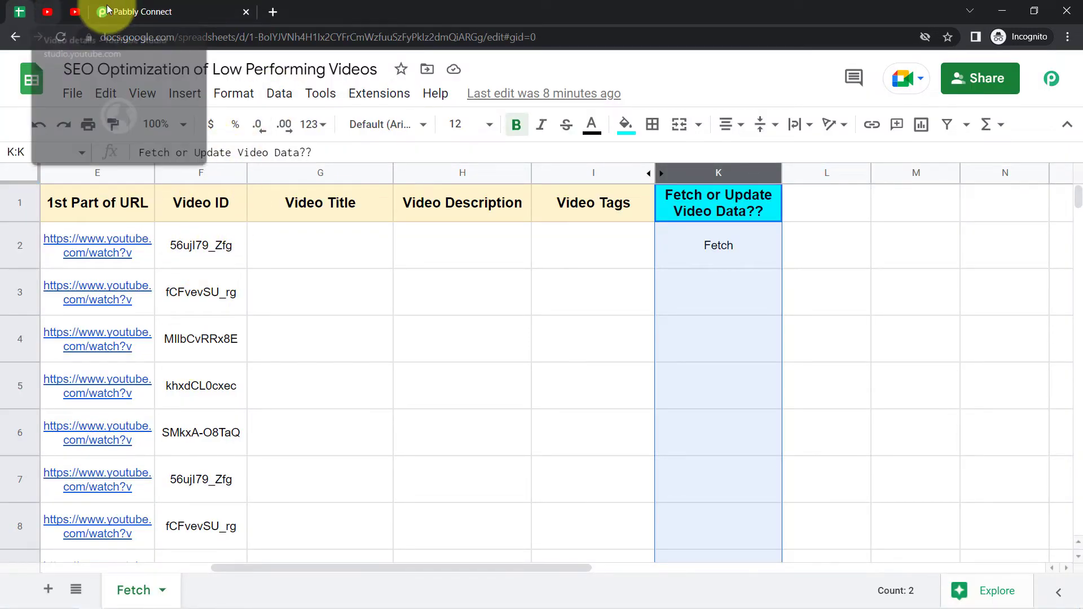
pyautogui.click(144, 11)
pyautogui.click(552, 452)
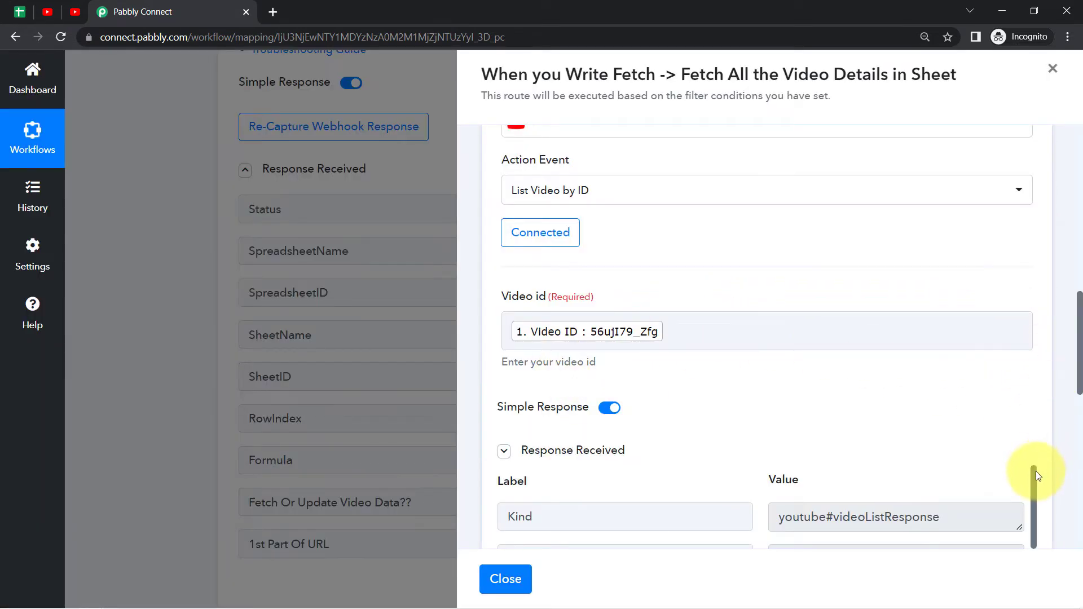
pyautogui.moveTo(1035, 472); pyautogui.dragTo(1037, 507)
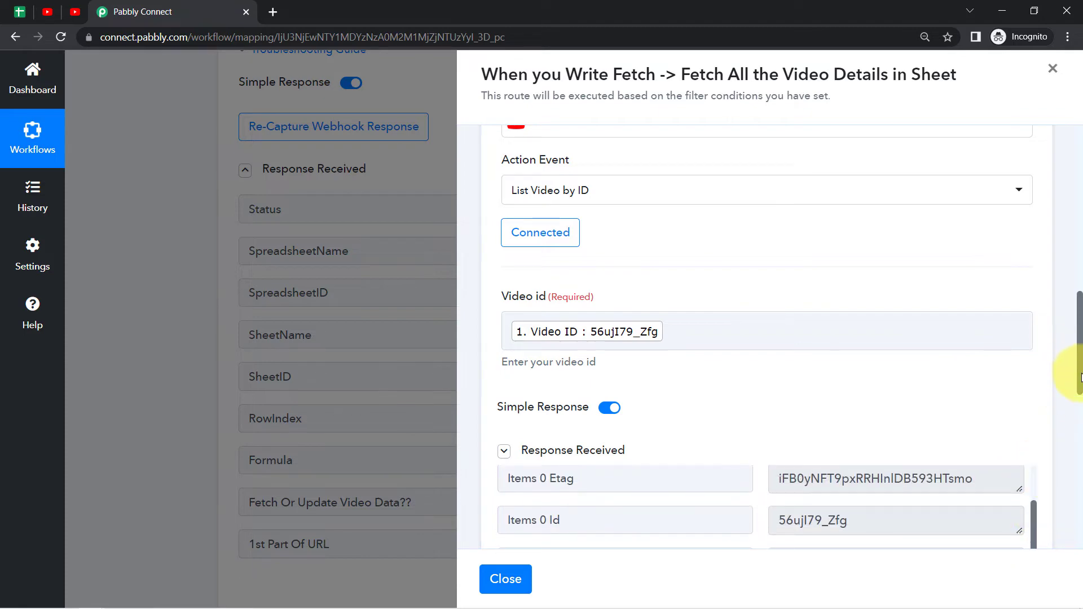
pyautogui.moveTo(1081, 377); pyautogui.dragTo(1072, 456)
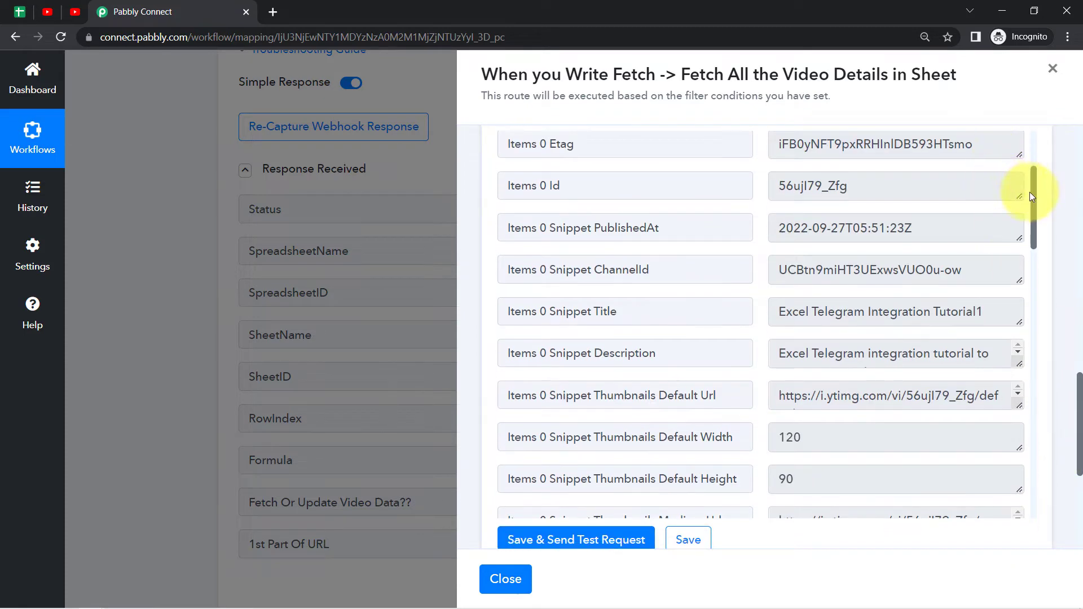
pyautogui.moveTo(1036, 208); pyautogui.dragTo(1029, 164)
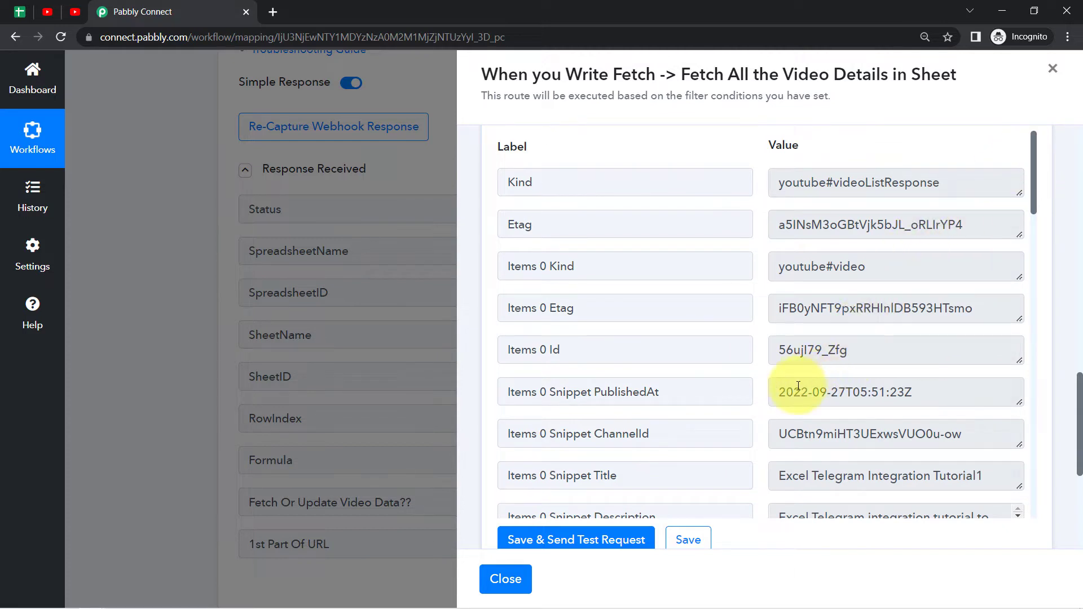
# Step: Examine the YouTube response for the video's publish date, title, description, thumbnail URL and tags
pyautogui.moveTo(794, 391); pyautogui.dragTo(1026, 246)
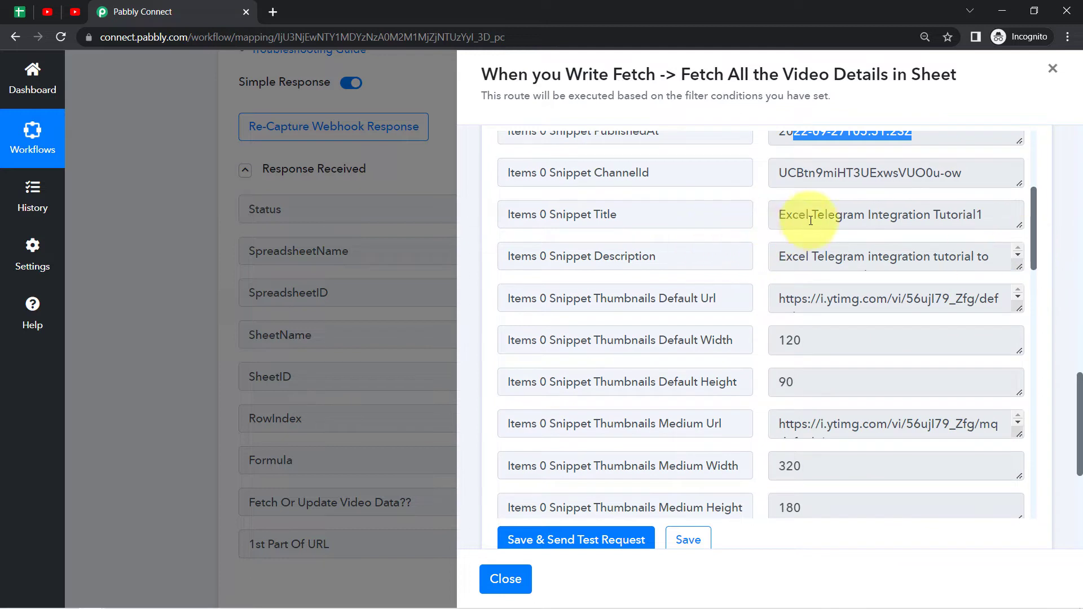
pyautogui.moveTo(811, 215); pyautogui.dragTo(934, 215)
pyautogui.moveTo(619, 264); pyautogui.dragTo(883, 261)
pyautogui.moveTo(623, 302); pyautogui.dragTo(677, 305)
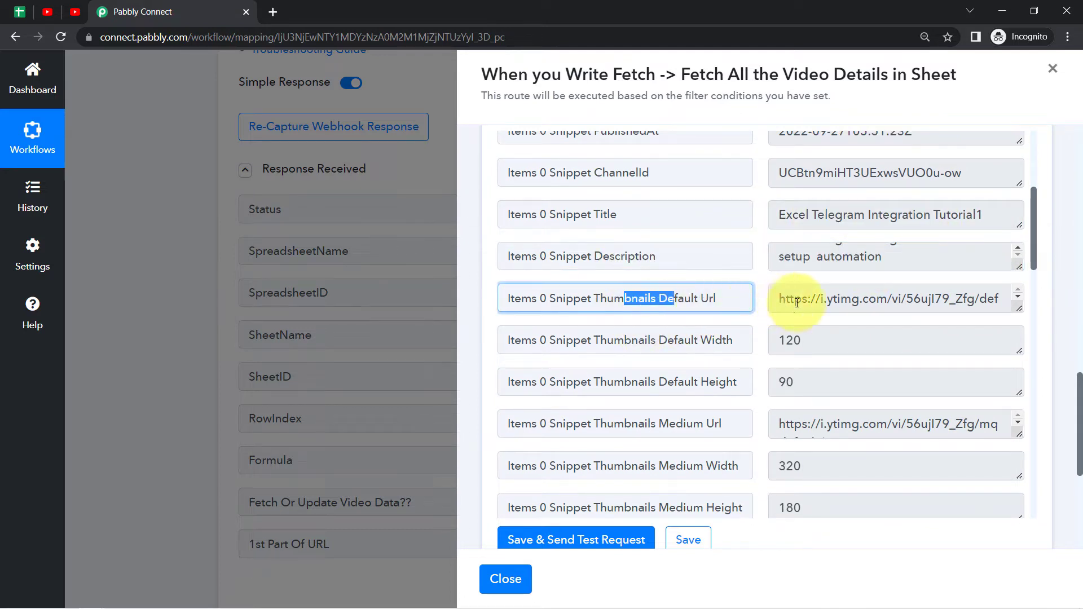
pyautogui.moveTo(794, 300); pyautogui.dragTo(882, 307)
pyautogui.moveTo(1032, 233); pyautogui.dragTo(1016, 412)
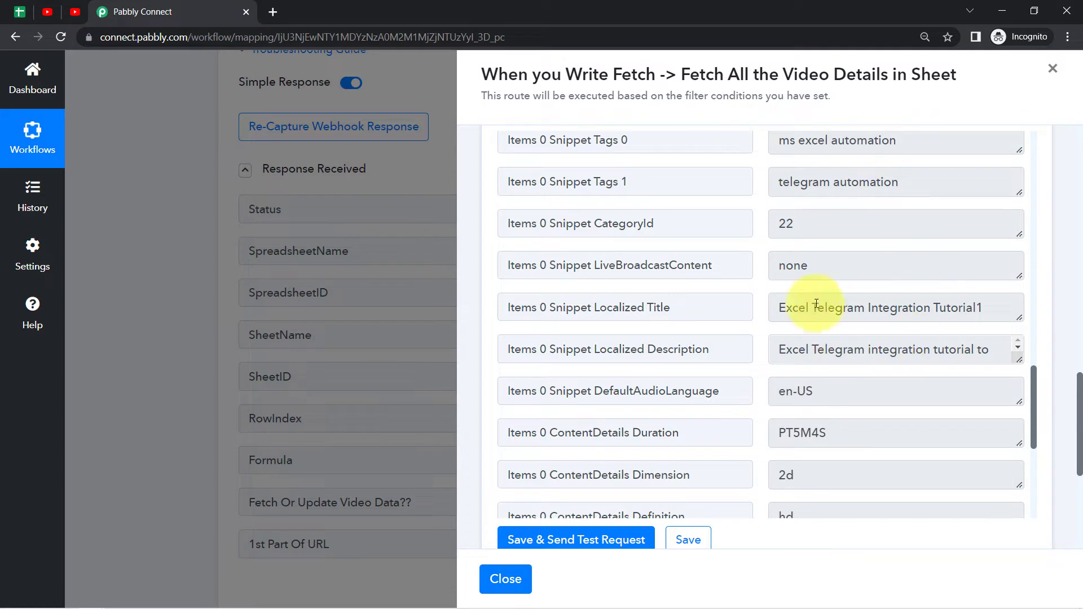
# Step: Switch to Google Sheets and examine the Video ID, Video Title, Video Description and Video Tags columns meant for the fetched details
pyautogui.click(19, 11)
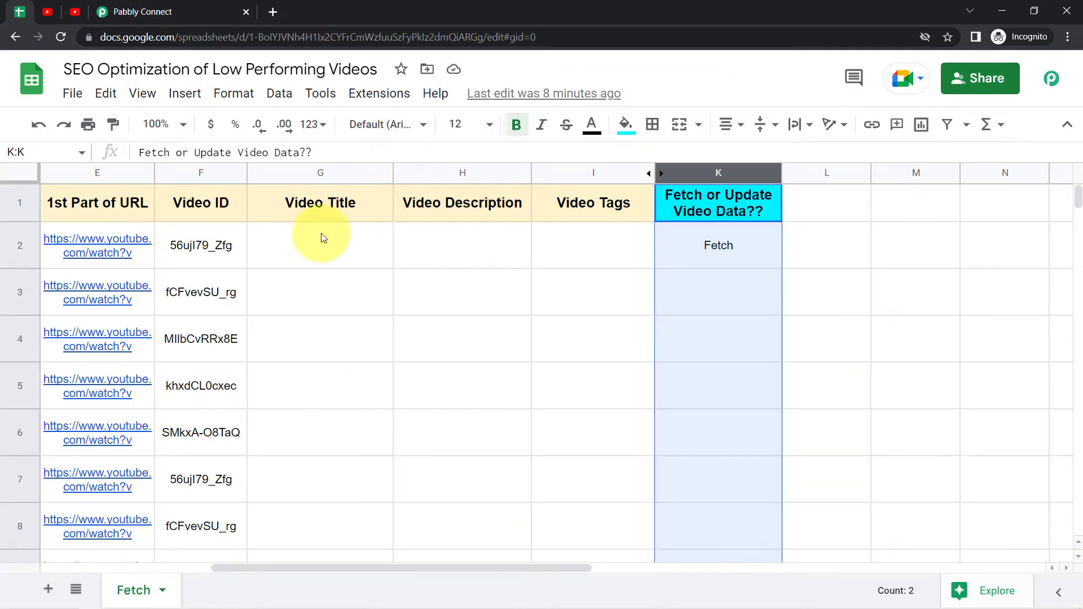
pyautogui.moveTo(322, 235); pyautogui.dragTo(575, 252)
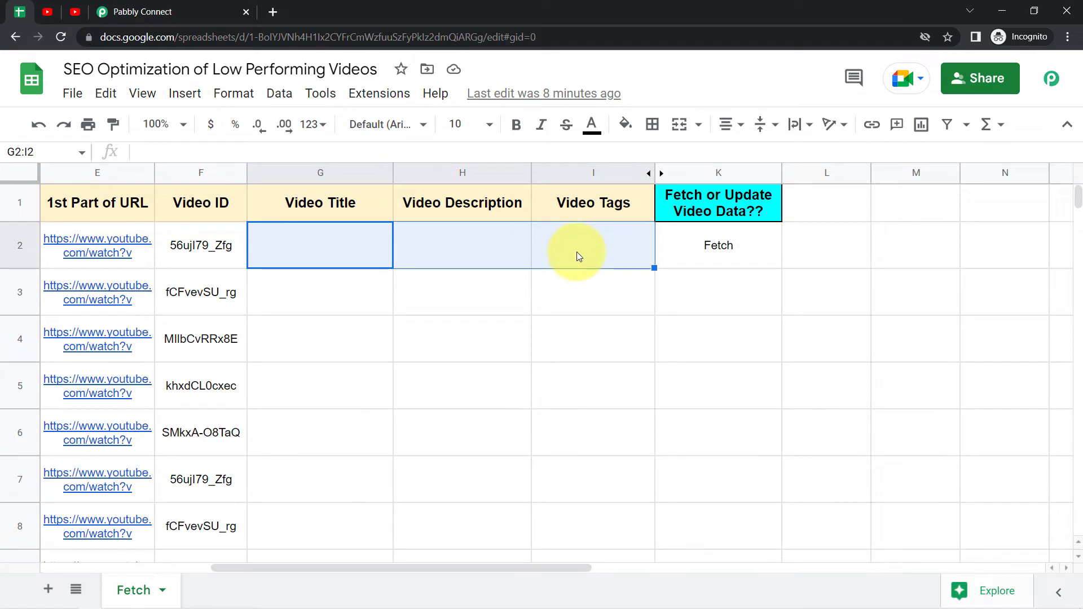
pyautogui.click(576, 251)
pyautogui.click(287, 203)
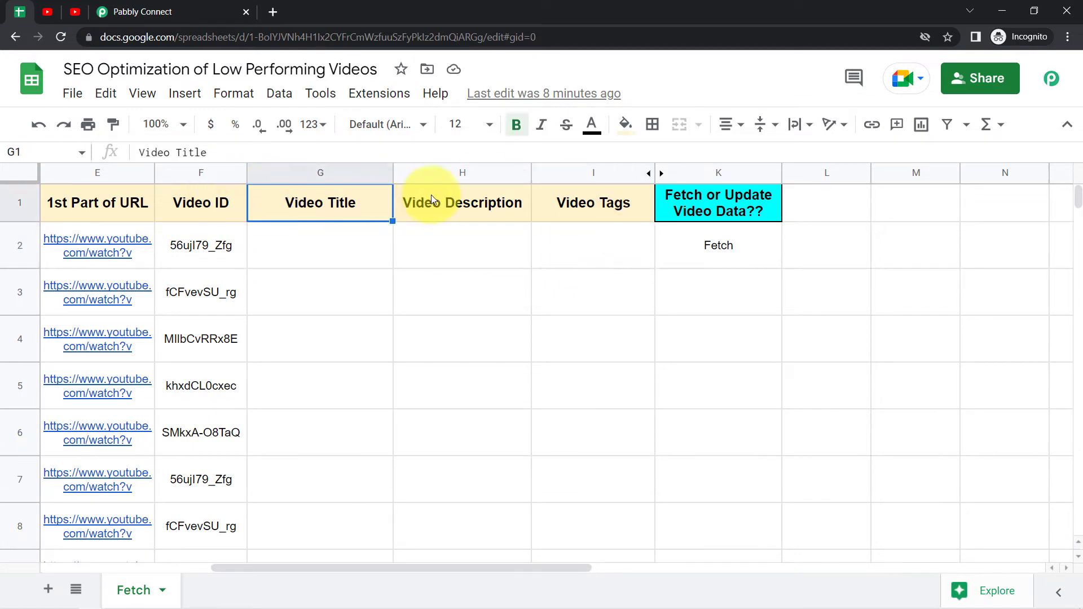
pyautogui.click(467, 202)
pyautogui.click(580, 210)
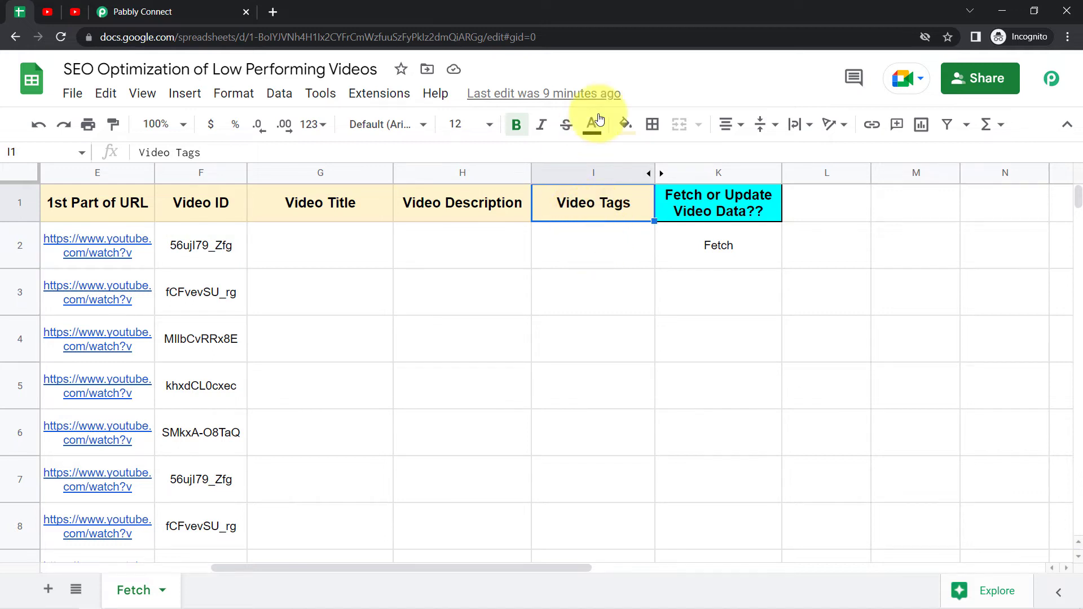
pyautogui.click(207, 218)
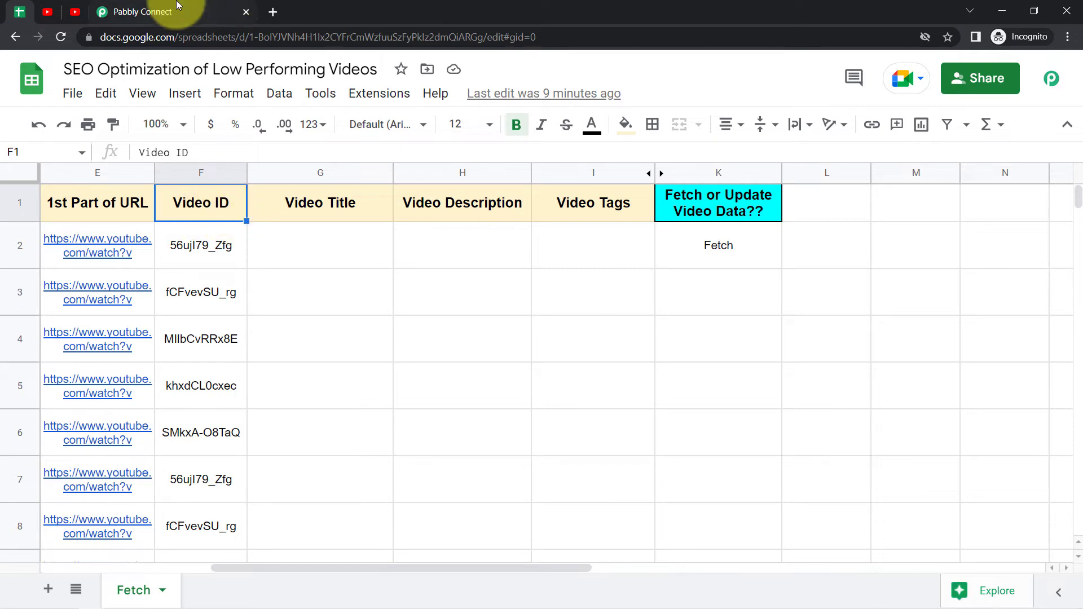
# Step: Return to Pabbly Connect and locate the video's category ID in the YouTube response
pyautogui.click(147, 12)
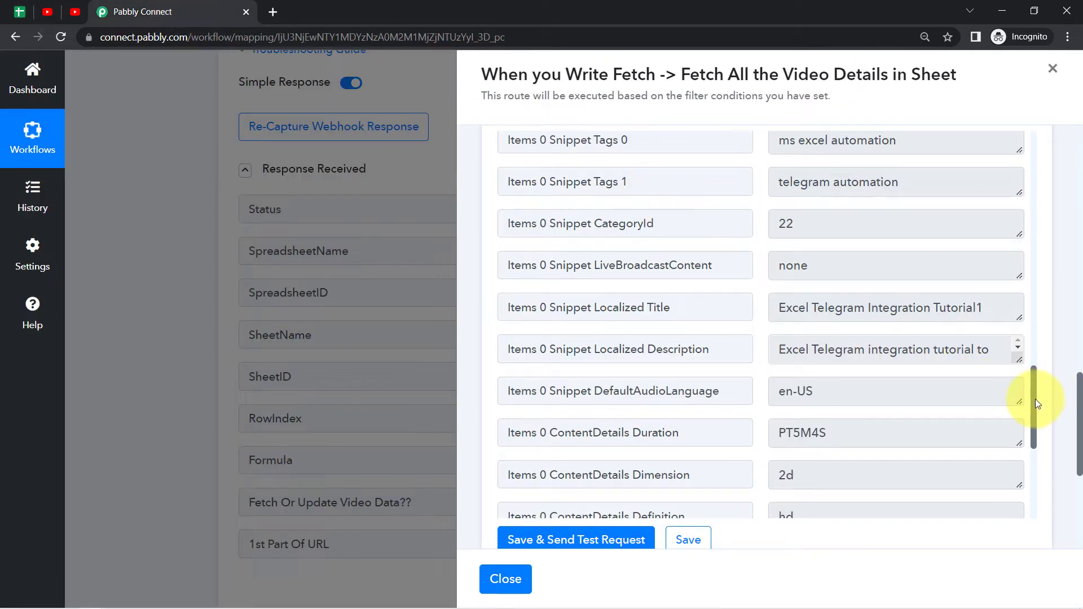
pyautogui.moveTo(1036, 401); pyautogui.dragTo(1013, 406)
pyautogui.moveTo(573, 191); pyautogui.dragTo(752, 190)
pyautogui.moveTo(817, 195); pyautogui.dragTo(503, 220)
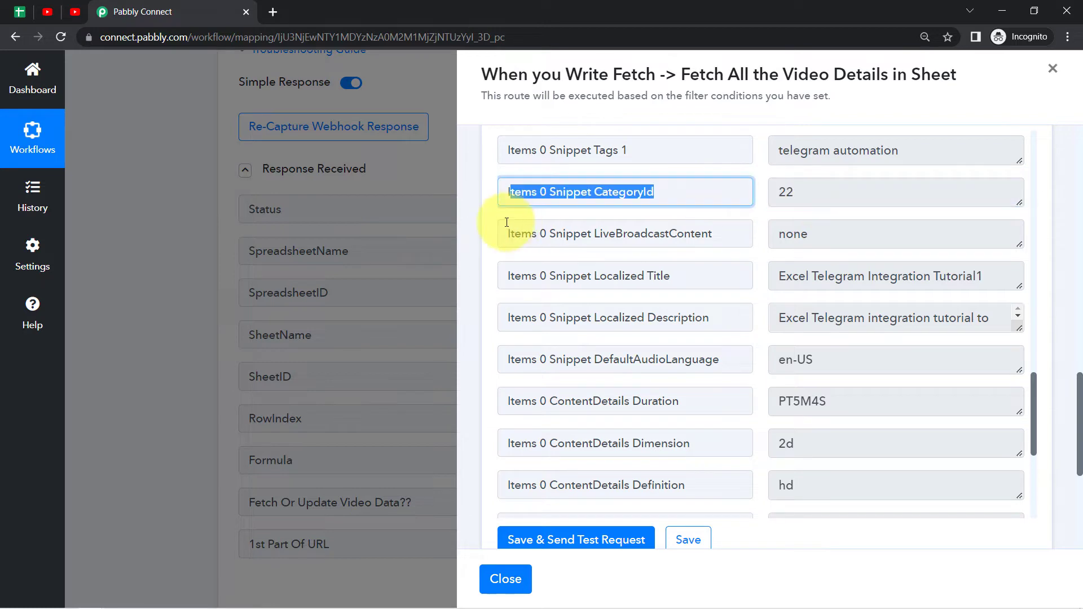
# Step: In Google Sheets, unhide column J, Video Category ID, before the Fetch or Update column
pyautogui.click(20, 12)
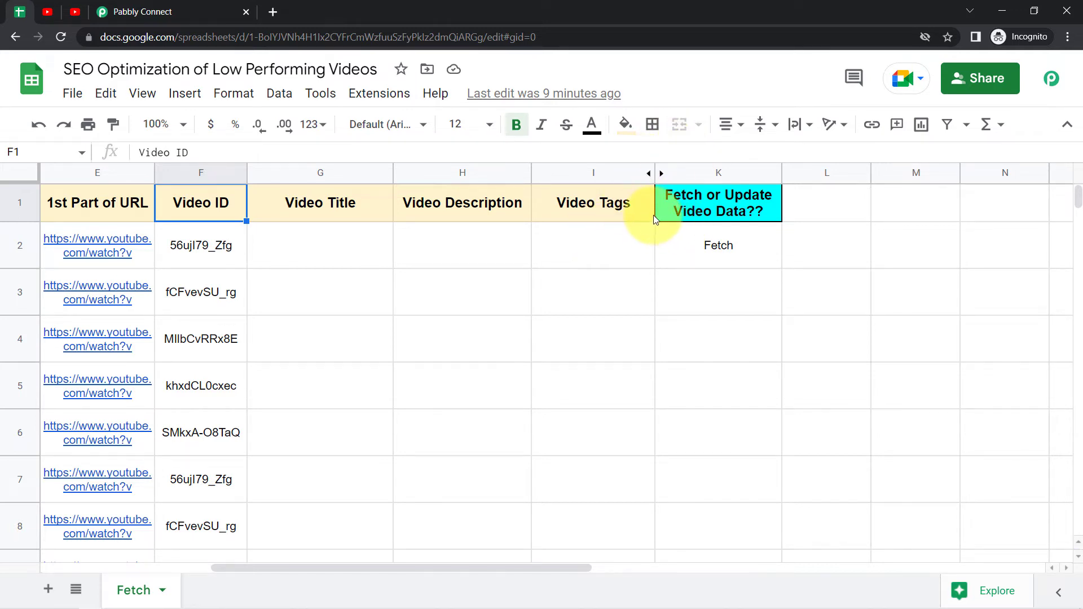
pyautogui.click(655, 173)
pyautogui.click(692, 192)
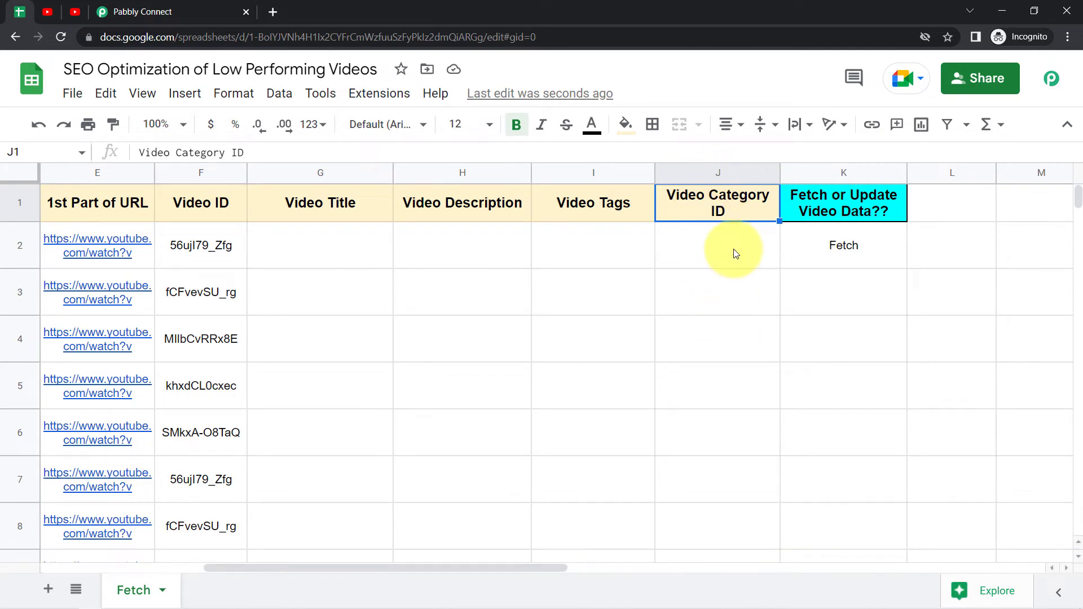
# Step: Check the trigger column in the Pabbly Connect Webhooks initial setup, and close the setup without changes
pyautogui.click(379, 93)
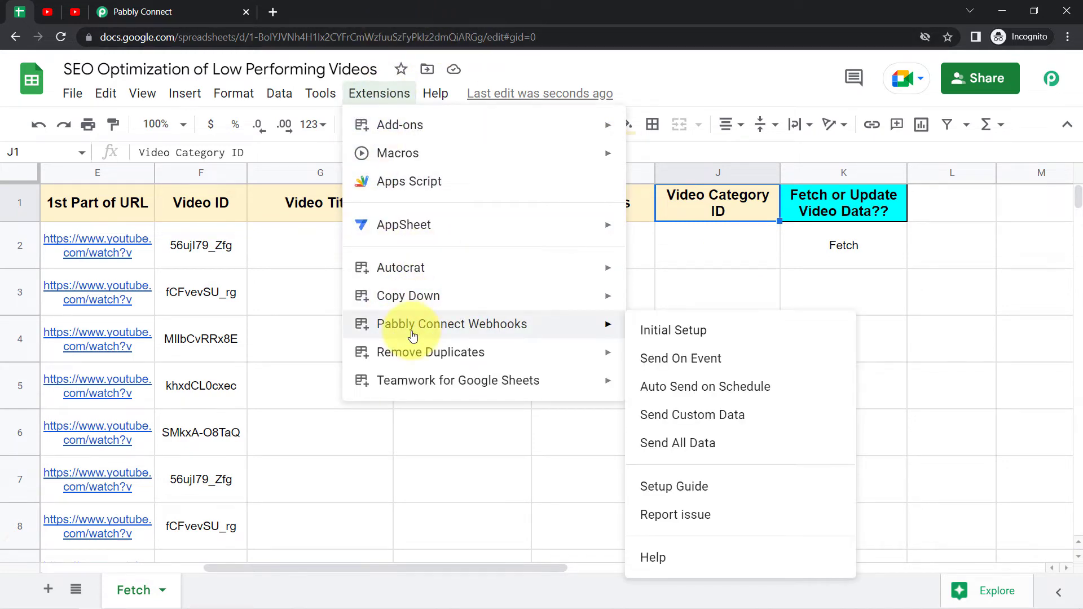
pyautogui.click(650, 331)
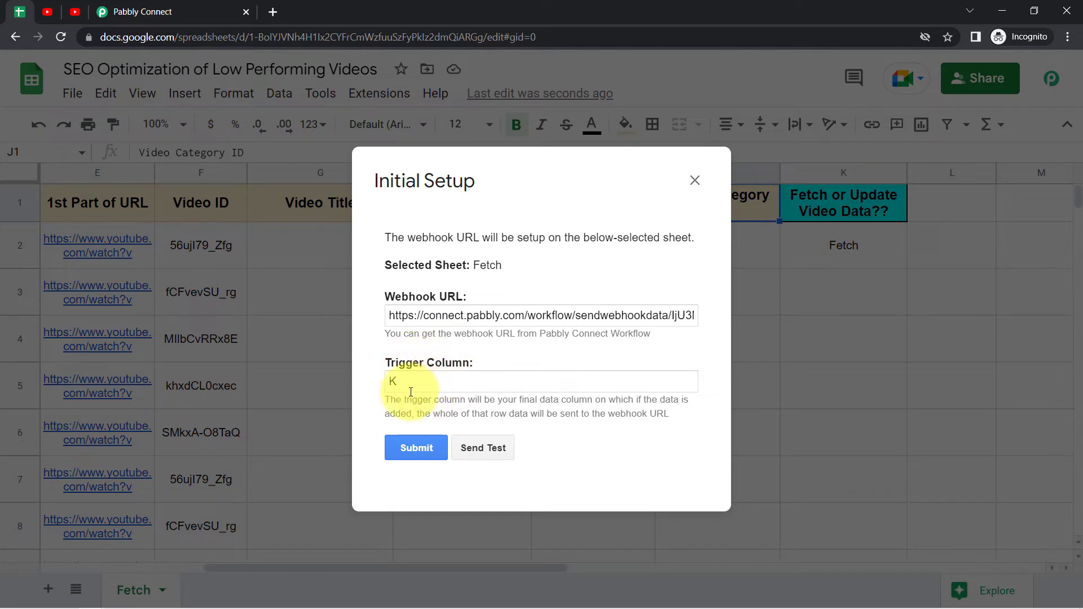
pyautogui.click(694, 181)
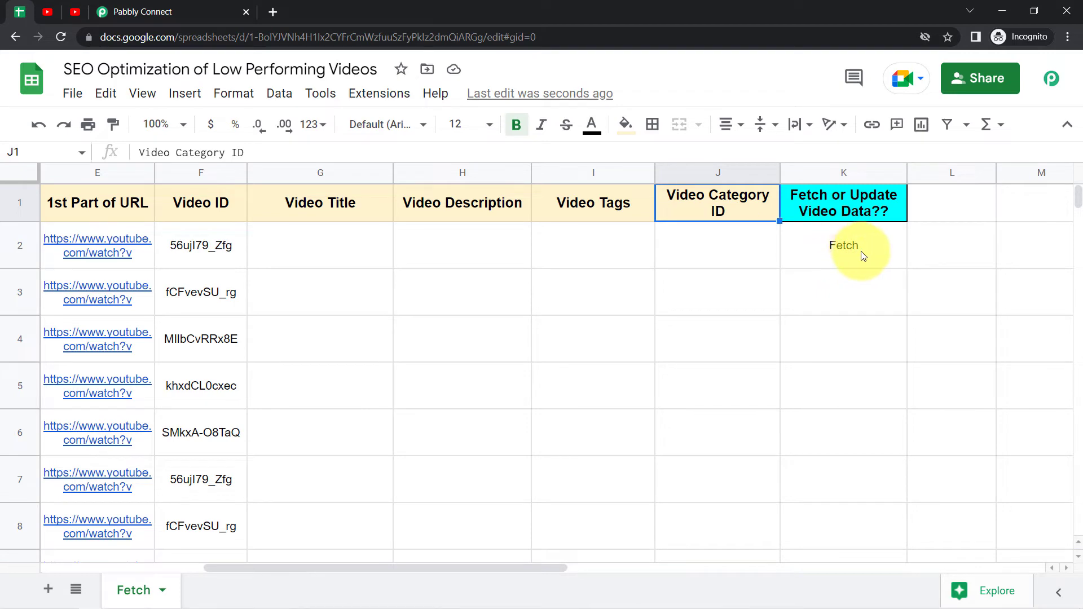
# Step: In Pabbly Connect, add a Google Sheets action after the YouTube step, with Update Row as its action event
pyautogui.click(141, 13)
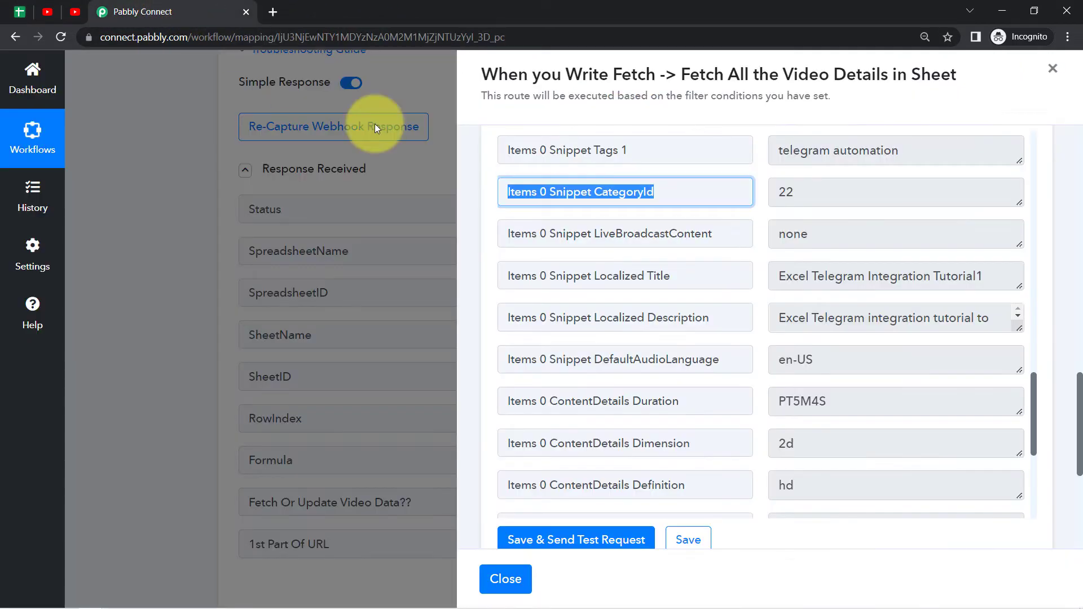
pyautogui.moveTo(1079, 395); pyautogui.dragTo(1077, 460)
pyautogui.click(766, 305)
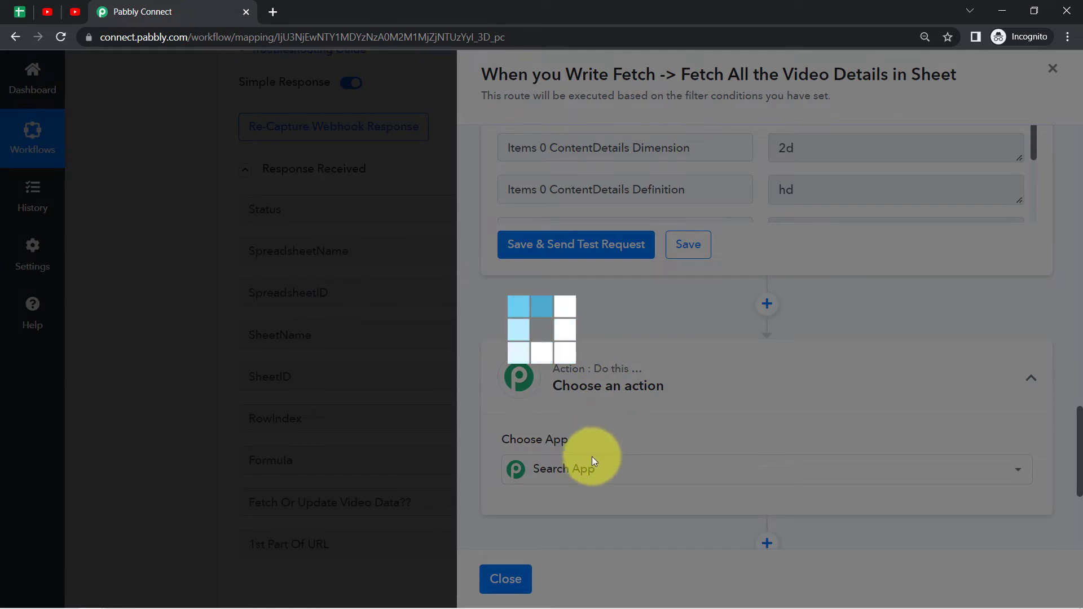
pyautogui.click(533, 467)
pyautogui.write('go')
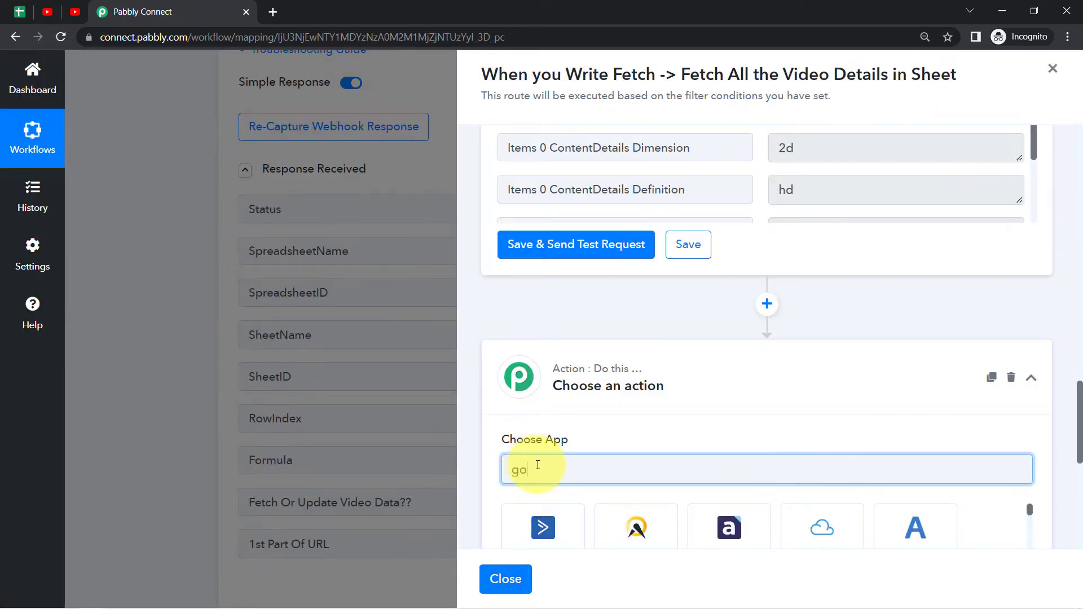
pyautogui.write('ogle sh')
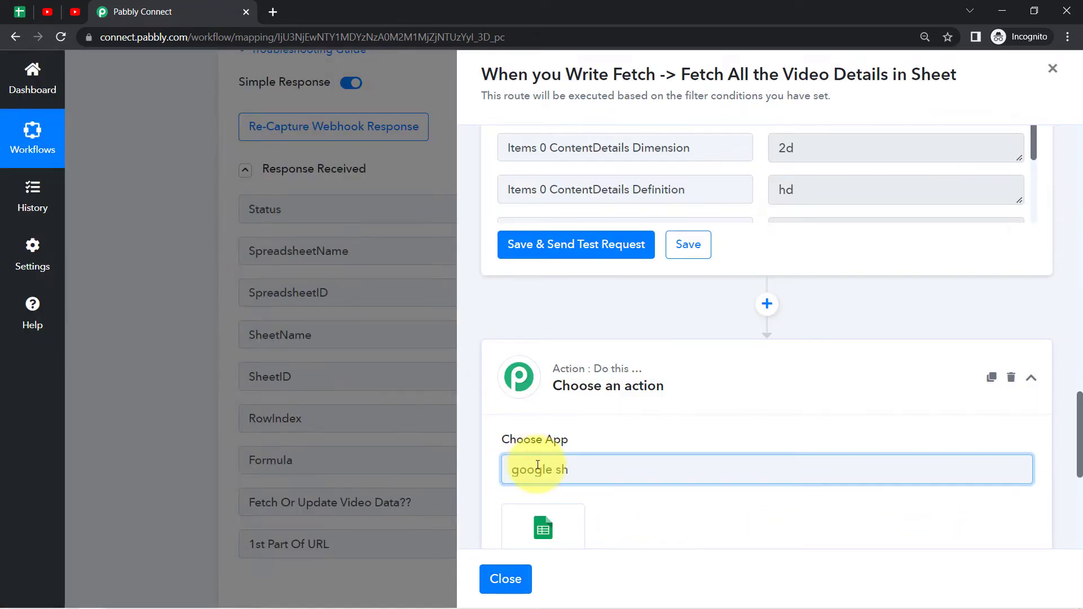
pyautogui.click(556, 519)
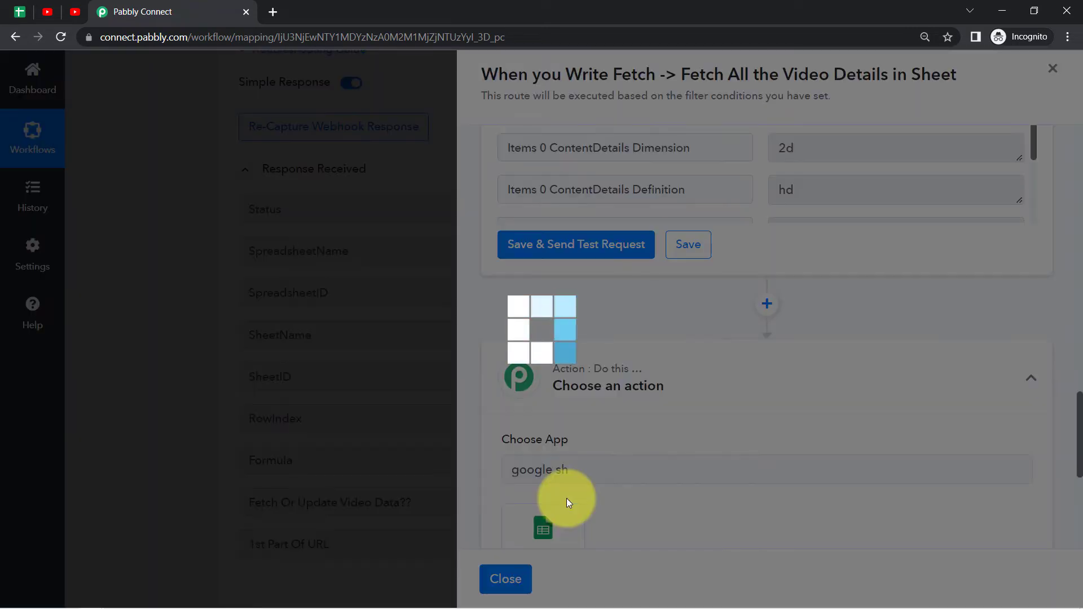
pyautogui.scroll(-5, 1079, 423)
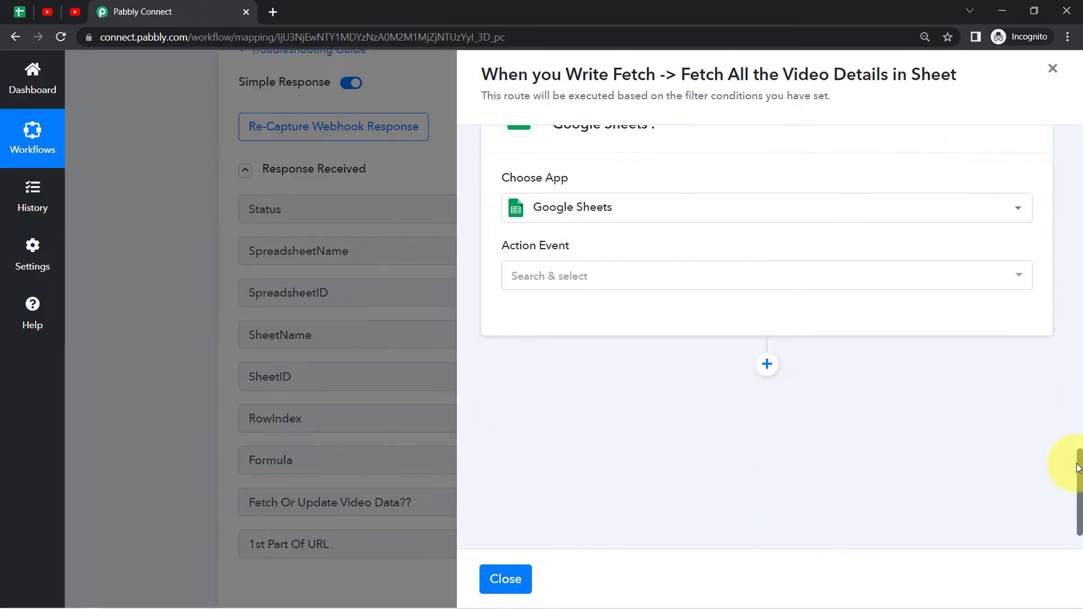
pyautogui.click(552, 278)
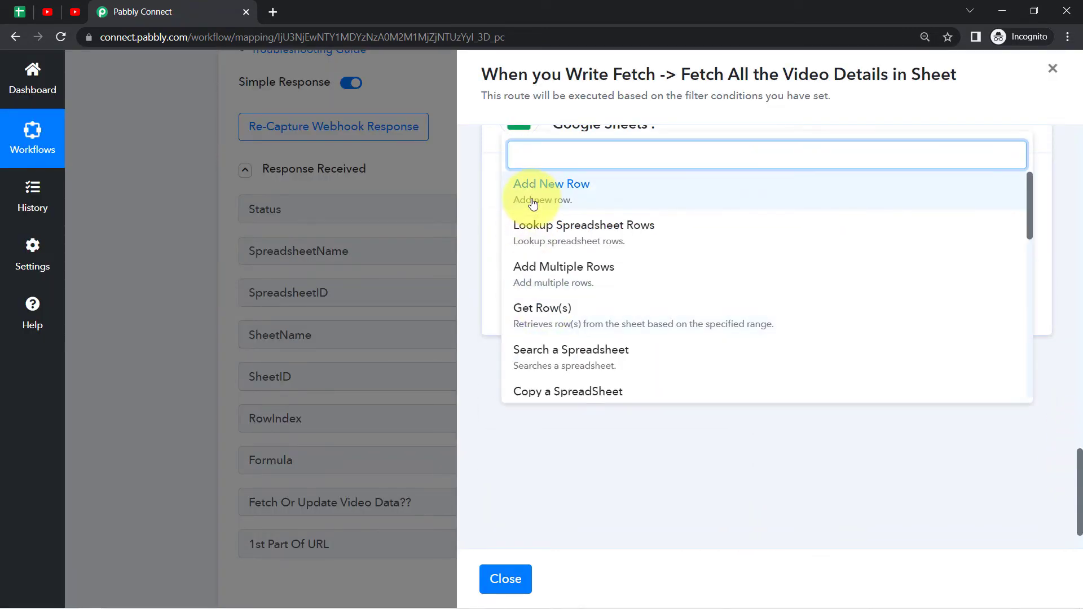
pyautogui.write('update')
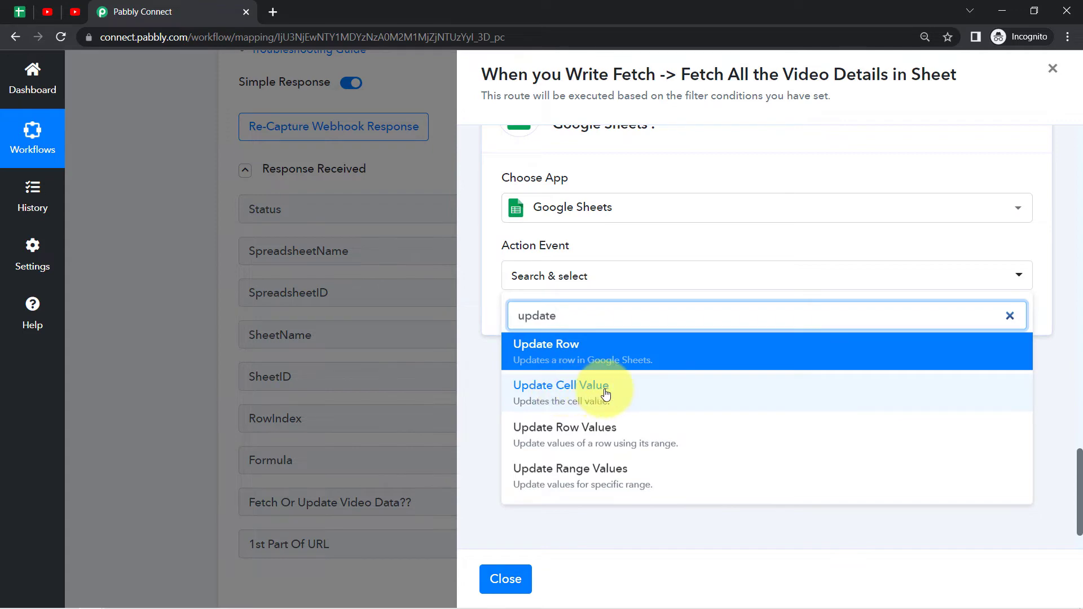
pyautogui.click(551, 355)
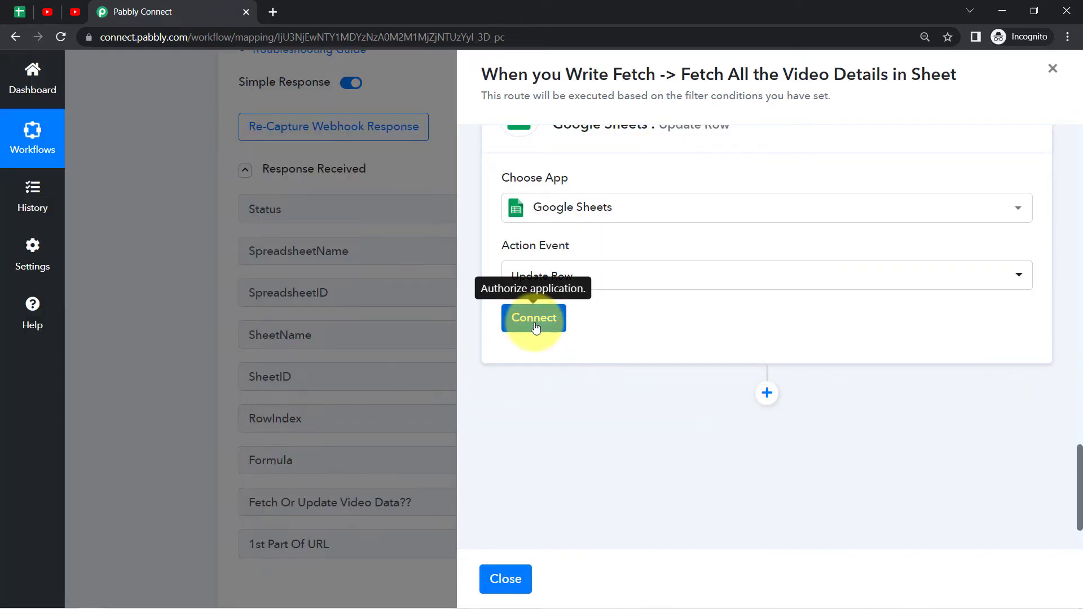
# Step: Connect the Google Sheets action through the existing connection and select SEO Optimization of Low Performing Videos as its spreadsheet
pyautogui.click(529, 314)
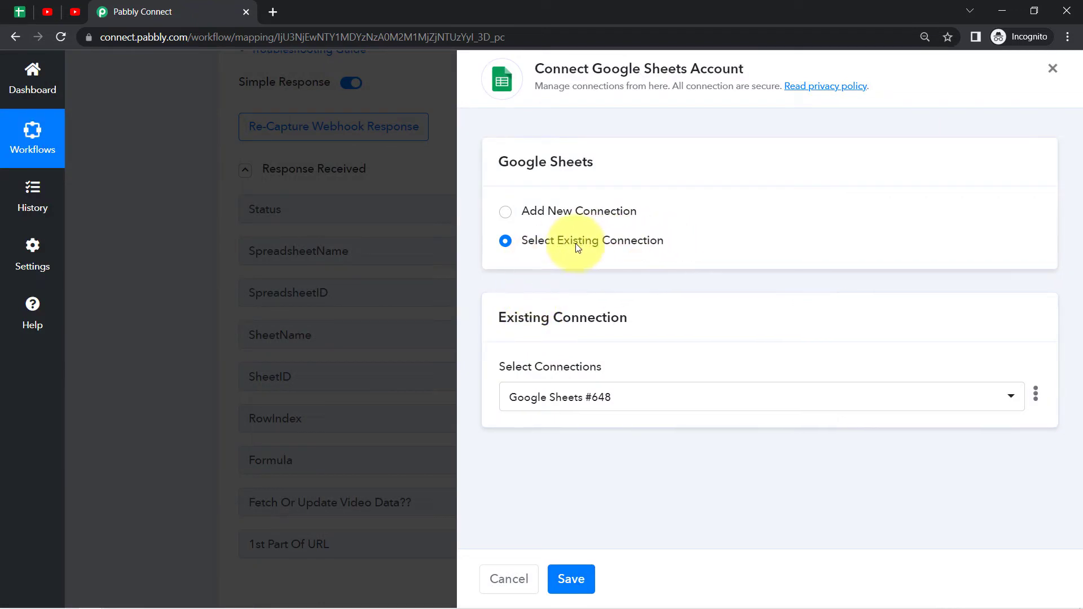
pyautogui.click(570, 581)
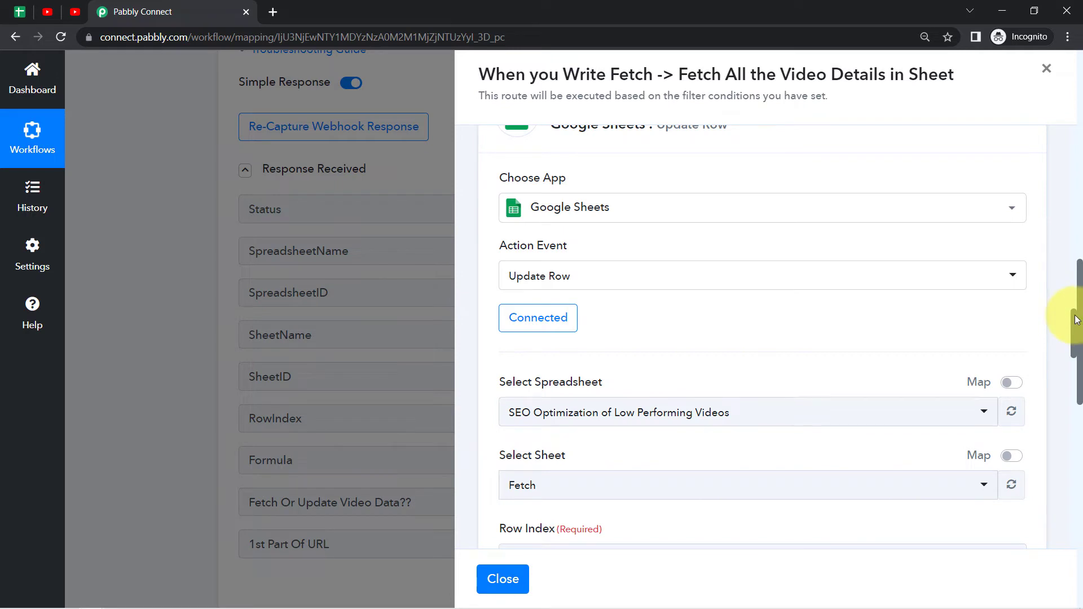
pyautogui.scroll(-5, 1076, 330)
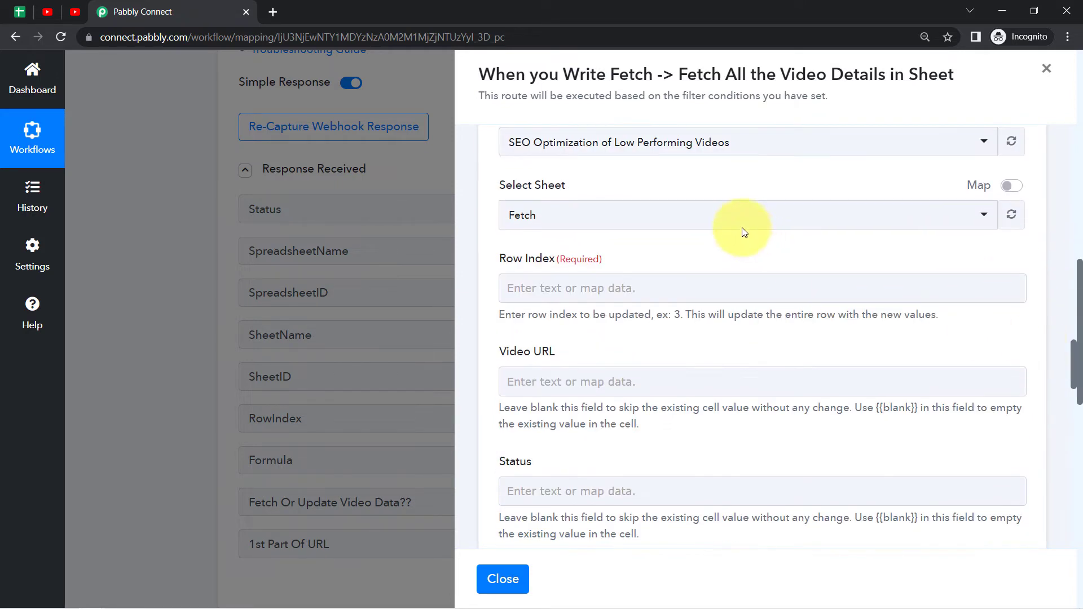
pyautogui.click(605, 143)
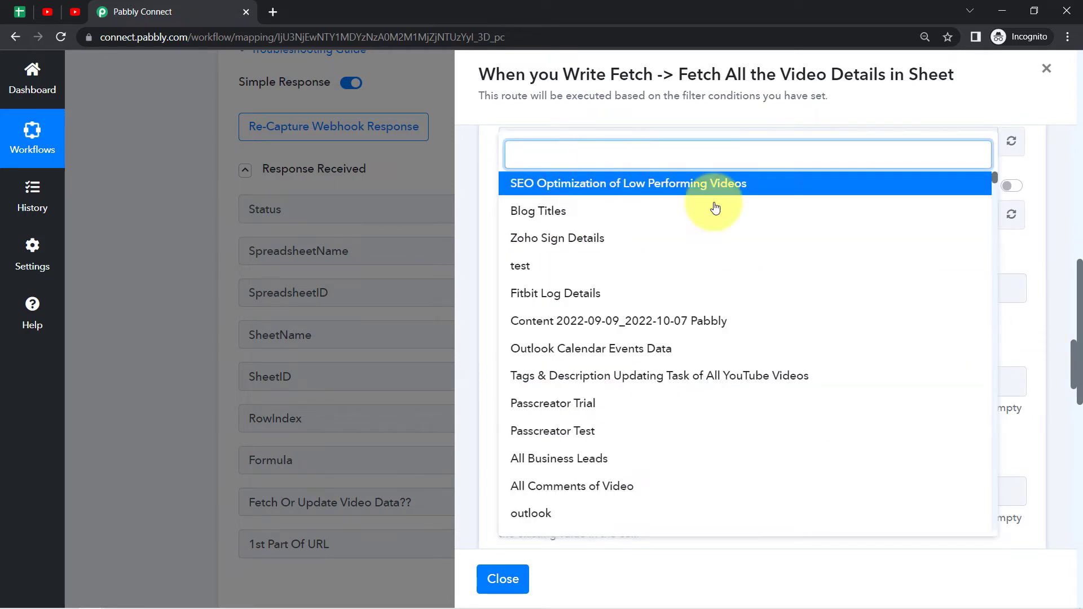
pyautogui.moveTo(1073, 362); pyautogui.dragTo(1073, 354)
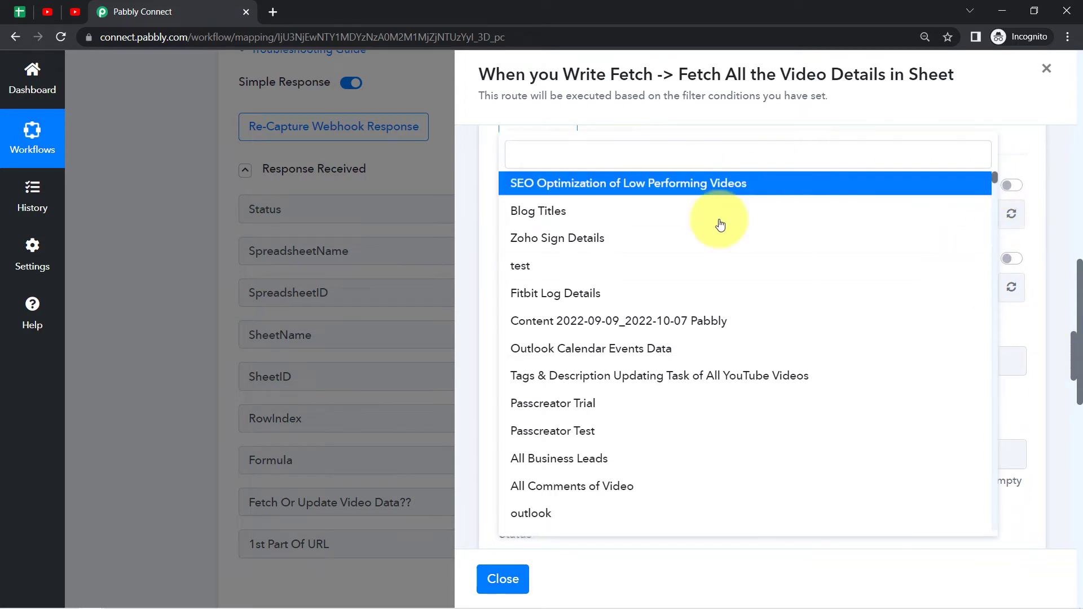
pyautogui.click(592, 187)
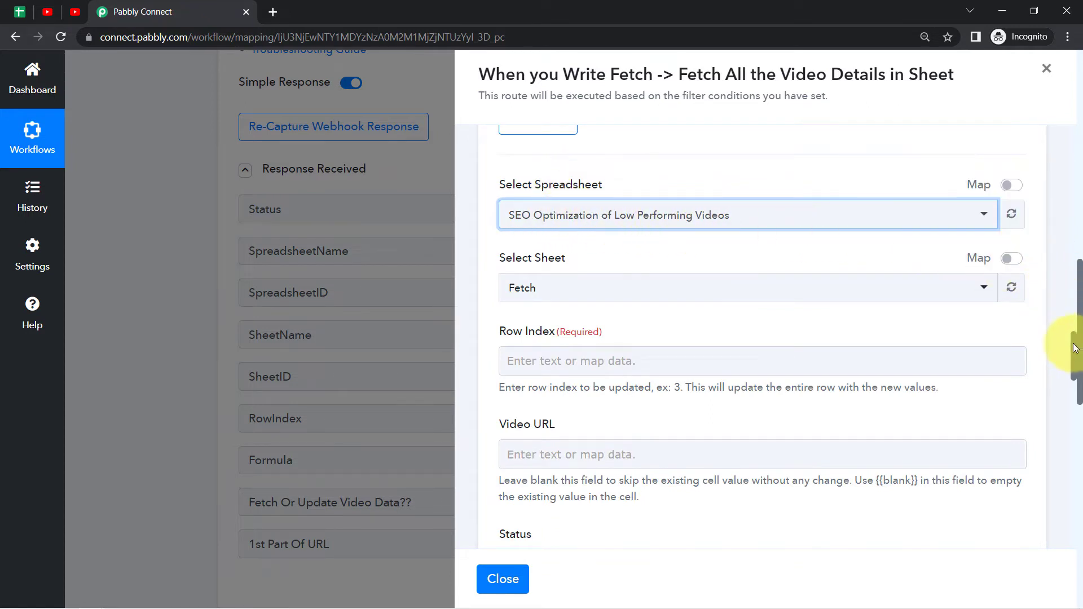
pyautogui.scroll(2, 1075, 348)
# Step: Compare the spreadsheet's title in Google Sheets with the spreadsheet chosen in the Update Row action
pyautogui.click(20, 11)
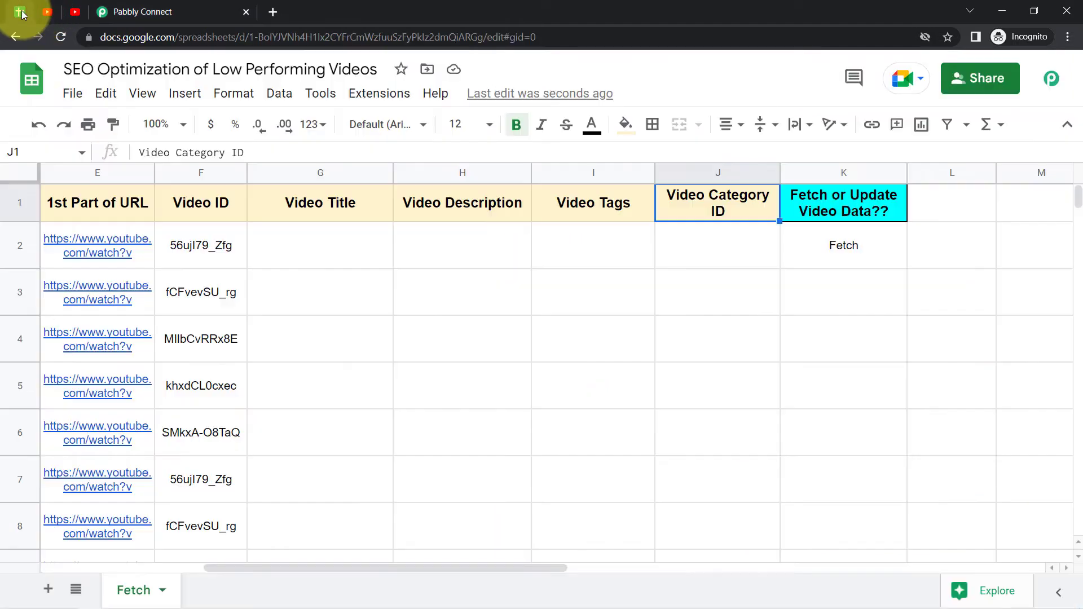
pyautogui.moveTo(80, 71); pyautogui.dragTo(314, 75)
pyautogui.click(314, 74)
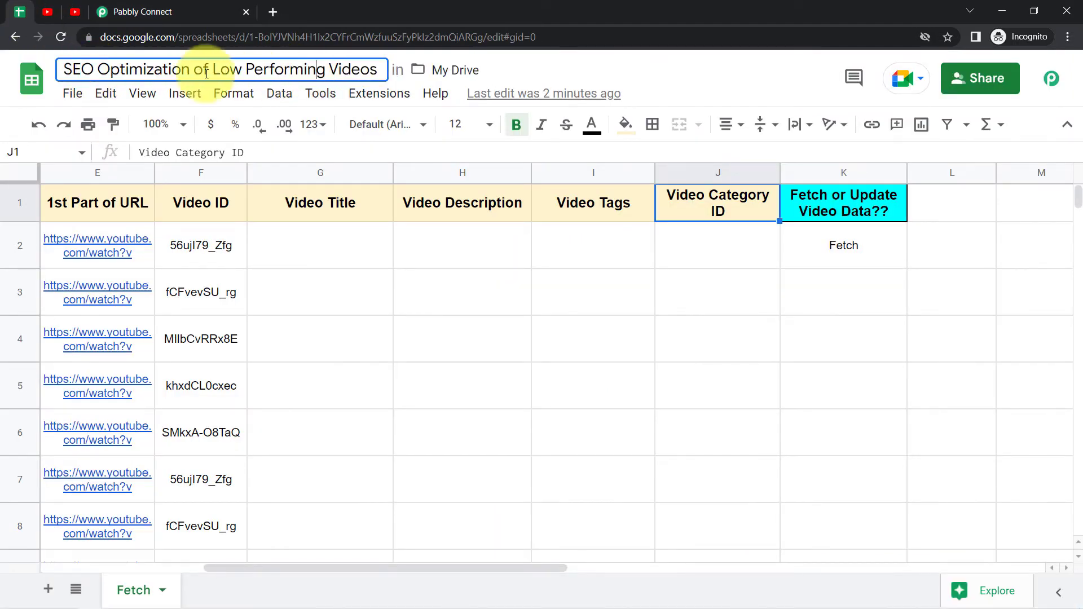
pyautogui.moveTo(101, 71); pyautogui.dragTo(230, 71)
pyautogui.click(136, 12)
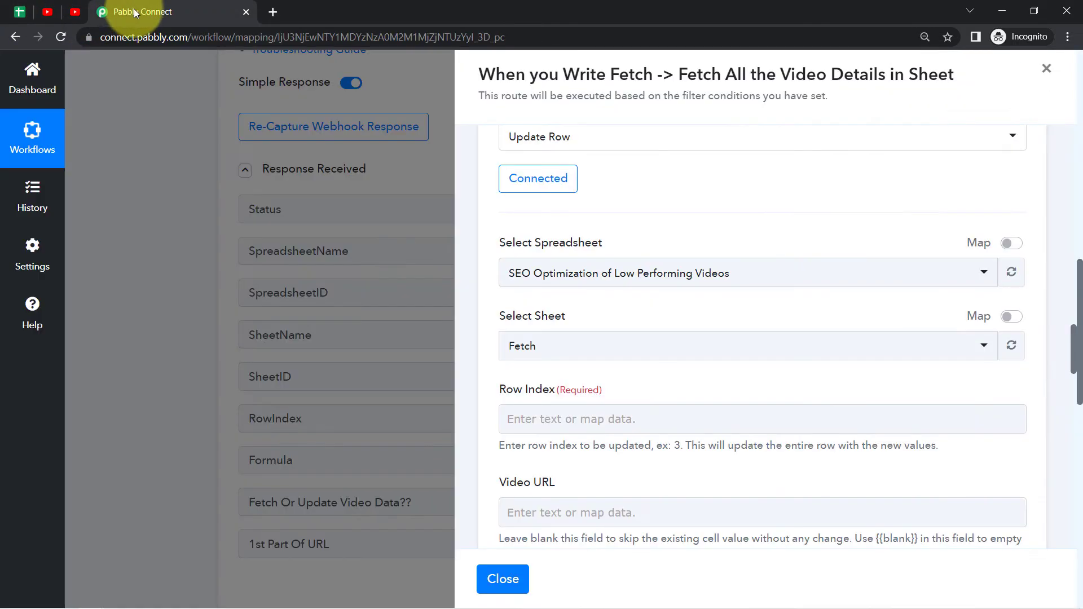
# Step: Keep Fetch as the Update Row action's sheet, checking it against the sheet name in Google Sheets
pyautogui.moveTo(493, 326); pyautogui.dragTo(542, 356)
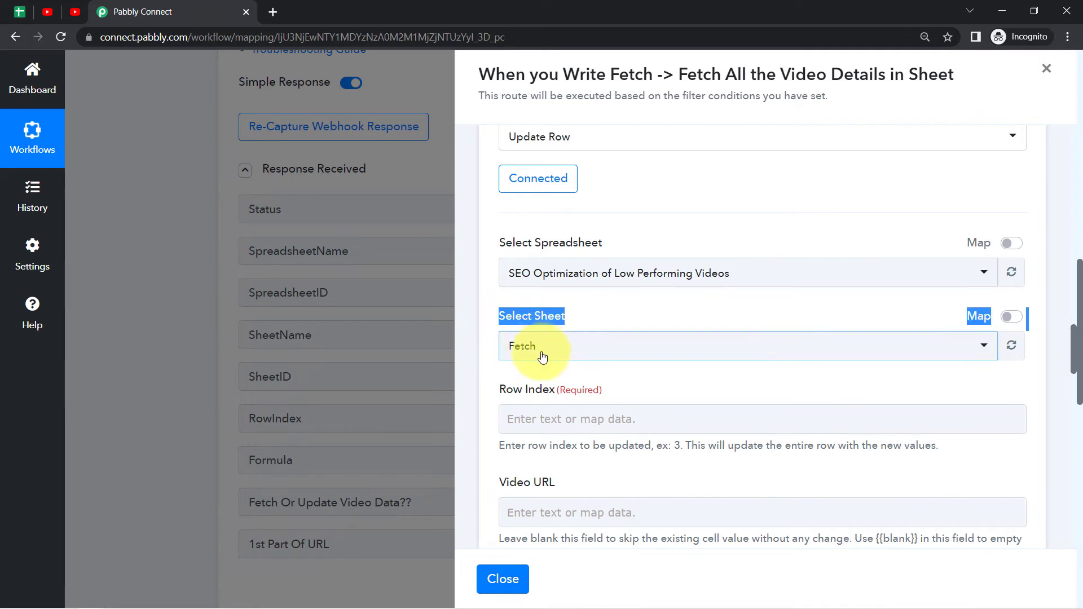
pyautogui.click(534, 353)
pyautogui.click(535, 353)
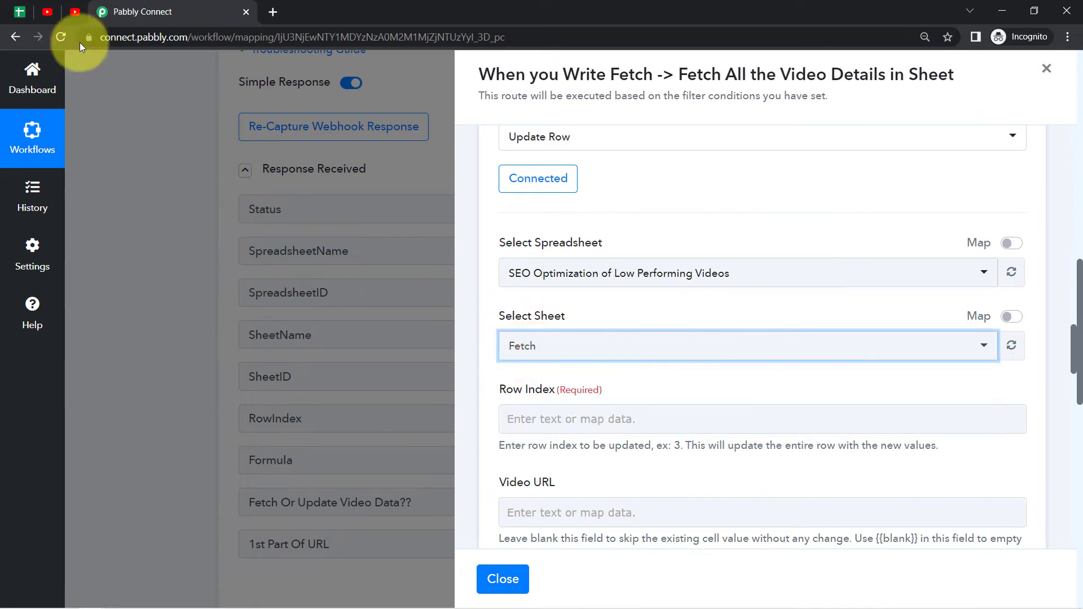
pyautogui.click(24, 12)
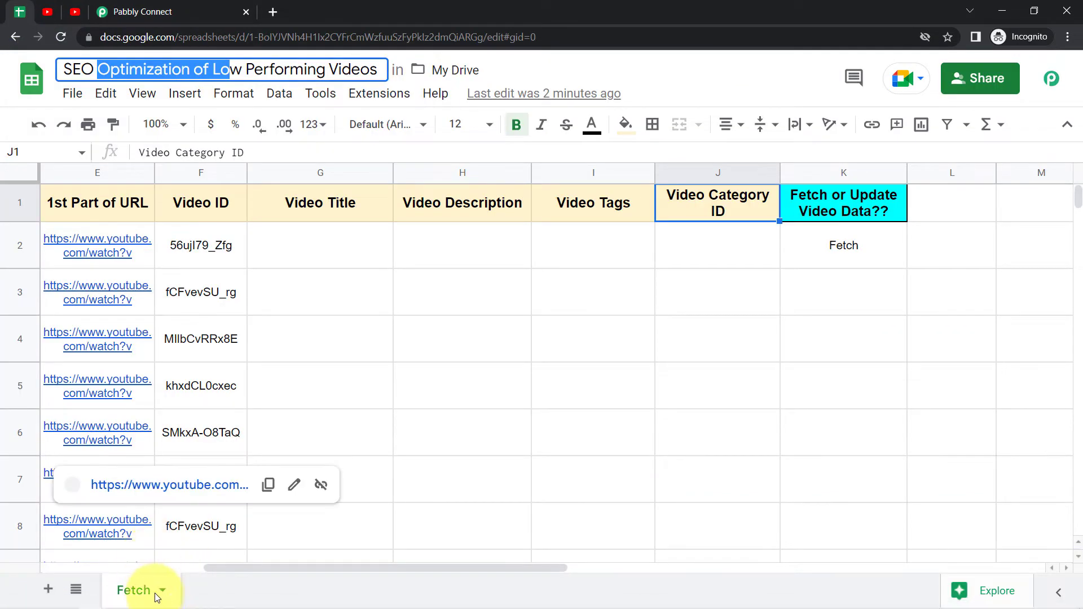
pyautogui.click(219, 6)
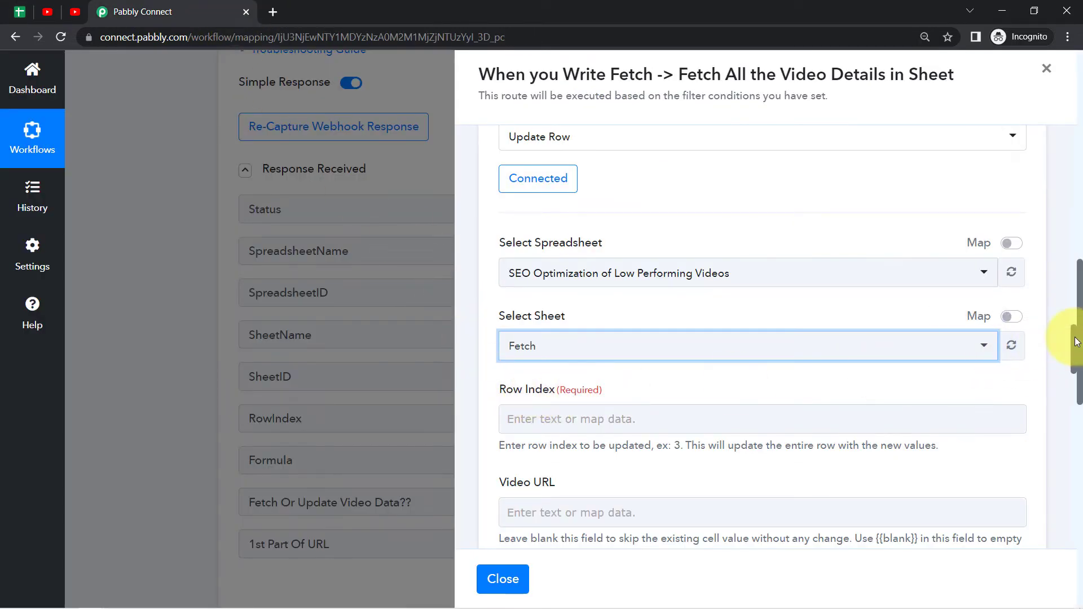
pyautogui.scroll(-2, 1075, 346)
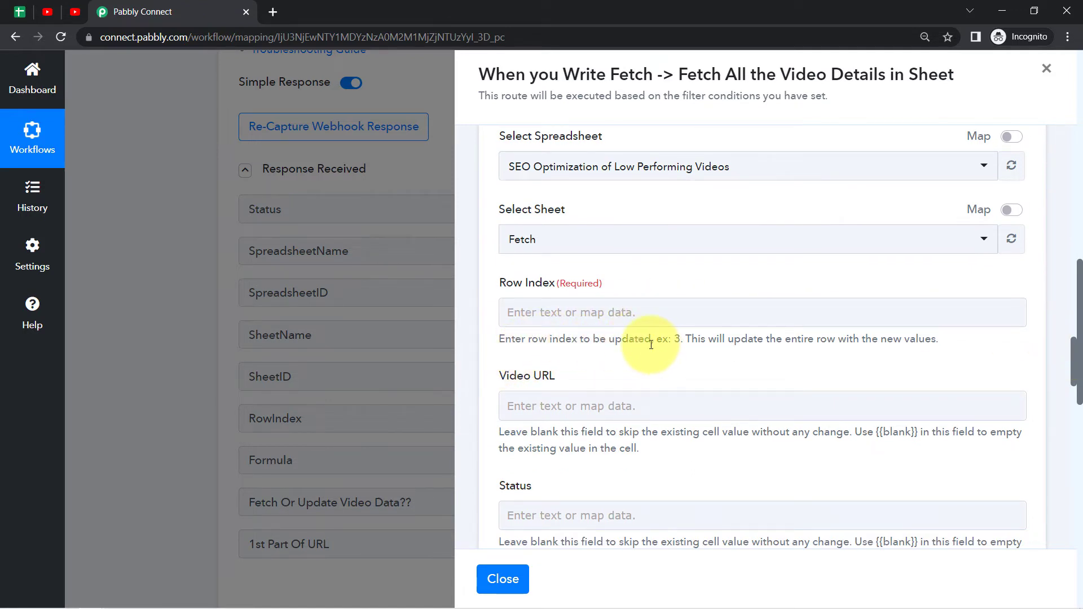
pyautogui.moveTo(652, 343); pyautogui.dragTo(663, 345)
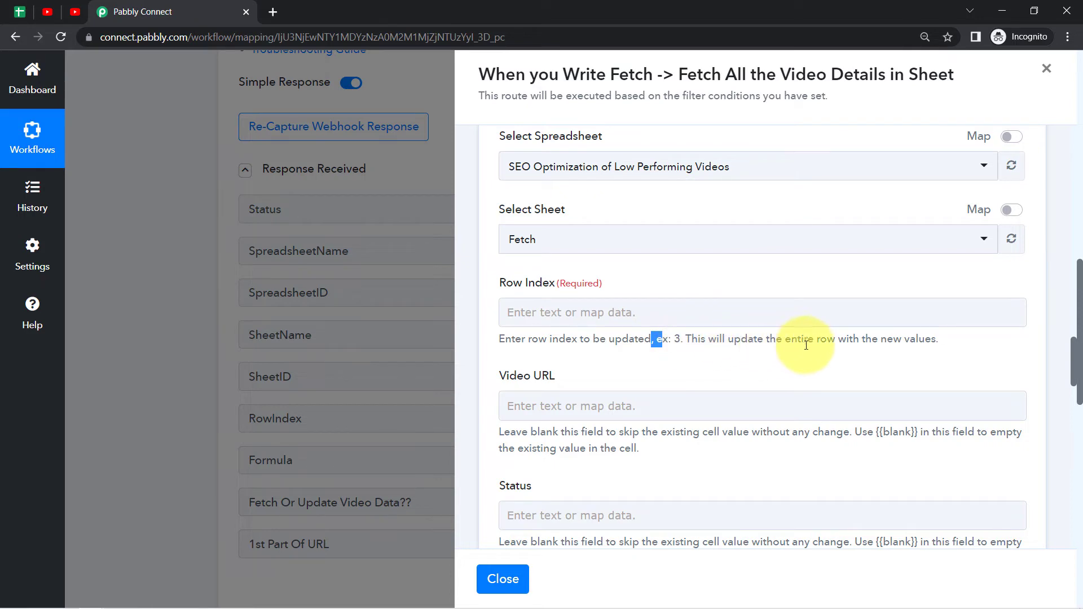
pyautogui.moveTo(916, 343); pyautogui.dragTo(834, 341)
pyautogui.click(833, 341)
# Step: Switch to the SEO Optimization of Low Performing Videos spreadsheet and examine row 2's URL part, Video ID and video detail cells
pyautogui.click(15, 15)
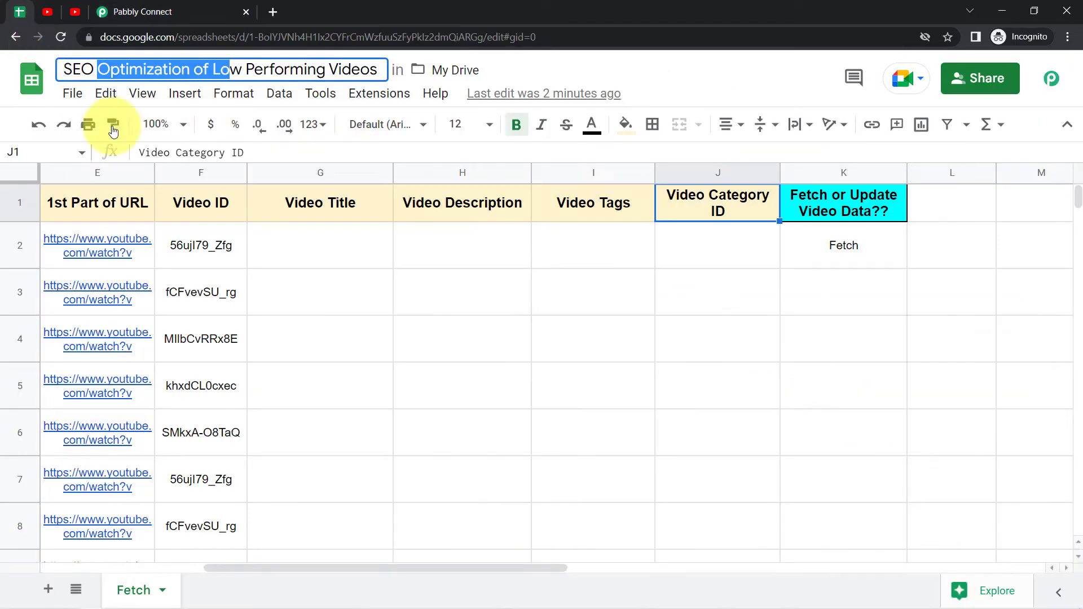
pyautogui.click(20, 237)
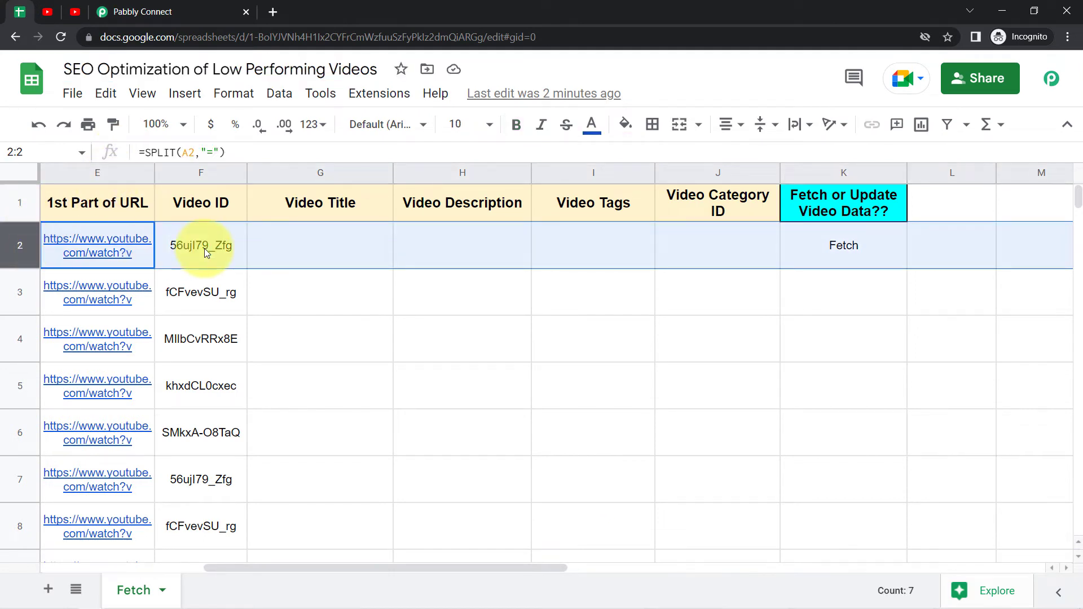
pyautogui.click(277, 249)
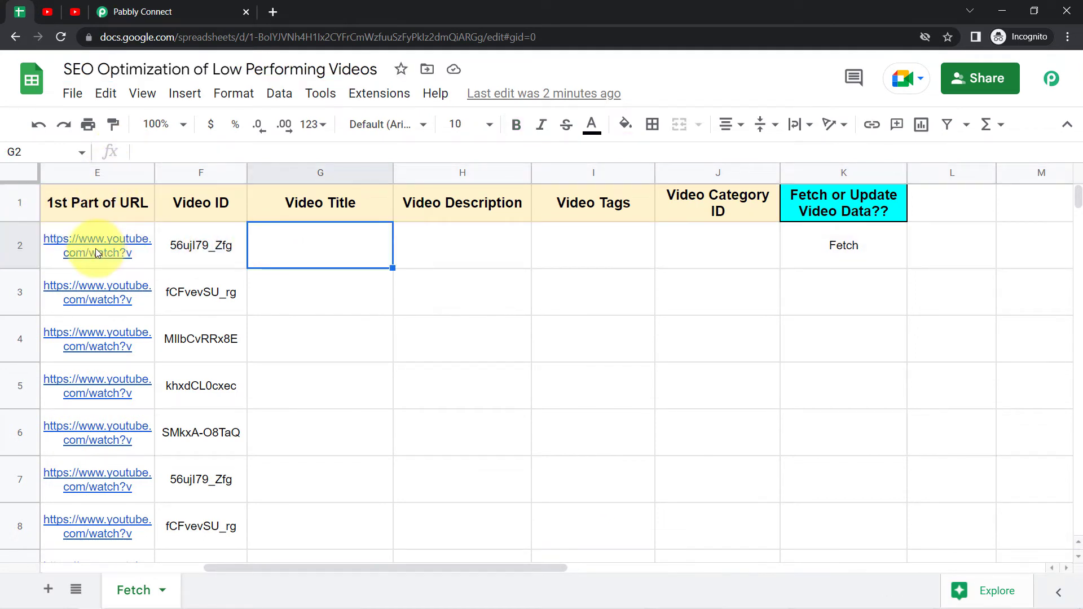
pyautogui.click(208, 251)
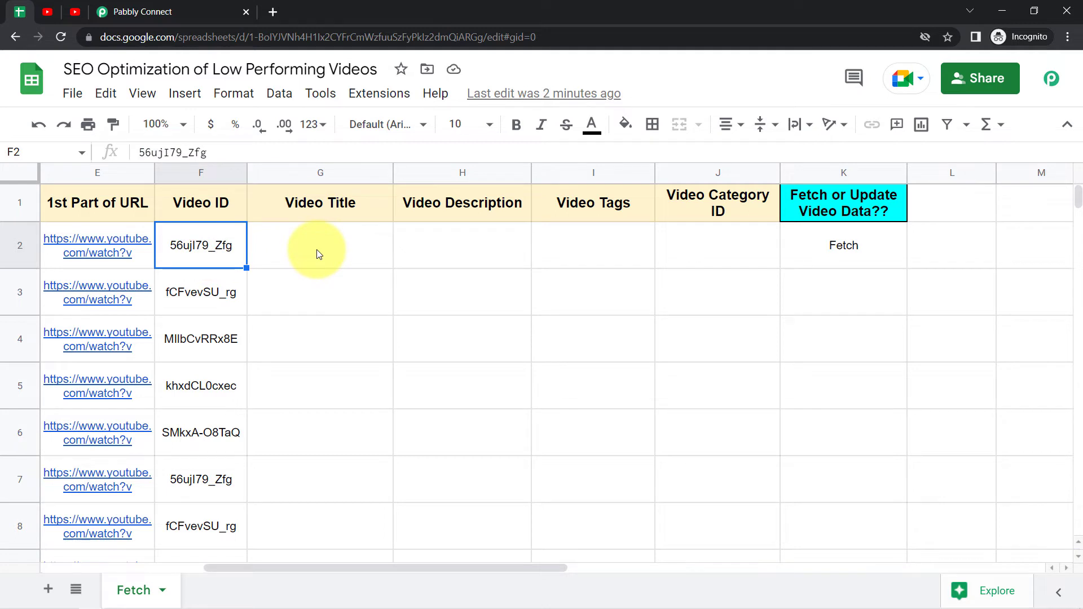
pyautogui.moveTo(318, 254); pyautogui.dragTo(716, 245)
pyautogui.click(205, 252)
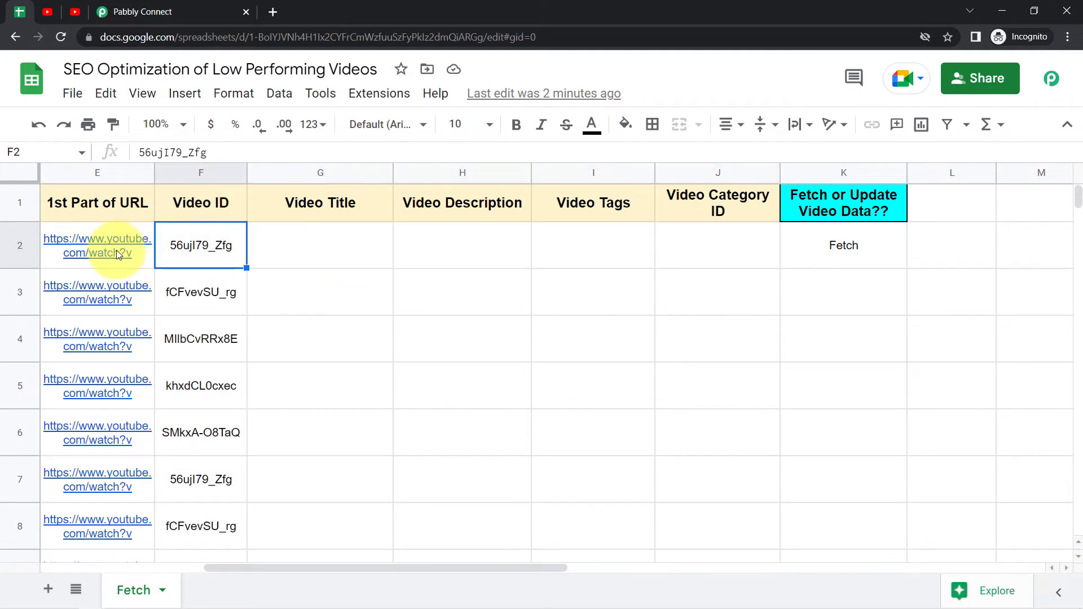
pyautogui.click(116, 250)
pyautogui.click(207, 253)
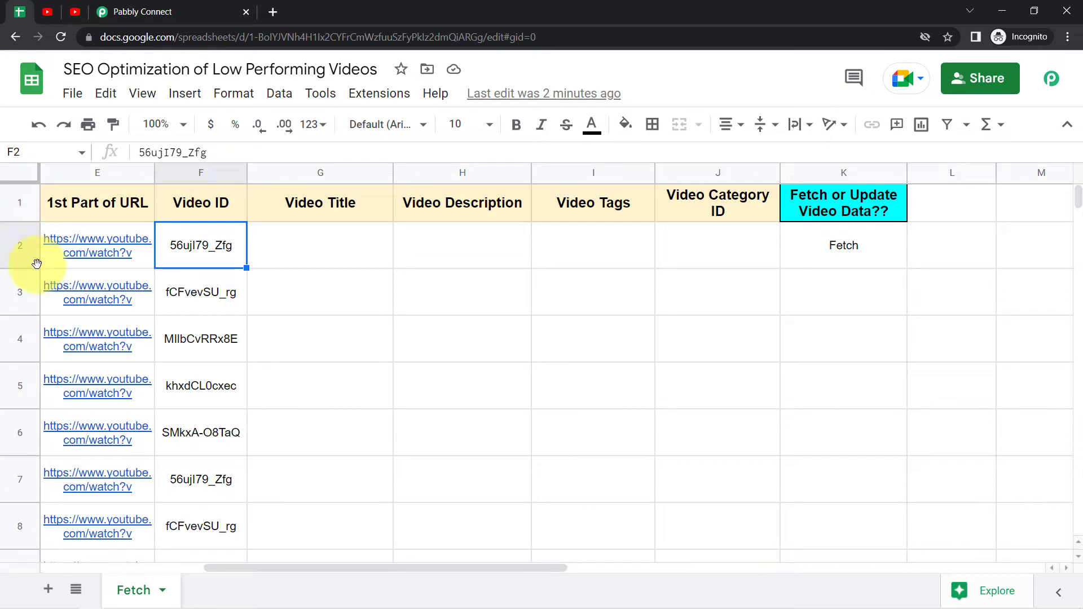
# Step: In Pabbly Connect, map the Row Index field to RowIndex from the Google Sheets: New or Updated Spreadsheet Row step
pyautogui.click(141, 11)
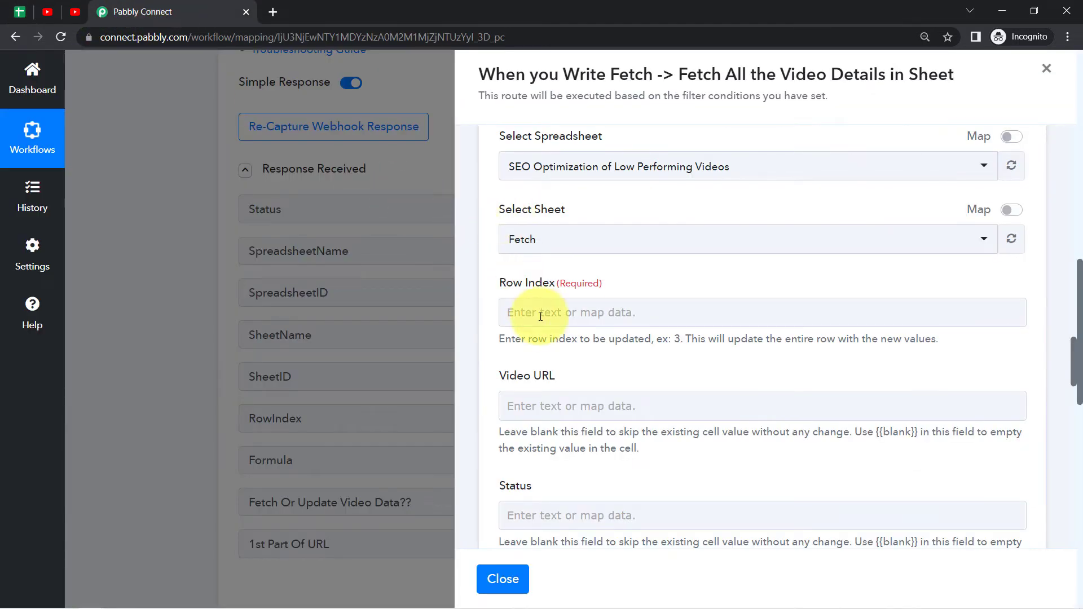
pyautogui.click(516, 320)
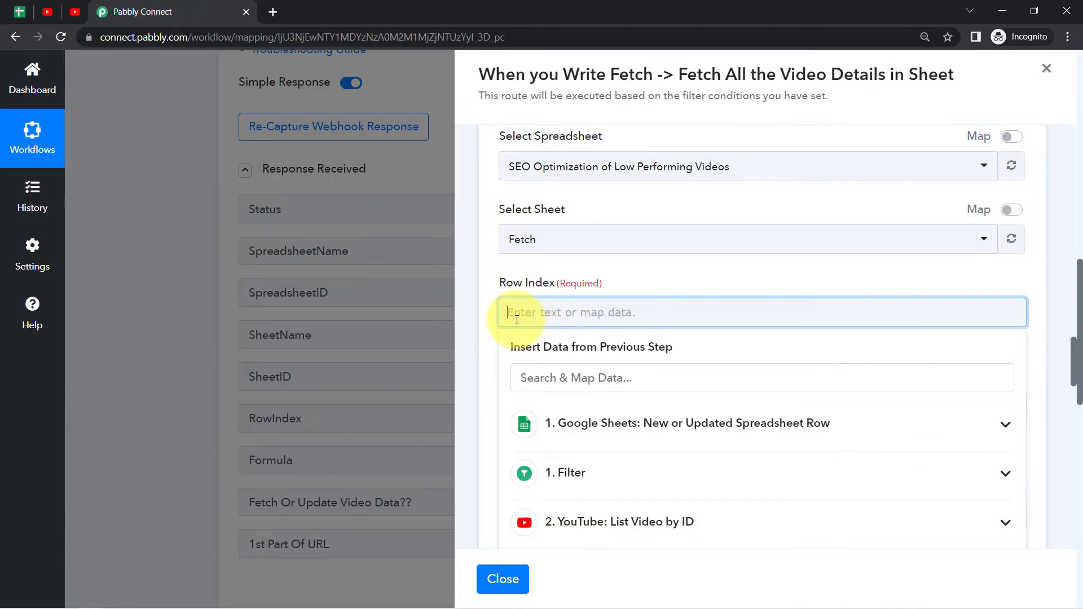
pyautogui.click(631, 431)
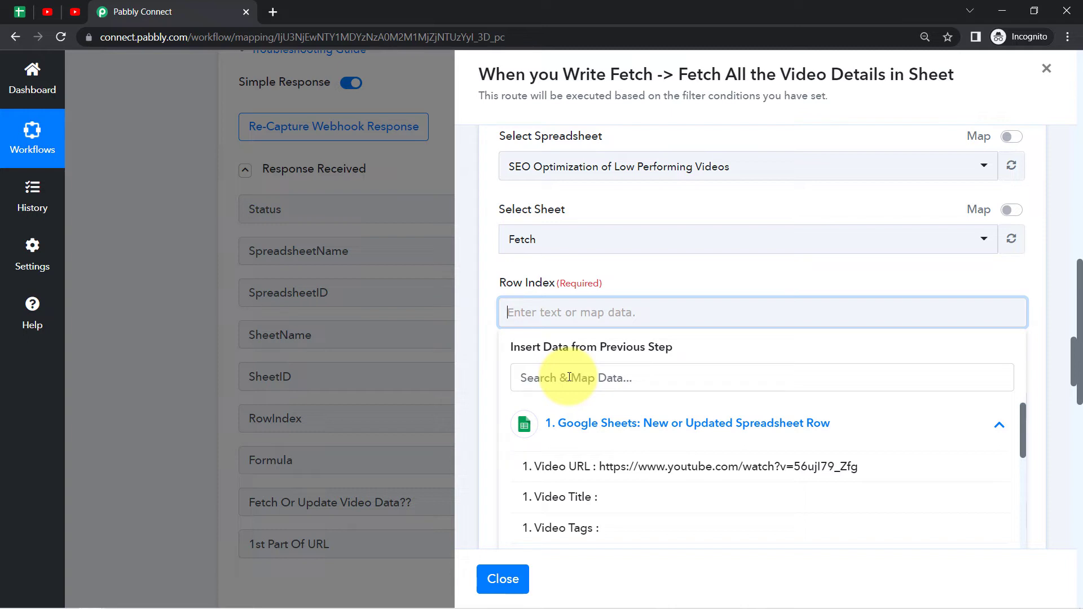
pyautogui.click(20, 11)
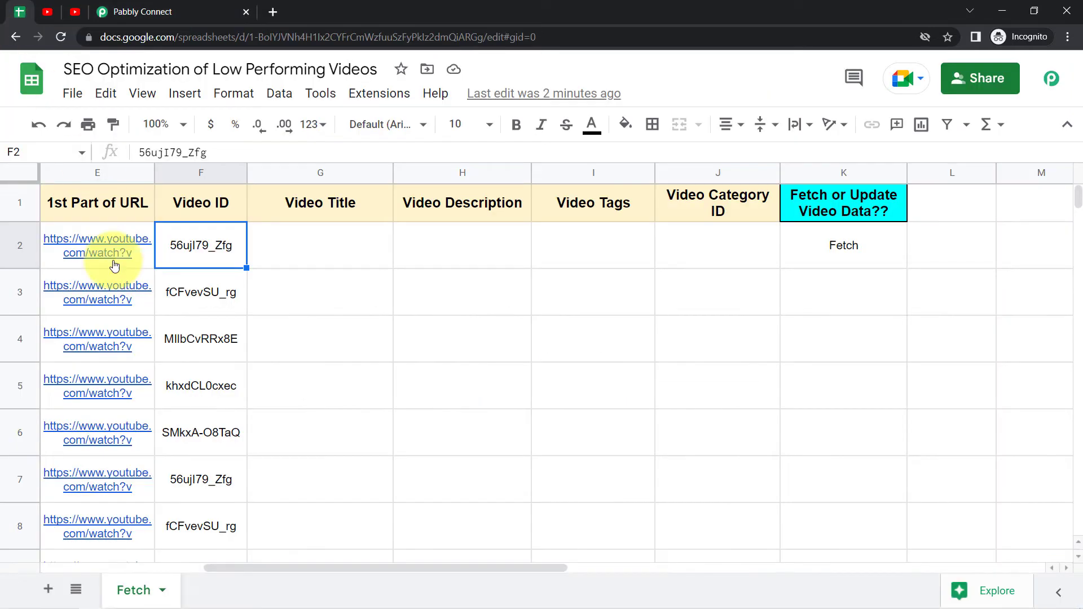
pyautogui.click(181, 398)
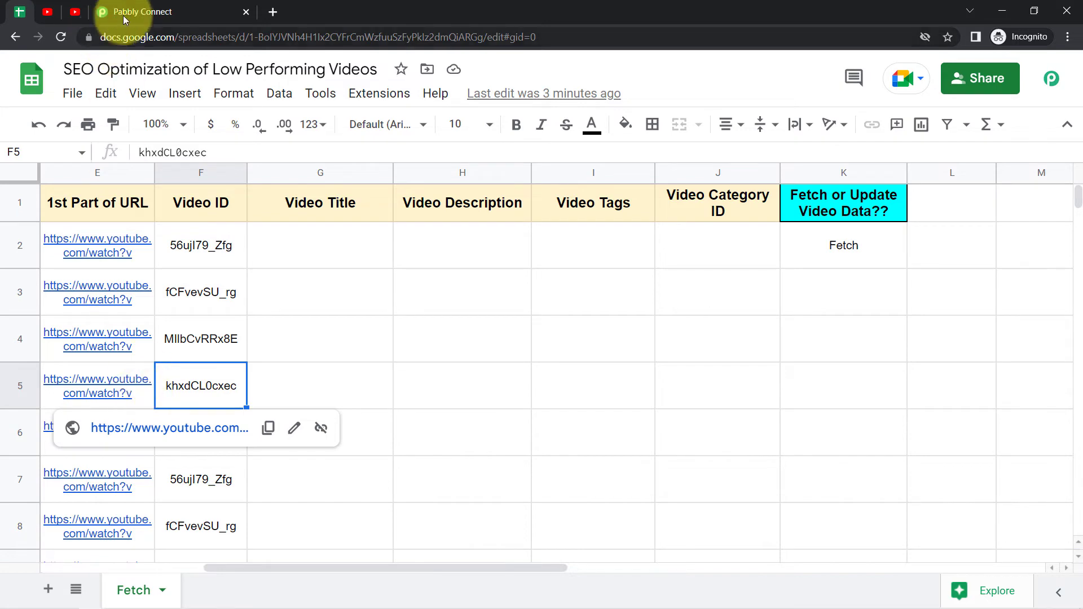
pyautogui.click(152, 7)
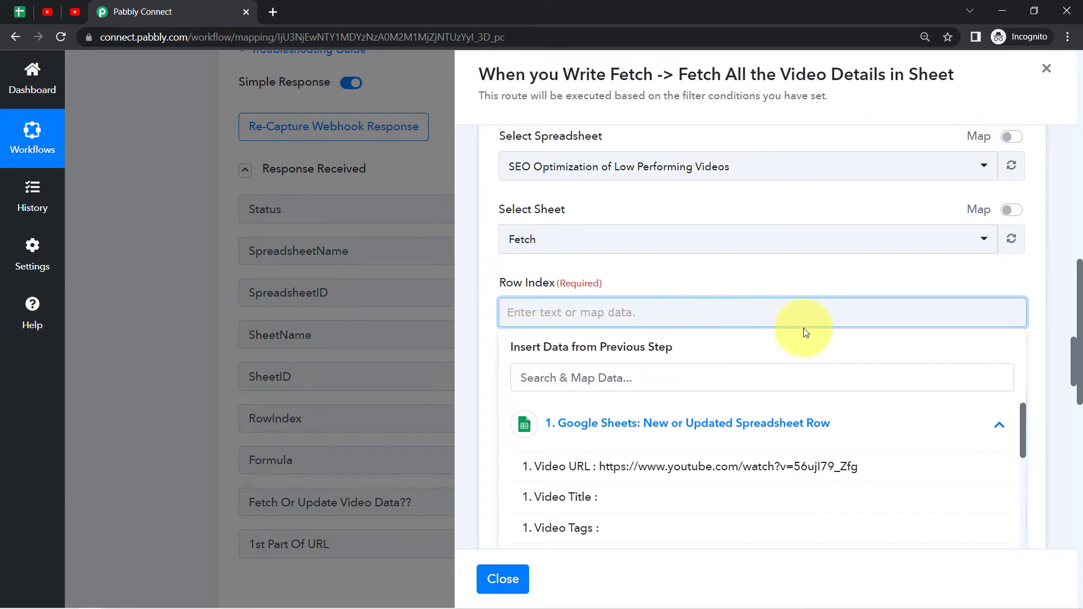
pyautogui.click(571, 376)
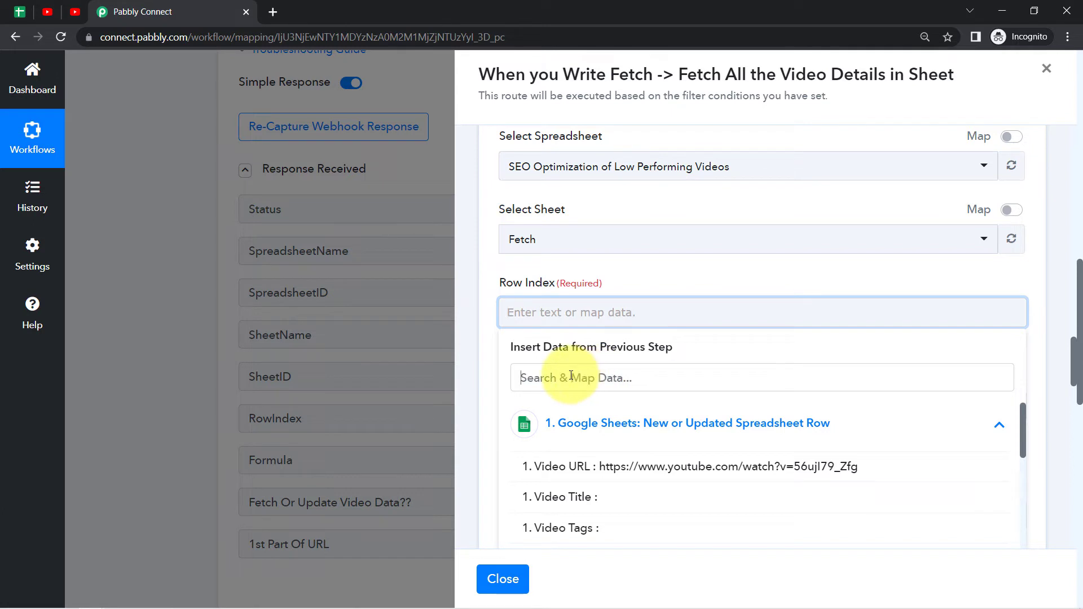
pyautogui.write('row')
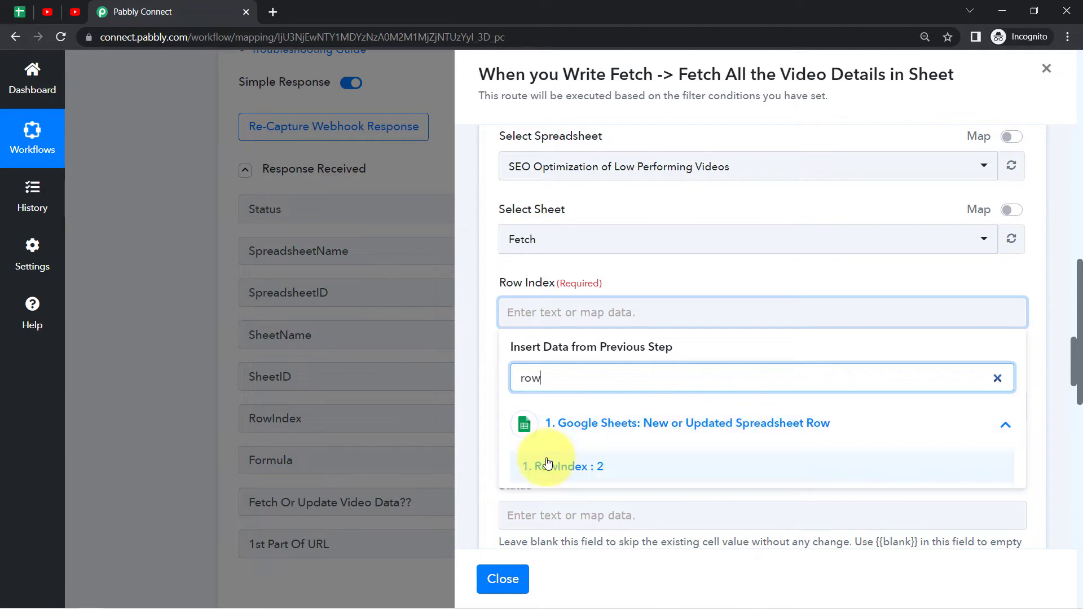
pyautogui.click(580, 468)
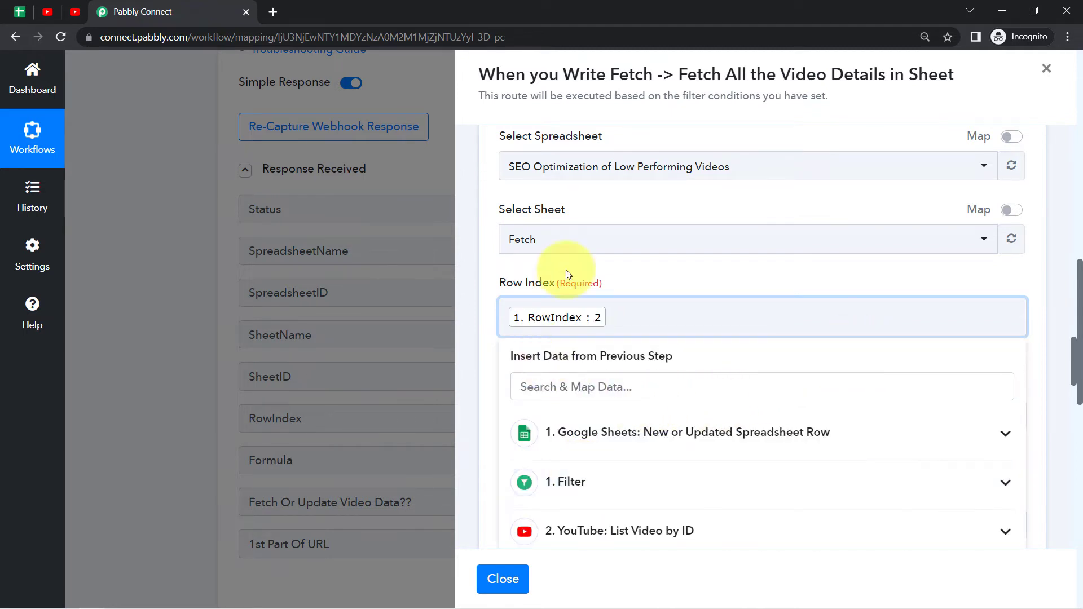
pyautogui.click(562, 284)
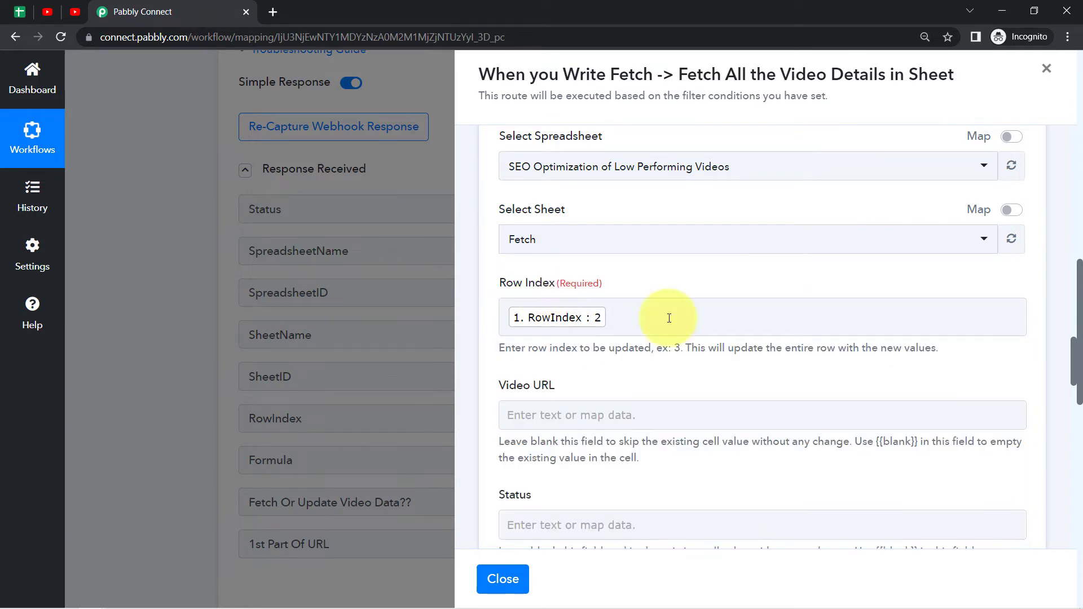
# Step: Compare the remaining mapping fields with the Fetch sheet's Video Title, Video Description, Video Tags, Video Category ID and Fetch or Update columns
pyautogui.moveTo(1075, 360); pyautogui.dragTo(1072, 375)
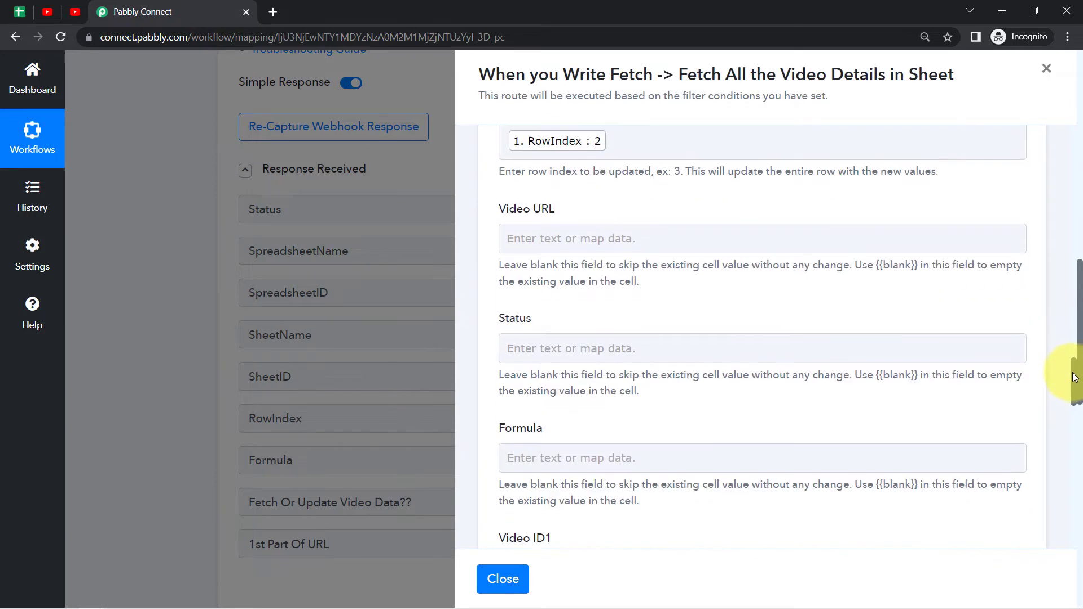
pyautogui.moveTo(530, 312); pyautogui.dragTo(506, 314)
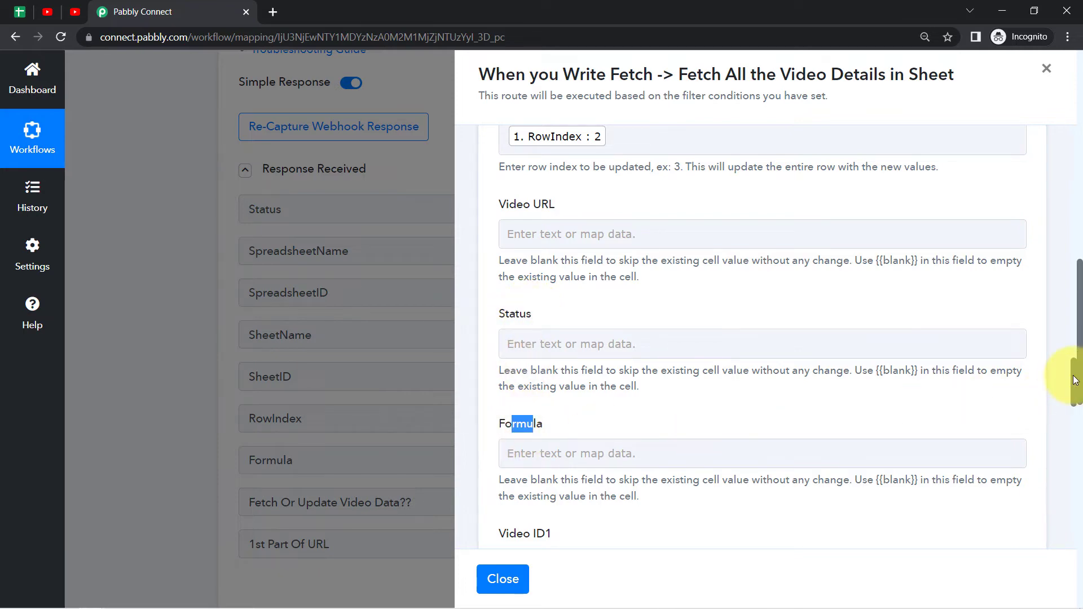
pyautogui.moveTo(1072, 375); pyautogui.dragTo(726, 438)
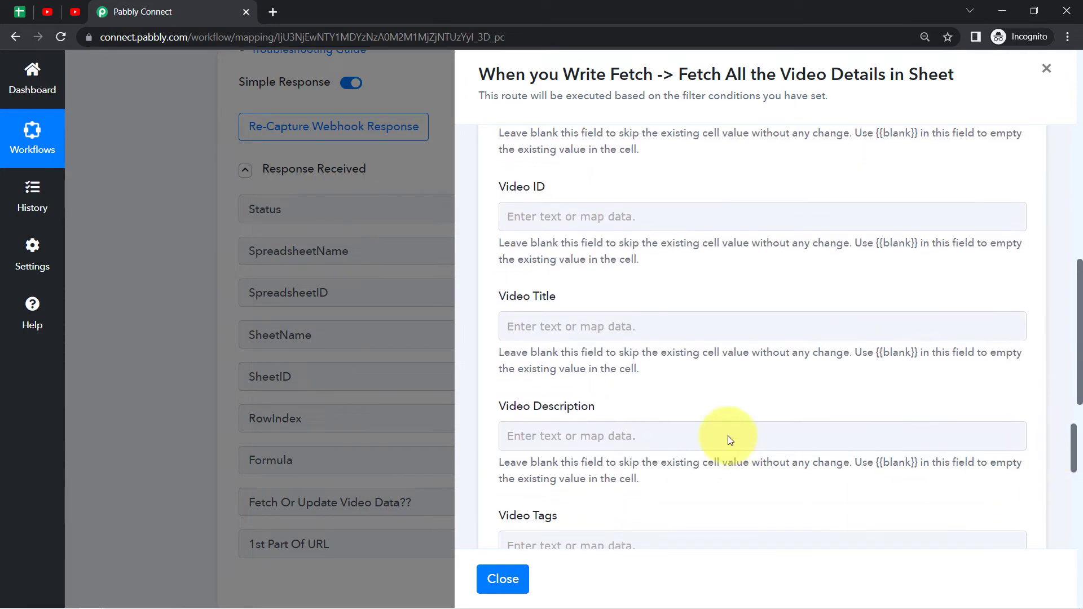
pyautogui.click(29, 11)
pyautogui.click(335, 257)
pyautogui.click(347, 173)
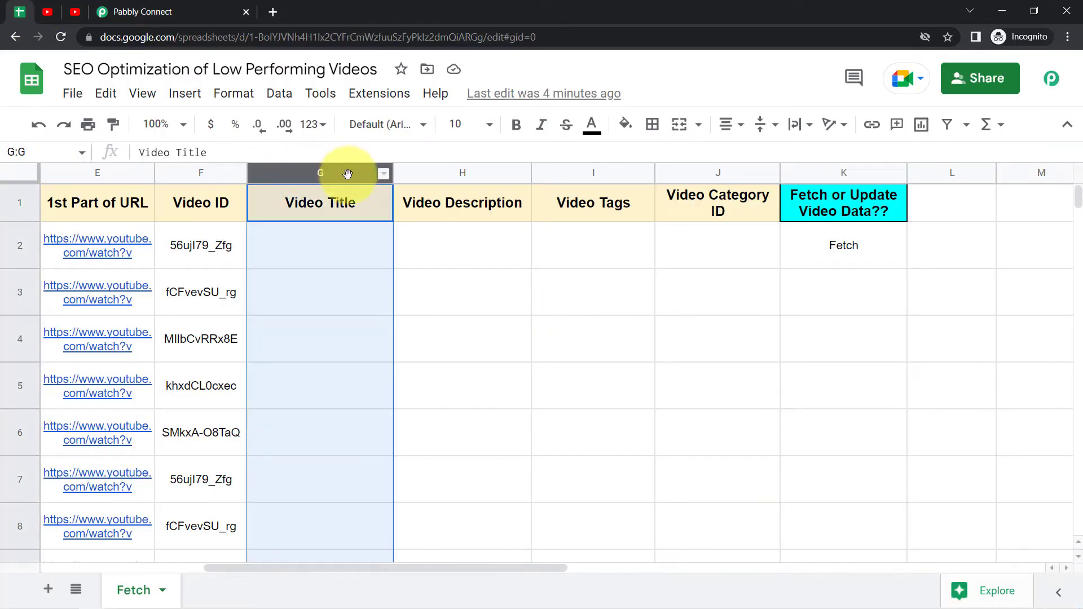
pyautogui.click(479, 173)
pyautogui.click(580, 173)
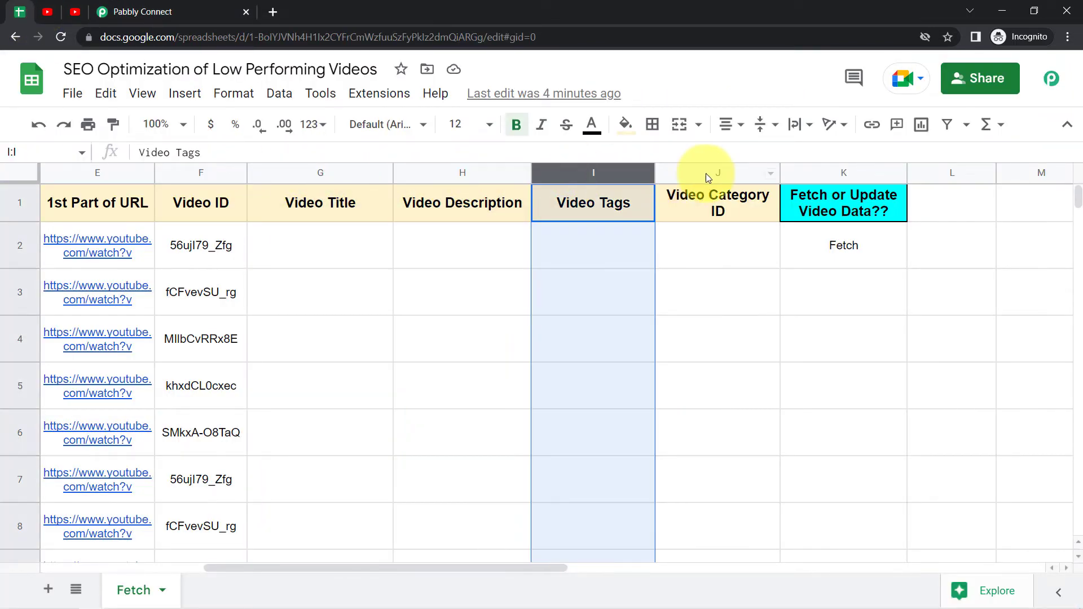
pyautogui.click(705, 174)
pyautogui.click(805, 174)
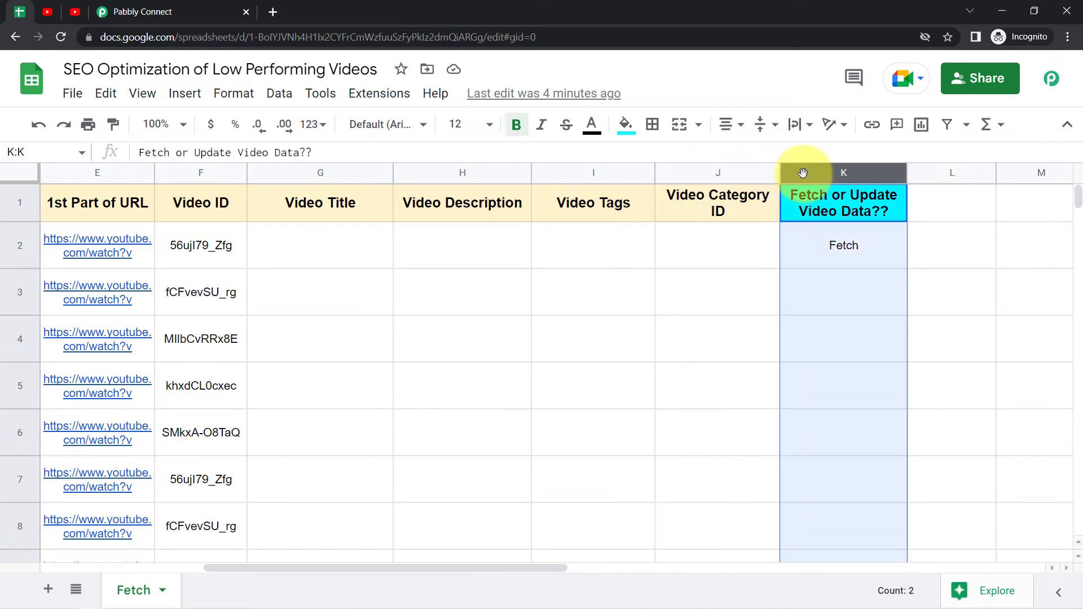
pyautogui.click(192, 8)
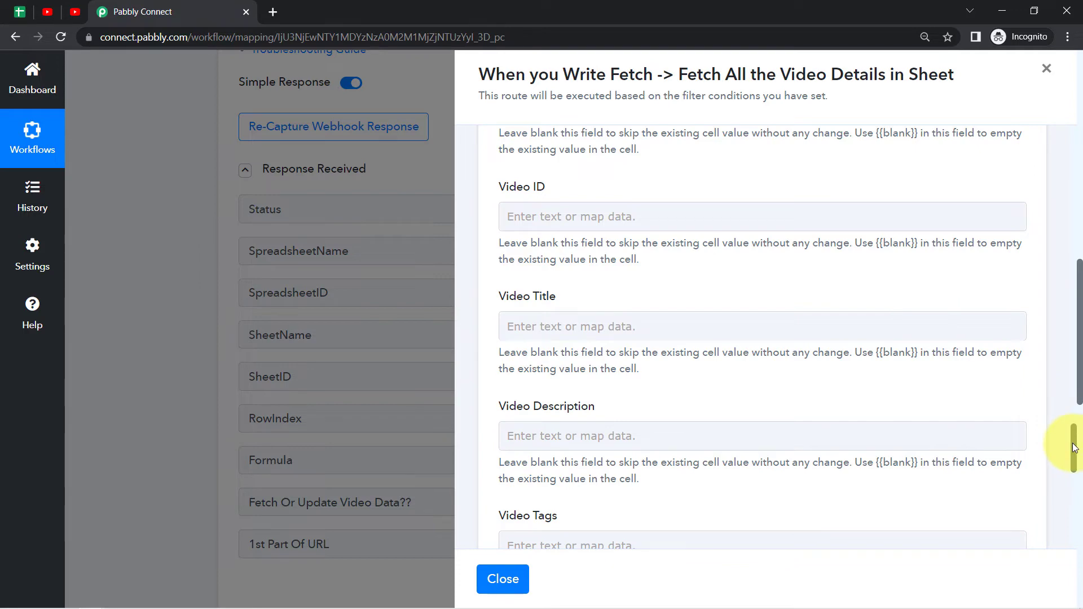
pyautogui.moveTo(1073, 444)
pyautogui.mouseDown()
pyautogui.moveTo(1074, 427)
pyautogui.moveTo(1070, 451)
pyautogui.mouseUp()
pyautogui.click(37, 13)
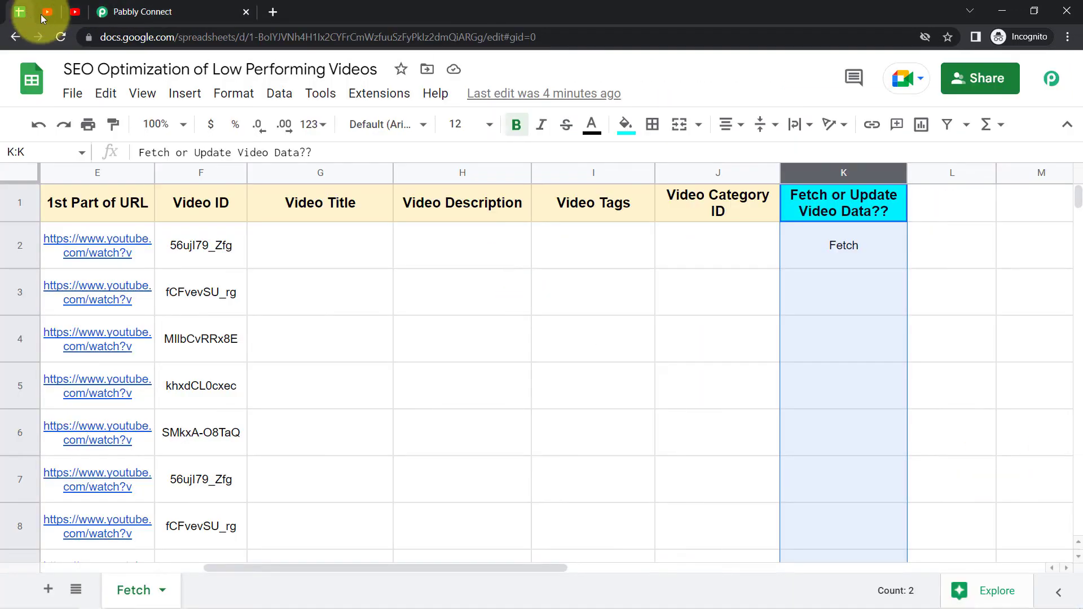
pyautogui.click(370, 298)
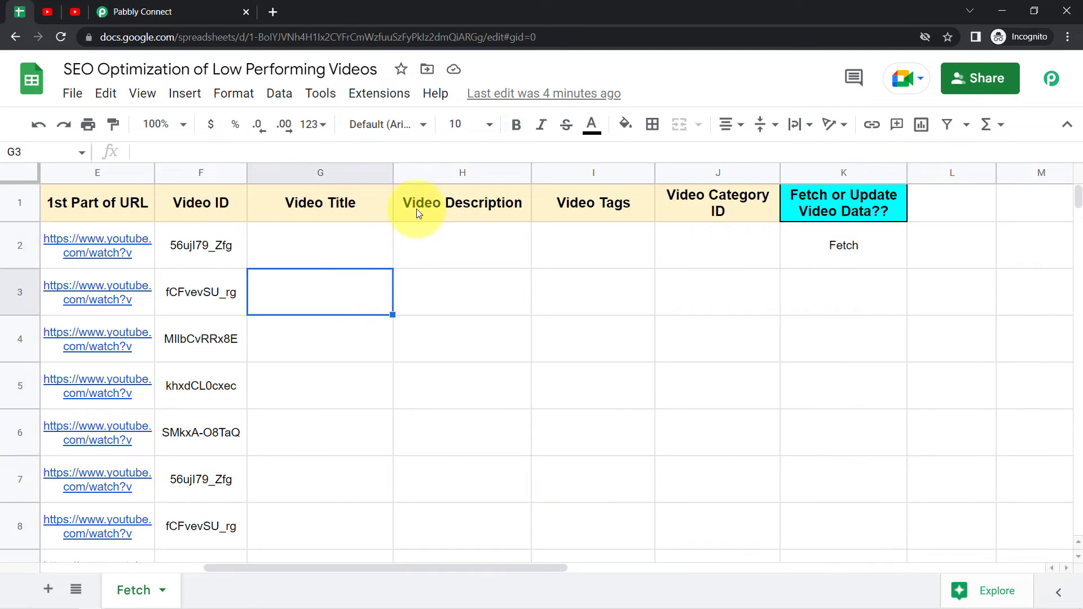
pyautogui.moveTo(350, 204); pyautogui.dragTo(713, 208)
# Step: In Pabbly Connect, map the Video Title field to Items 0 Snippet Title from the YouTube: List Video by ID step
pyautogui.click(161, 12)
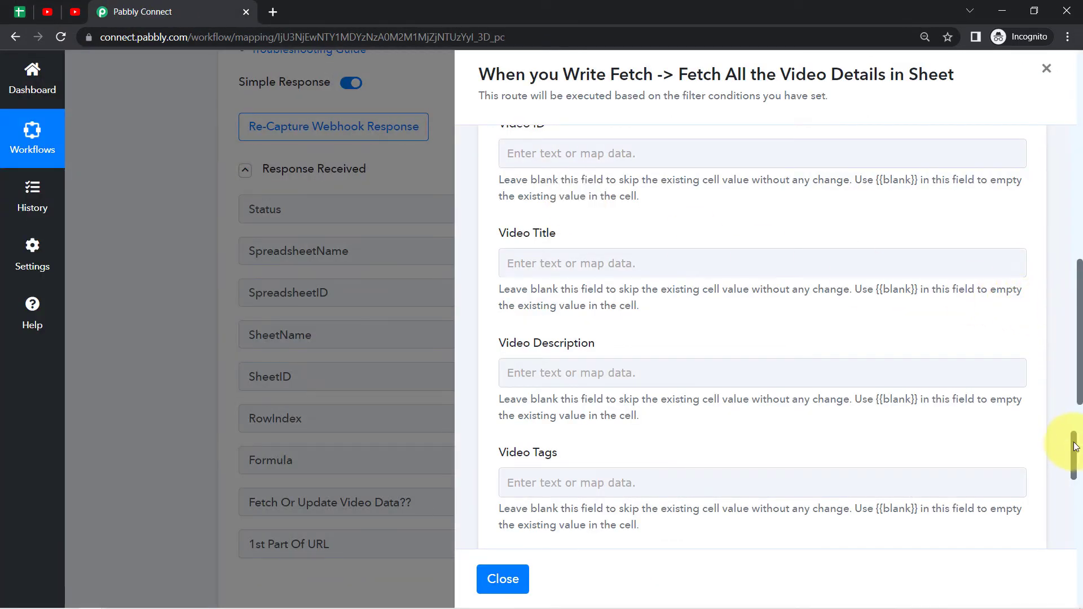
pyautogui.scroll(-2, 1075, 446)
pyautogui.click(526, 179)
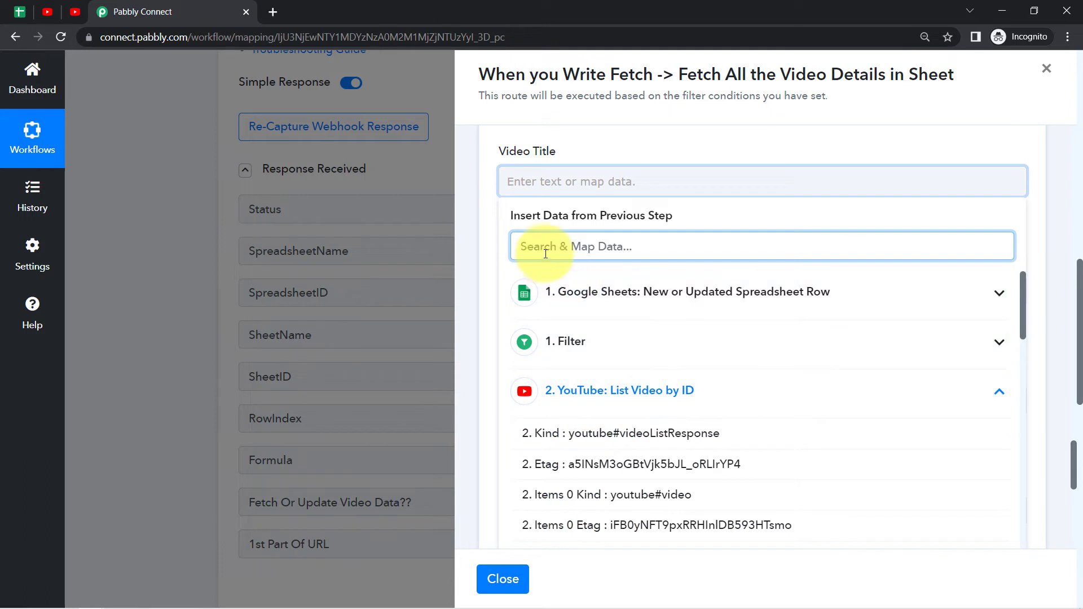
pyautogui.write('tit')
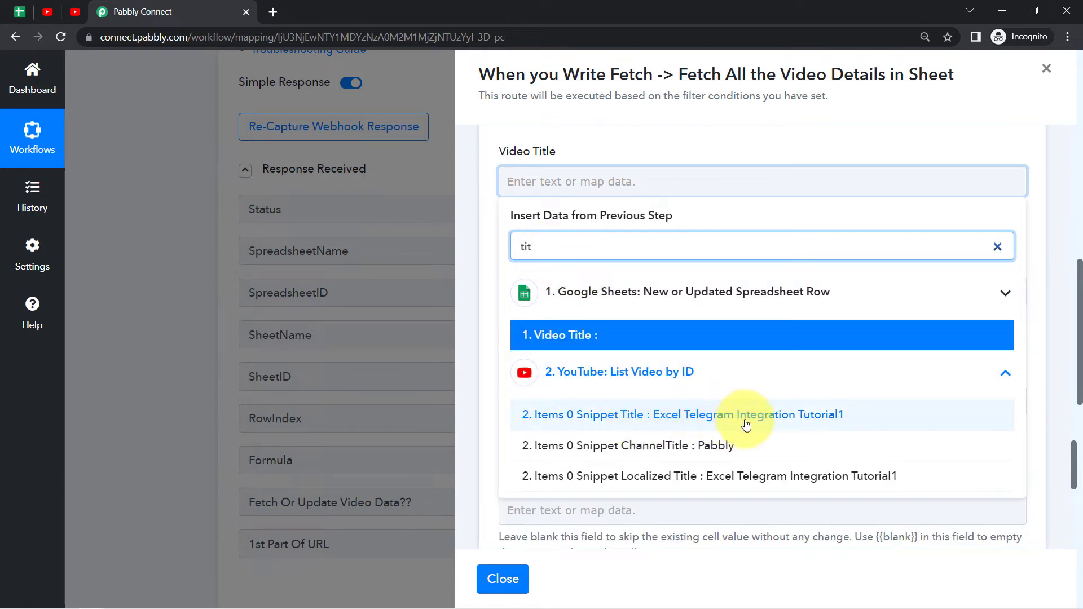
pyautogui.click(776, 424)
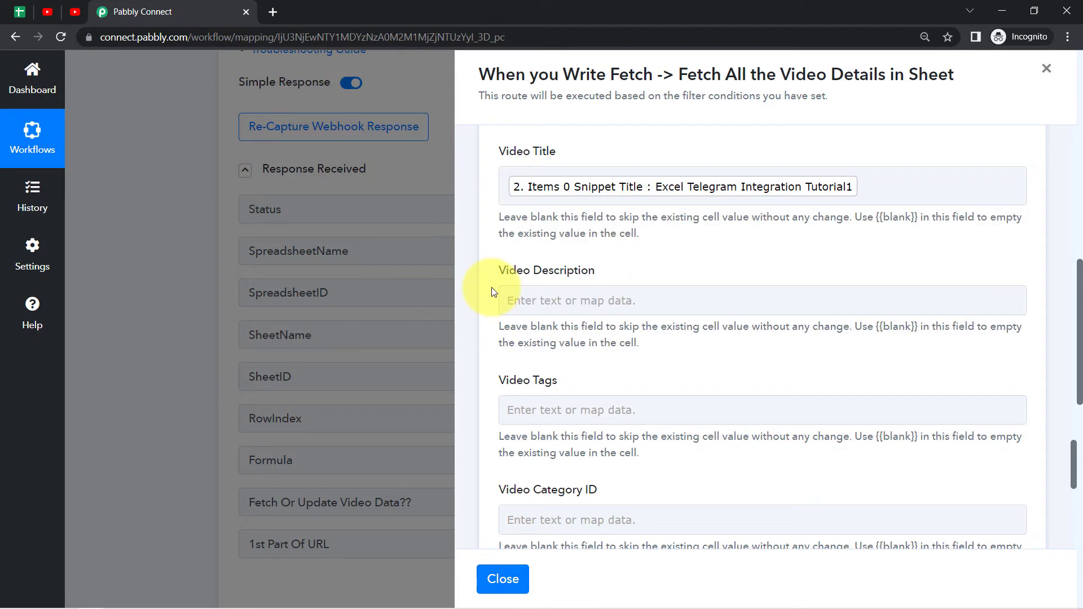
# Step: Map the Video Description field to Items 0 Snippet Description from the YouTube: List Video by ID step
pyautogui.click(551, 302)
pyautogui.click(551, 364)
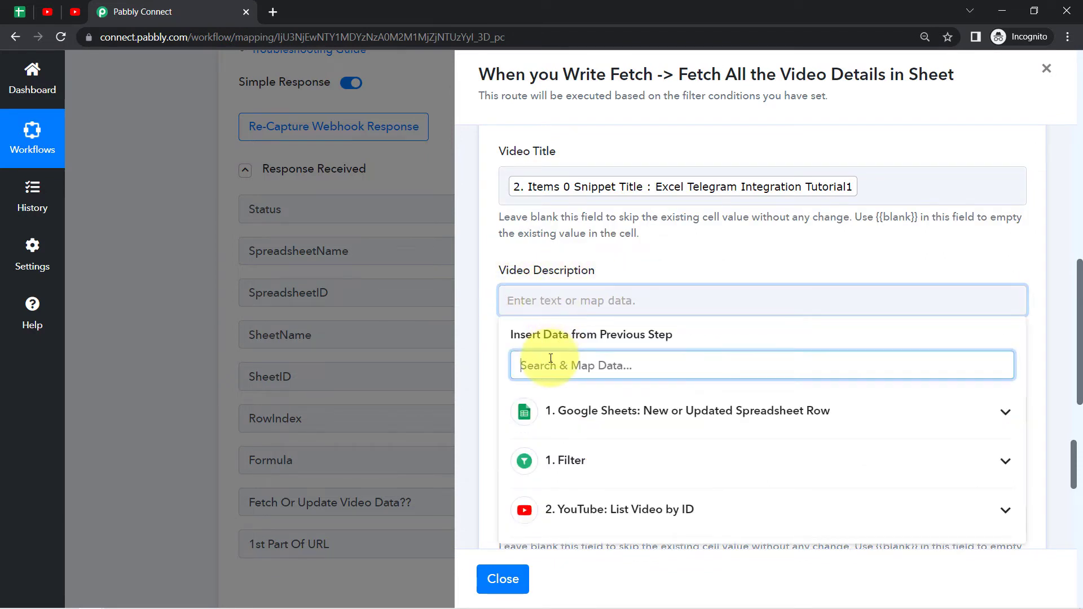
pyautogui.write('desc')
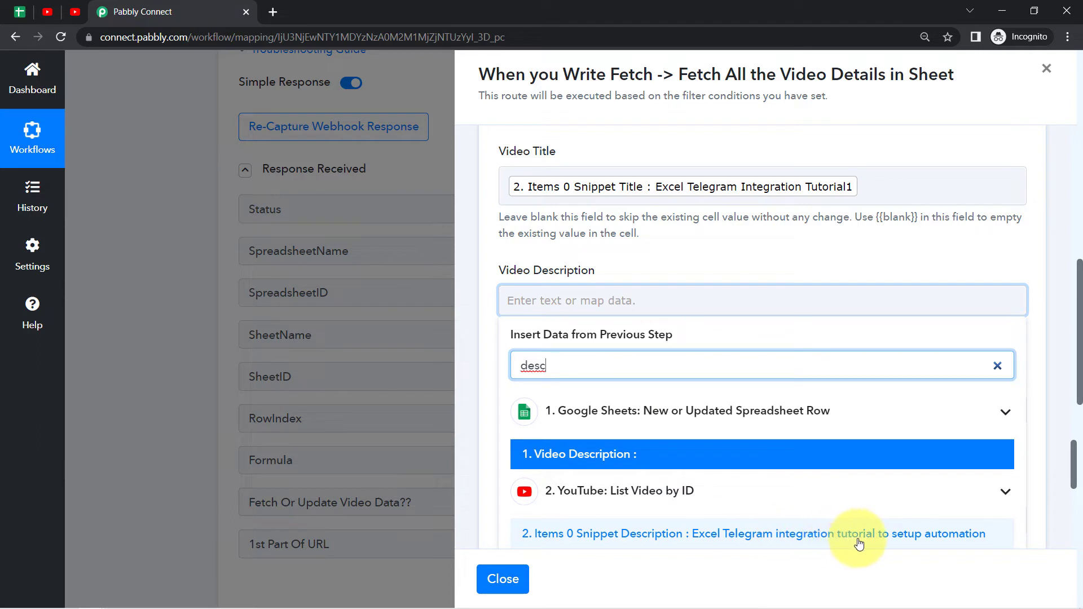
pyautogui.click(887, 543)
pyautogui.click(637, 263)
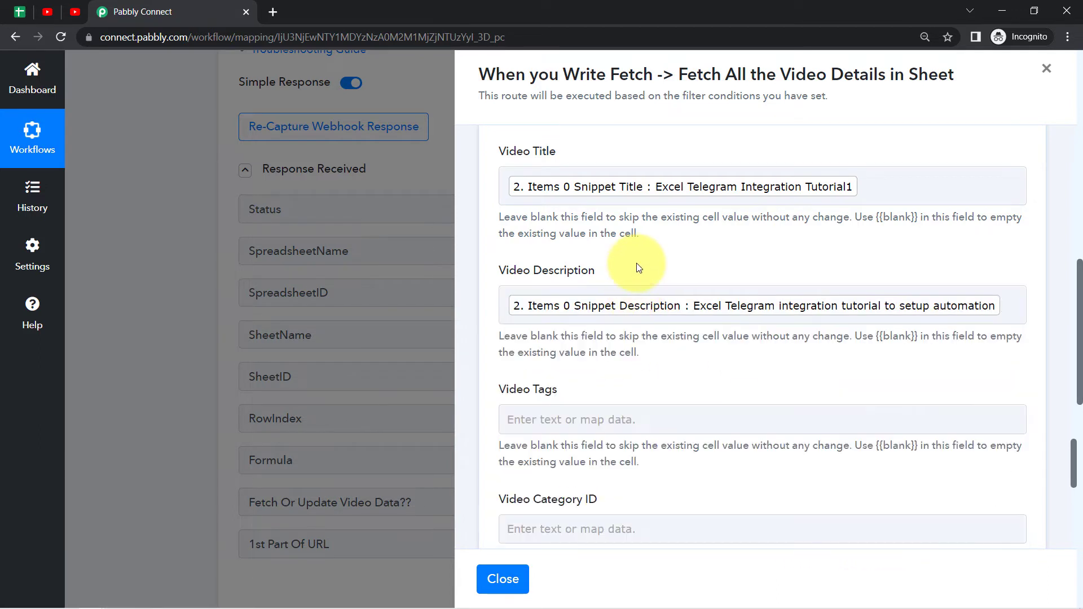
# Step: Map the Video Tags field to Items 0 Snippet Tags 0 and Items 0 Snippet Tags 1 from YouTube: List Video by ID, separated by a comma
pyautogui.click(553, 424)
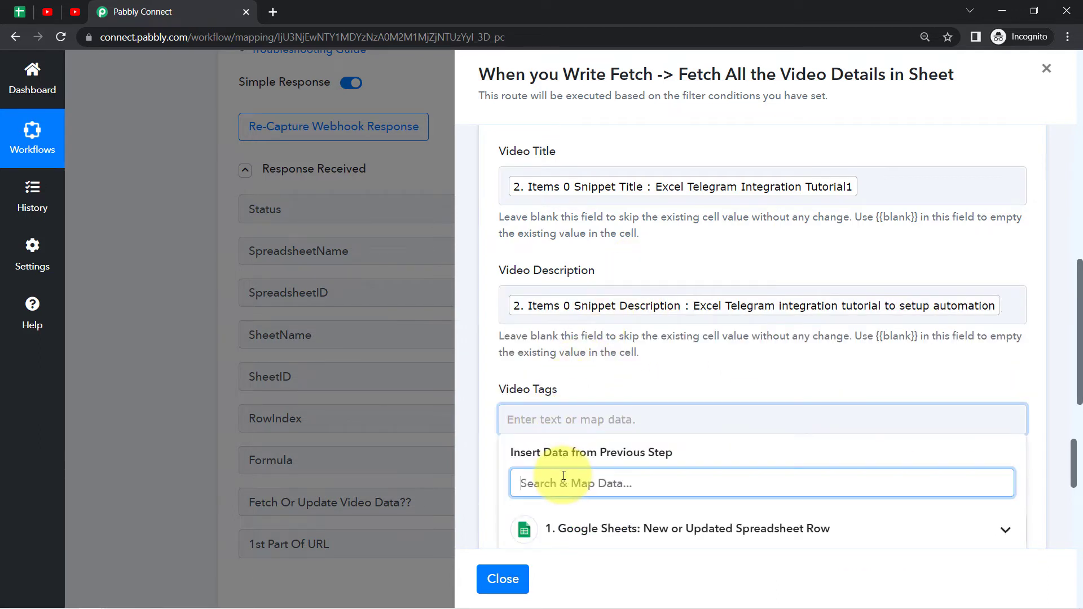
pyautogui.write('tags')
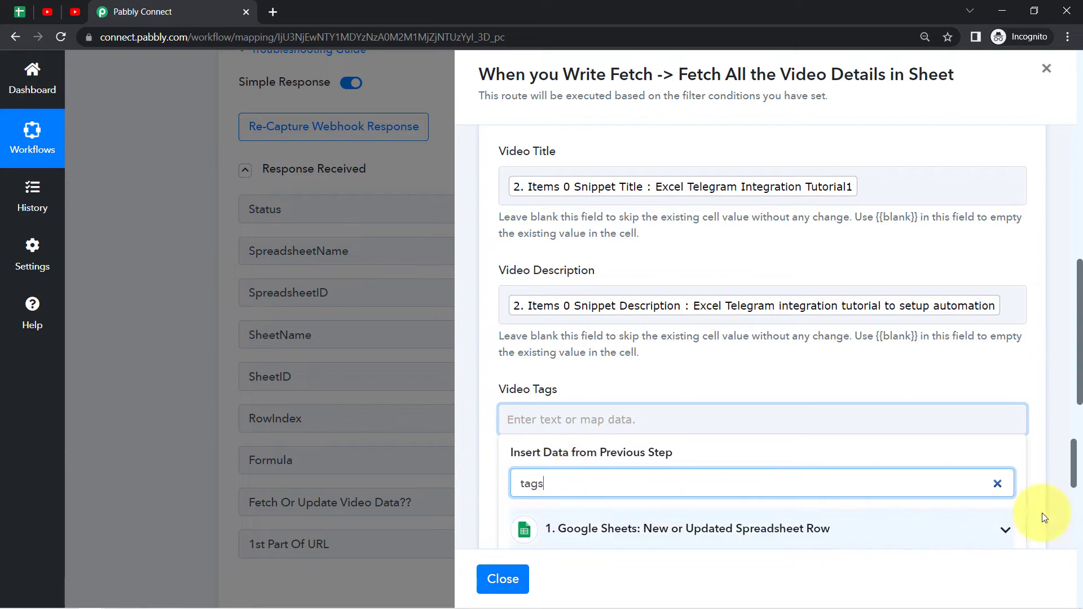
pyautogui.moveTo(1076, 462); pyautogui.dragTo(1058, 484)
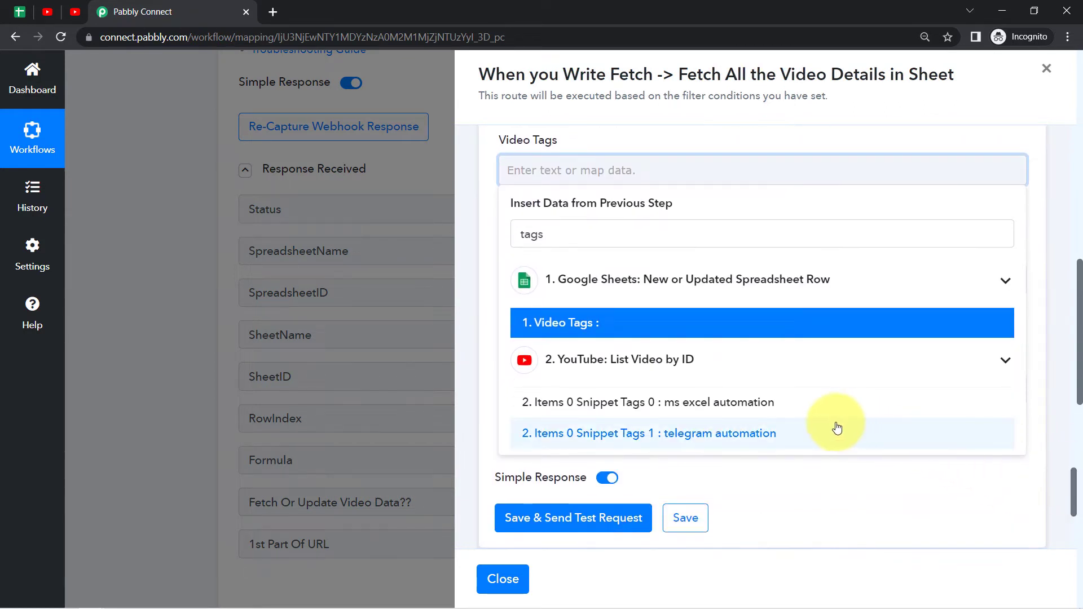
pyautogui.click(739, 402)
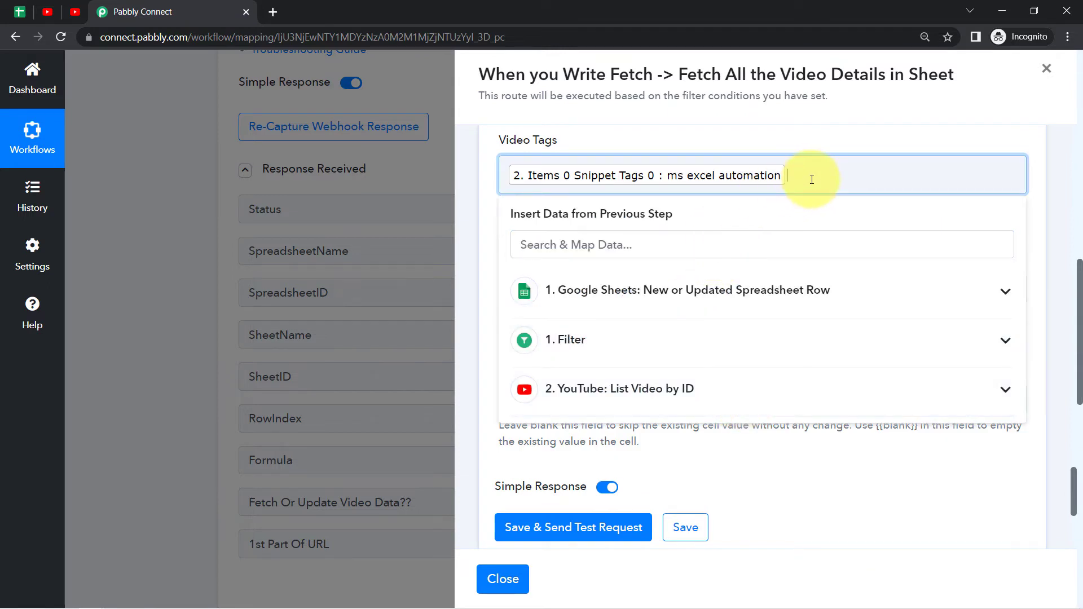
pyautogui.click(617, 387)
pyautogui.click(528, 237)
pyautogui.write('tags')
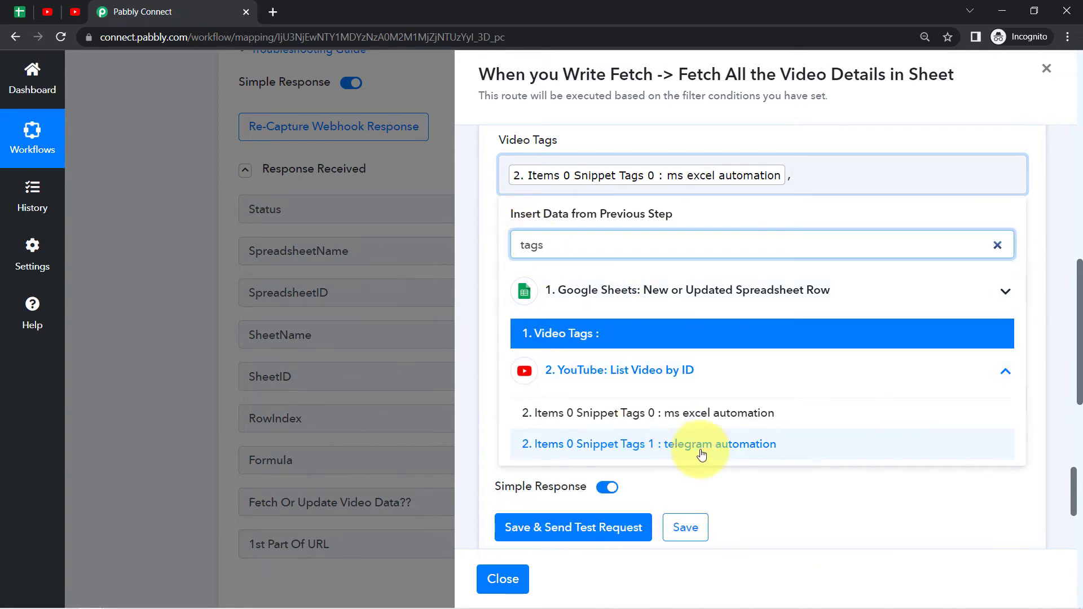
pyautogui.click(701, 446)
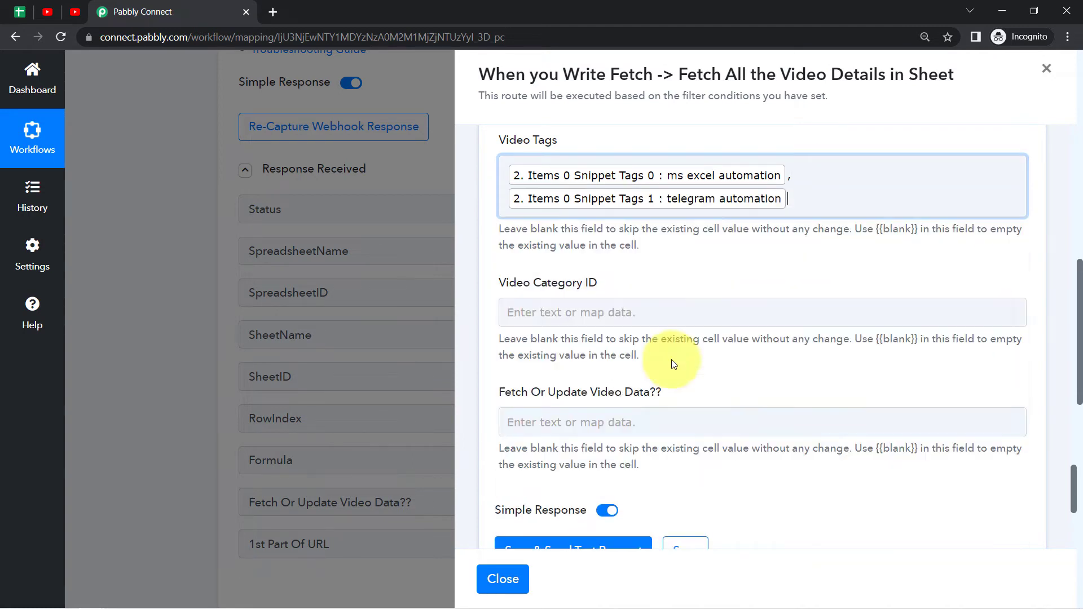
pyautogui.click(652, 181)
pyautogui.click(627, 150)
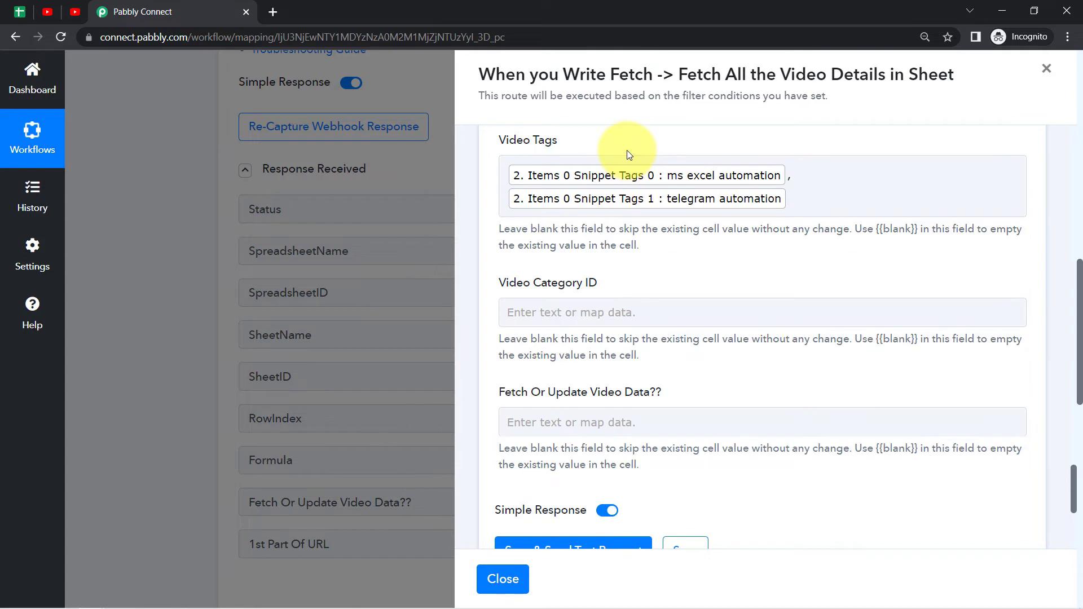
# Step: Map the Video Category ID field to Items 0 Snippet CategoryId from the YouTube: List Video by ID step
pyautogui.moveTo(516, 282); pyautogui.dragTo(649, 282)
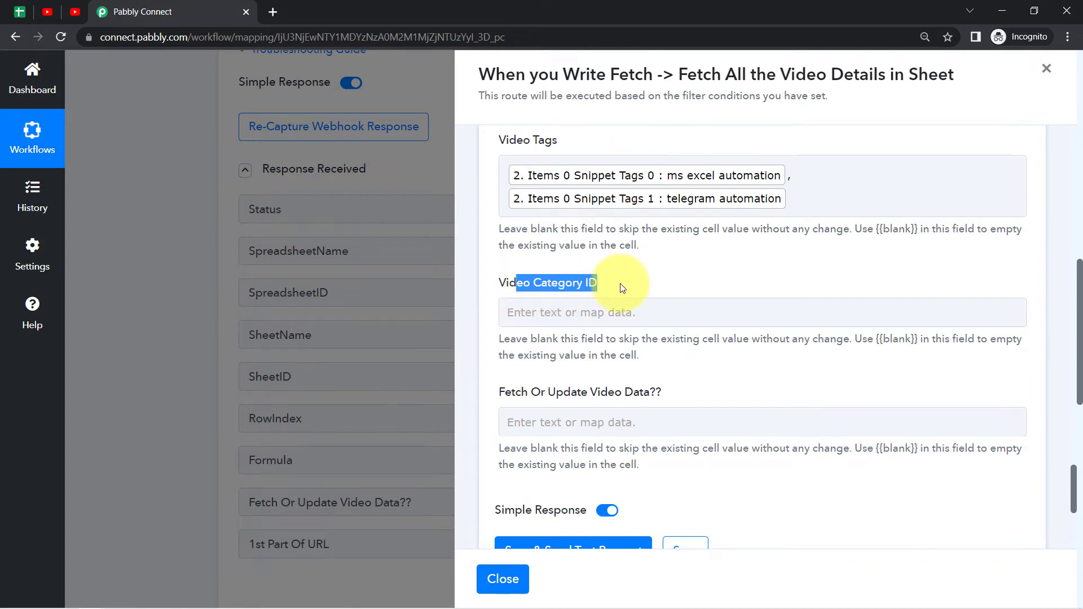
pyautogui.click(564, 322)
pyautogui.click(549, 377)
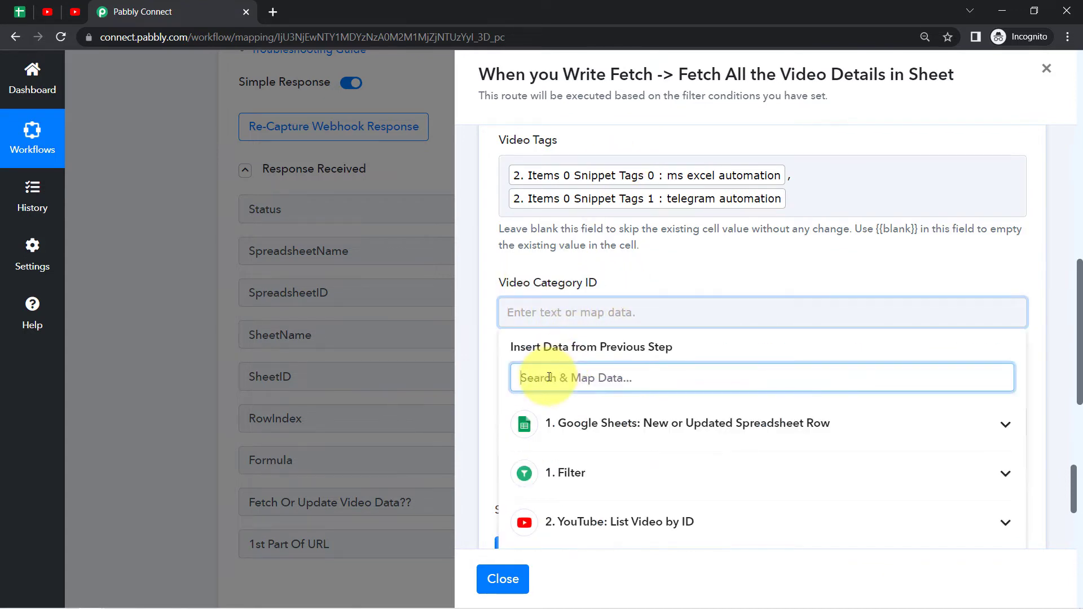
pyautogui.write('id')
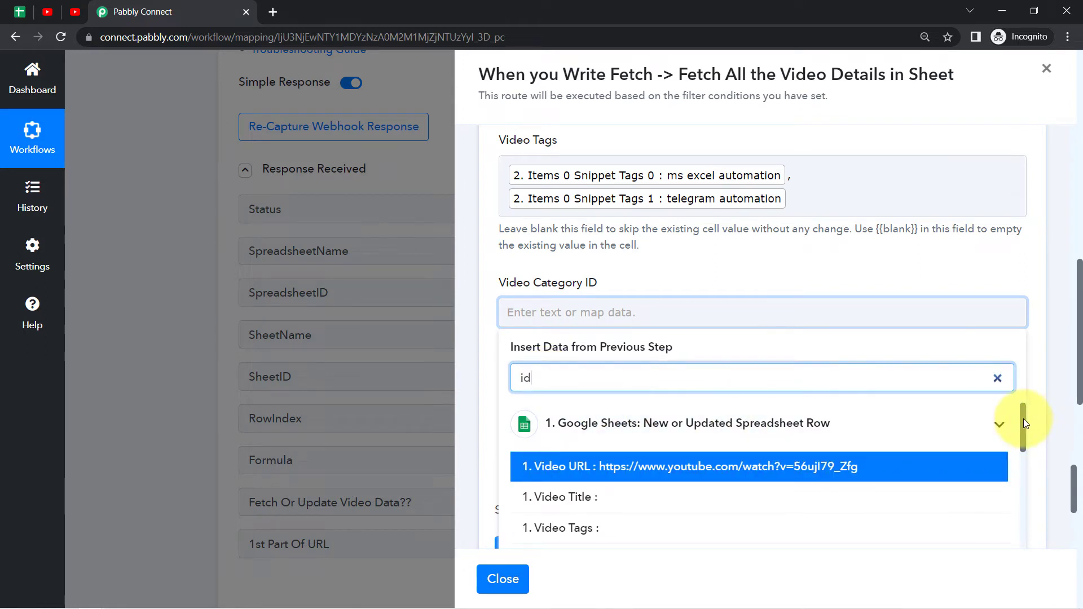
pyautogui.moveTo(1024, 419); pyautogui.dragTo(1030, 567)
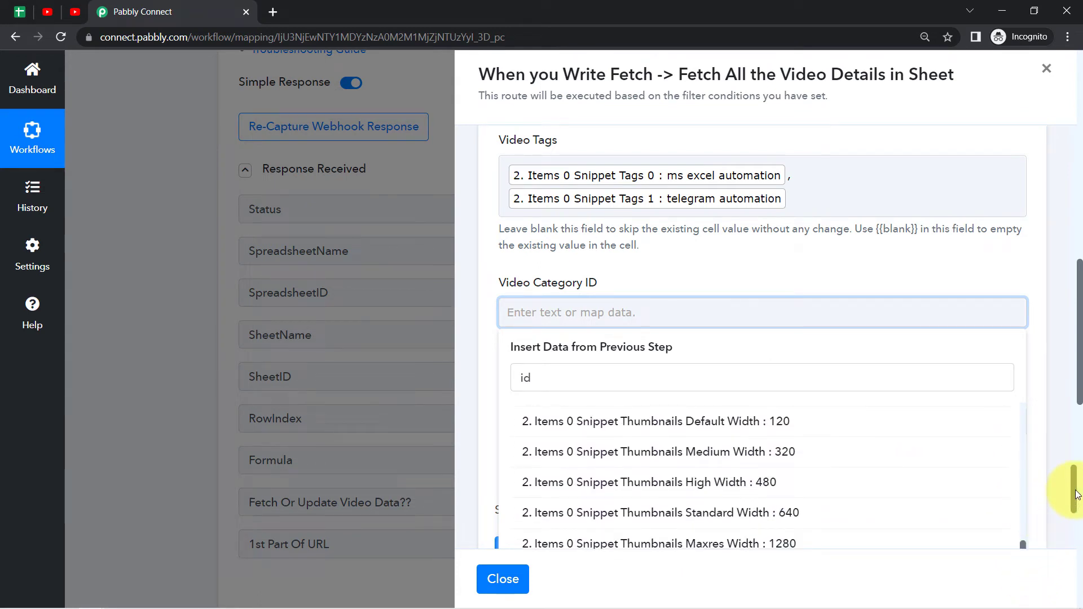
pyautogui.moveTo(1075, 495); pyautogui.dragTo(1076, 504)
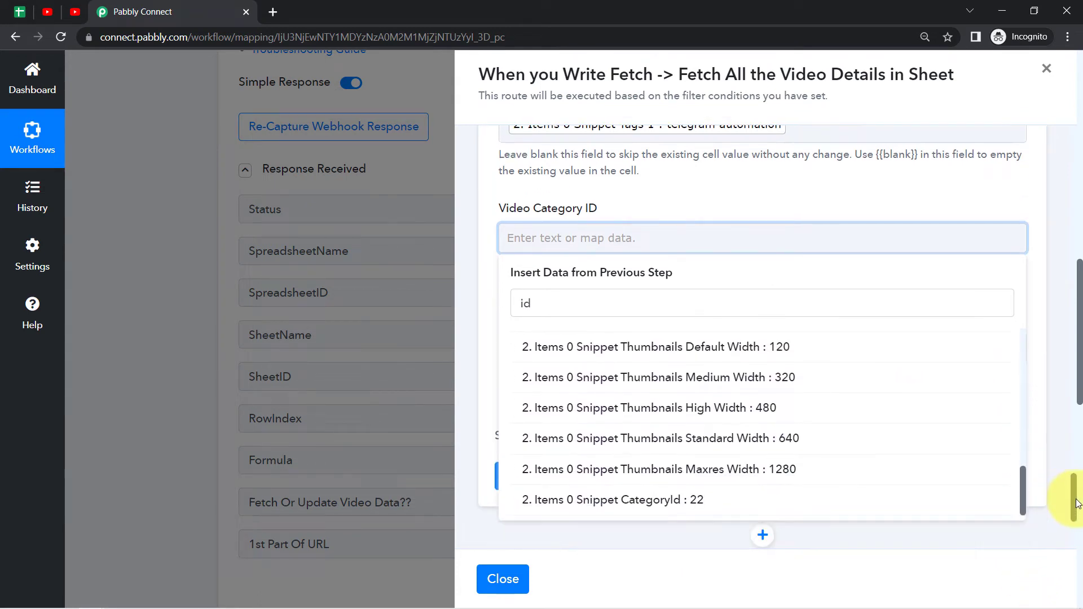
pyautogui.click(682, 503)
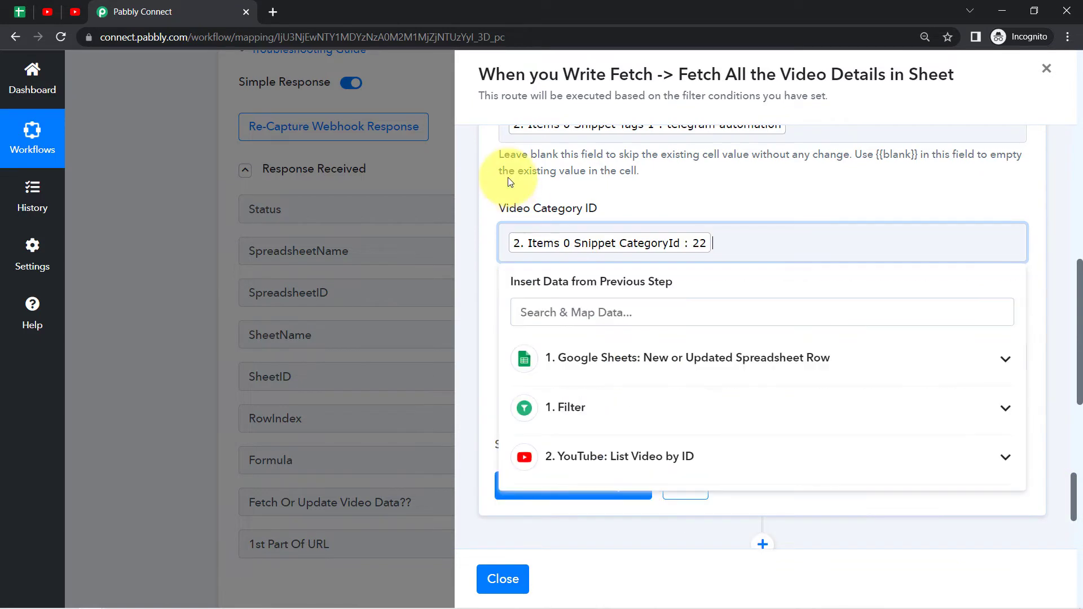
pyautogui.click(516, 189)
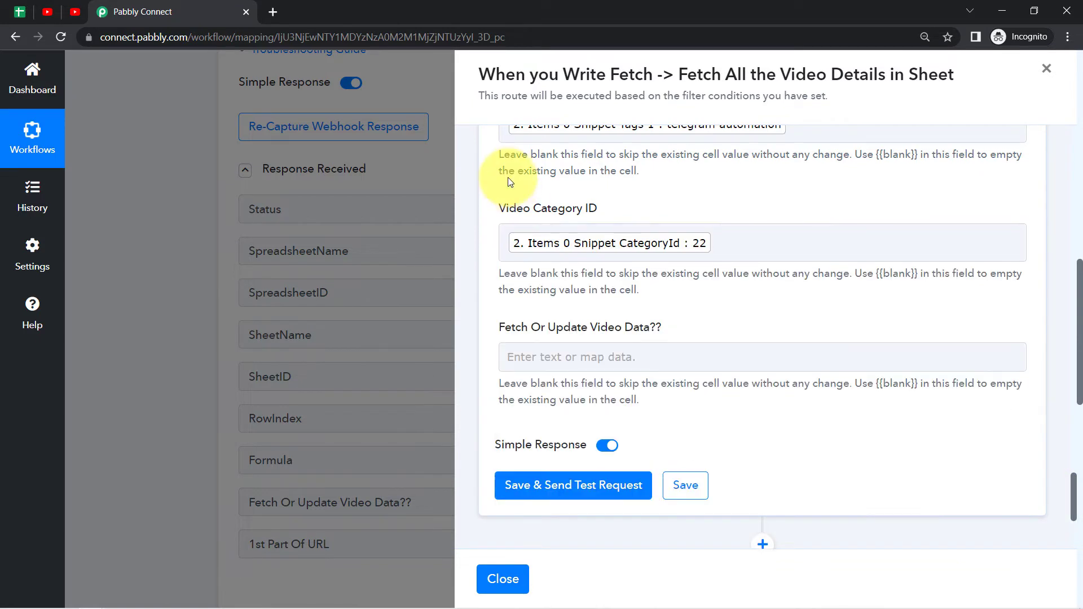
# Step: Save the action with a test request and check the video details written to row 2 of the Fetch sheet in Google Sheets
pyautogui.click(536, 486)
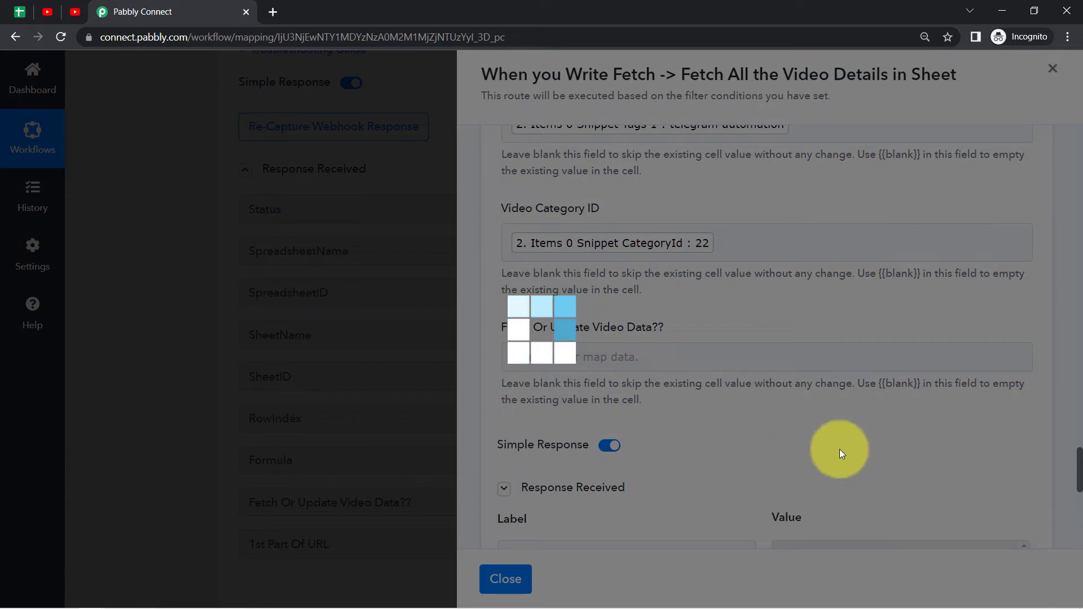
pyautogui.scroll(-6, 1079, 477)
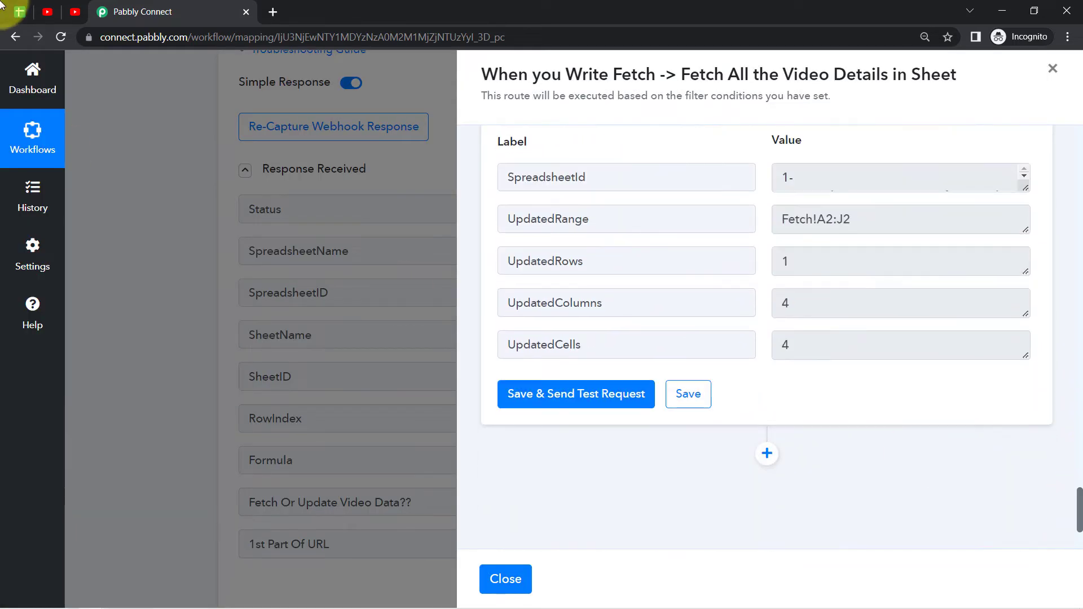
pyautogui.click(19, 12)
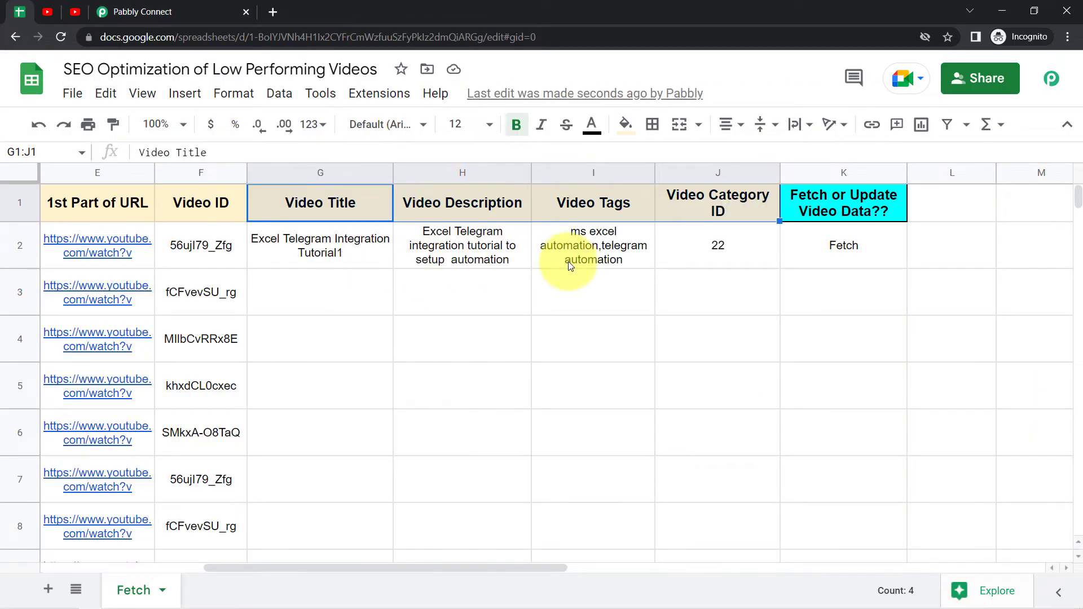
pyautogui.click(419, 299)
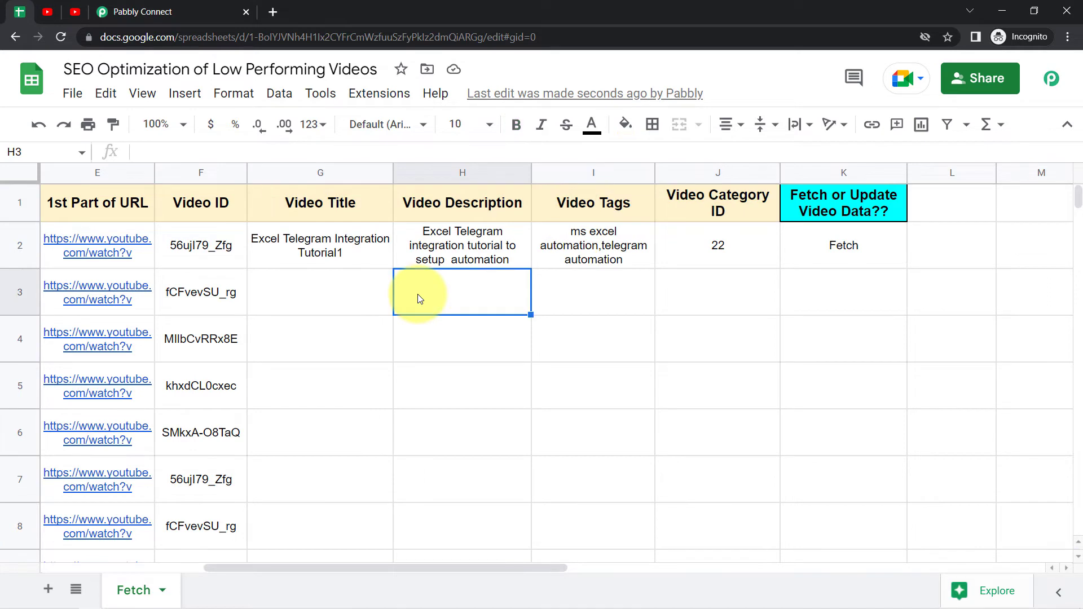
pyautogui.click(331, 258)
pyautogui.click(463, 246)
pyautogui.click(674, 244)
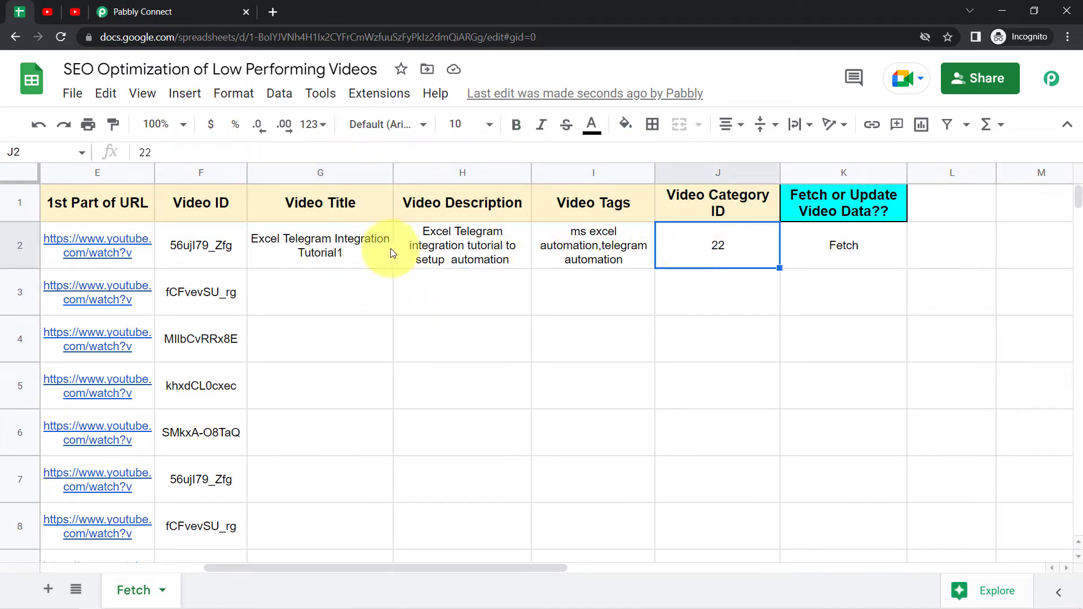
# Step: Compare the video's tags and title in YouTube Studio with the Video Tags and Video Title cells in row 2 of the Fetch sheet
pyautogui.click(49, 15)
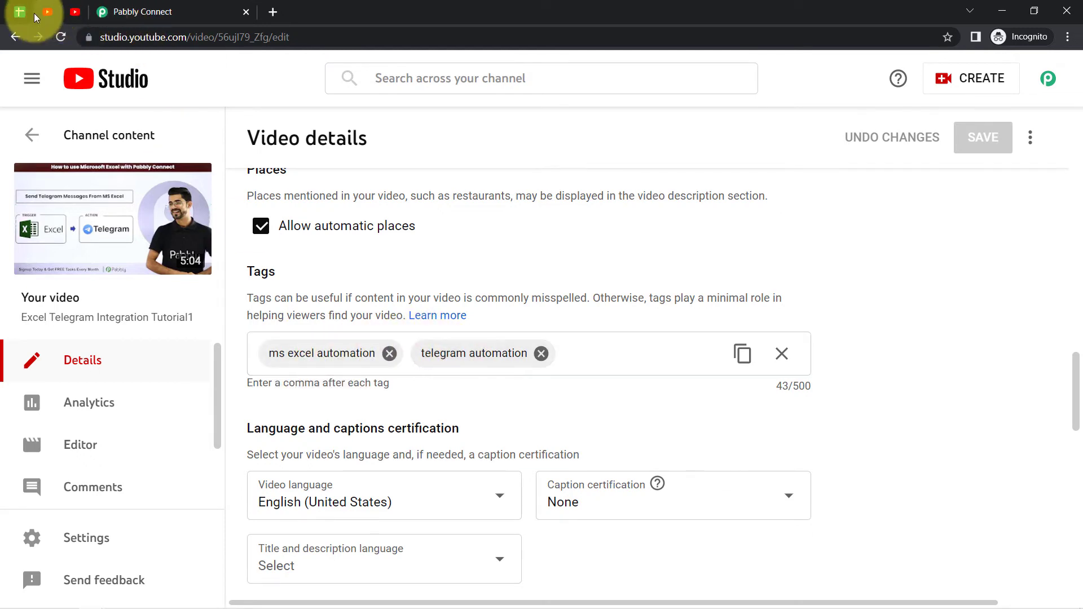
pyautogui.click(19, 12)
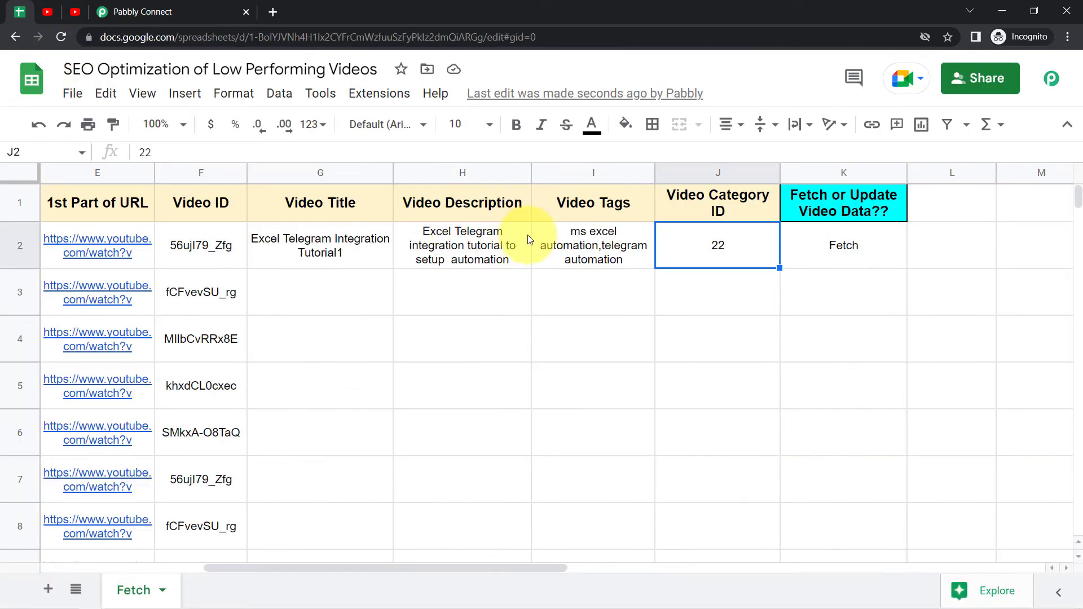
pyautogui.click(573, 242)
pyautogui.click(48, 18)
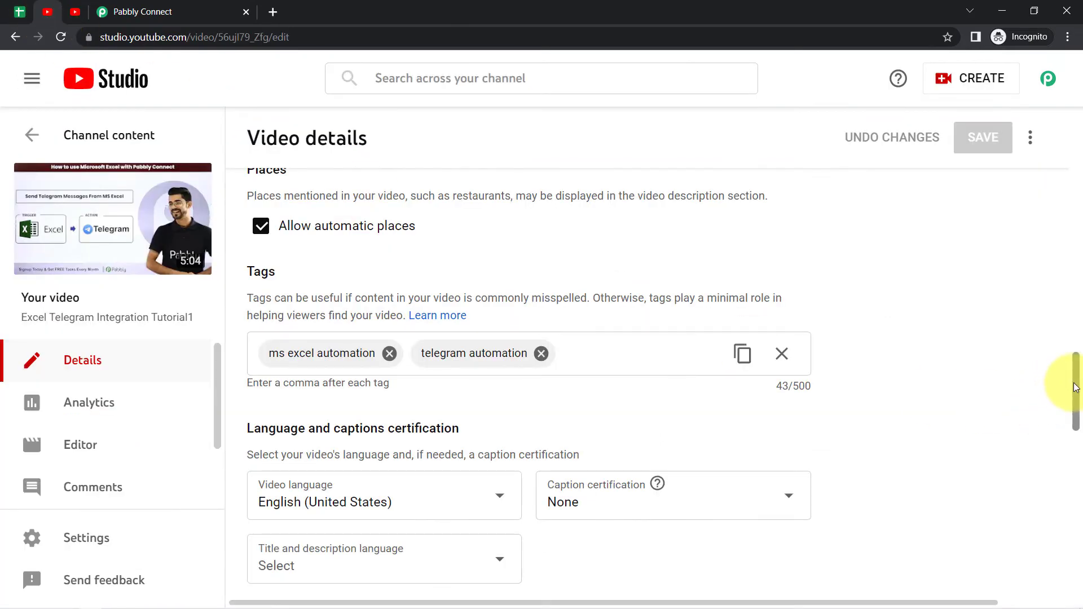
pyautogui.moveTo(1075, 389); pyautogui.dragTo(1078, 143)
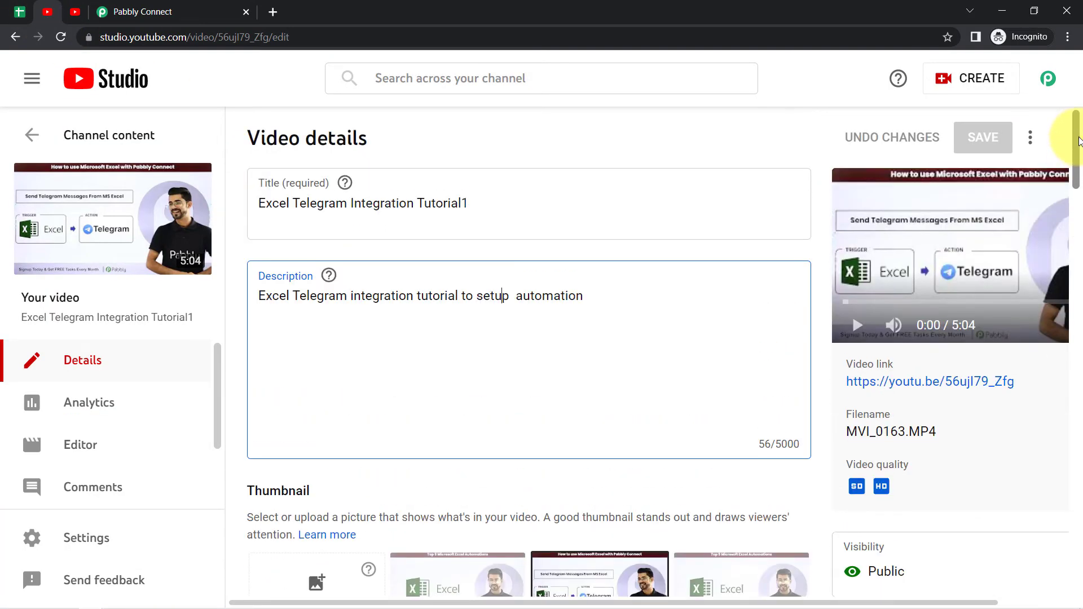
pyautogui.moveTo(272, 203); pyautogui.dragTo(446, 203)
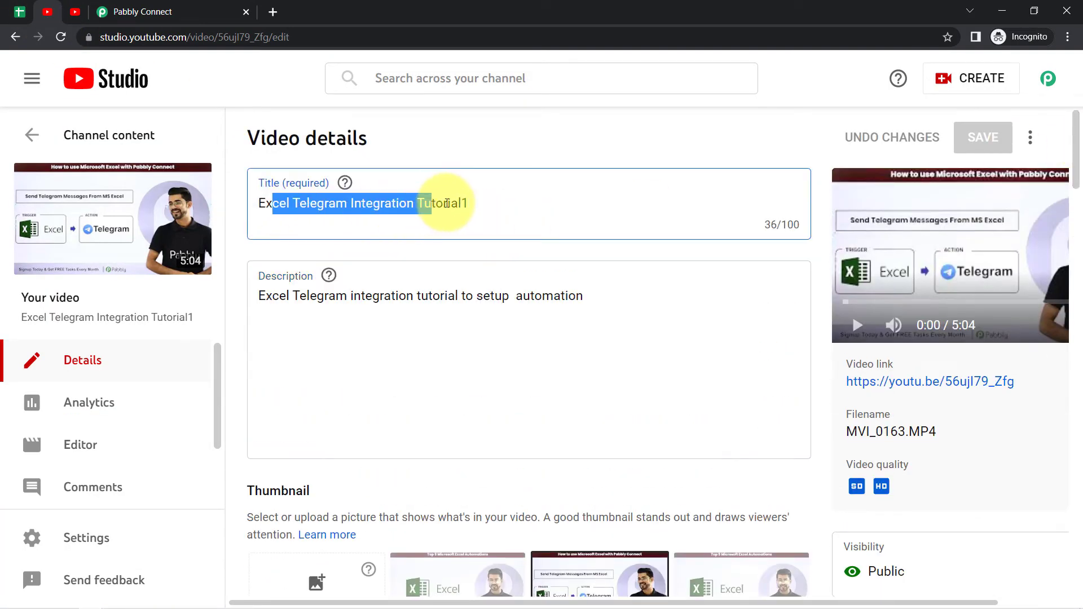
pyautogui.click(22, 11)
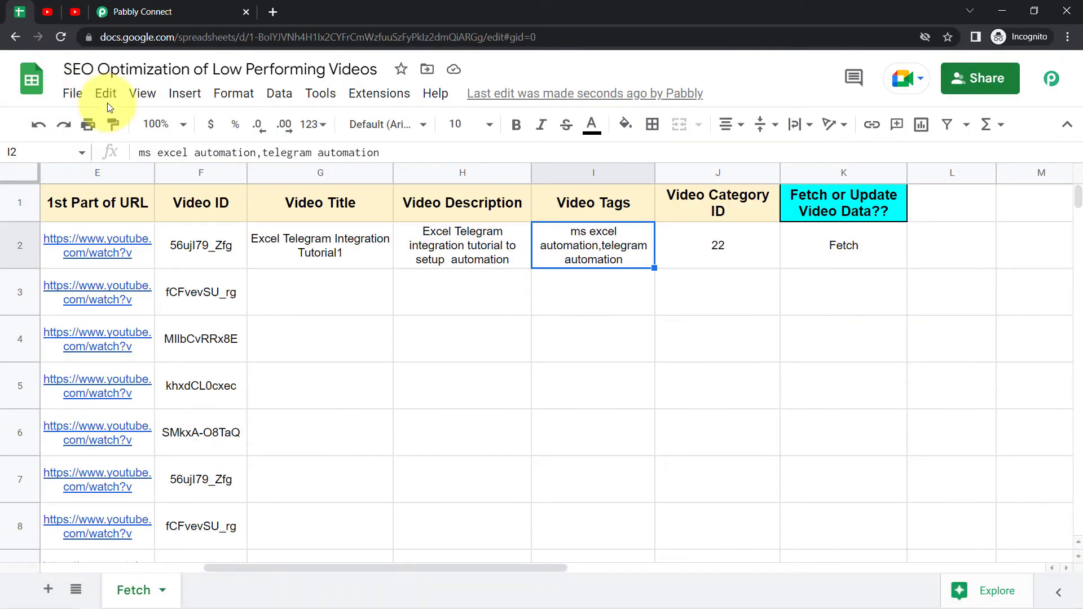
pyautogui.click(325, 252)
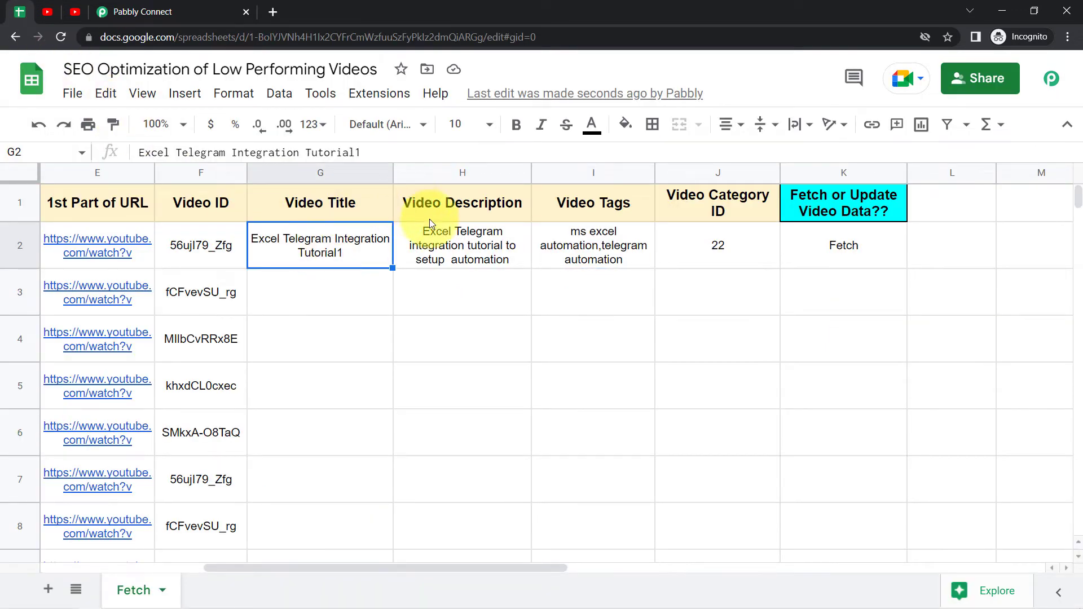
# Step: Compare the video's description in YouTube Studio with cell H2, and review the details in G2:J2 alongside the Fetch entry in K2
pyautogui.click(448, 234)
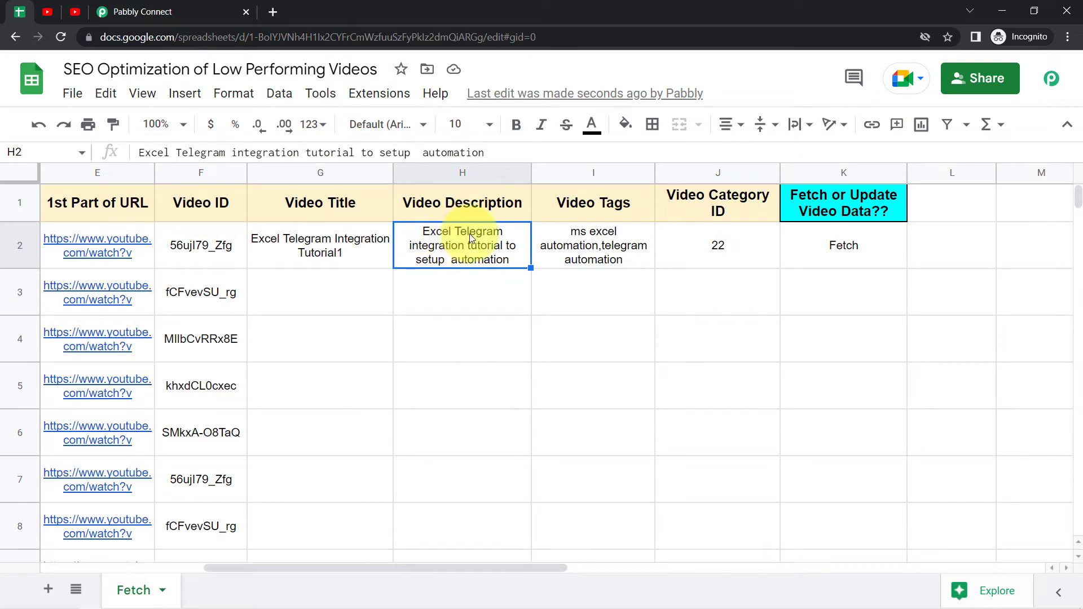
pyautogui.click(48, 11)
pyautogui.click(340, 304)
pyautogui.hotkey('ctrl', 'a')
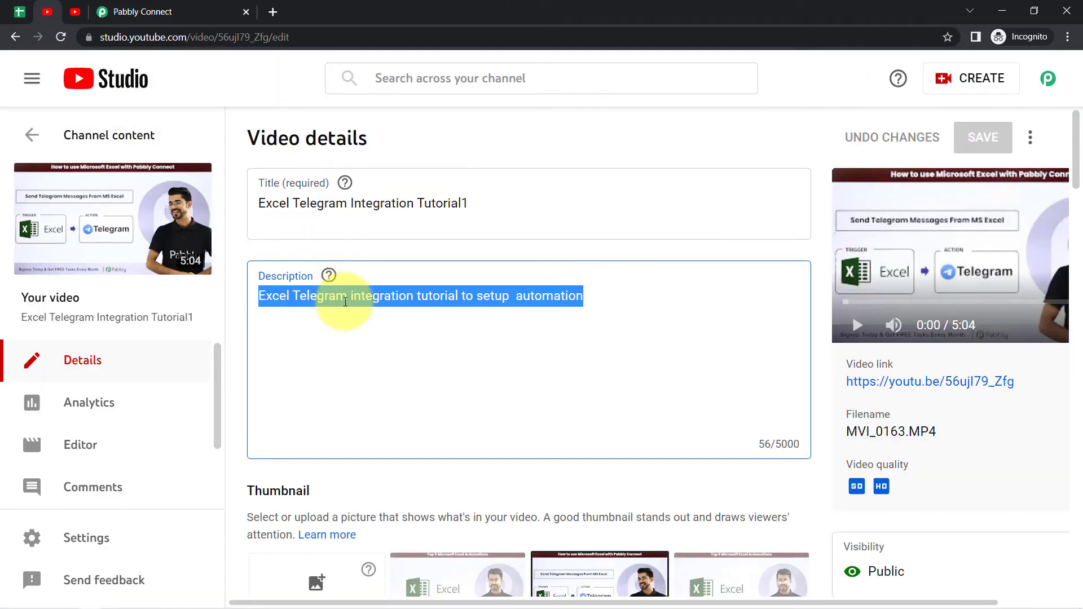
pyautogui.click(20, 12)
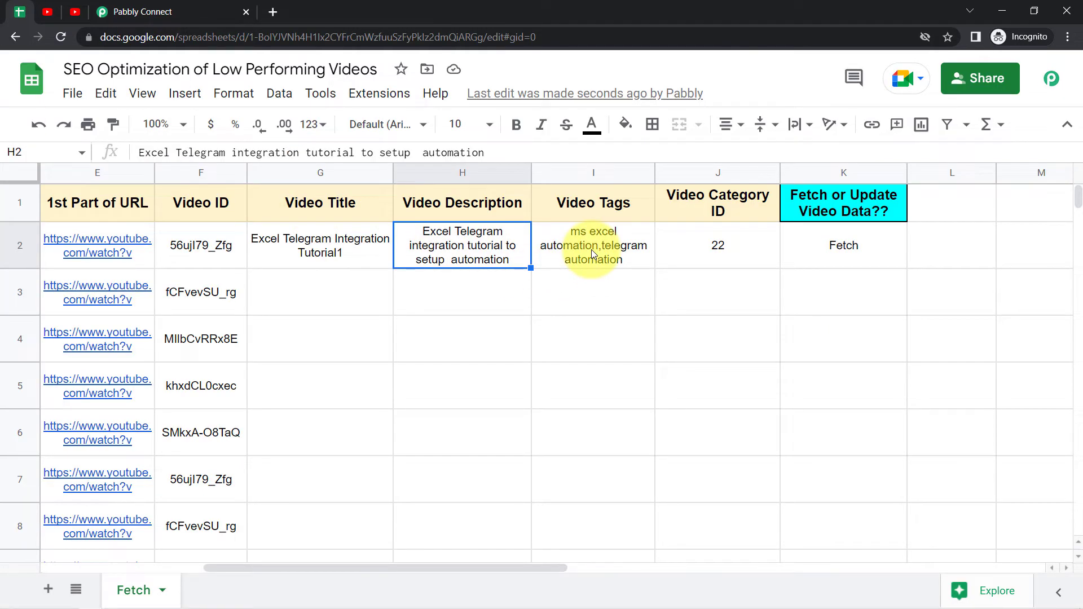
pyautogui.click(832, 244)
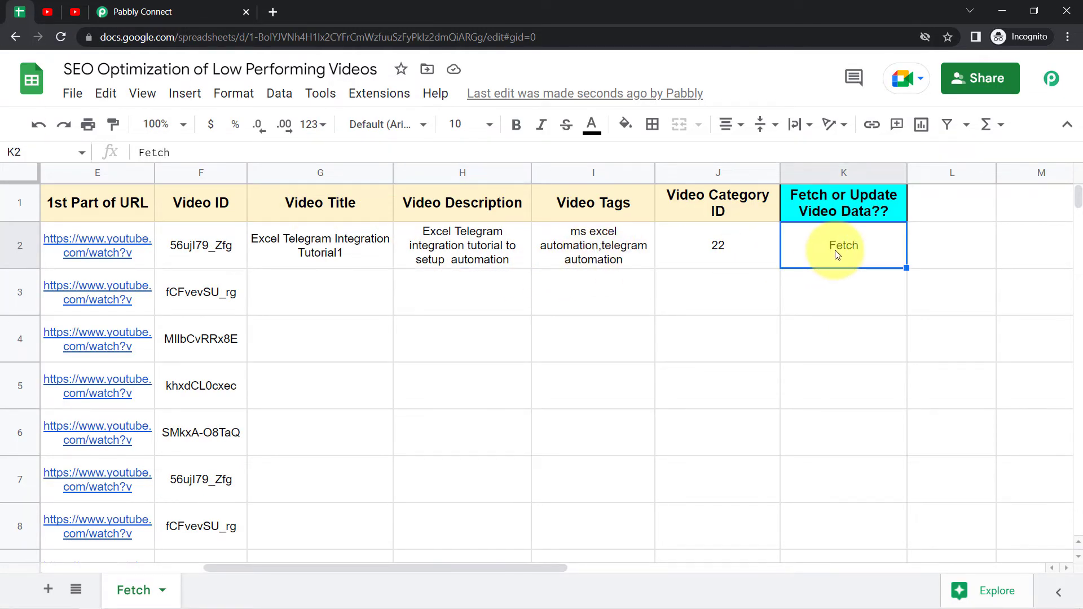
pyautogui.moveTo(361, 246); pyautogui.dragTo(472, 253)
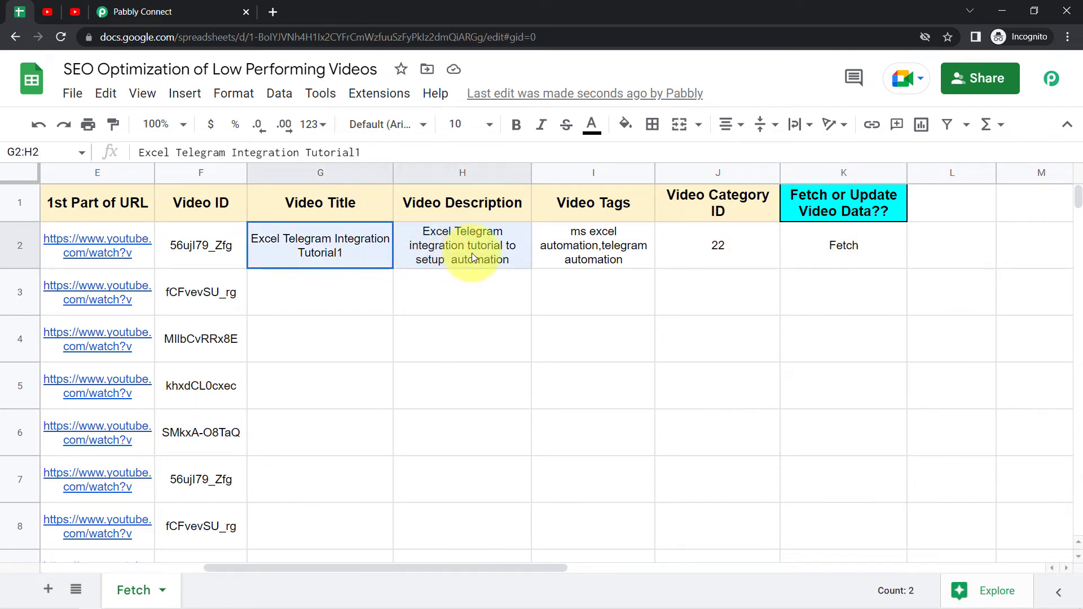
pyautogui.moveTo(563, 253); pyautogui.dragTo(696, 253)
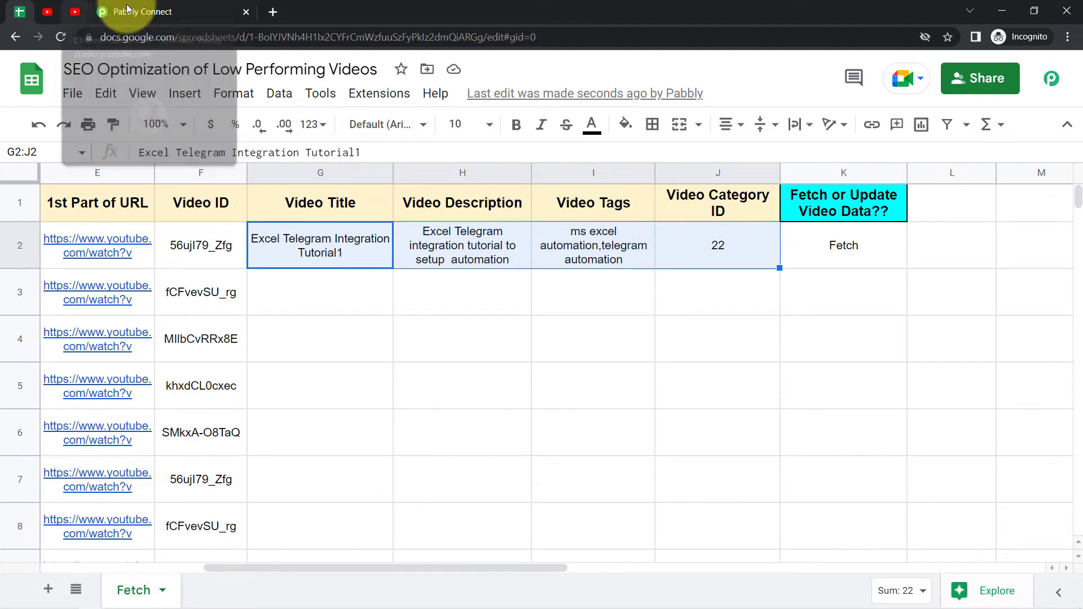
# Step: In Pabbly Connect, close the Fetch route's setup and go to the router's "When you Write Update -> Update the Changes in the Video" route
pyautogui.click(144, 12)
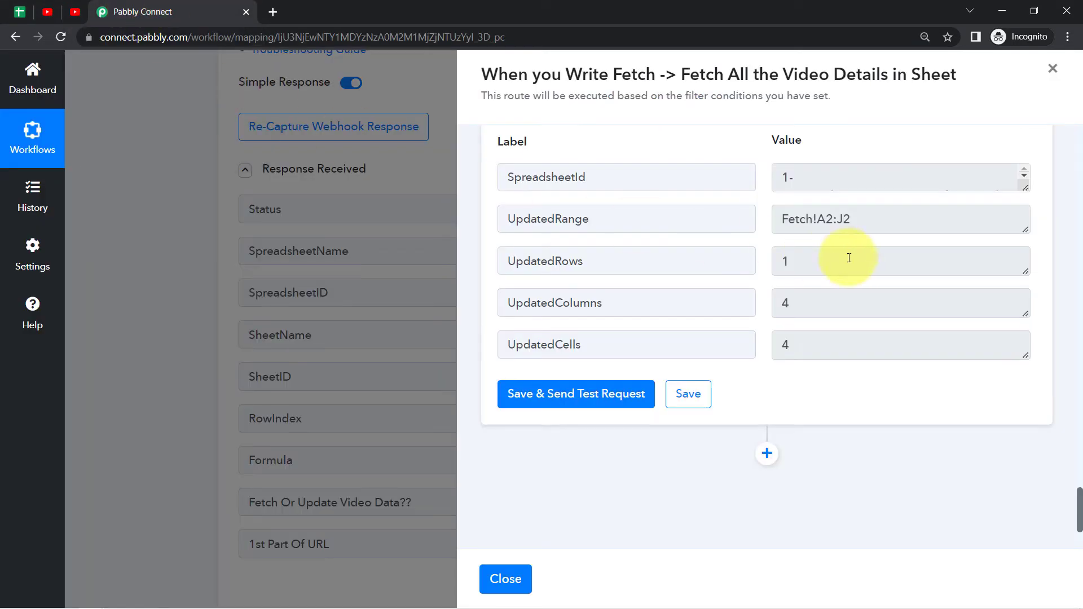
pyautogui.click(507, 578)
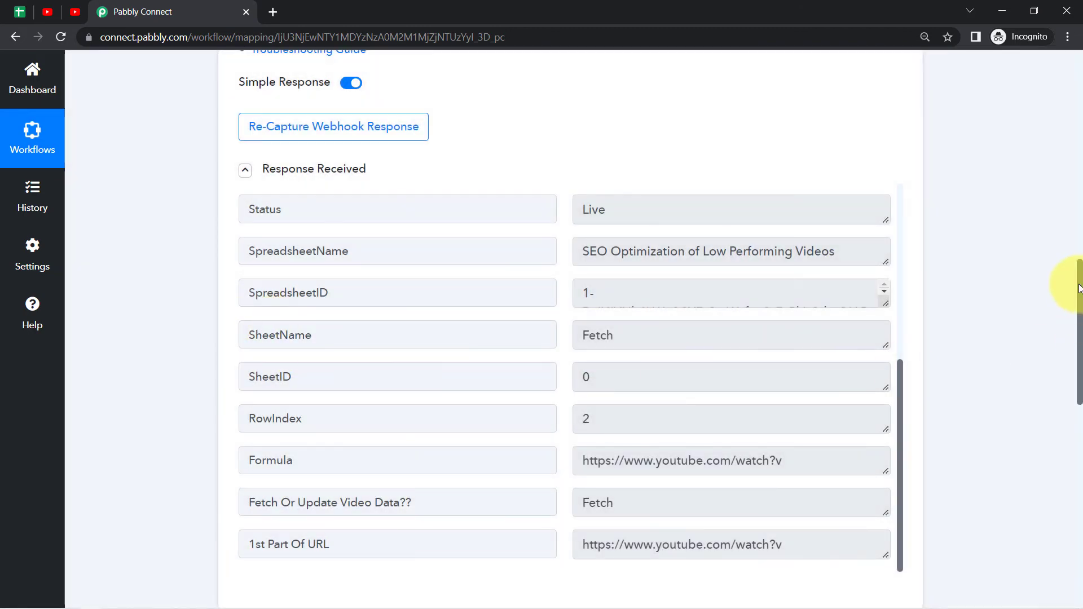
pyautogui.moveTo(1080, 288); pyautogui.dragTo(1079, 429)
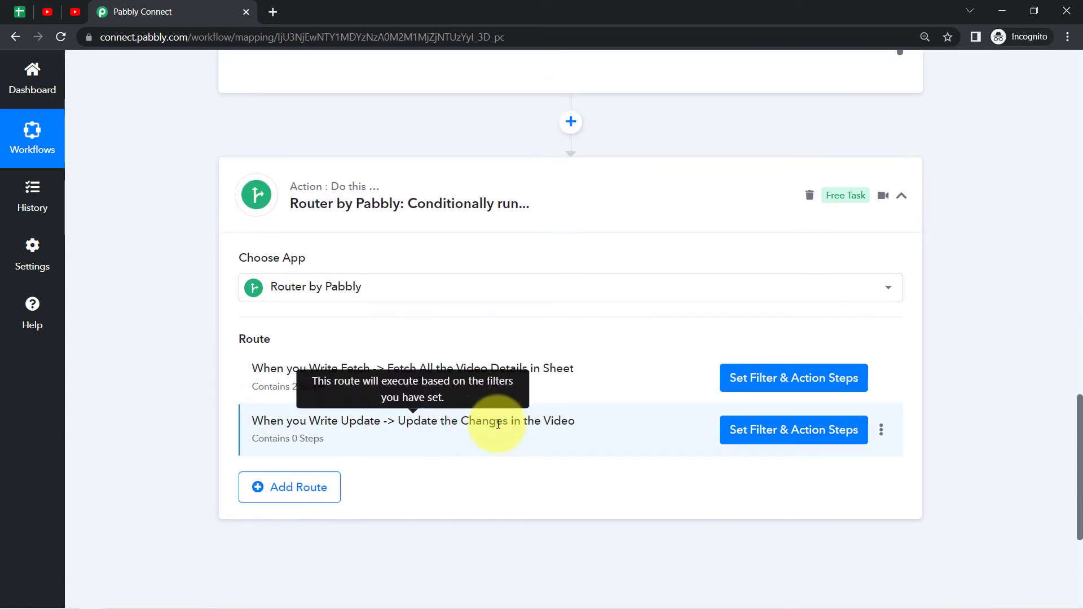
# Step: Compare the Update route's condition in Pabbly Connect with the Fetch entry and the video details in G2:J2 of the Google Sheets file
pyautogui.doubleClick(323, 422)
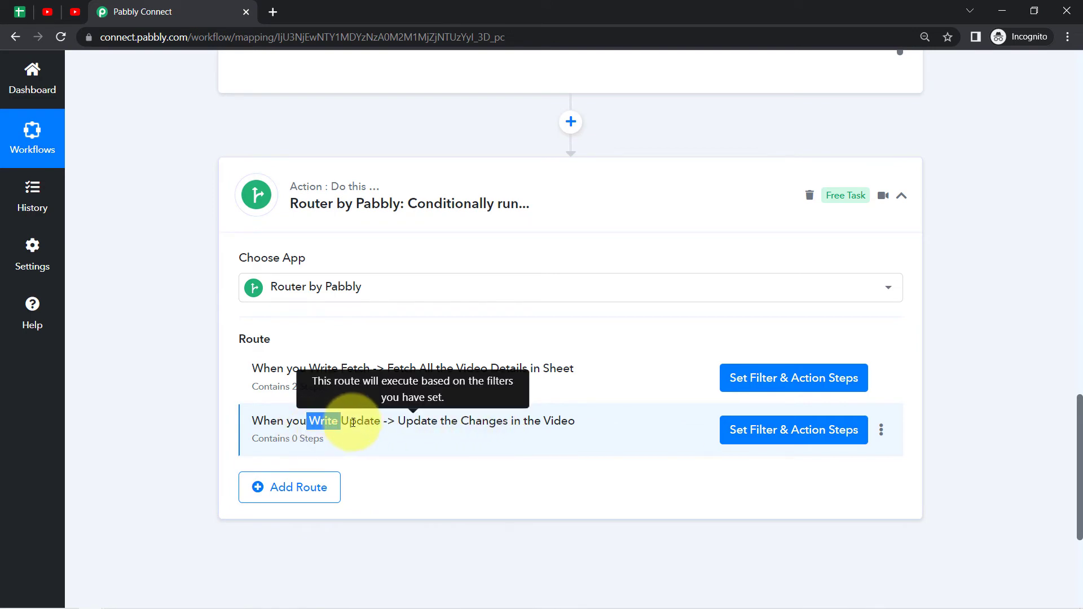
pyautogui.click(20, 11)
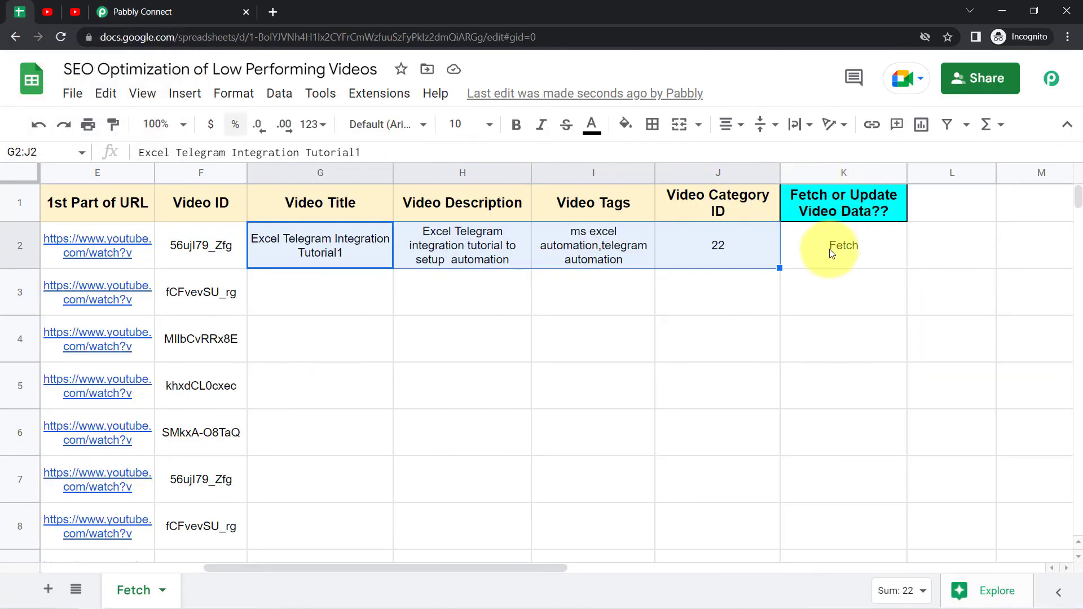
pyautogui.click(717, 290)
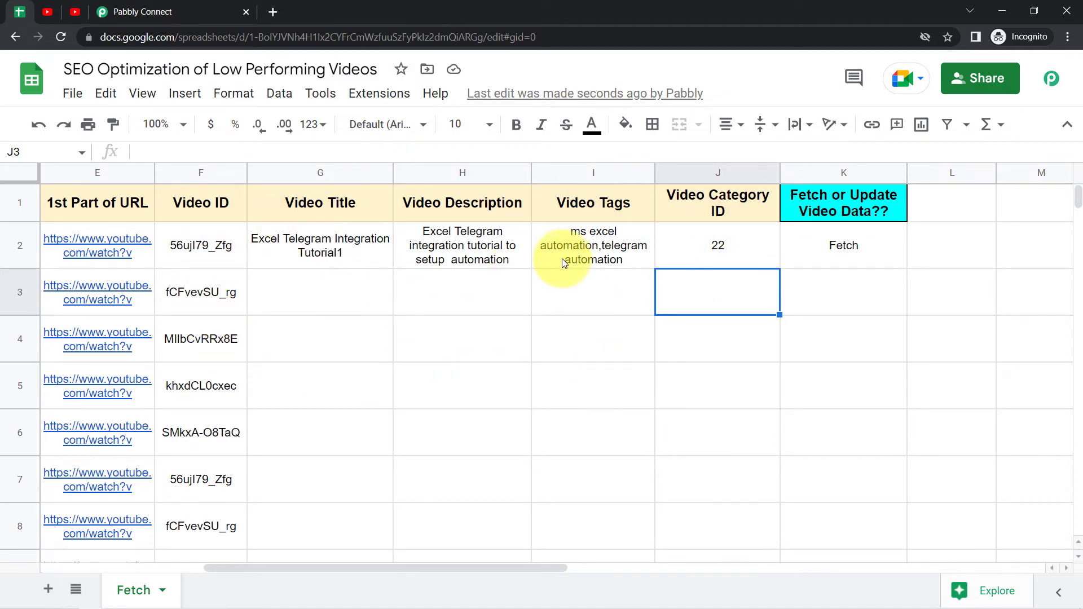
pyautogui.click(141, 11)
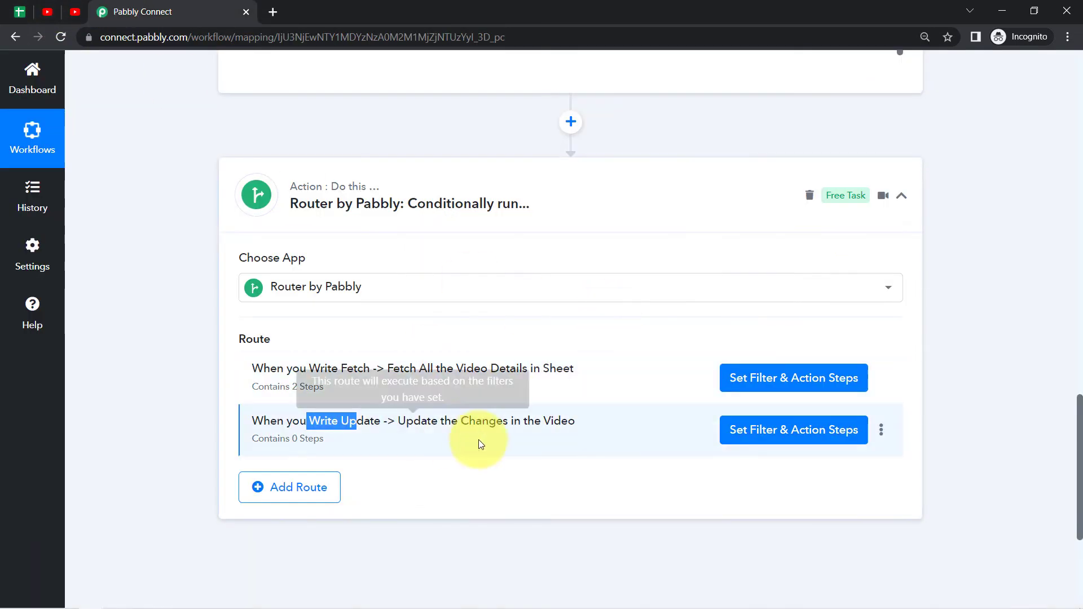
pyautogui.click(20, 11)
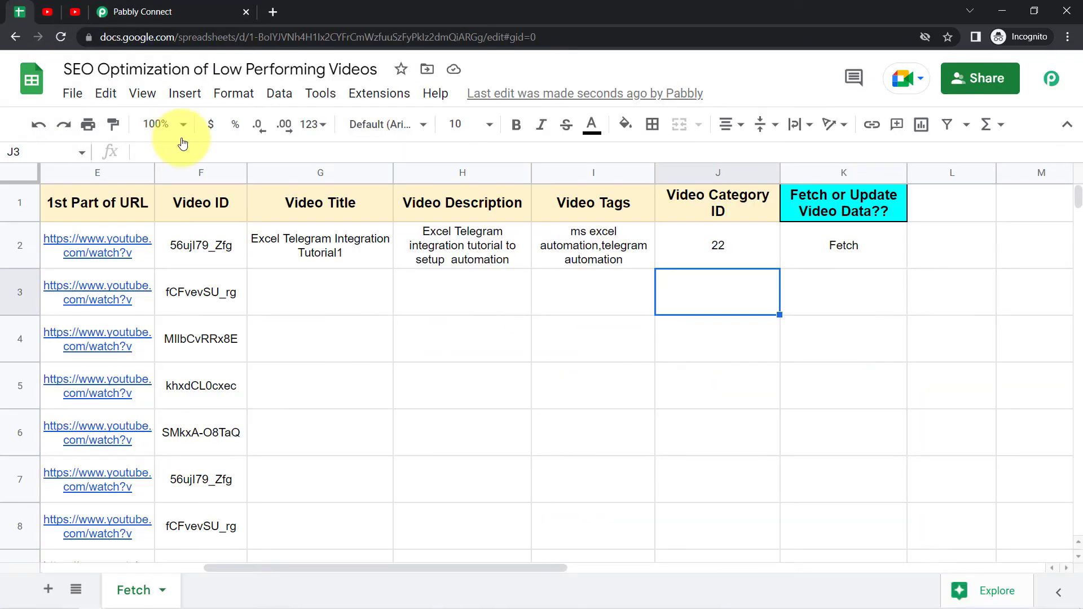
pyautogui.moveTo(298, 241); pyautogui.dragTo(709, 252)
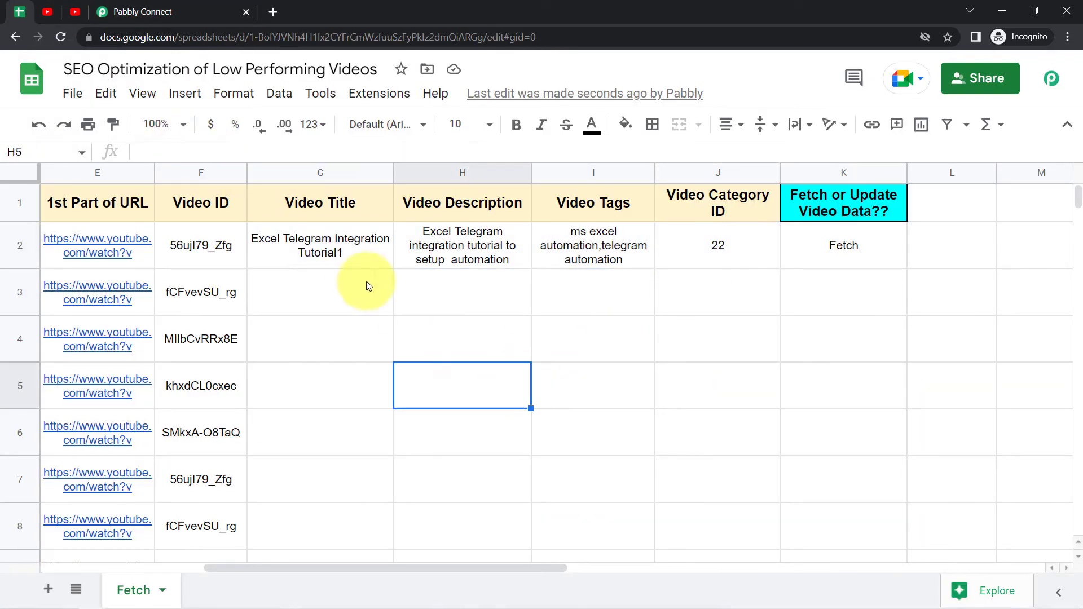
pyautogui.moveTo(341, 260); pyautogui.dragTo(694, 248)
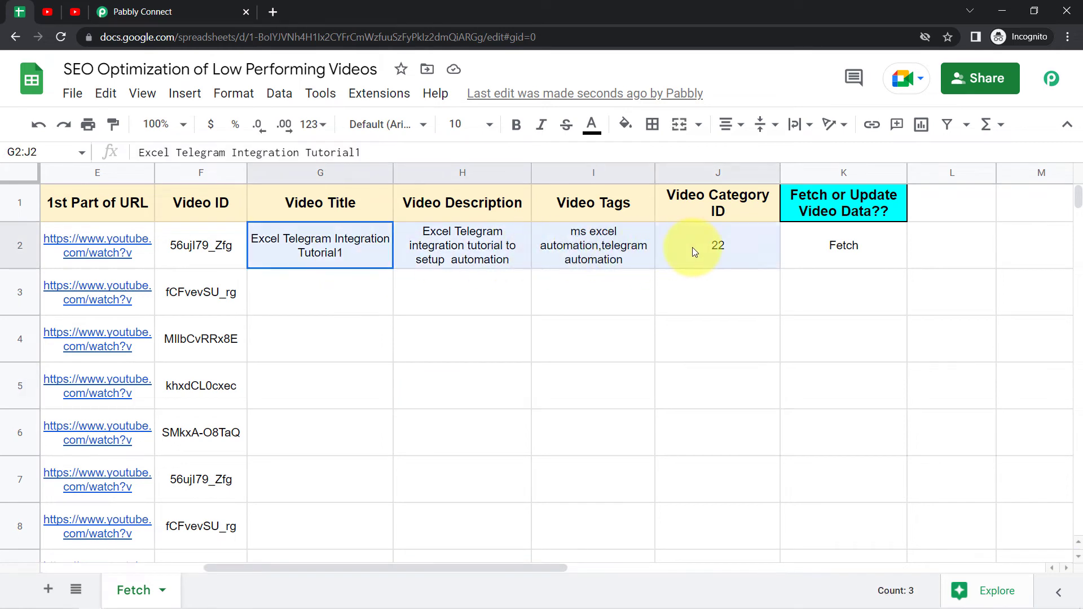
# Step: Examine the Video Title, Video Description and Video Tags cells in row 2 of the Fetch sheet one by one
pyautogui.click(358, 379)
pyautogui.click(324, 245)
pyautogui.doubleClick(324, 245)
pyautogui.moveTo(282, 230); pyautogui.dragTo(701, 227)
pyautogui.click(420, 314)
pyautogui.doubleClick(448, 258)
pyautogui.click(576, 357)
pyautogui.click(563, 261)
pyautogui.doubleClick(565, 258)
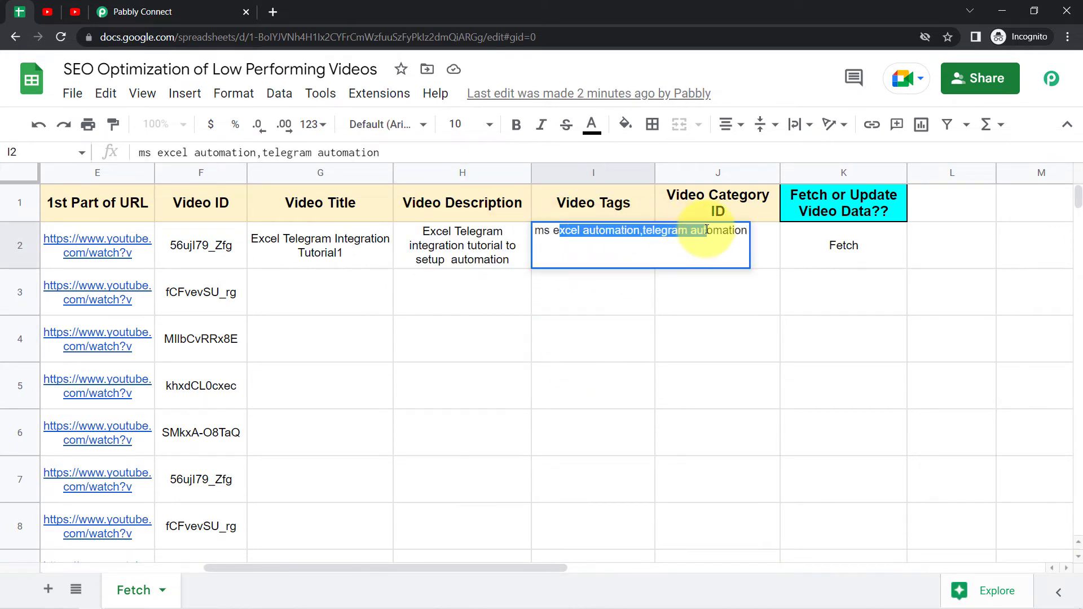
pyautogui.click(463, 362)
pyautogui.moveTo(330, 243); pyautogui.dragTo(621, 232)
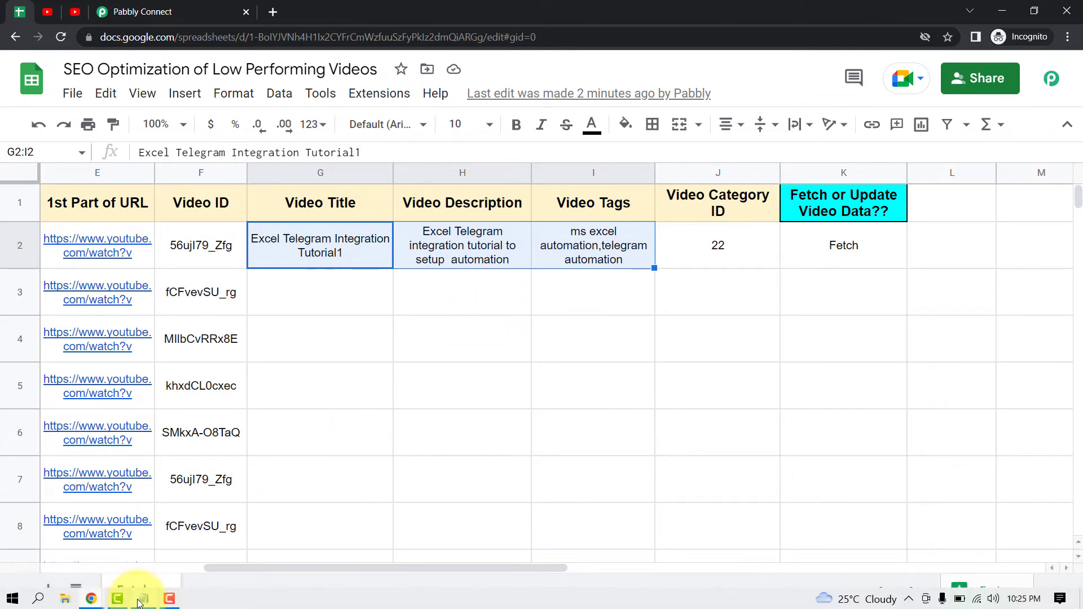
# Step: Replace the Video Title in G2 with "How to Connect Microsoft Excel & Telegram Application Automatically", copied from the Notepad file aaa
pyautogui.moveTo(140, 603)
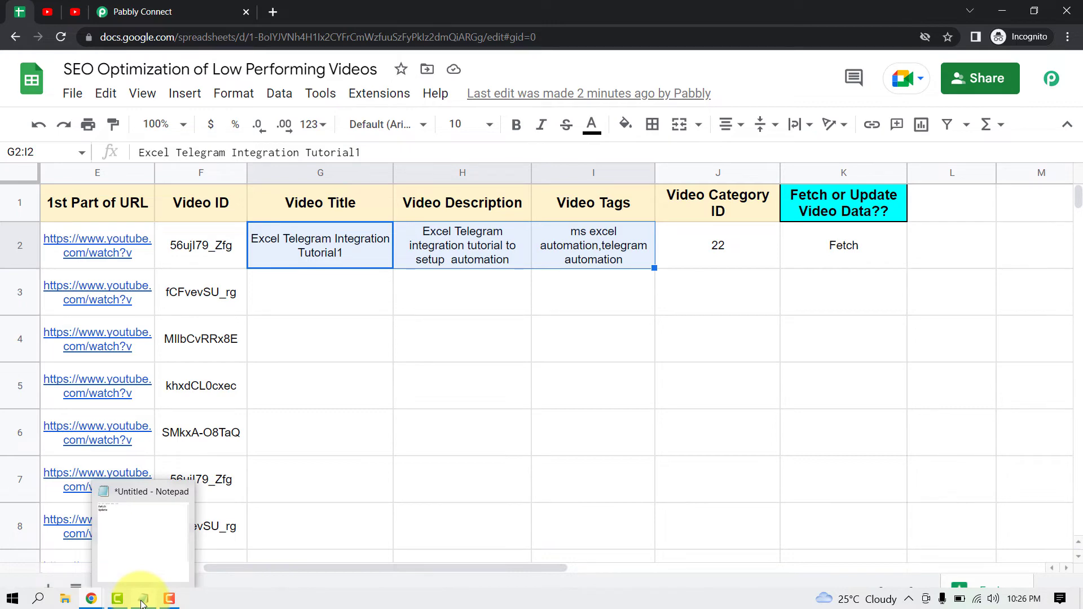
pyautogui.click(141, 603)
pyautogui.moveTo(435, 235); pyautogui.dragTo(332, 206)
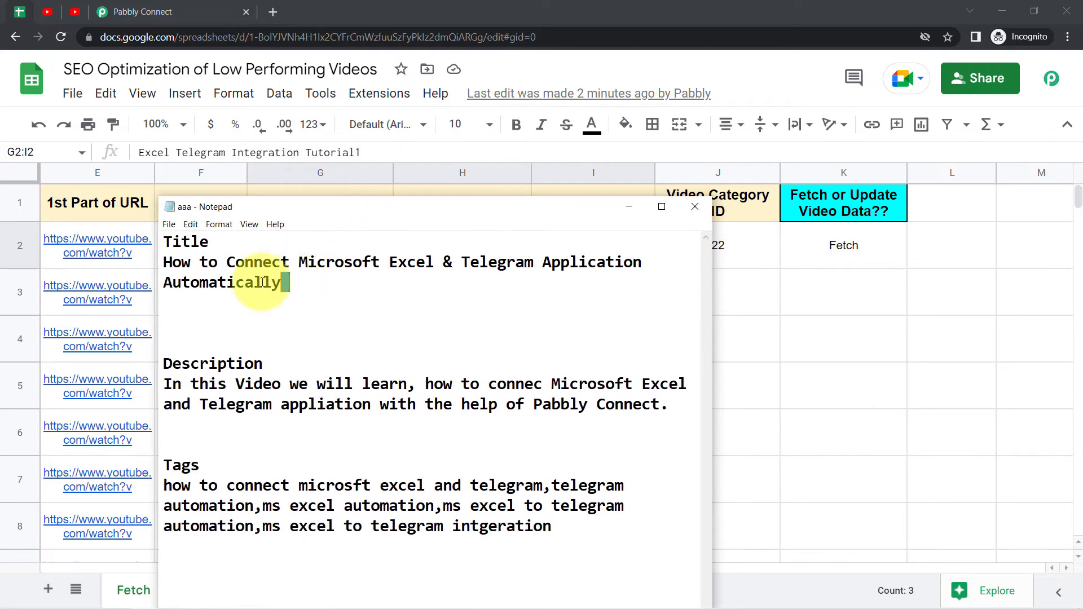
pyautogui.moveTo(264, 282); pyautogui.dragTo(148, 266)
pyautogui.hotkey('ctrl', 'c')
pyautogui.hotkey('alt', 'Tab')
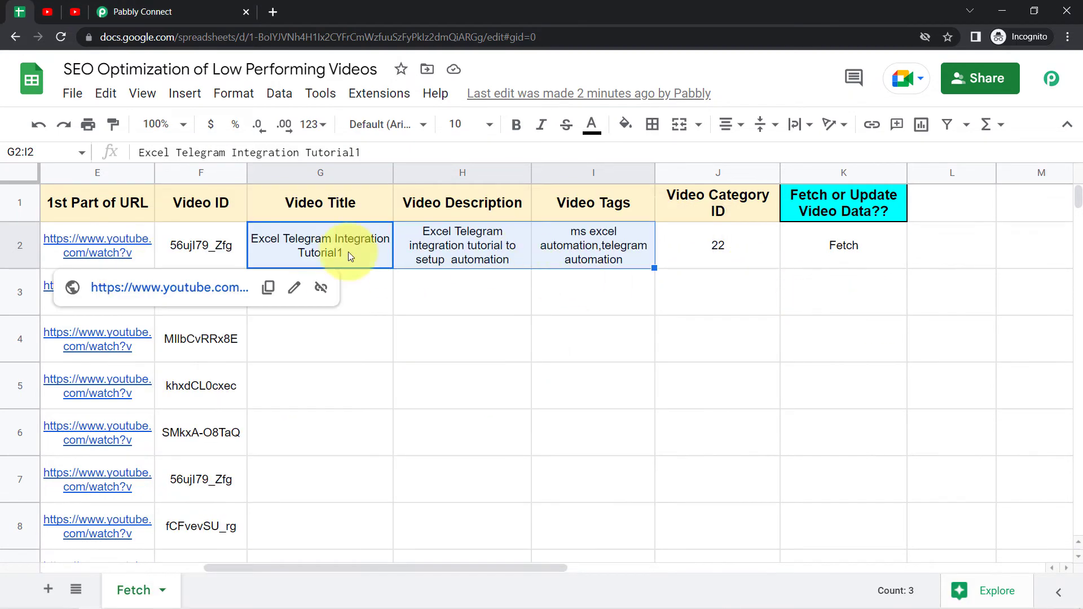
pyautogui.click(351, 254)
pyautogui.doubleClick(329, 235)
pyautogui.hotkey('ctrl', 'a')
pyautogui.hotkey('ctrl', 'v')
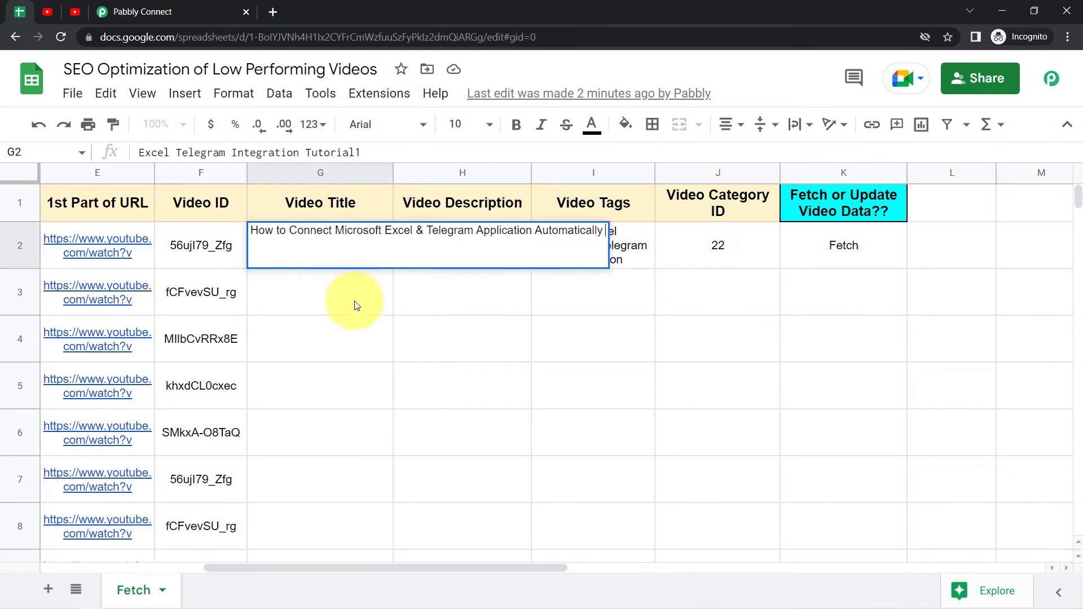
pyautogui.press('Return')
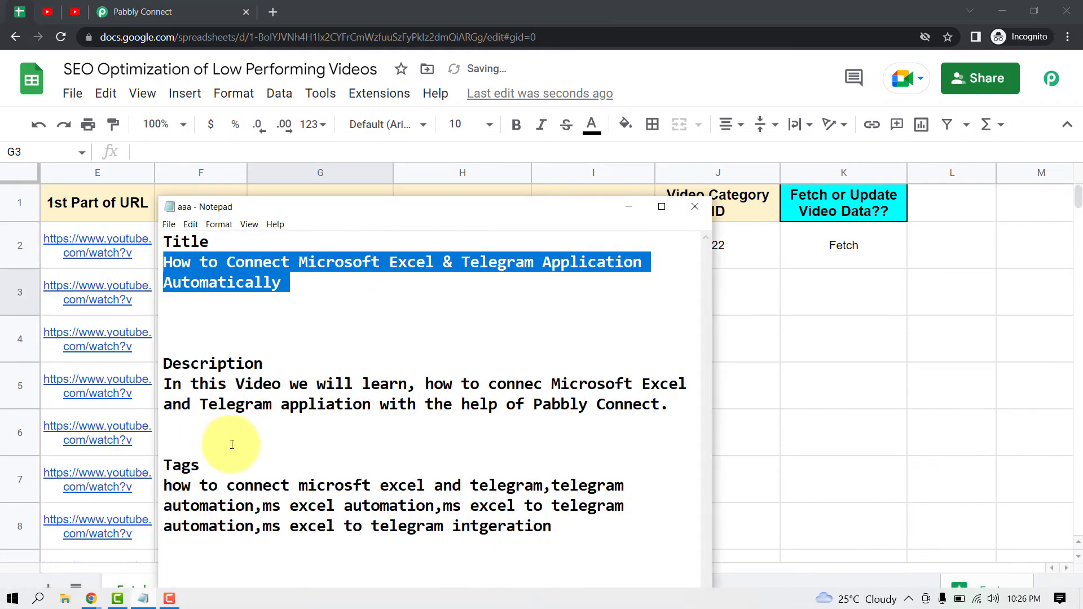
# Step: Copy the two-line text under Description in the Notepad file and replace the Video Description in H2 with it
pyautogui.click(168, 598)
pyautogui.click(253, 404)
pyautogui.moveTo(666, 398); pyautogui.dragTo(173, 391)
pyautogui.hotkey('ctrl', 'c')
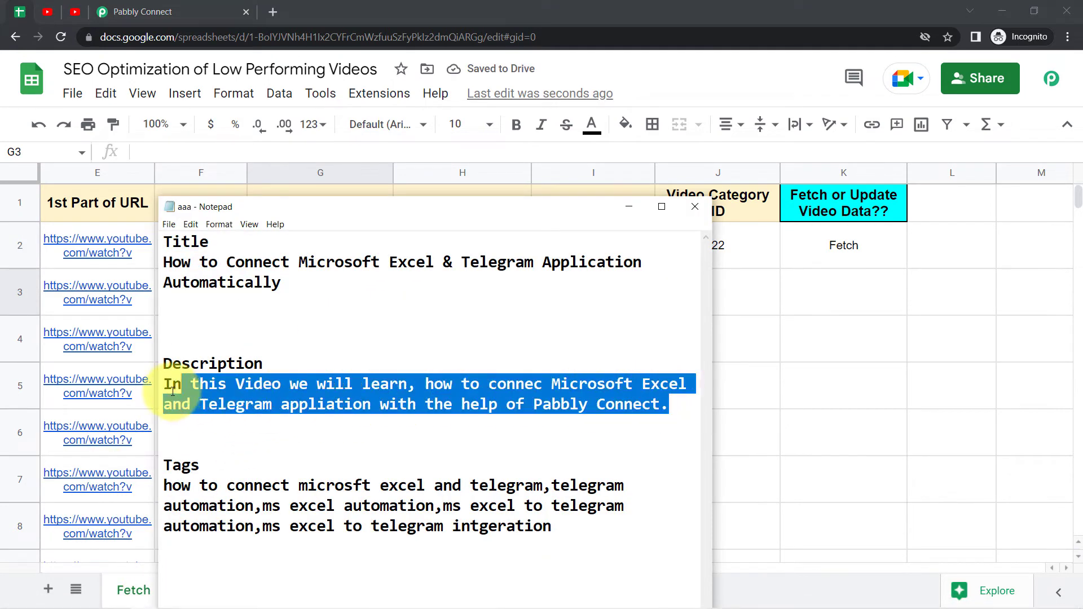
pyautogui.click(835, 355)
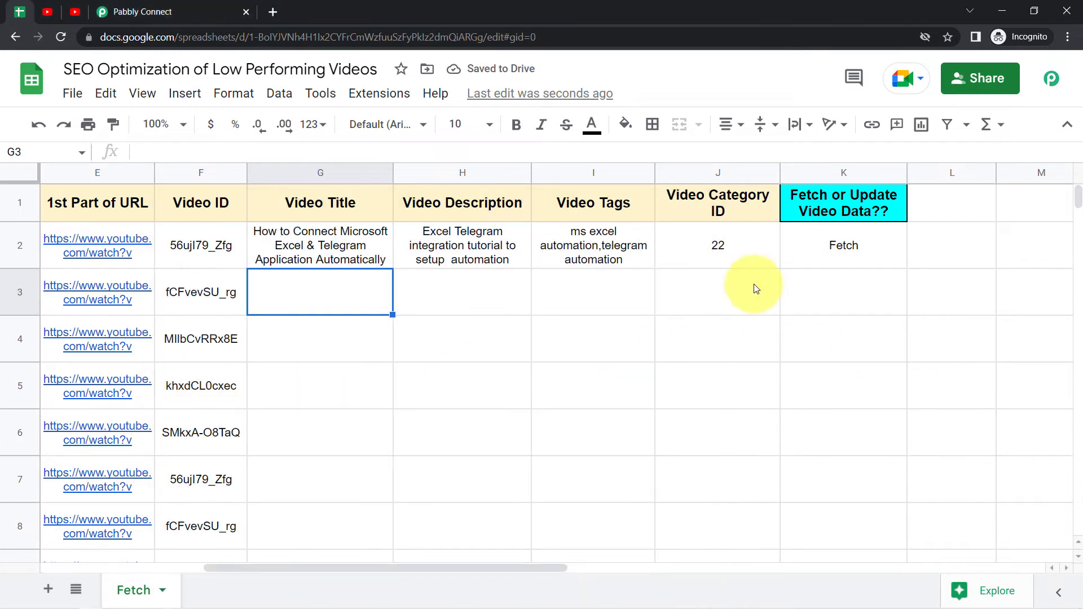
pyautogui.doubleClick(452, 259)
pyautogui.tripleClick(413, 231)
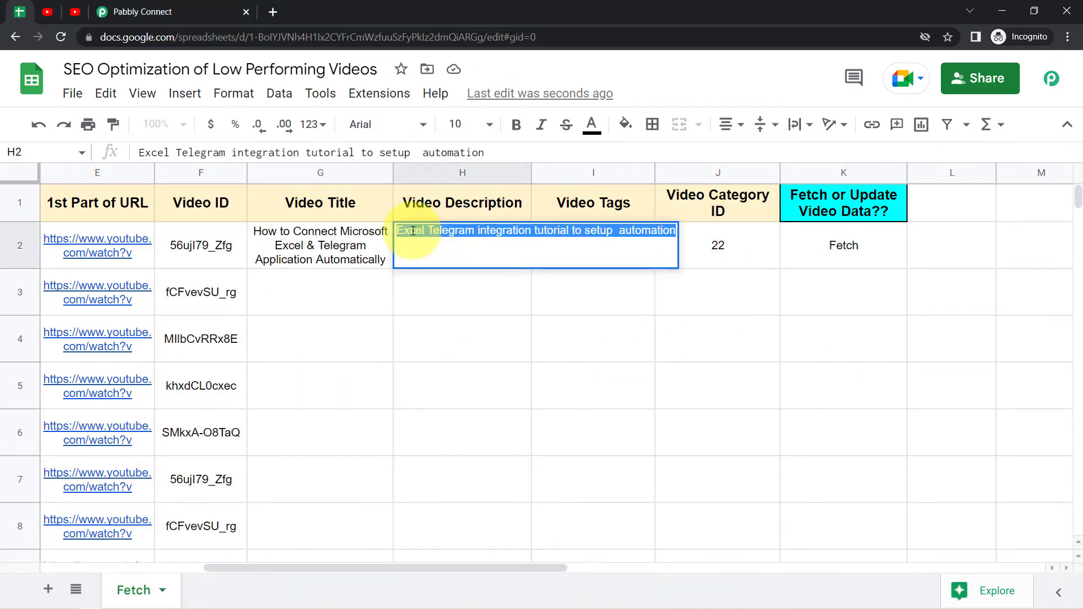
pyautogui.hotkey('ctrl', 'v')
pyautogui.press('Return')
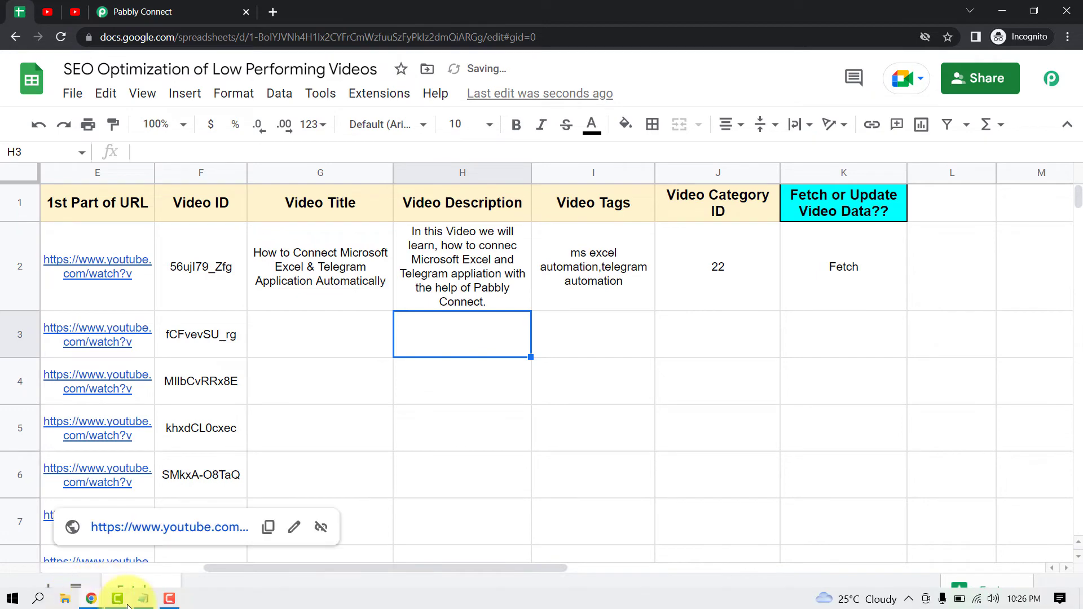
# Step: Replace the Video Tags in I2 with the full tag list from the Notepad file and widen column I
pyautogui.click(144, 603)
pyautogui.click(496, 527)
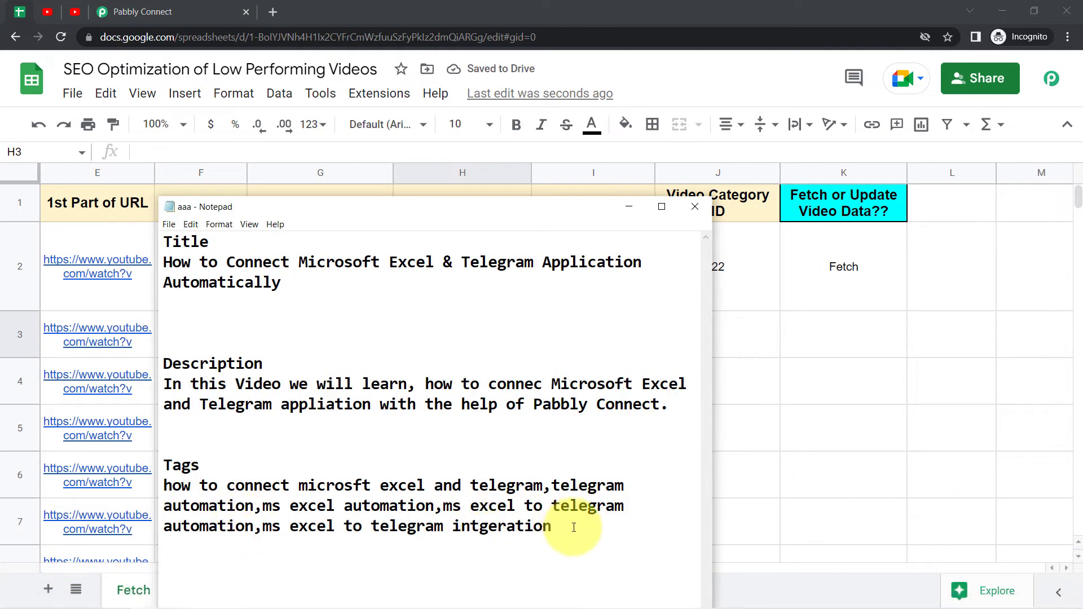
pyautogui.moveTo(558, 529); pyautogui.dragTo(164, 485)
pyautogui.hotkey('ctrl', 'c')
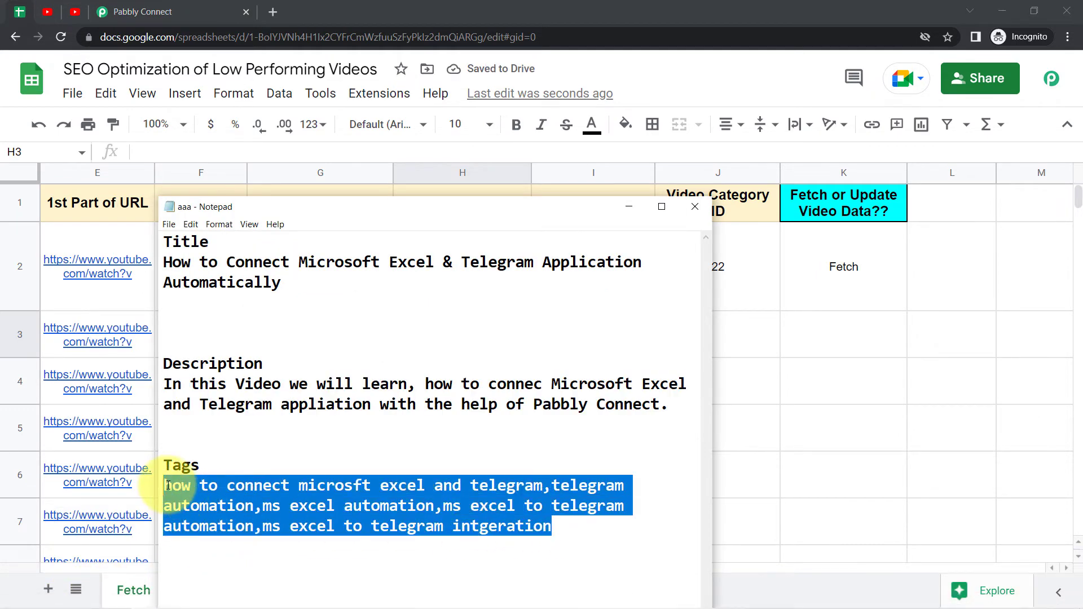
pyautogui.click(772, 459)
pyautogui.click(570, 294)
pyautogui.doubleClick(567, 238)
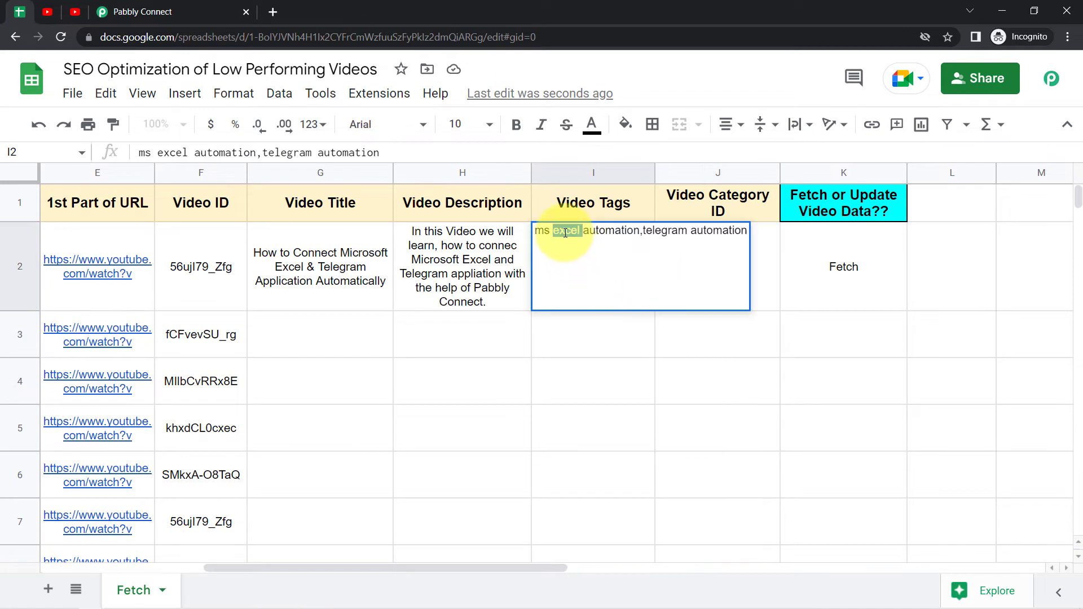
pyautogui.hotkey('ctrl', 'a')
pyautogui.hotkey('ctrl', 'v')
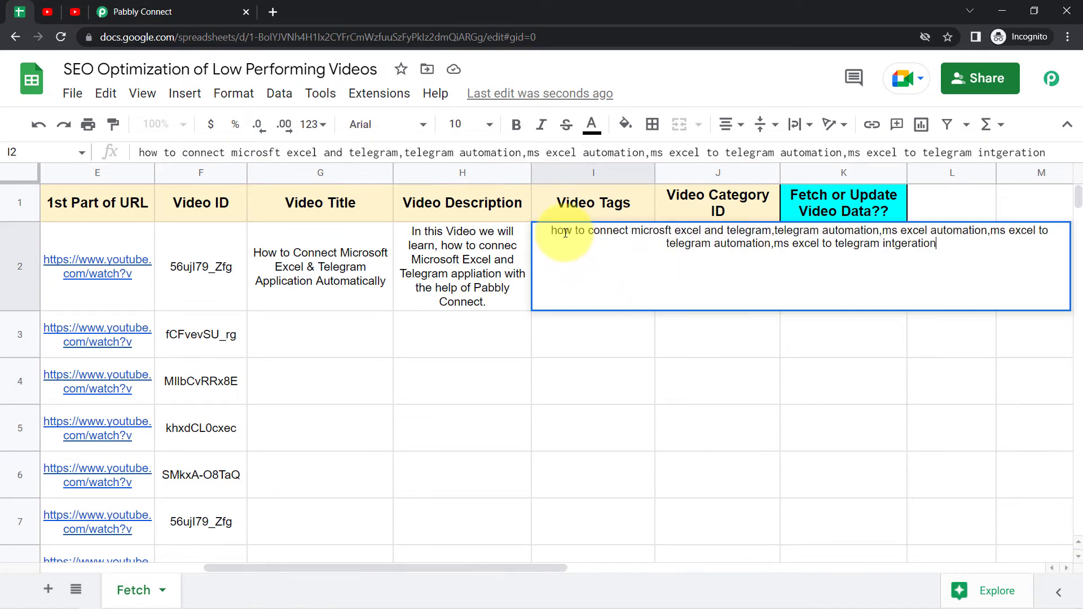
pyautogui.click(603, 356)
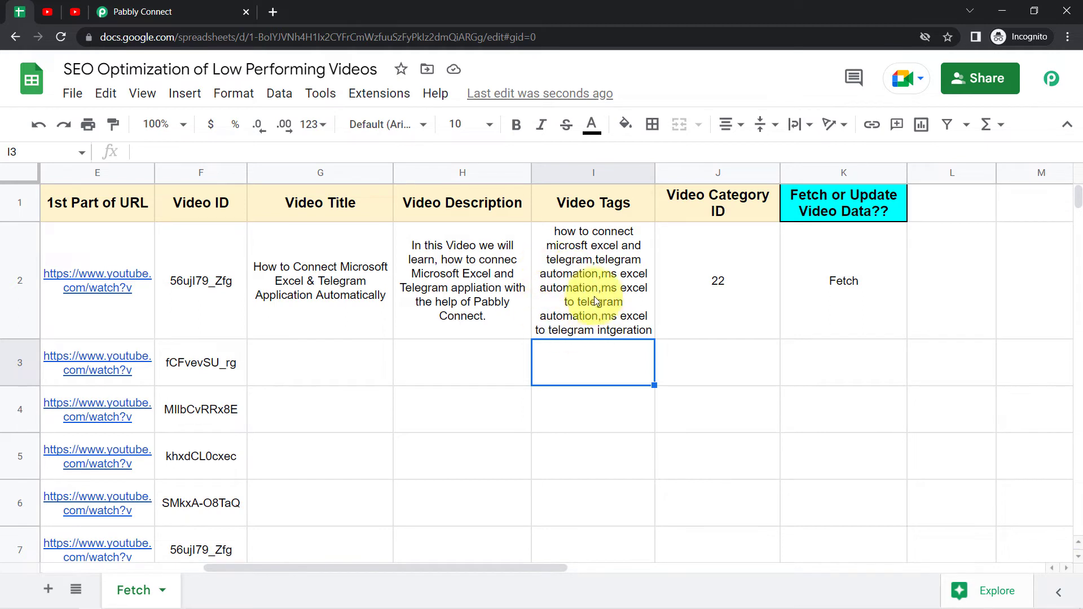
pyautogui.moveTo(666, 173); pyautogui.dragTo(712, 173)
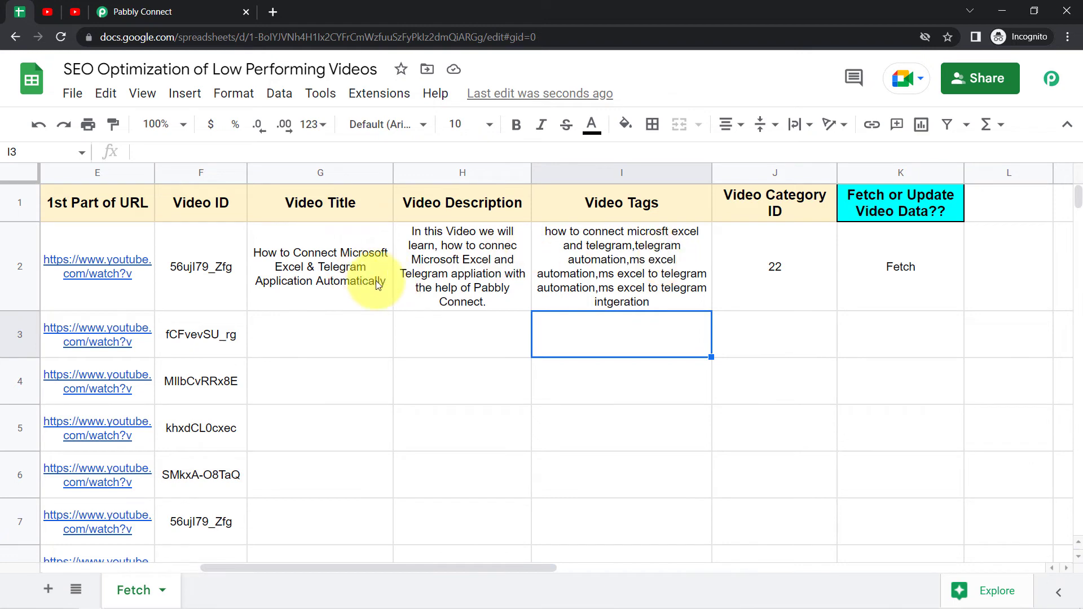
pyautogui.moveTo(363, 265); pyautogui.dragTo(632, 287)
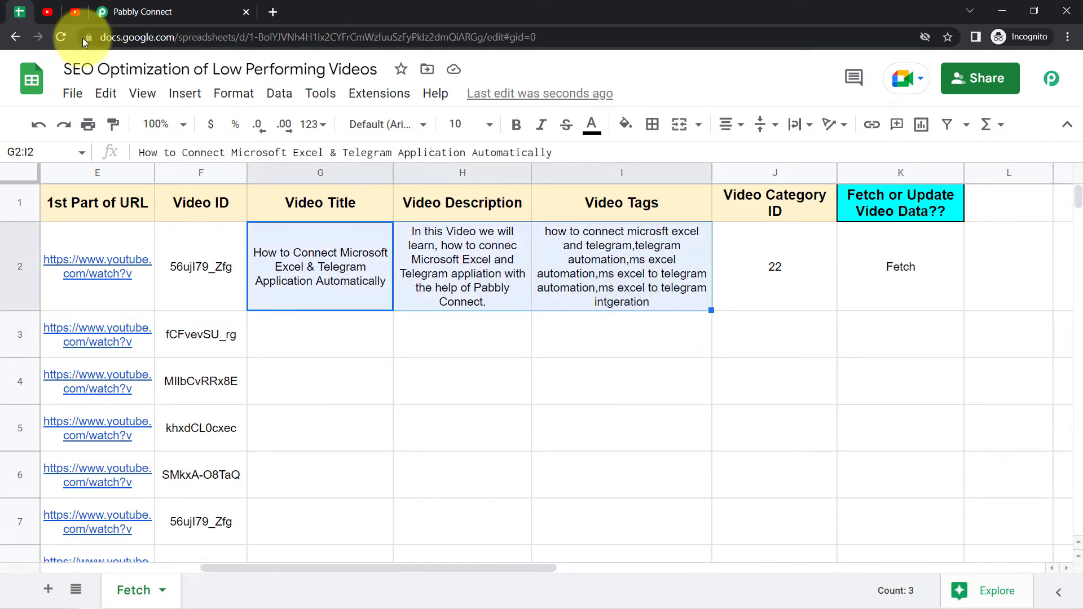
# Step: In Pabbly Connect, go back to the Google Sheets trigger and start recapturing its webhook response
pyautogui.click(170, 11)
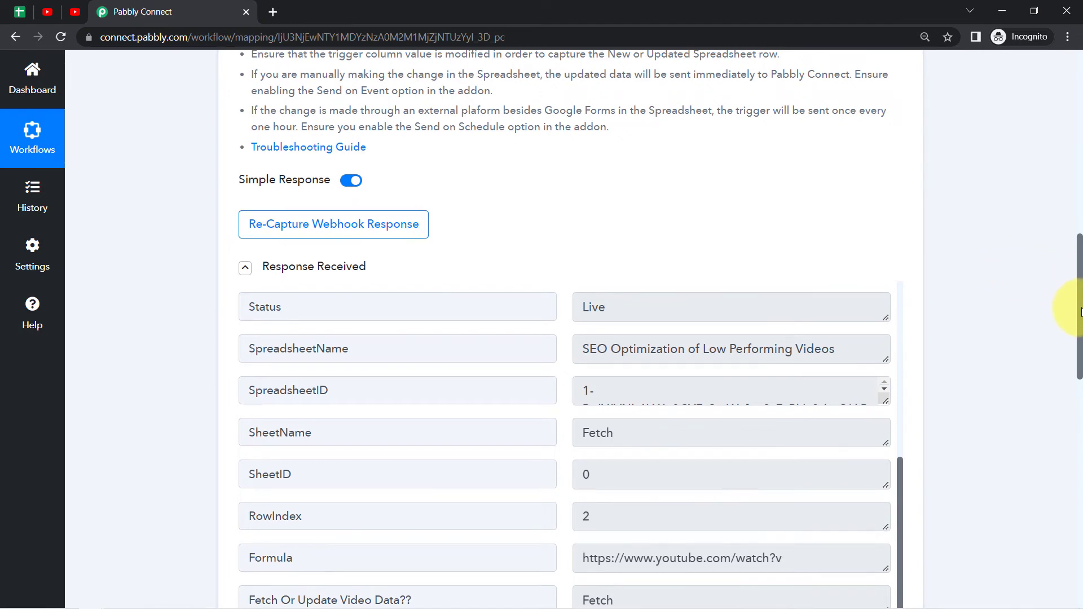
pyautogui.moveTo(1063, 307); pyautogui.dragTo(1061, 430)
pyautogui.scroll(-4, 1061, 430)
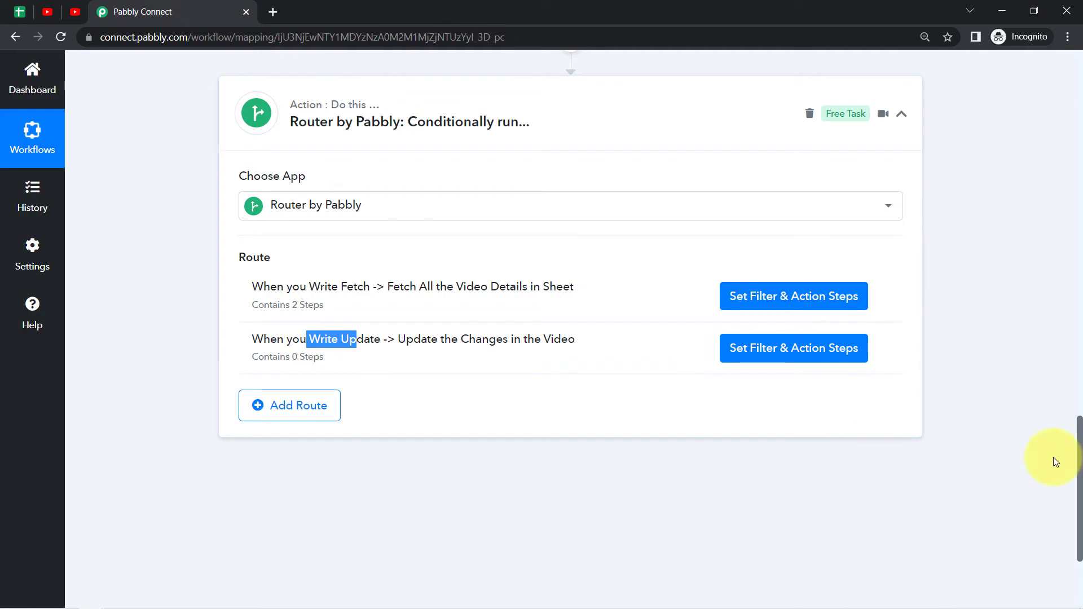
pyautogui.moveTo(1079, 492); pyautogui.dragTo(1078, 297)
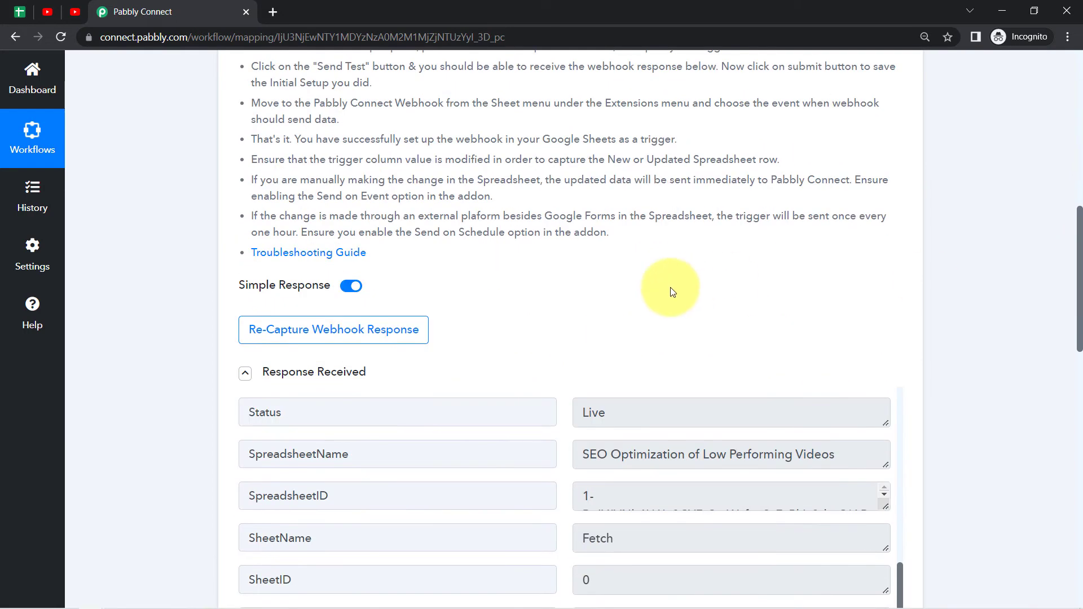
pyautogui.click(335, 335)
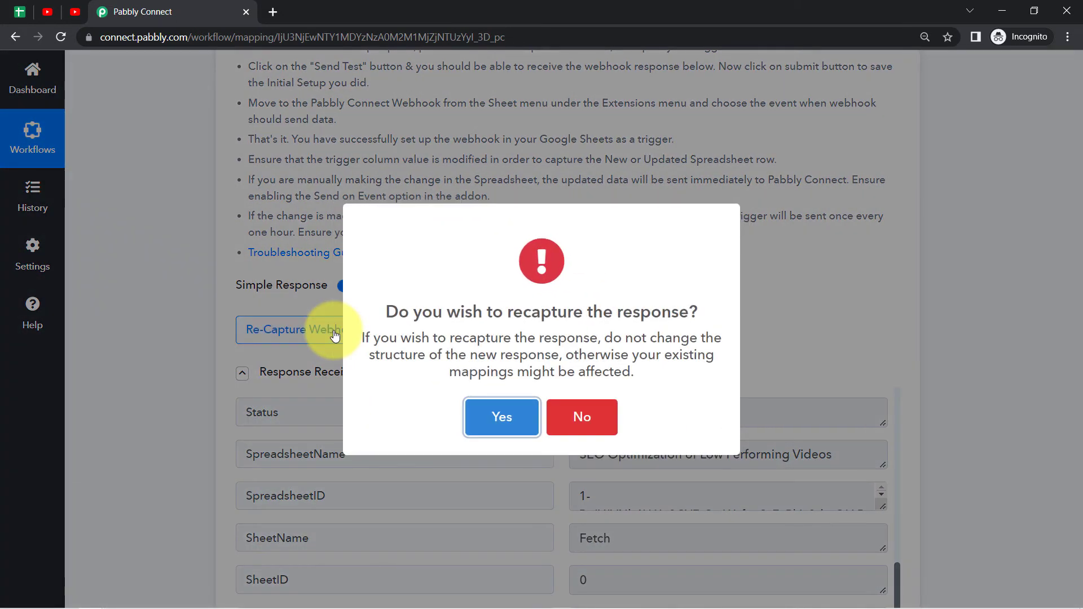
pyautogui.click(491, 418)
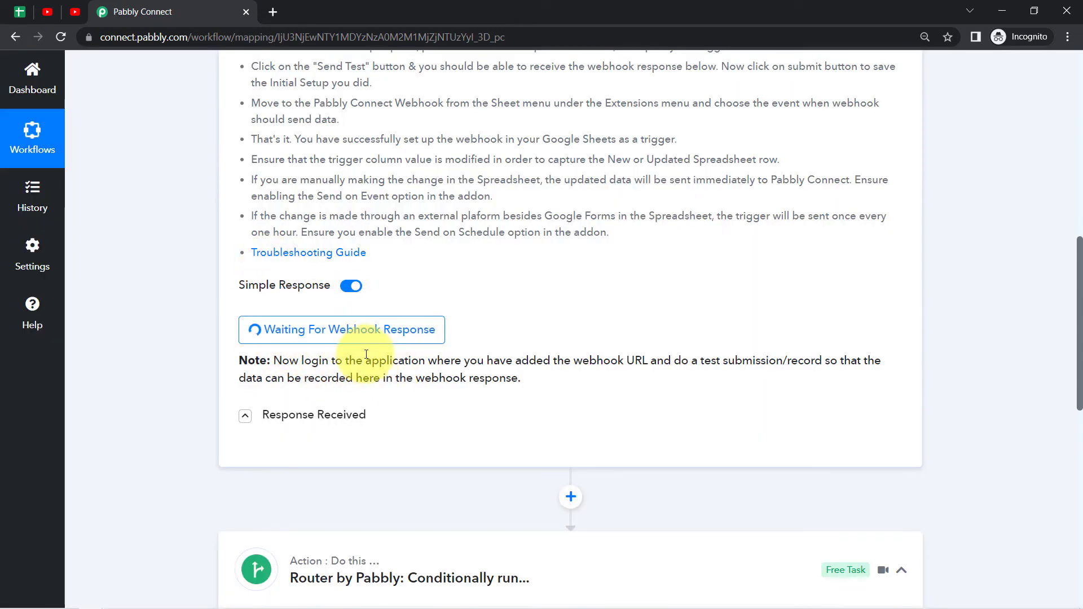
# Step: In Google Sheets, set the Fetch or Update Video Data cell K2 to Update and review the details in G2:K2
pyautogui.click(20, 11)
pyautogui.click(483, 369)
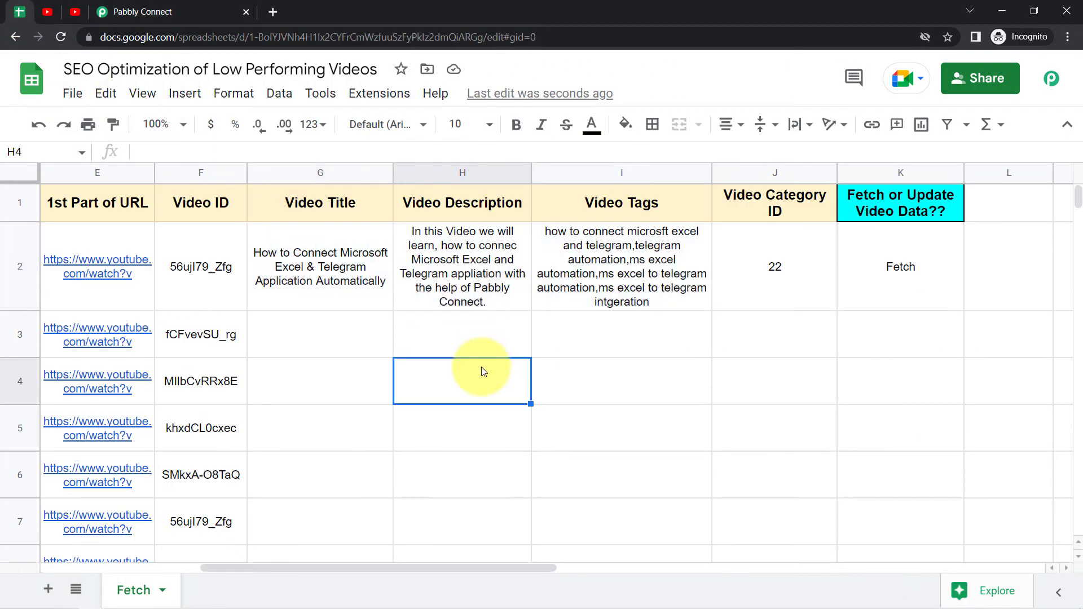
pyautogui.click(365, 100)
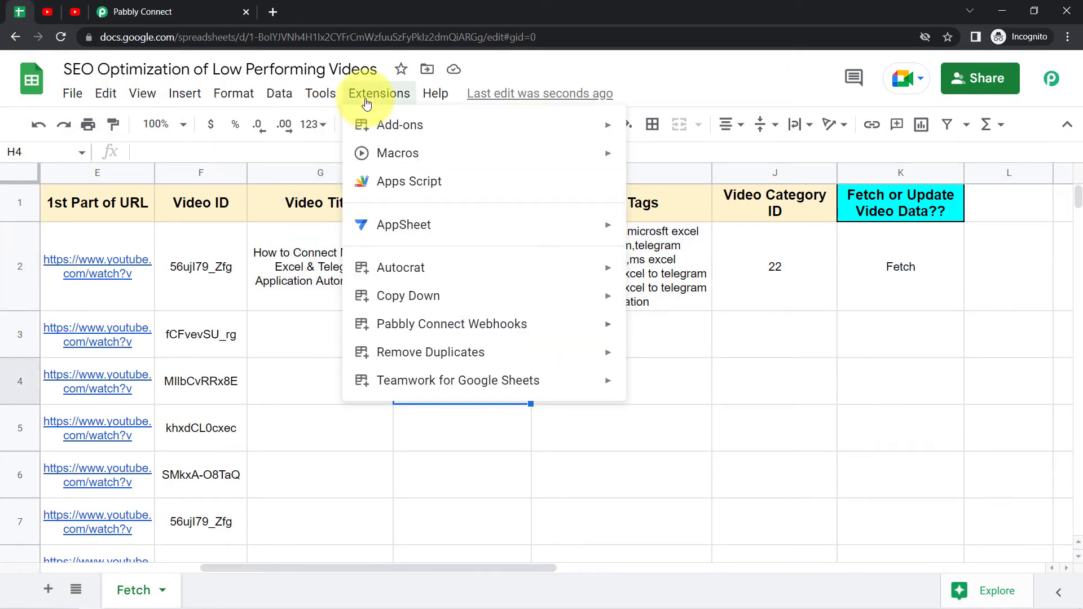
pyautogui.click(863, 295)
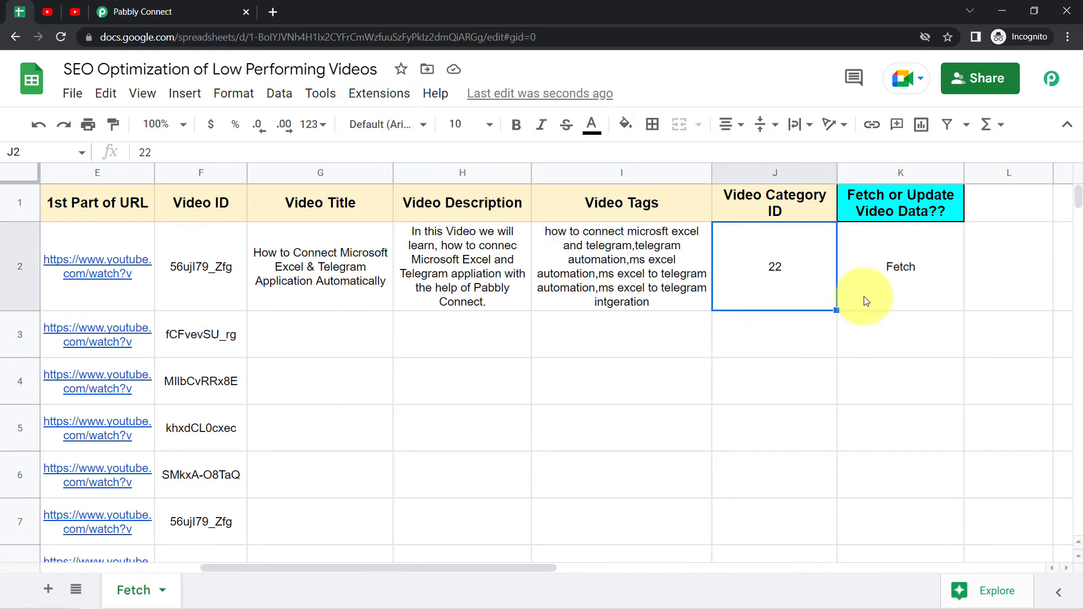
pyautogui.doubleClick(917, 252)
pyautogui.moveTo(916, 231); pyautogui.dragTo(851, 226)
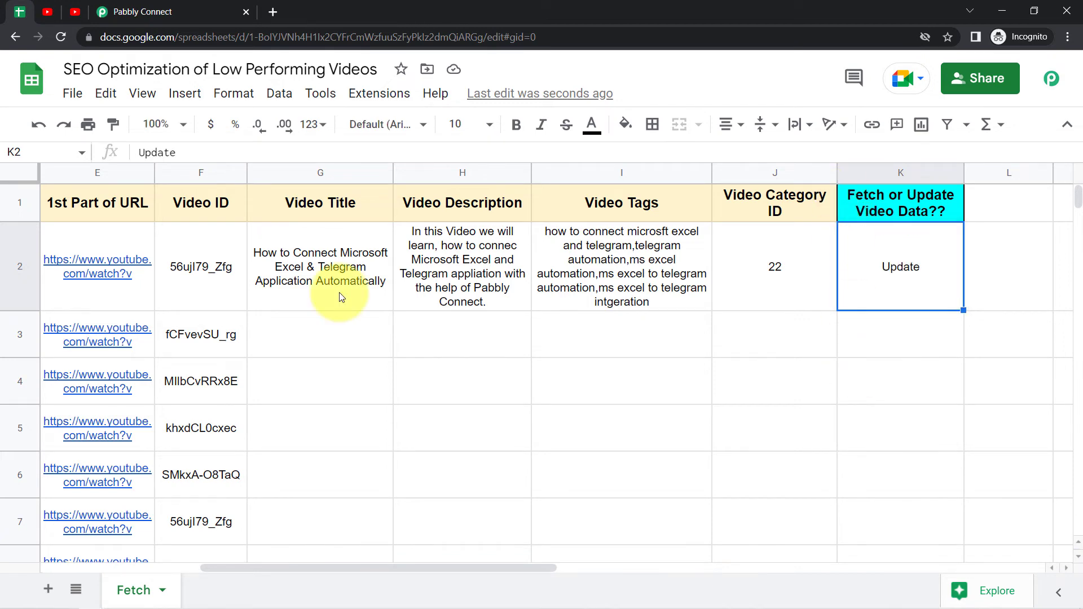
pyautogui.moveTo(355, 295); pyautogui.dragTo(903, 270)
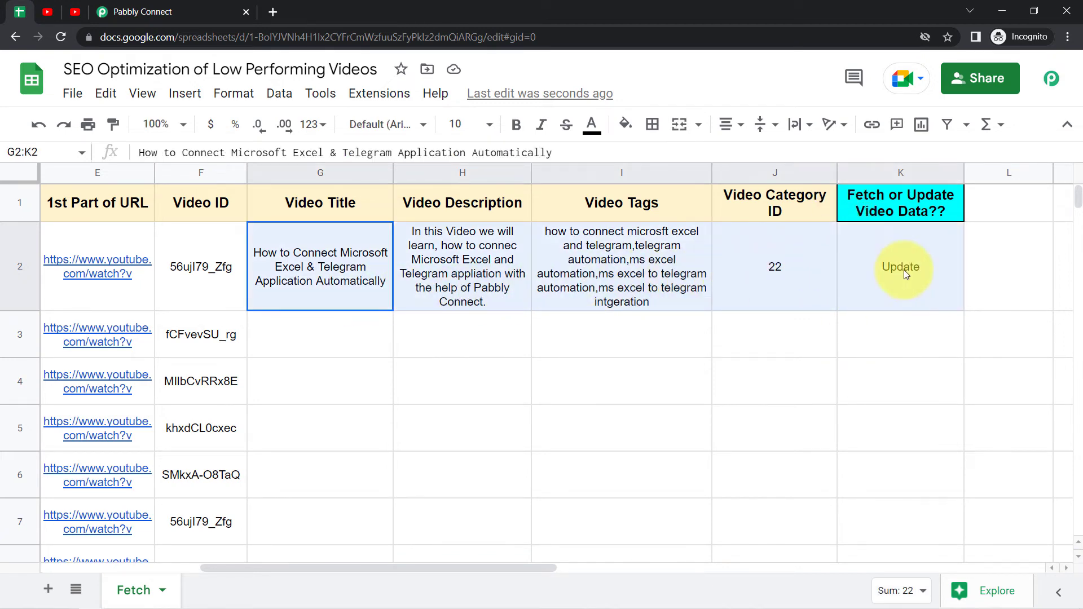
# Step: Send the row with Update in K2 as test data from Pabbly Connect Webhooks' initial setup, and submit the setup with trigger column K
pyautogui.click(899, 272)
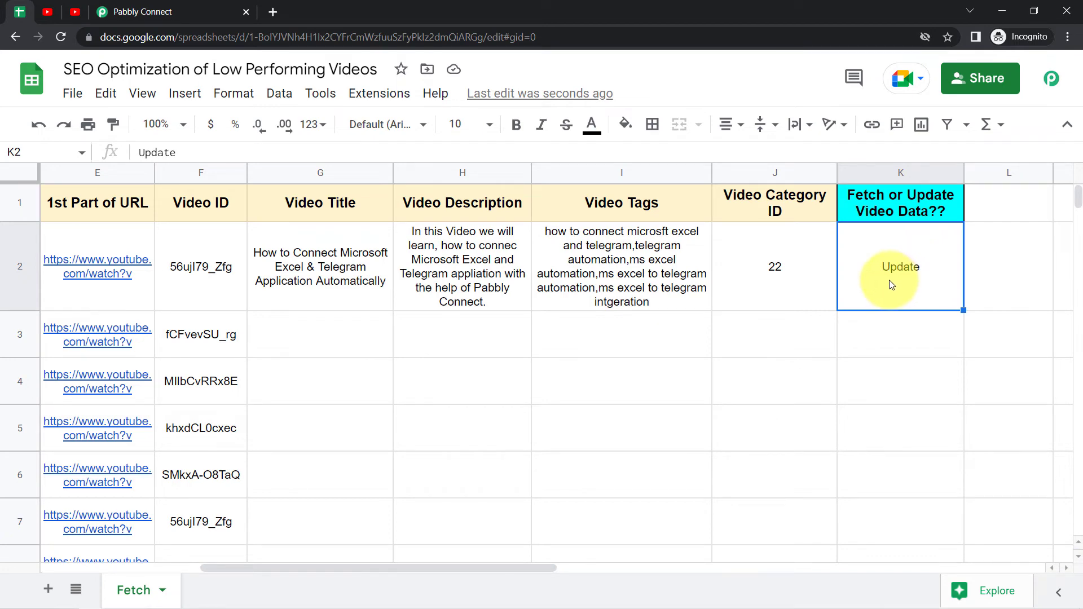
pyautogui.click(373, 95)
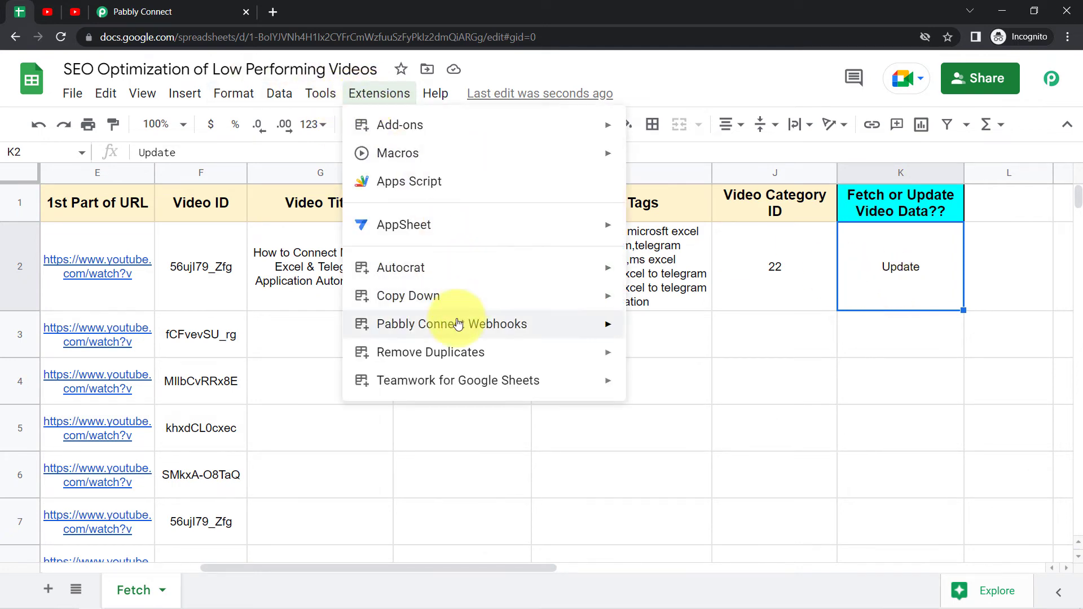
pyautogui.moveTo(458, 324)
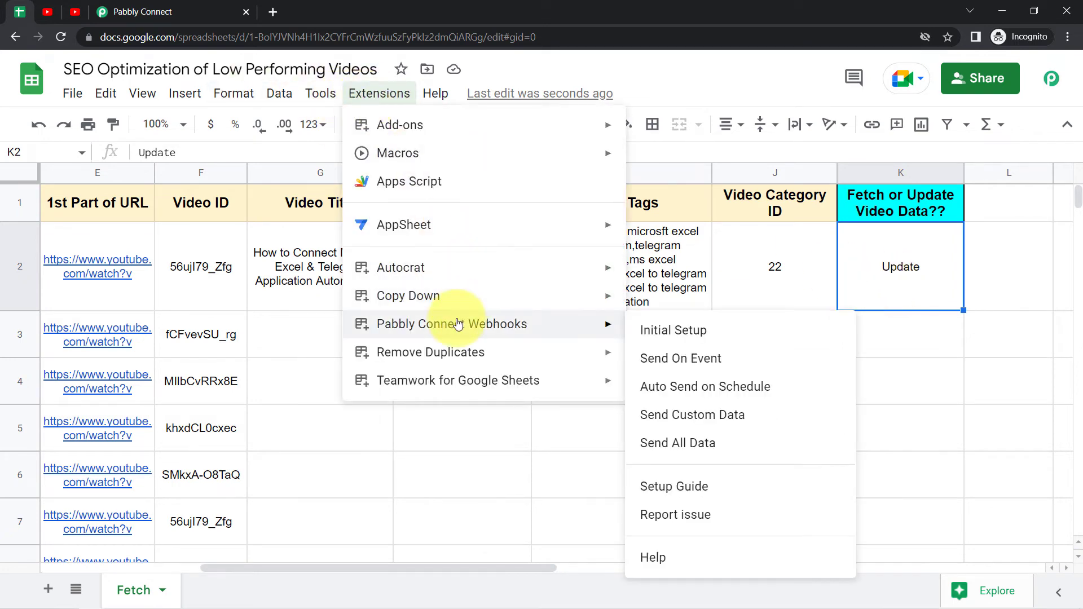
pyautogui.click(672, 338)
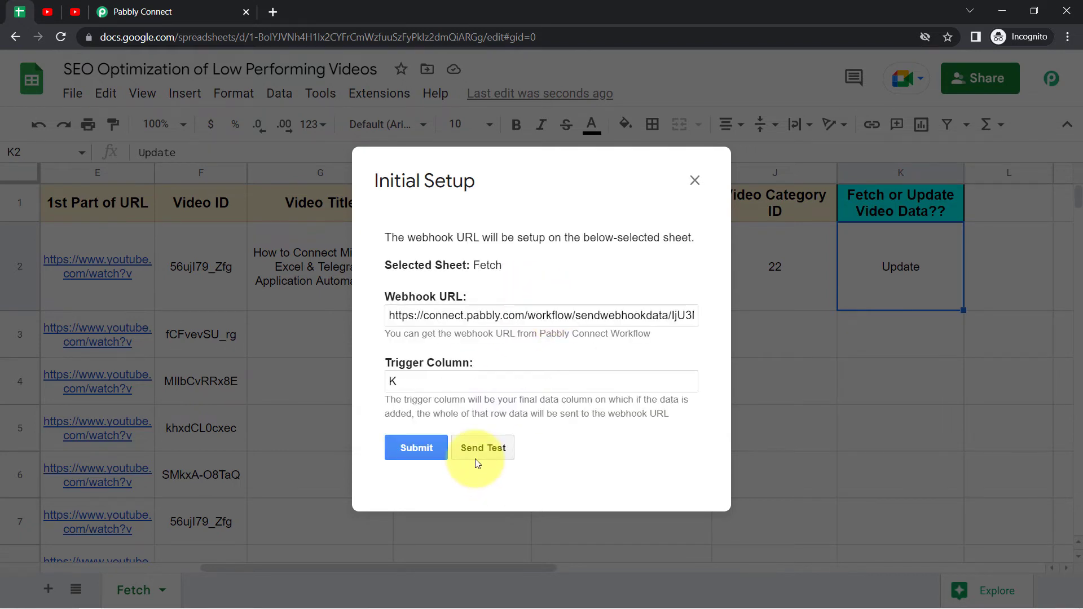
pyautogui.click(473, 454)
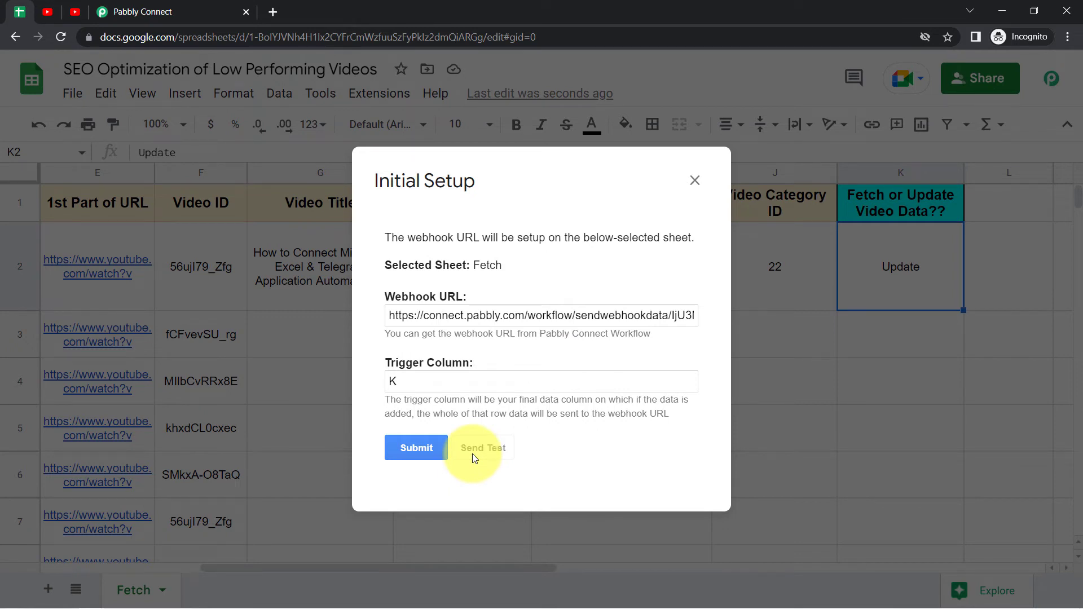
pyautogui.scroll(-3, 694, 384)
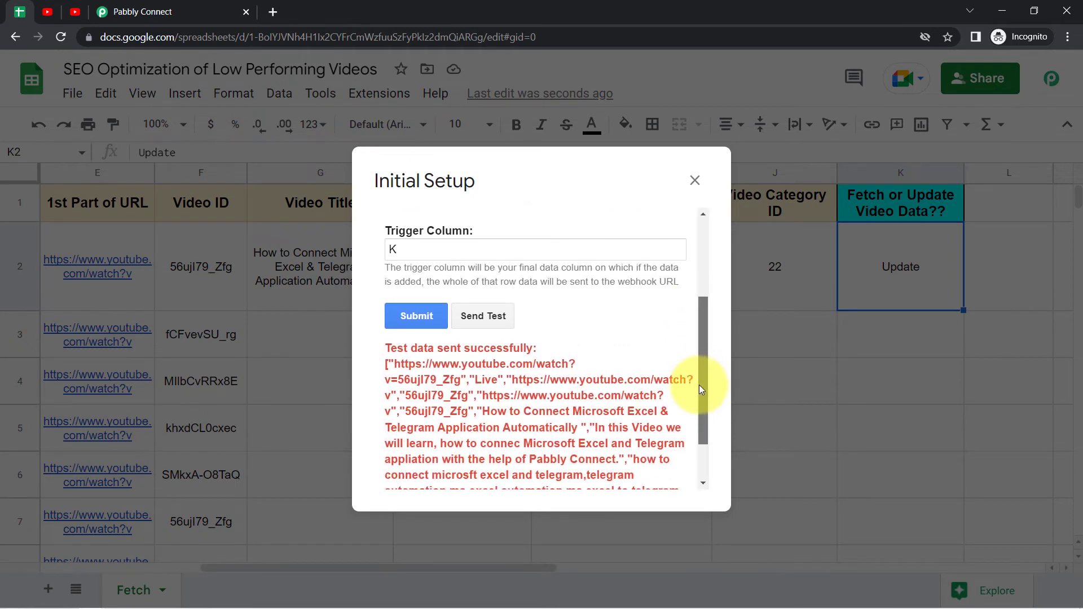
pyautogui.click(414, 314)
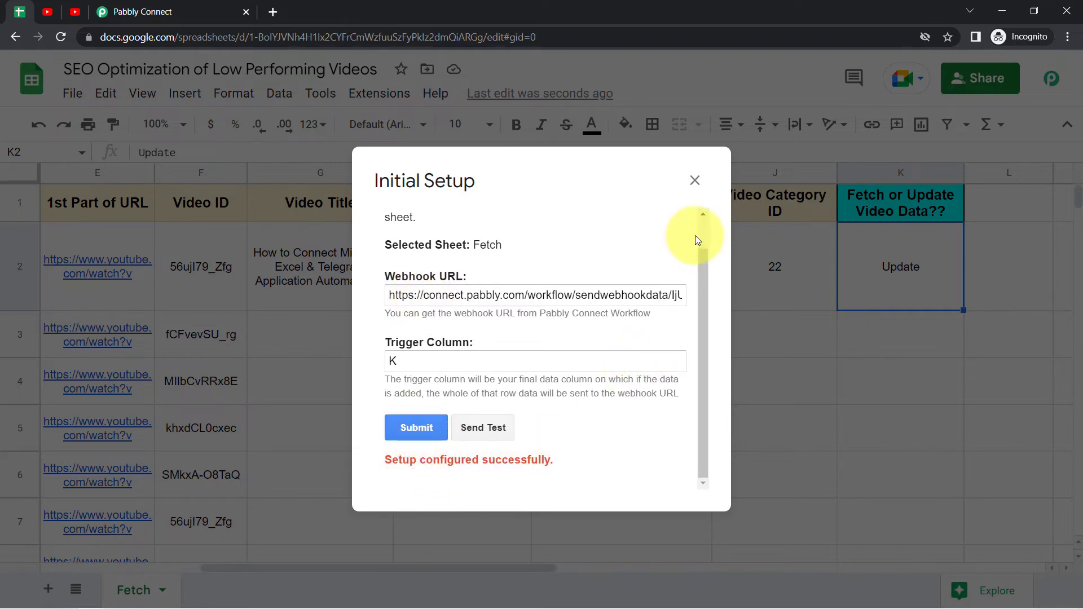
pyautogui.click(695, 182)
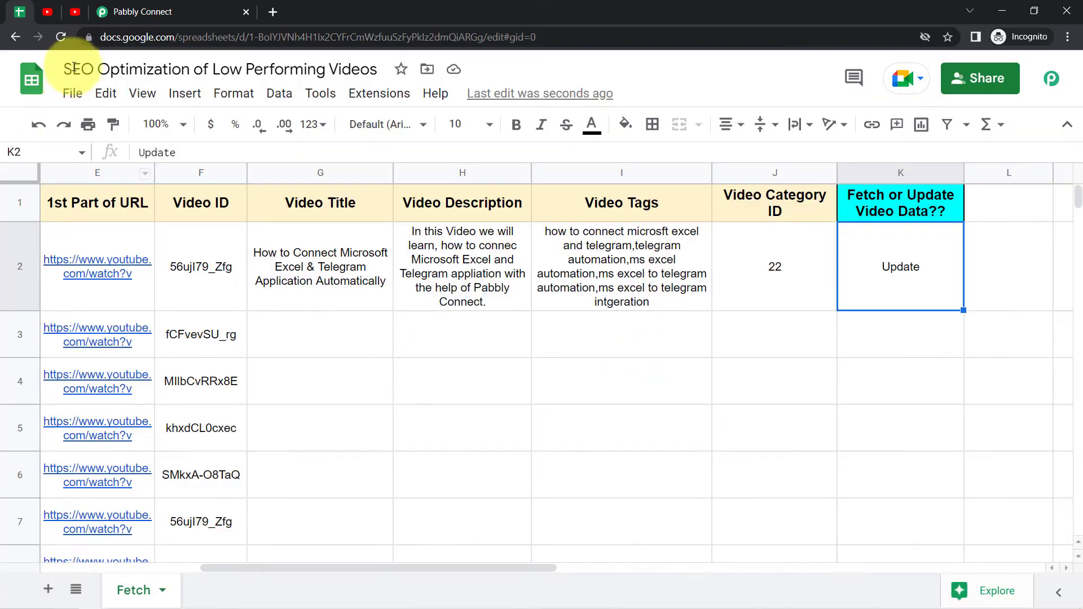
# Step: In Pabbly Connect, review the recaptured trigger response, expanding the Video Tags and Video Description values to read them in full
pyautogui.click(167, 14)
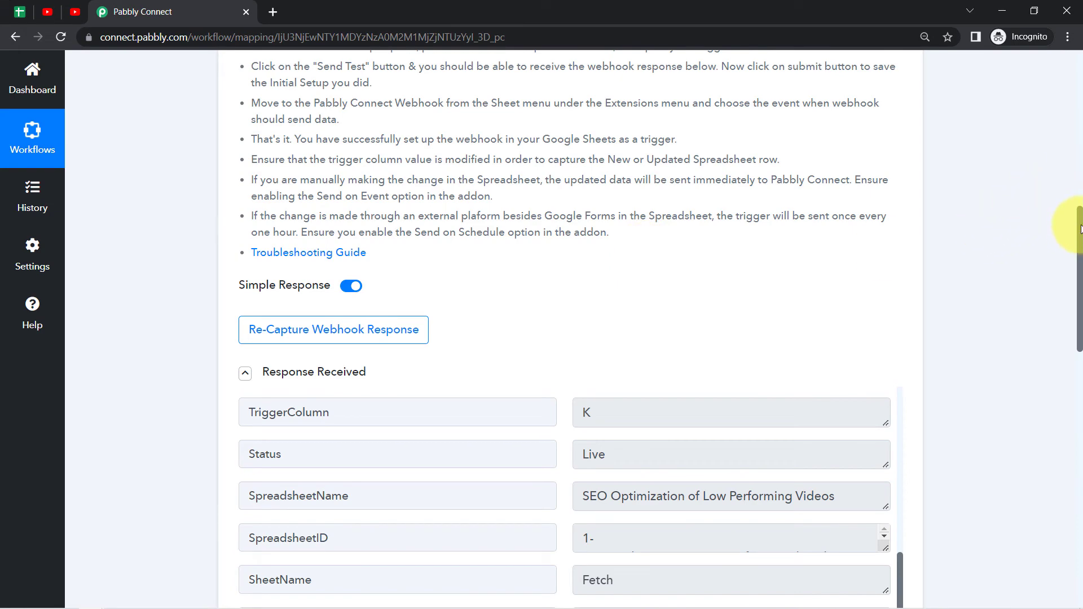
pyautogui.moveTo(1081, 228); pyautogui.dragTo(1068, 283)
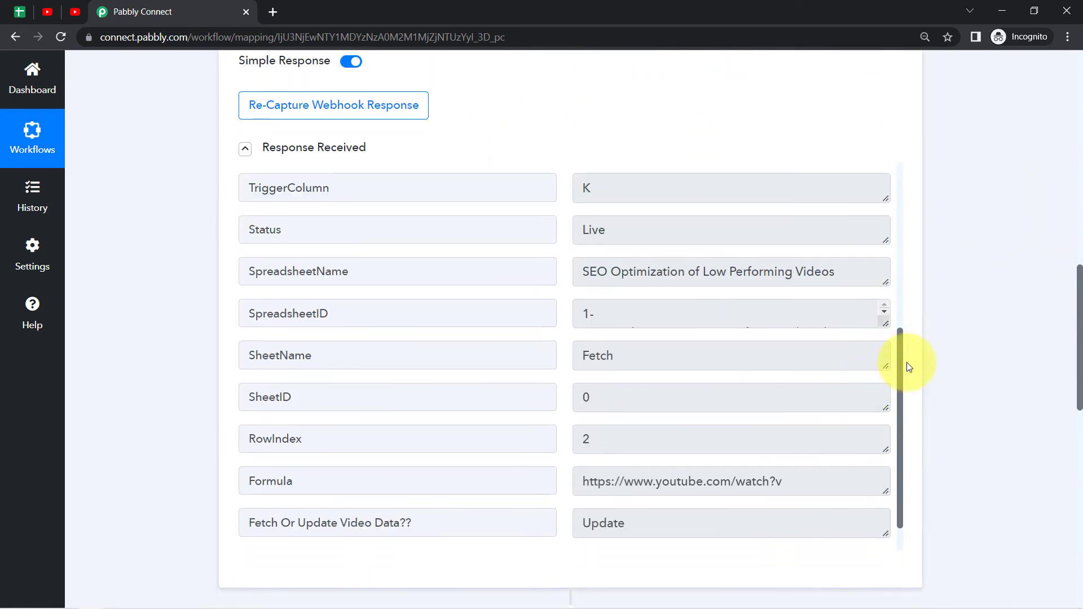
pyautogui.moveTo(899, 371); pyautogui.dragTo(905, 204)
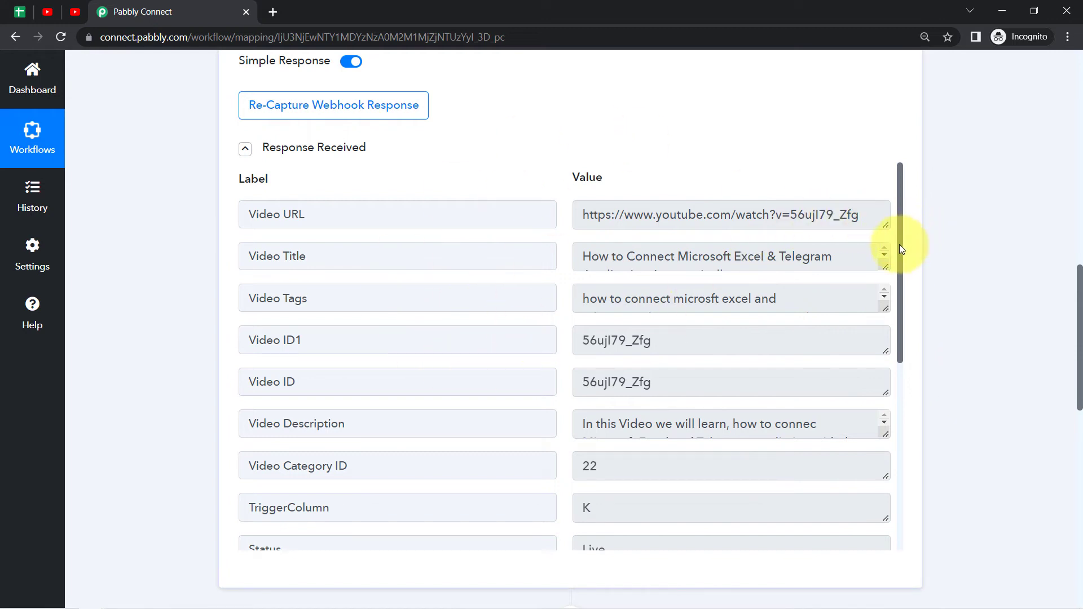
pyautogui.moveTo(635, 257); pyautogui.dragTo(942, 281)
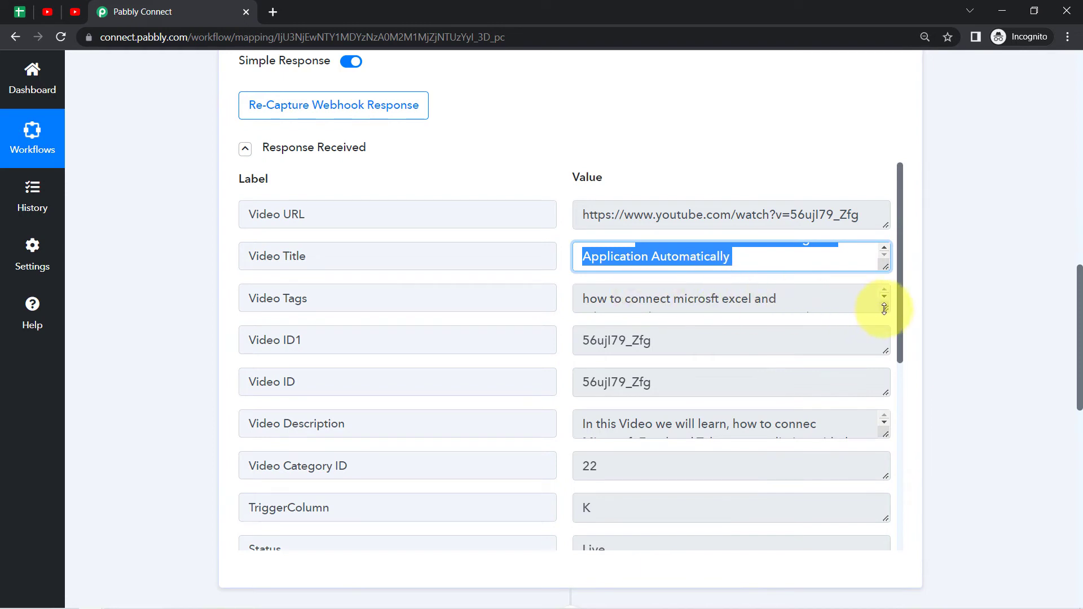
pyautogui.moveTo(884, 308); pyautogui.dragTo(885, 413)
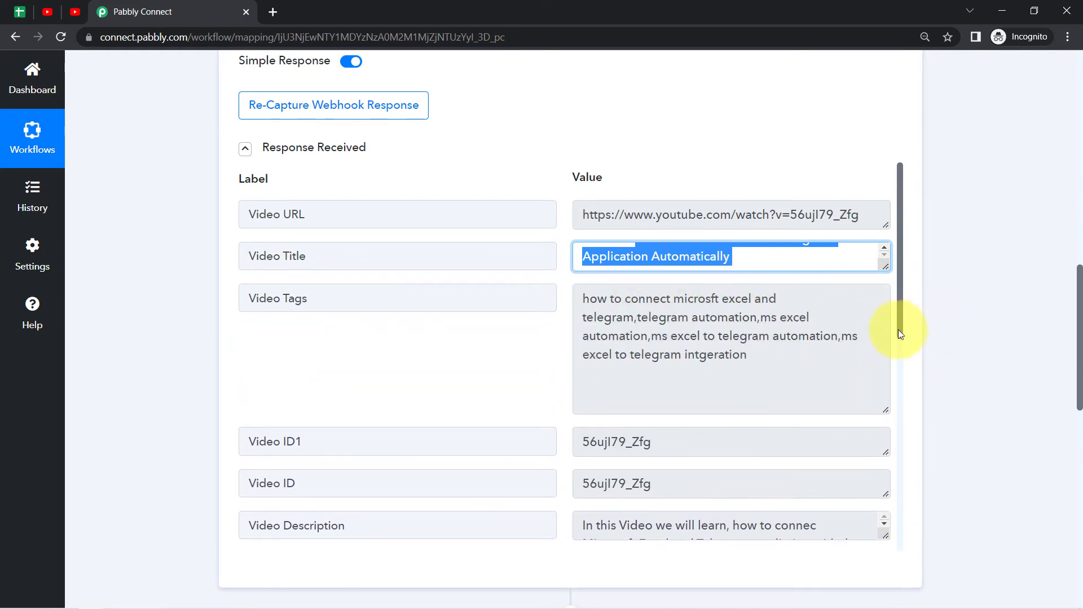
pyautogui.scroll(-4, 903, 285)
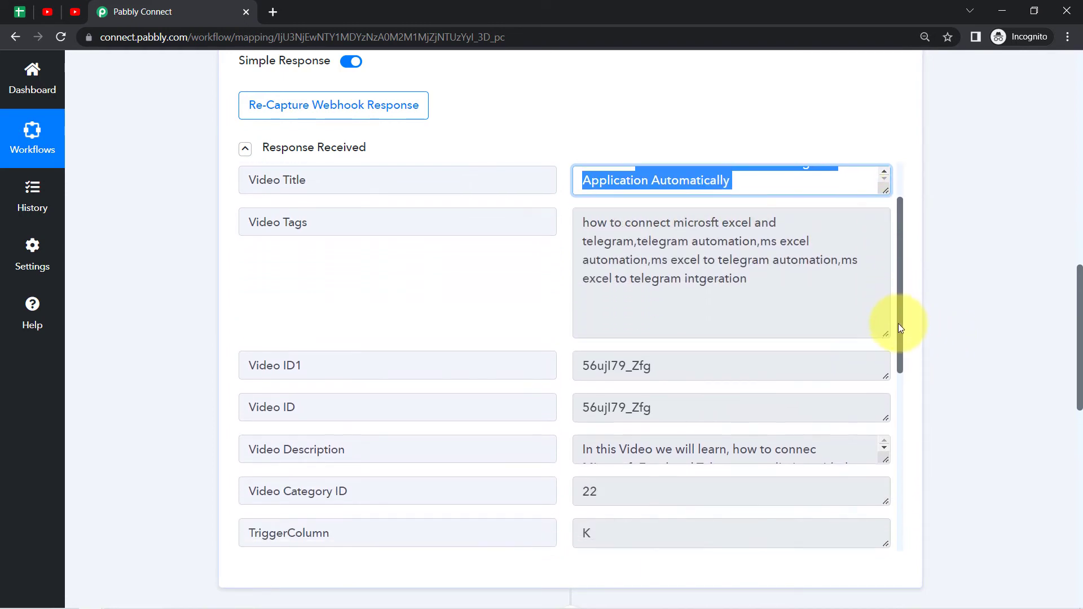
pyautogui.moveTo(882, 333); pyautogui.dragTo(885, 434)
pyautogui.moveTo(621, 329); pyautogui.dragTo(682, 374)
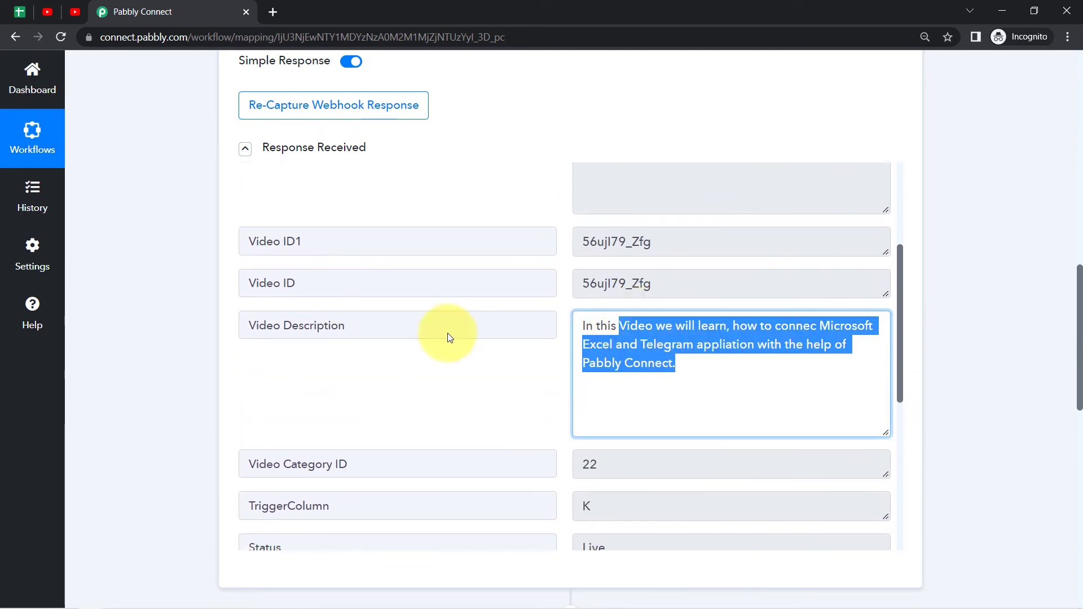
pyautogui.click(190, 392)
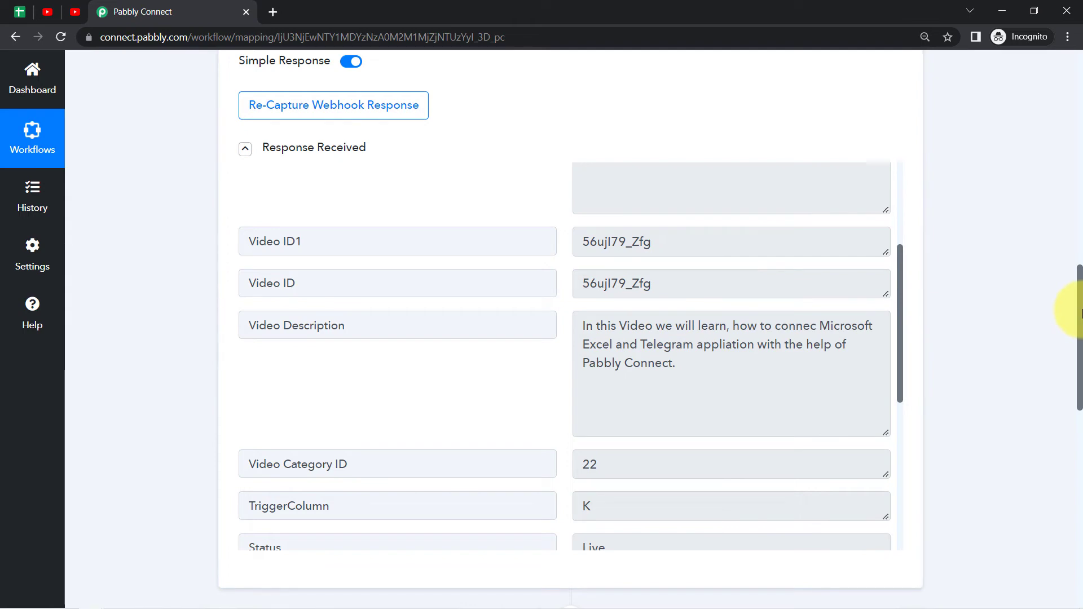
# Step: In the Update route's filter, require the Fetch Or Update Video Data?? label to be Equal to Update
pyautogui.moveTo(1079, 313); pyautogui.dragTo(1078, 470)
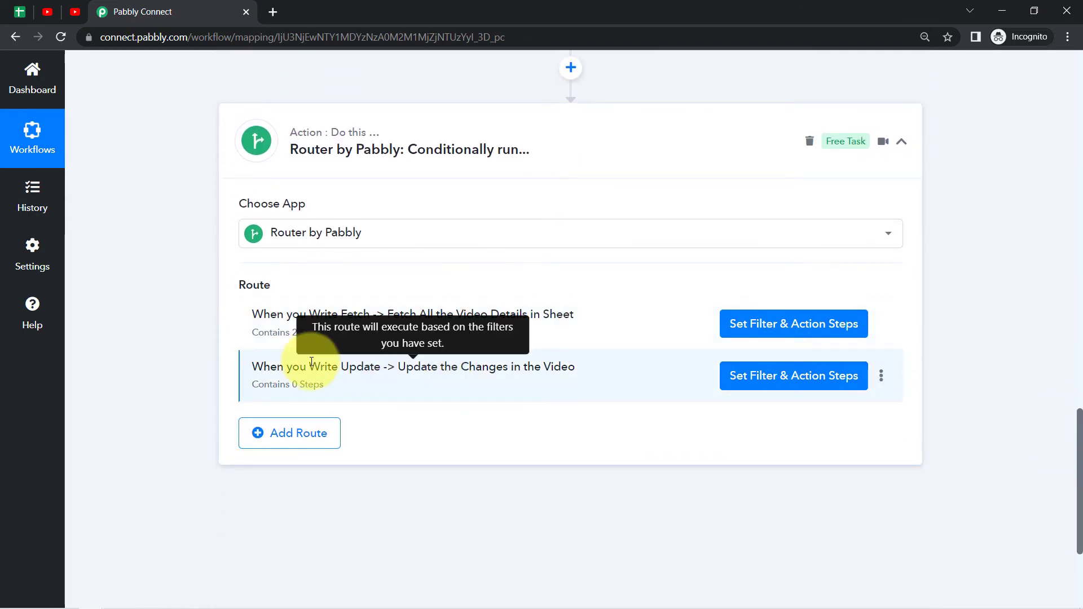
pyautogui.moveTo(309, 367); pyautogui.dragTo(474, 389)
pyautogui.click(739, 383)
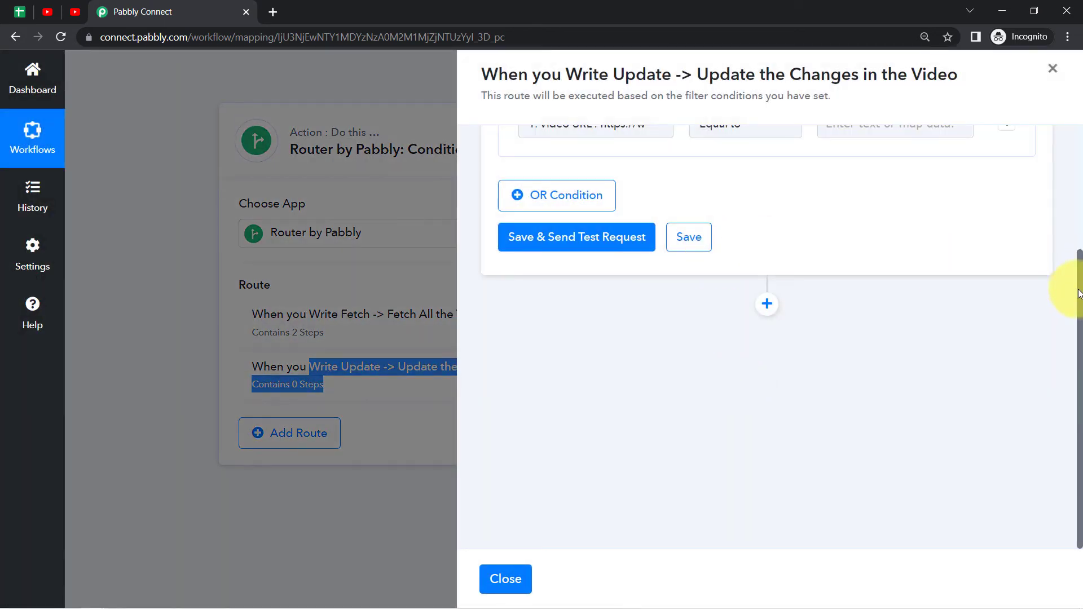
pyautogui.moveTo(1079, 292); pyautogui.dragTo(1079, 191)
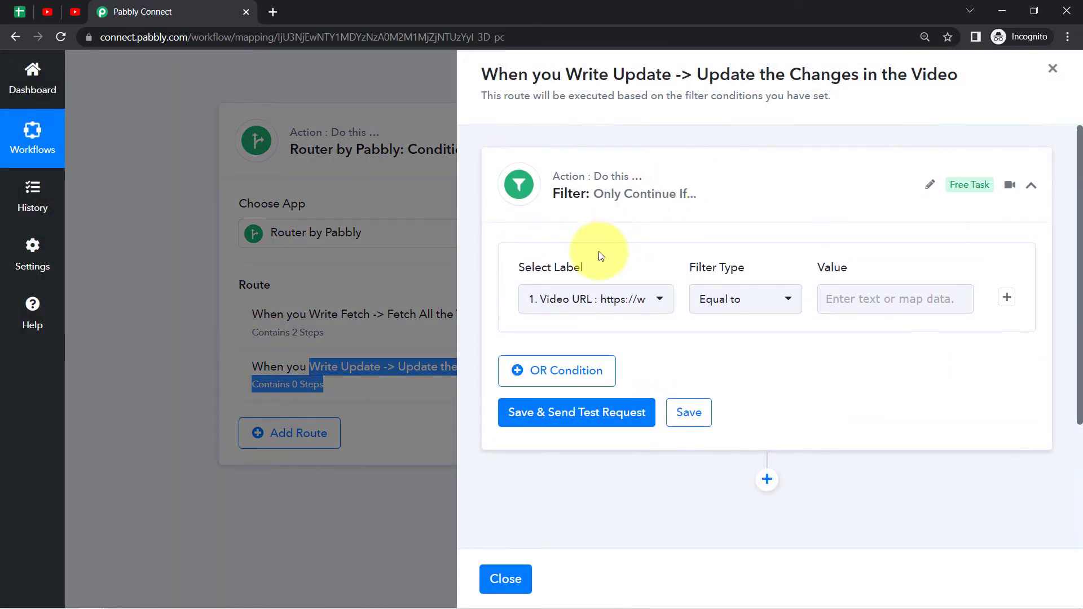
pyautogui.click(584, 296)
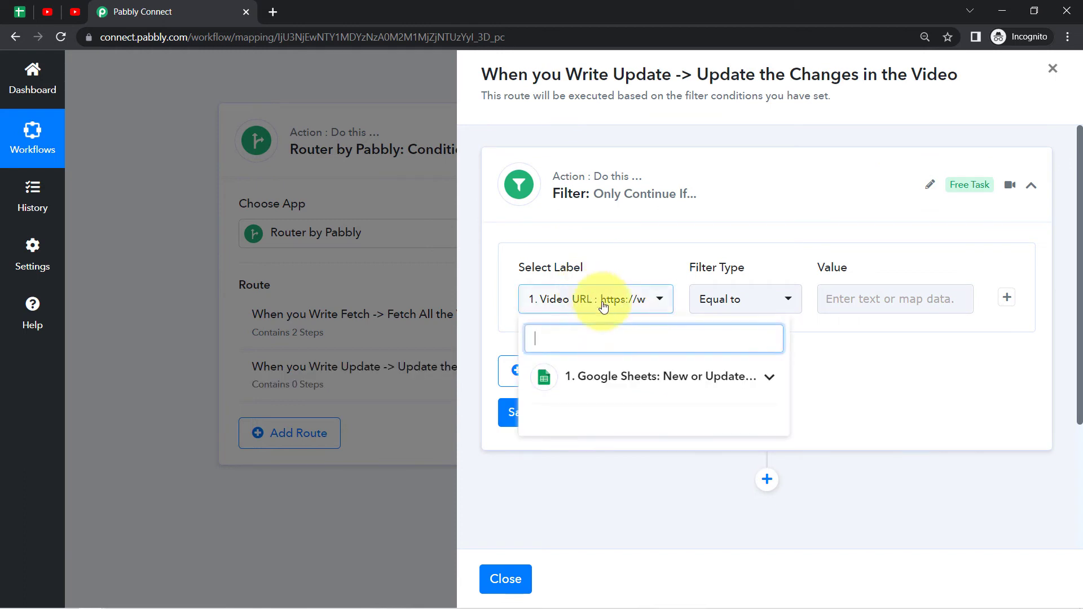
pyautogui.click(761, 381)
pyautogui.moveTo(786, 381); pyautogui.dragTo(788, 514)
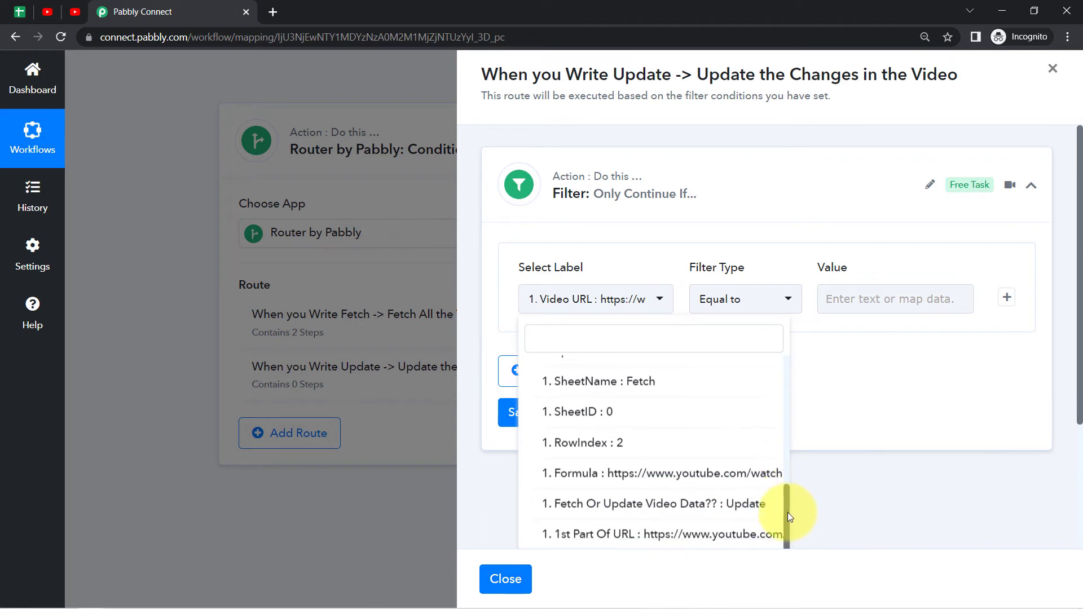
pyautogui.click(713, 507)
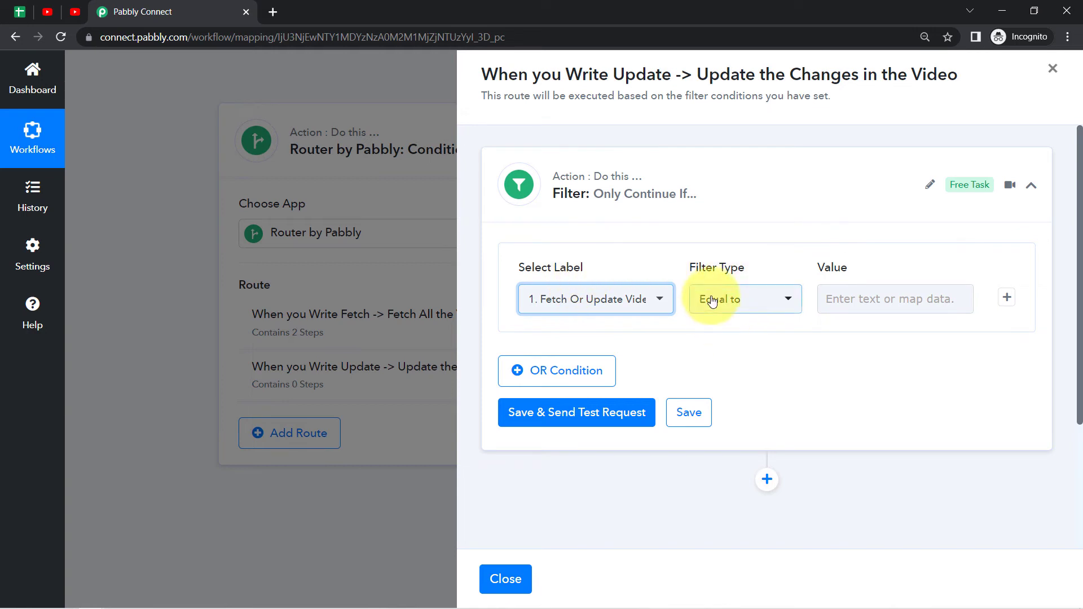
pyautogui.click(841, 299)
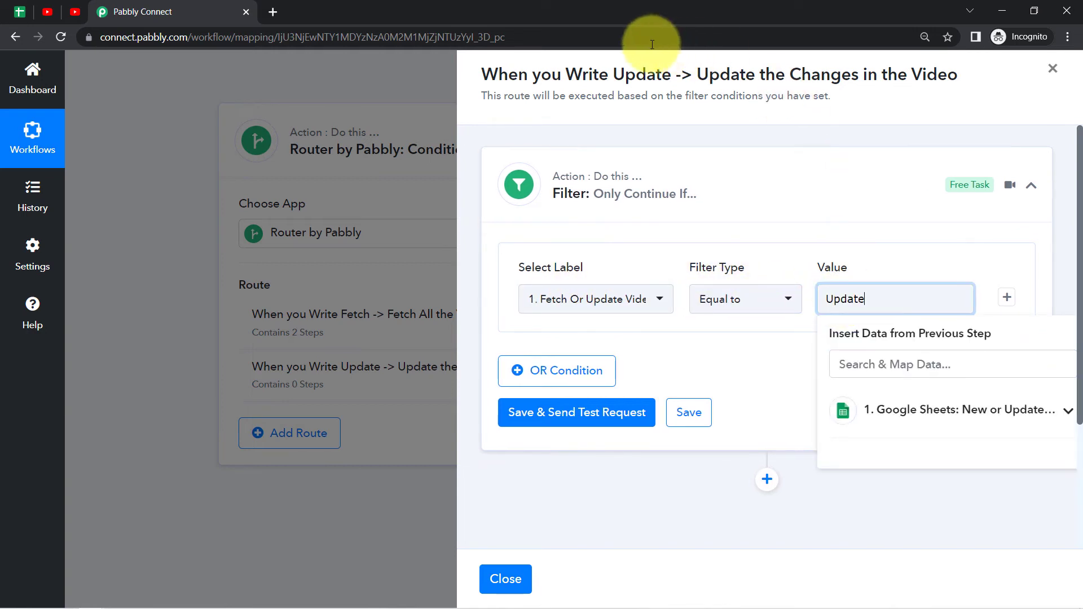
# Step: Save the Update route's filter and send a test request to check its condition
pyautogui.moveTo(482, 74); pyautogui.dragTo(873, 87)
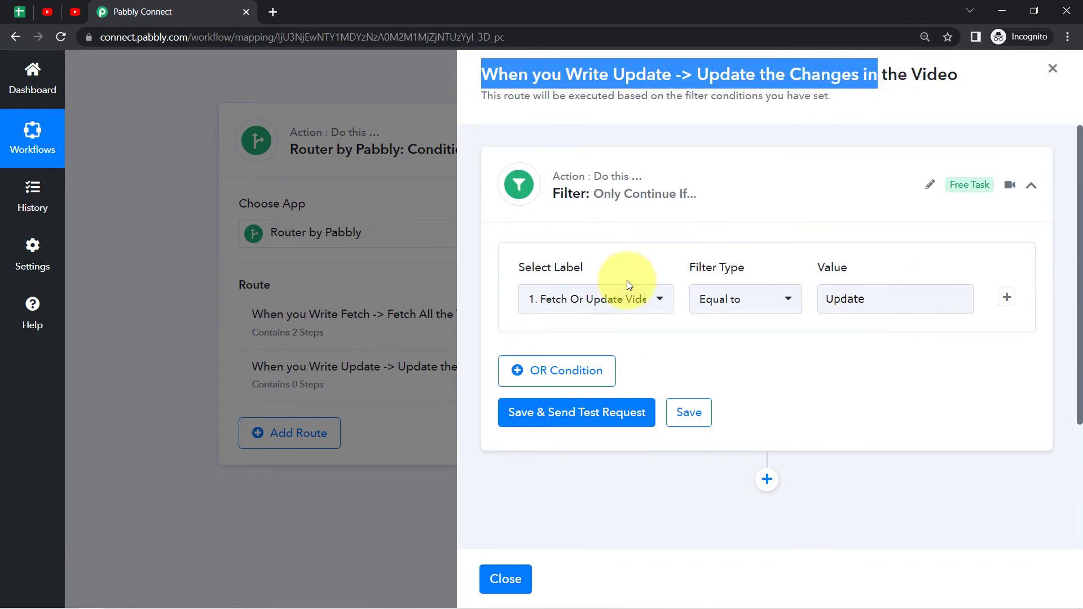
pyautogui.click(542, 422)
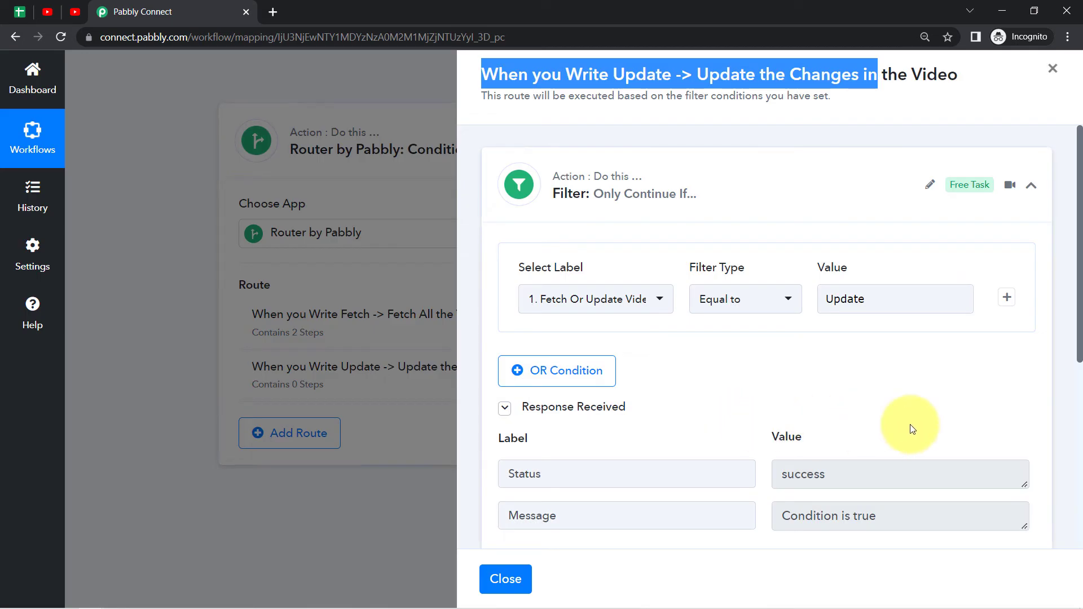
pyautogui.scroll(-3, 1067, 339)
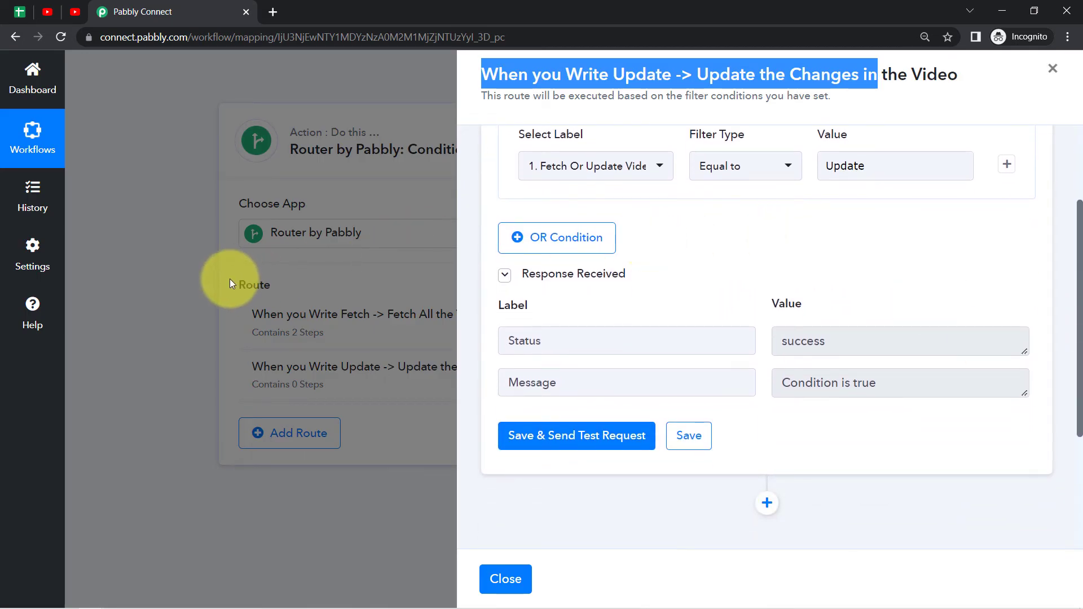
# Step: Leave the route and check the Fetch Or Update Video Data?? value in the Google Sheets trigger response
pyautogui.click(138, 267)
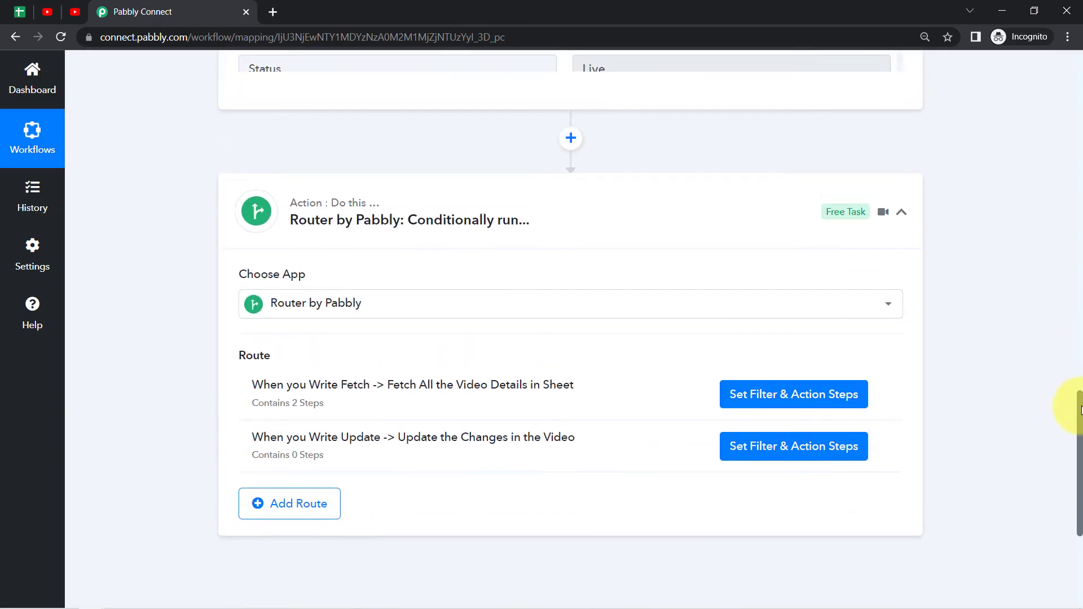
pyautogui.moveTo(1080, 409); pyautogui.dragTo(1074, 317)
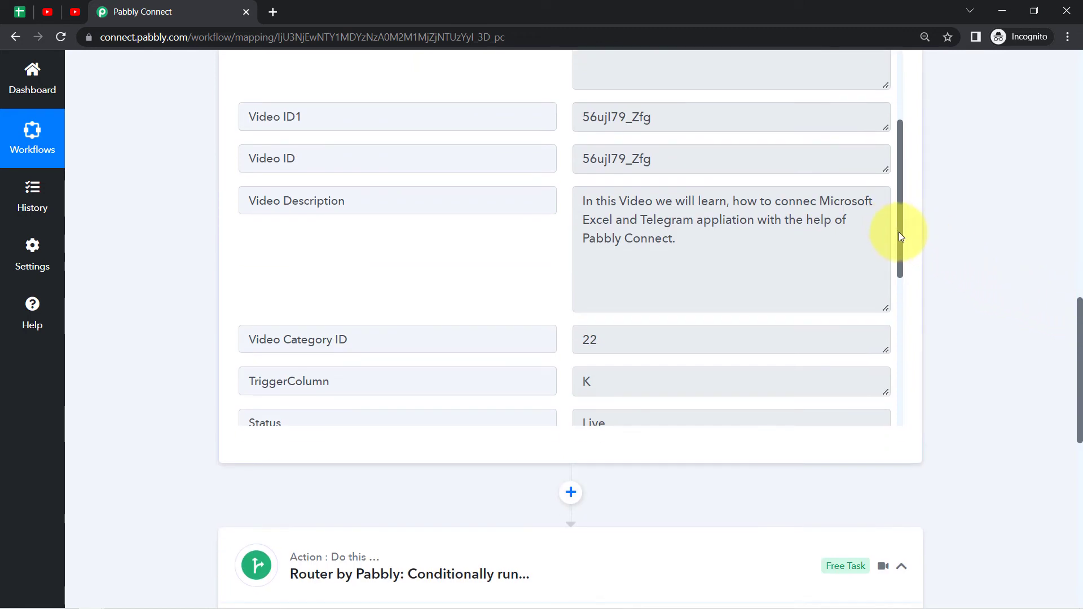
pyautogui.moveTo(898, 232); pyautogui.dragTo(902, 403)
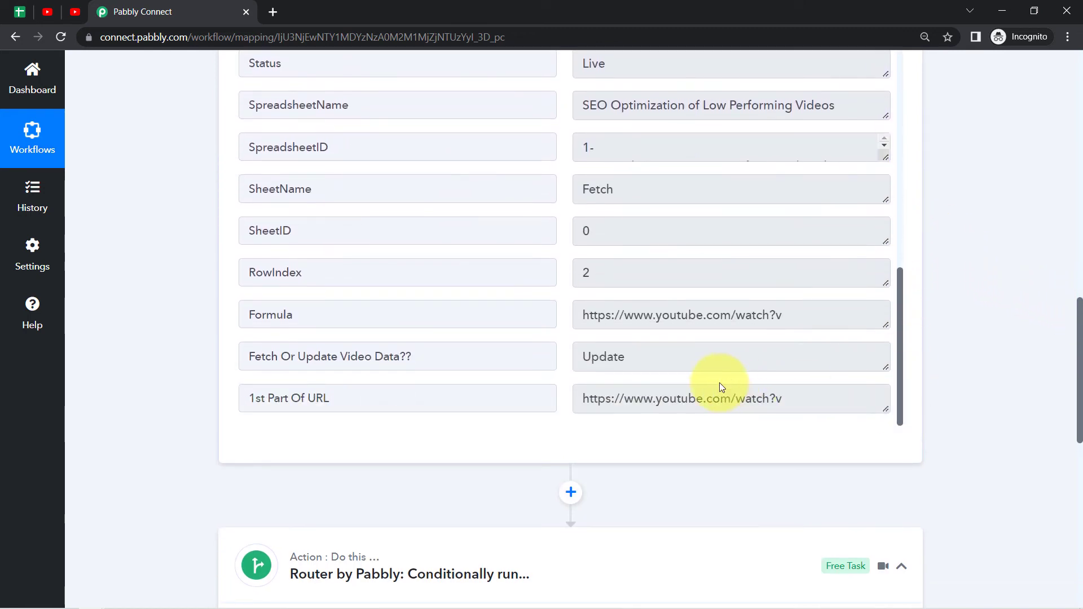
pyautogui.doubleClick(603, 357)
pyautogui.moveTo(278, 357); pyautogui.dragTo(412, 356)
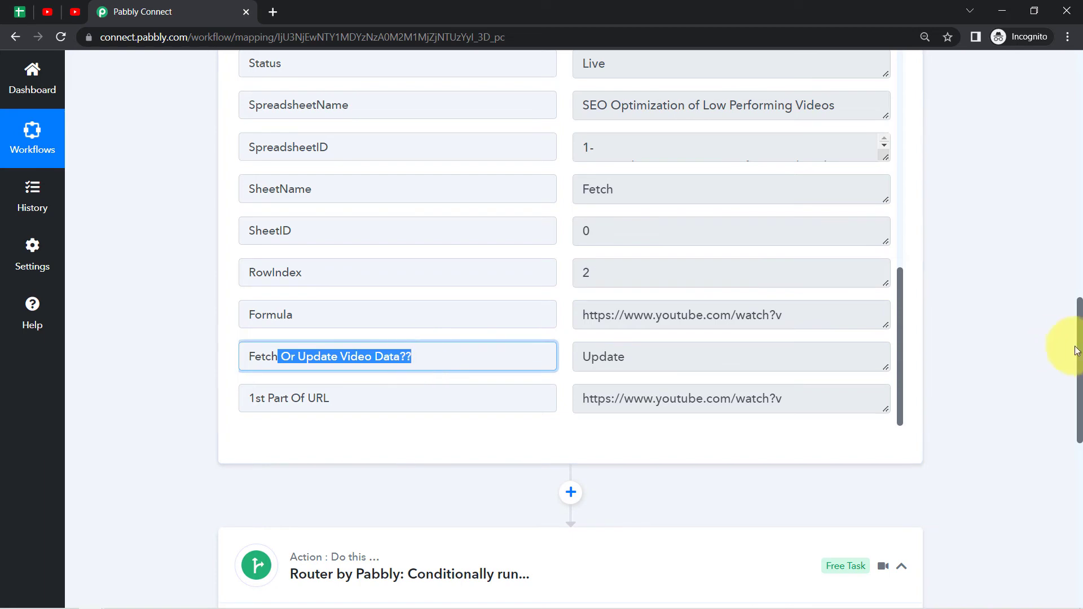
pyautogui.moveTo(1080, 355); pyautogui.dragTo(1077, 525)
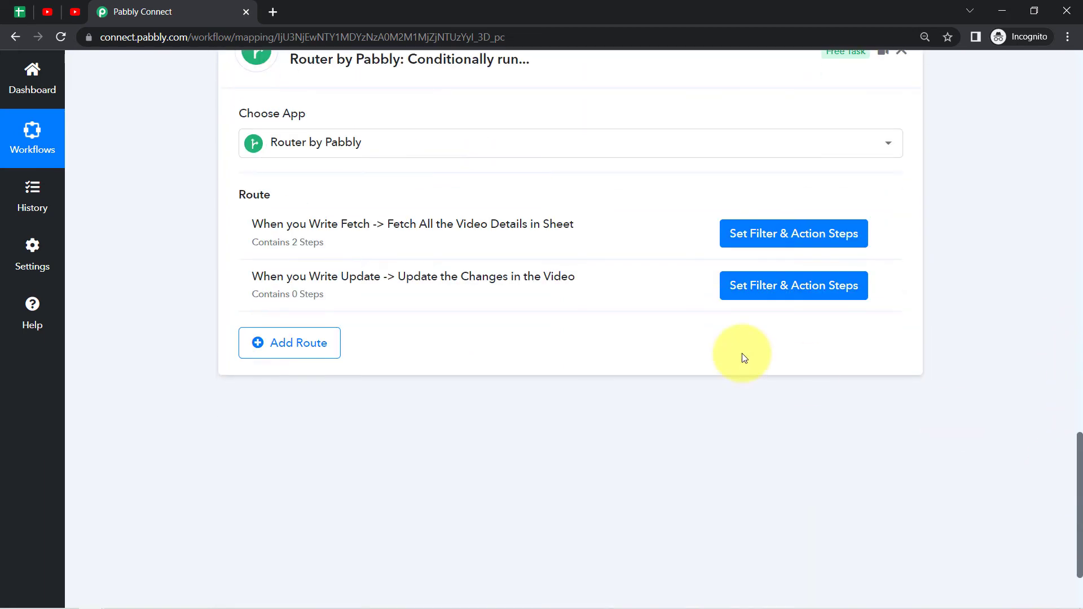
# Step: Reopen the Update route's filter and action steps and add a new action step below the filter
pyautogui.click(780, 292)
pyautogui.click(725, 172)
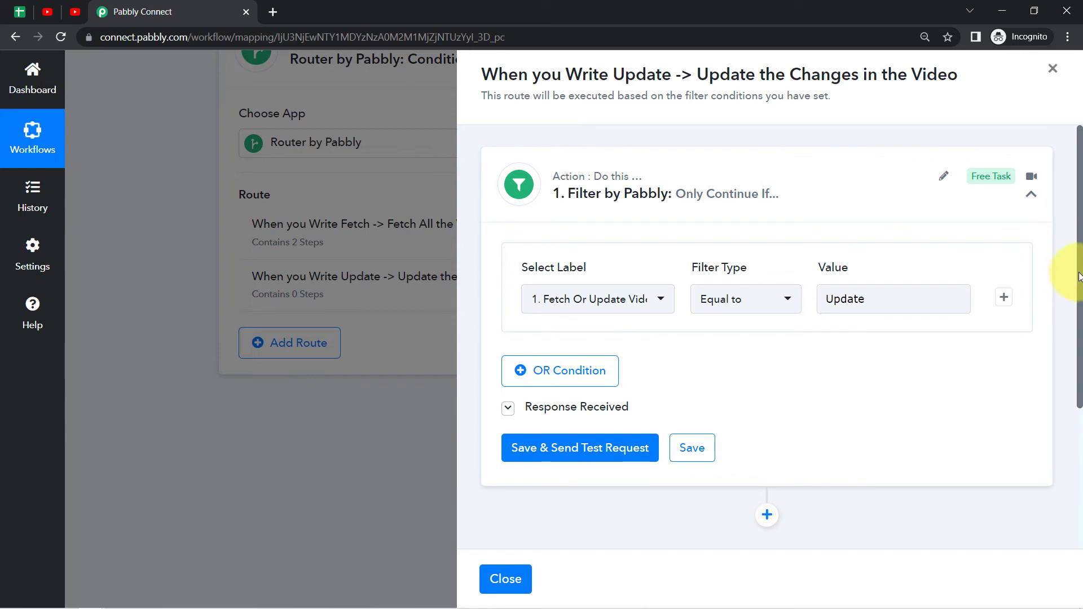
pyautogui.moveTo(1078, 277); pyautogui.dragTo(801, 384)
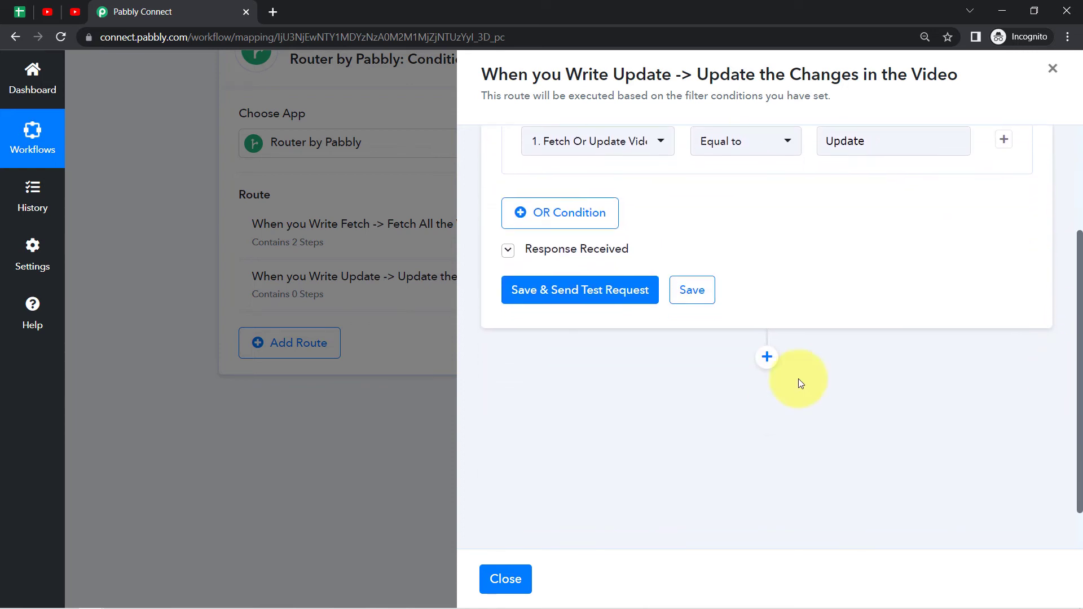
pyautogui.click(767, 356)
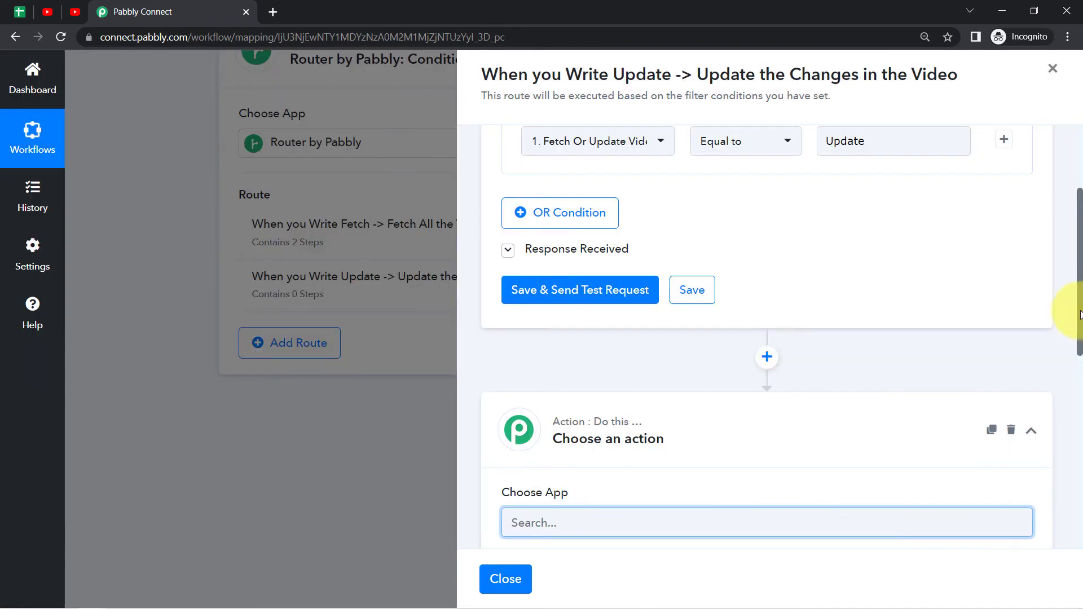
pyautogui.moveTo(1064, 310); pyautogui.dragTo(1075, 375)
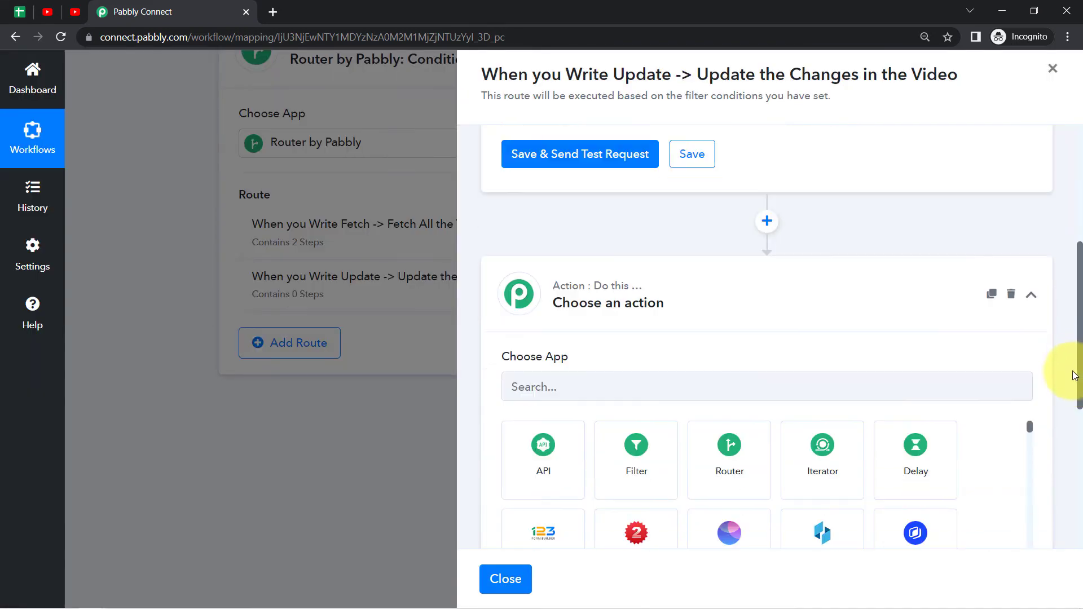
# Step: Set the new action step to the YouTube app with the Update Video Details event
pyautogui.click(595, 374)
pyautogui.write('yout')
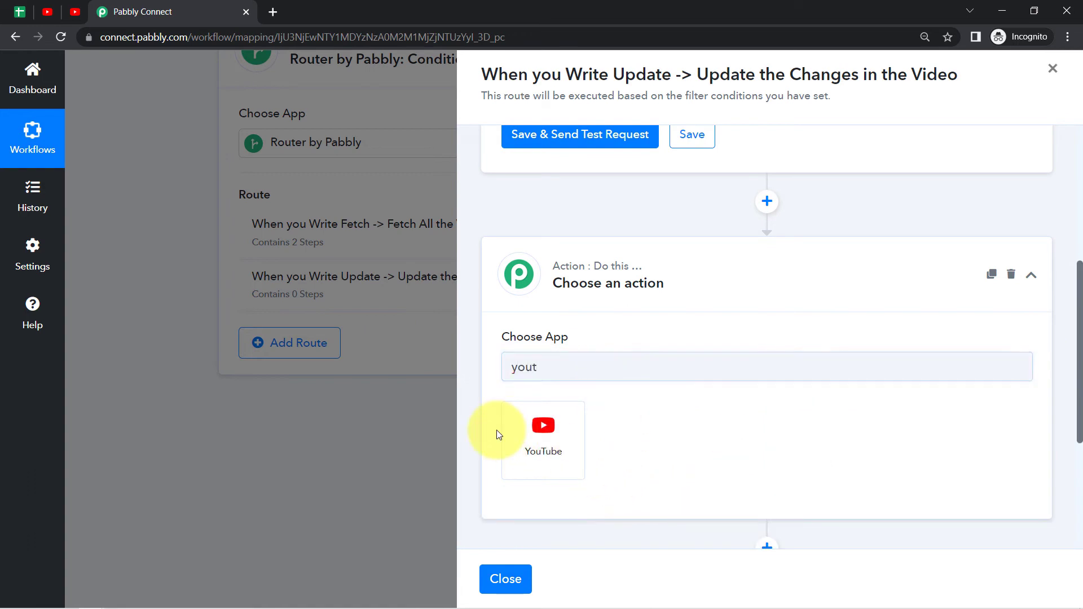
pyautogui.click(536, 429)
pyautogui.click(531, 430)
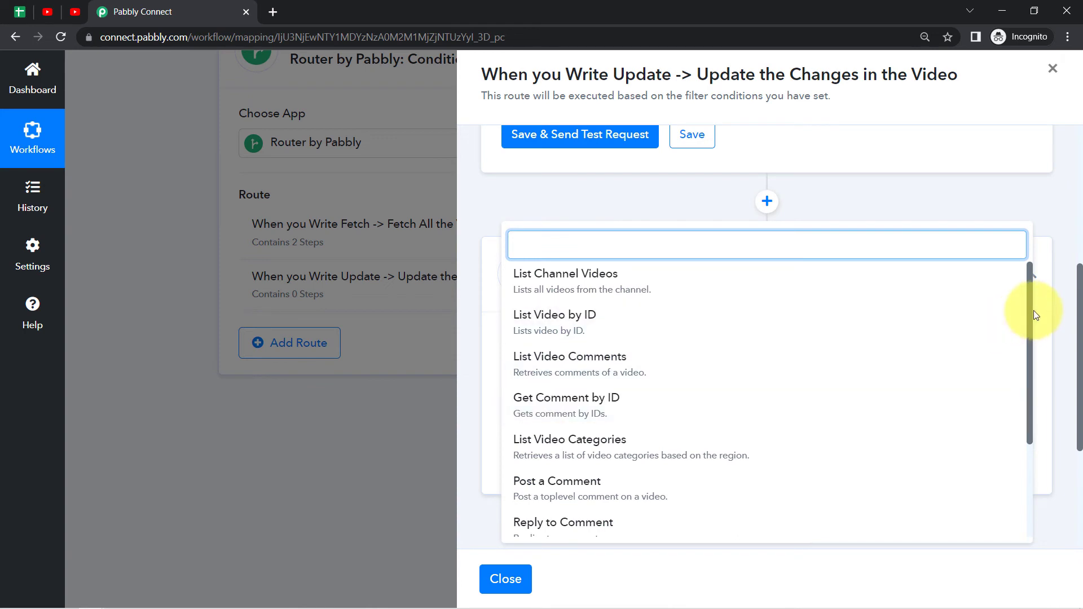
pyautogui.moveTo(1028, 315); pyautogui.dragTo(1025, 417)
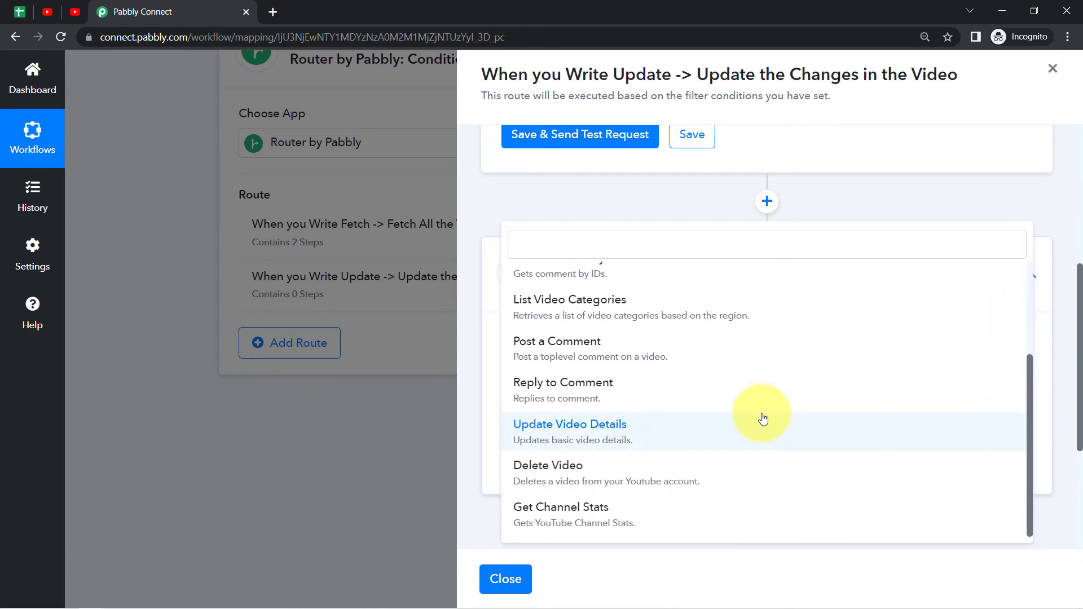
pyautogui.click(549, 446)
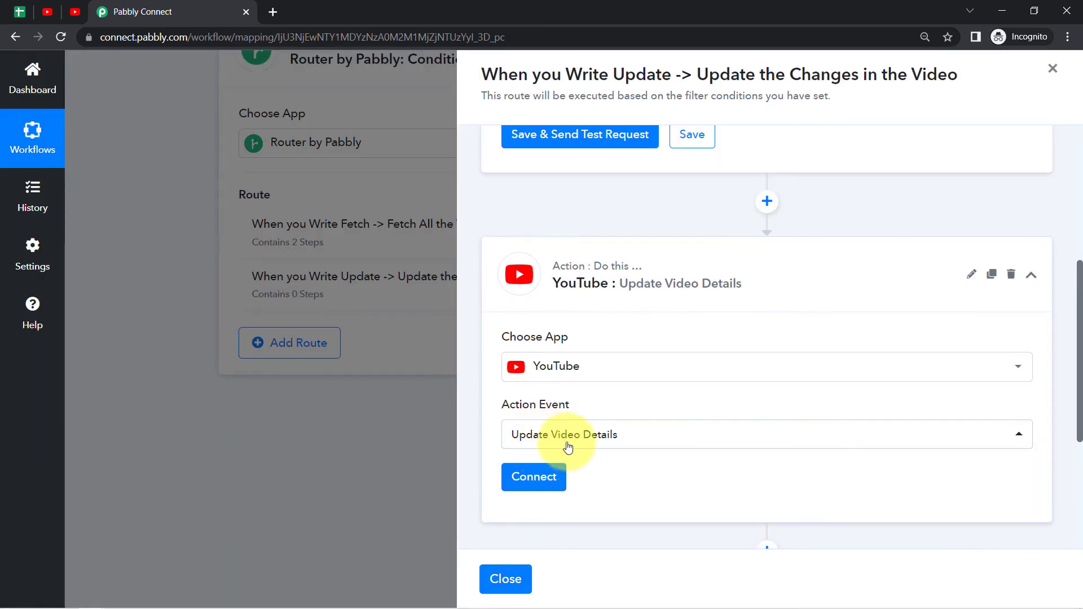
# Step: Connect the YouTube action through the existing connection YouTube #79
pyautogui.click(555, 466)
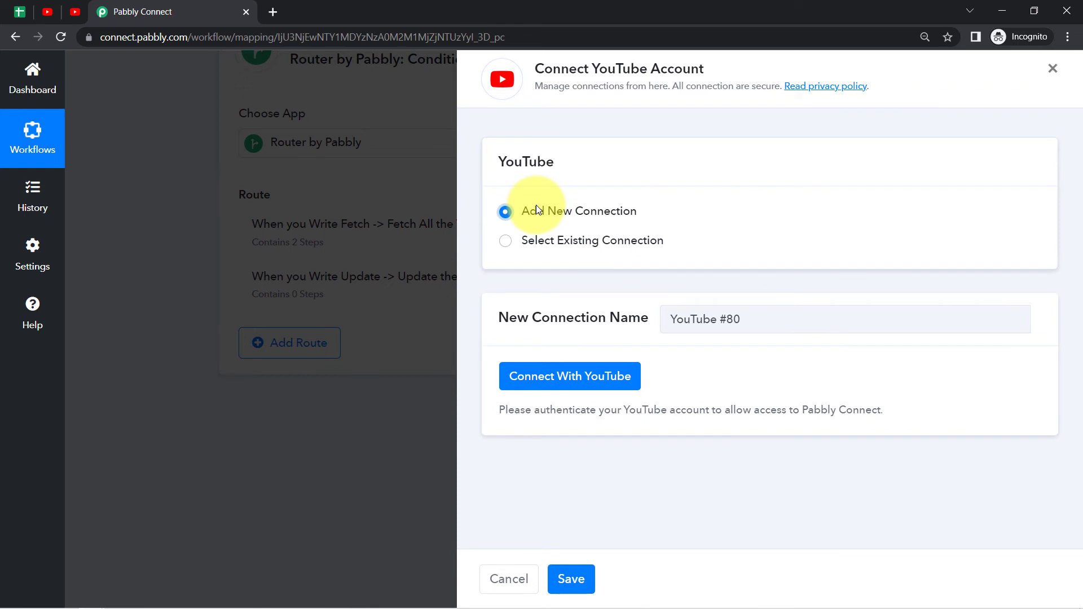
pyautogui.click(552, 243)
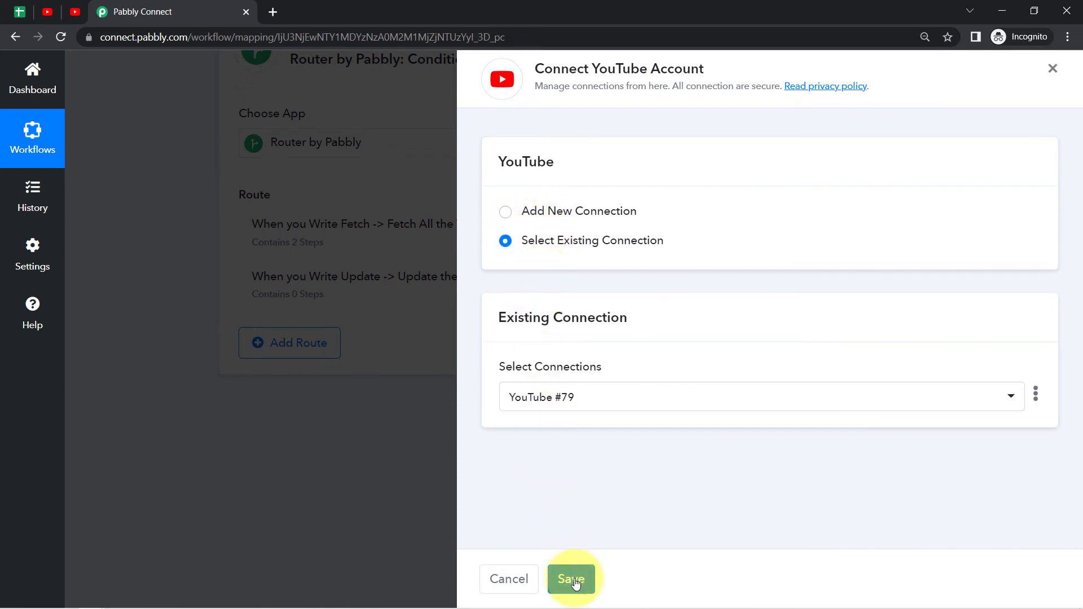
pyautogui.click(572, 579)
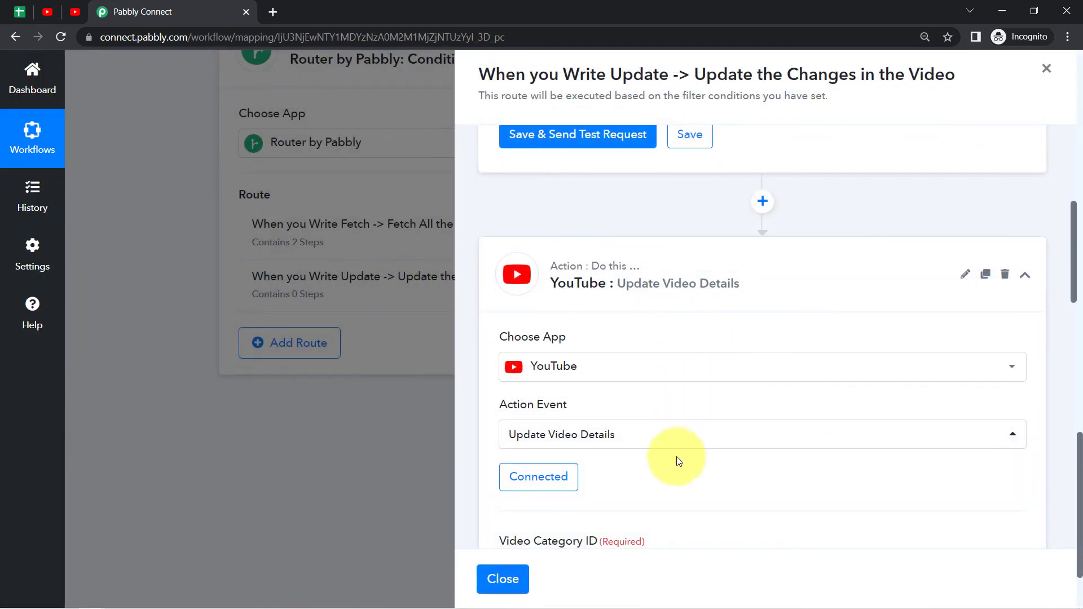
# Step: Check the Video Category ID column in the Fetch sheet and map the action's Video Category ID from the Google Sheets trigger
pyautogui.moveTo(1075, 283); pyautogui.dragTo(1064, 319)
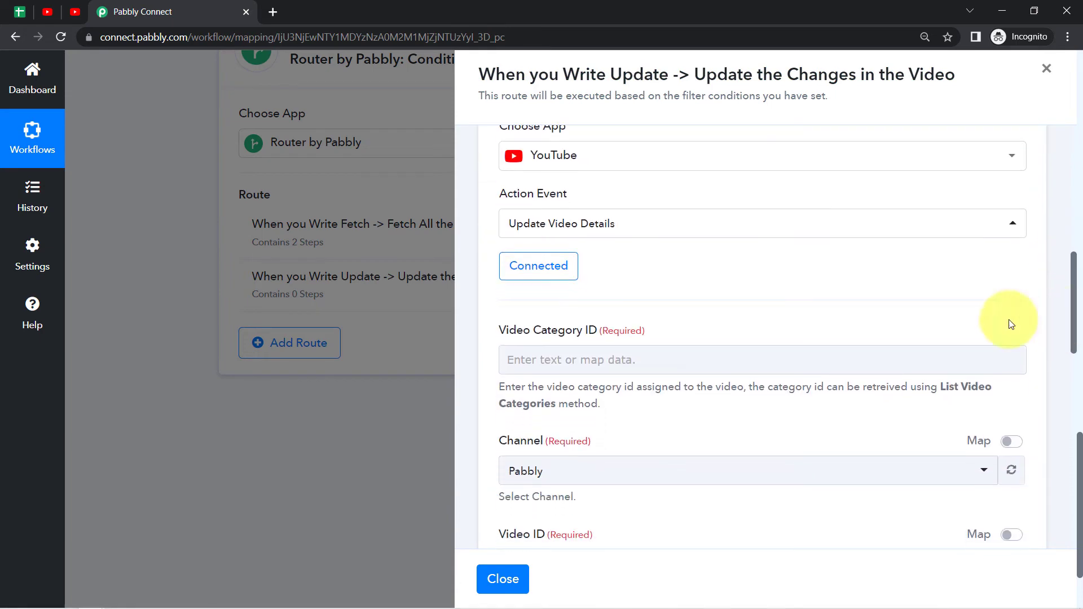
pyautogui.moveTo(559, 342); pyautogui.dragTo(620, 336)
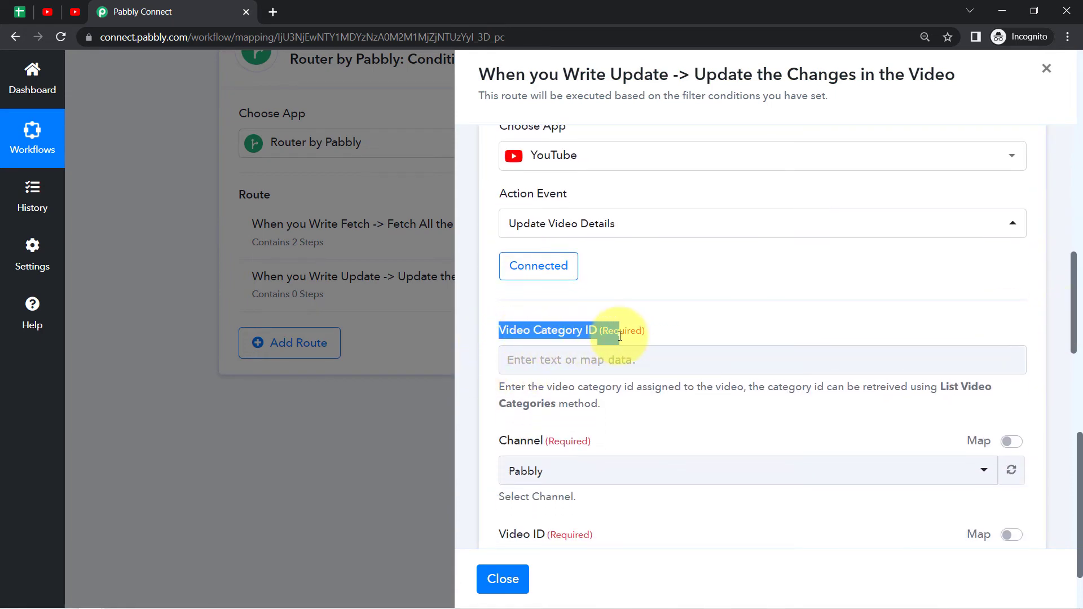
pyautogui.click(20, 12)
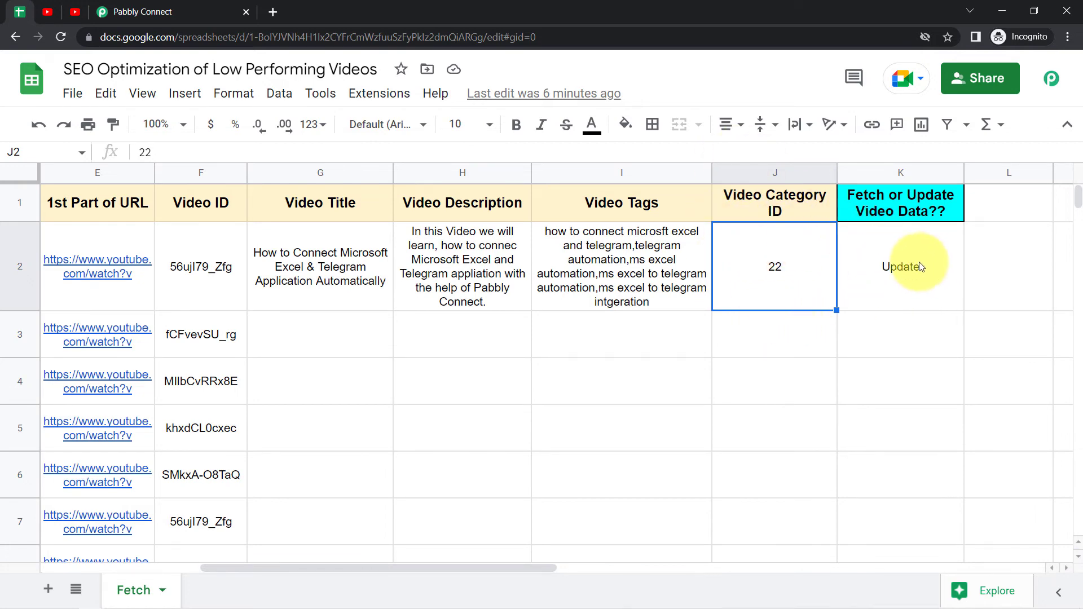
pyautogui.click(195, 13)
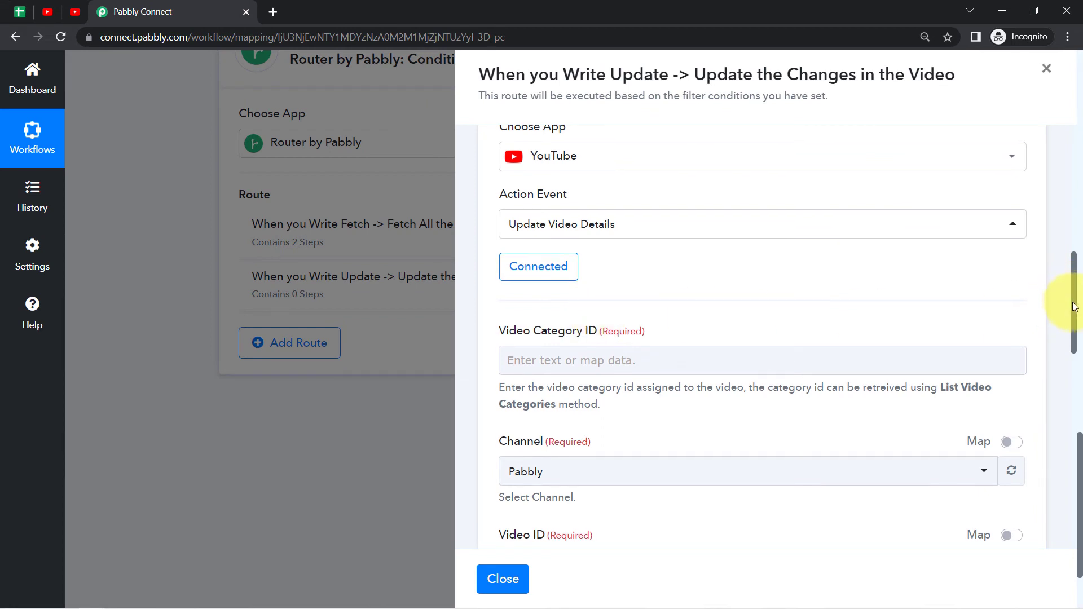
pyautogui.scroll(-2, 1074, 297)
pyautogui.click(566, 243)
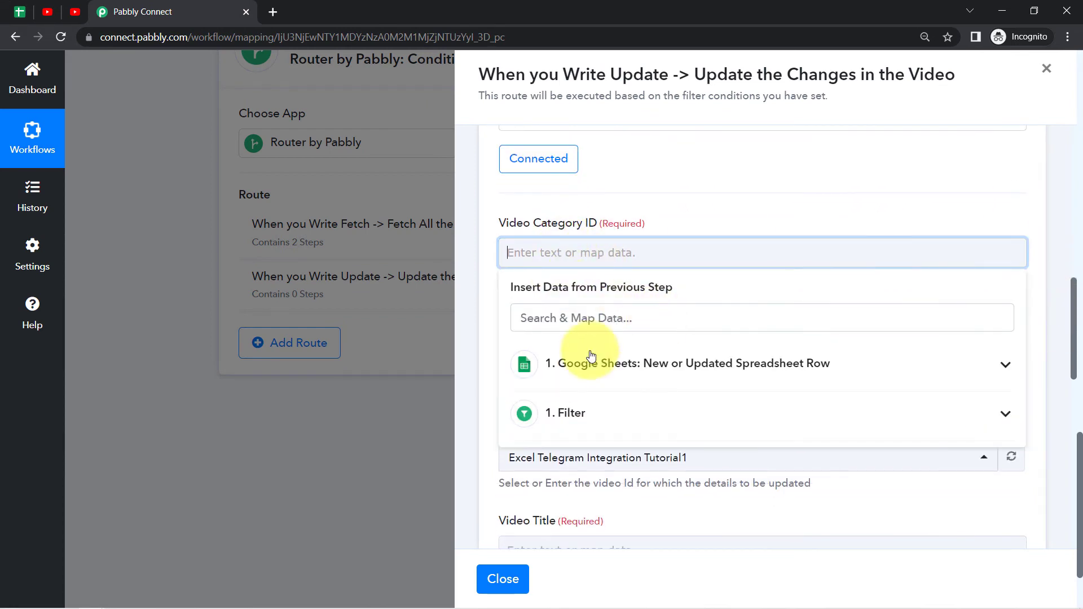
pyautogui.click(679, 374)
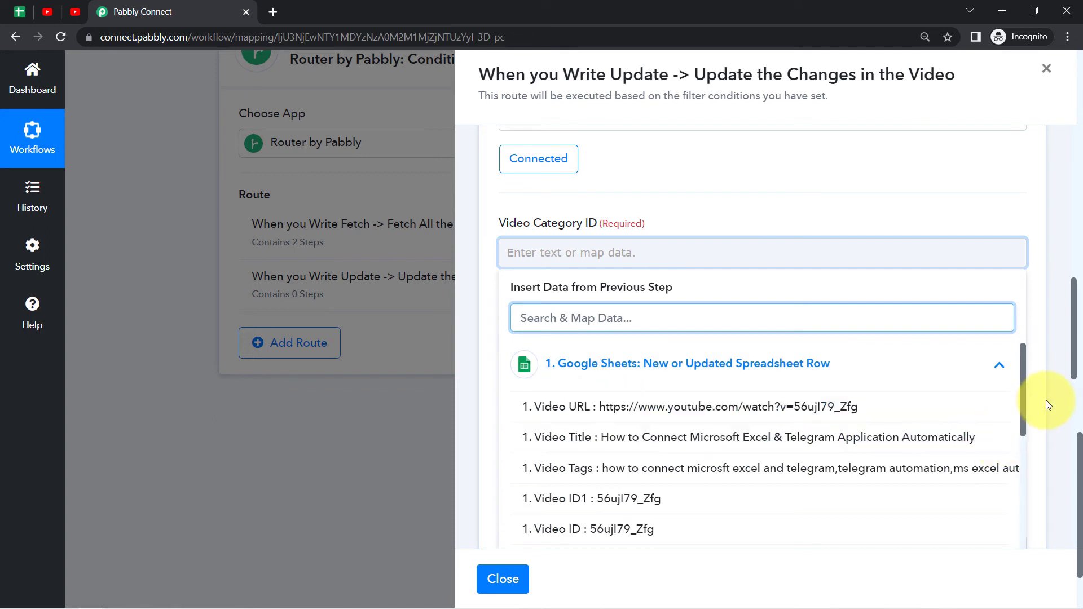
pyautogui.moveTo(1024, 380); pyautogui.dragTo(1014, 432)
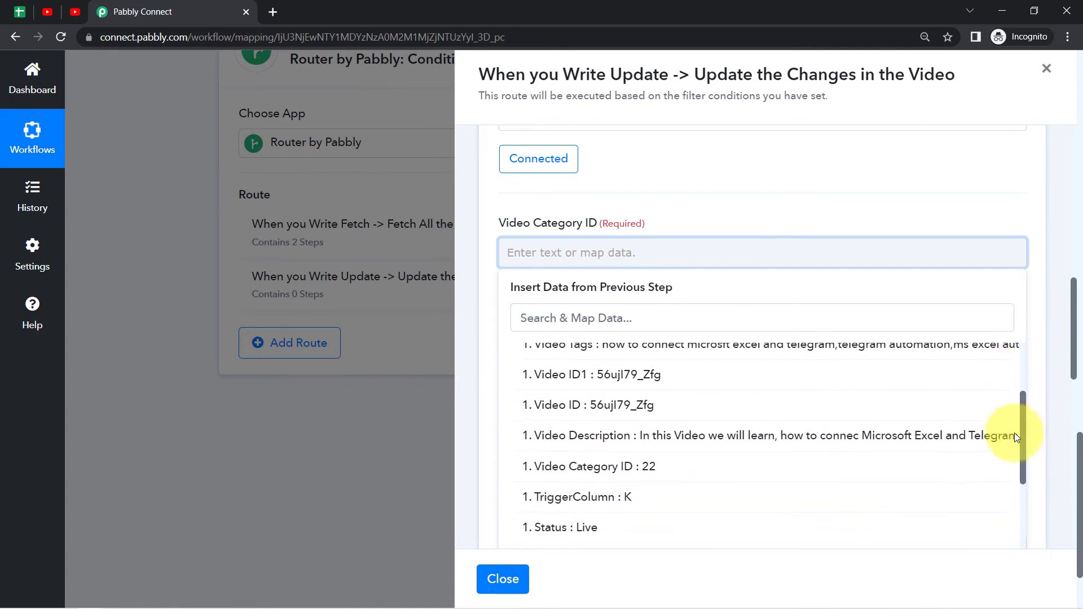
pyautogui.click(593, 455)
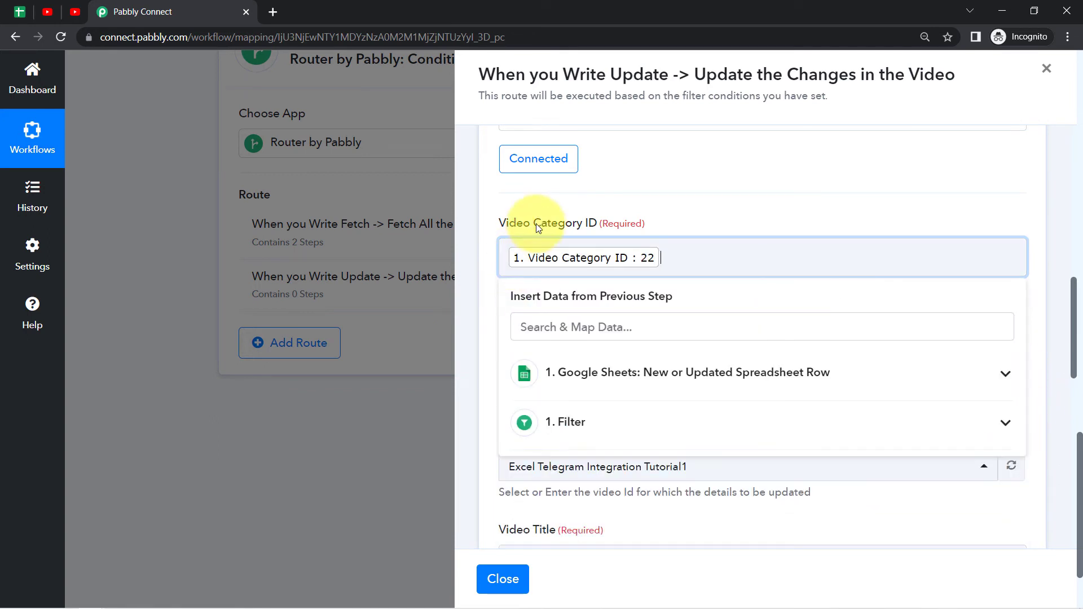
pyautogui.click(533, 220)
# Step: Compare the action's Channel selection with the channel name shown in YouTube Studio
pyautogui.moveTo(495, 349); pyautogui.dragTo(592, 352)
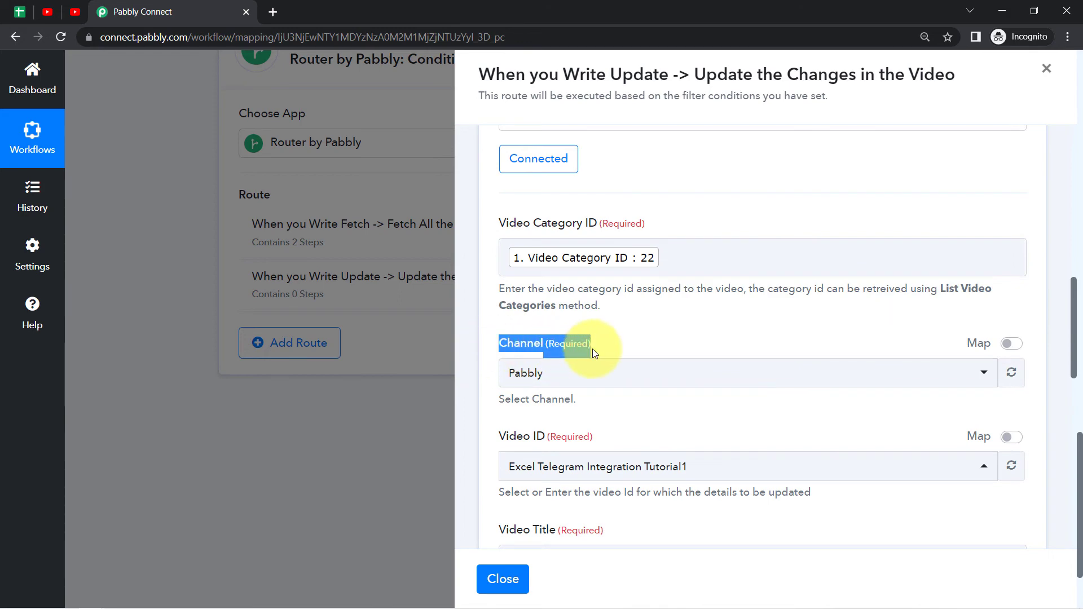
pyautogui.click(75, 11)
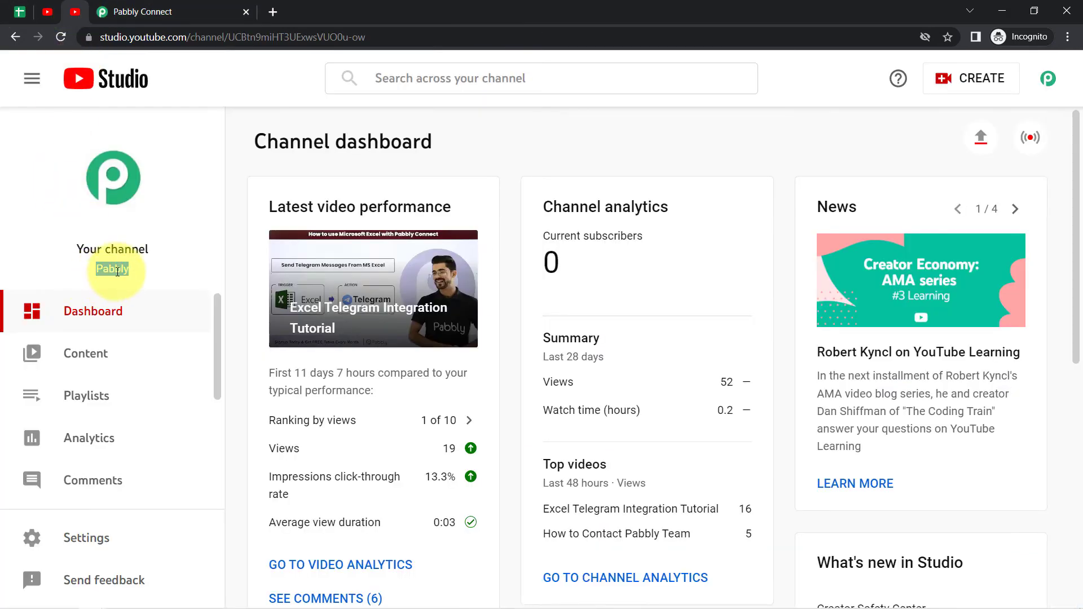
pyautogui.click(113, 12)
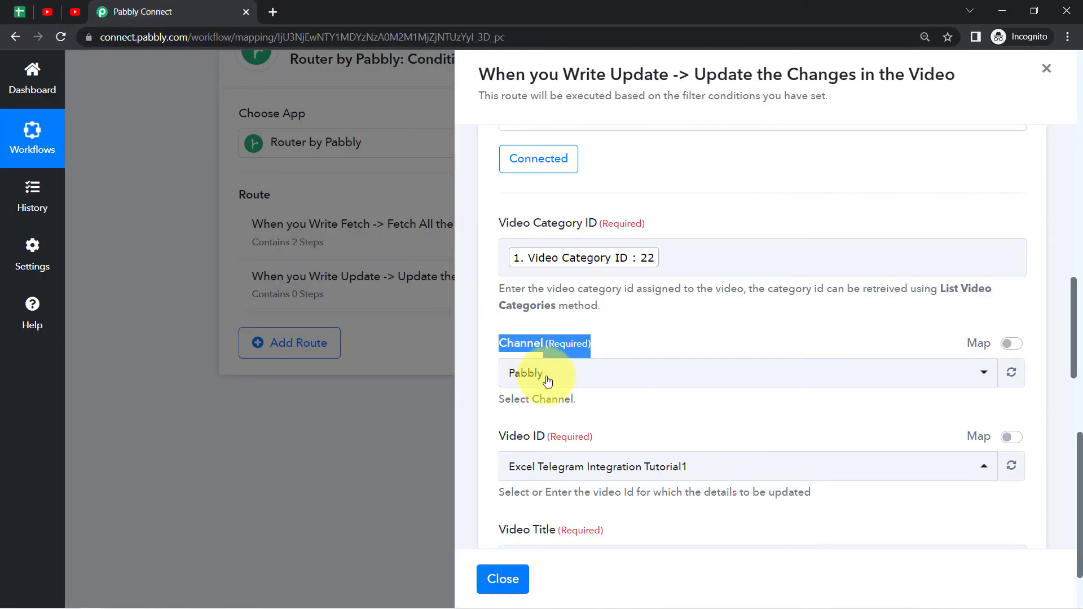
pyautogui.click(542, 372)
pyautogui.click(575, 328)
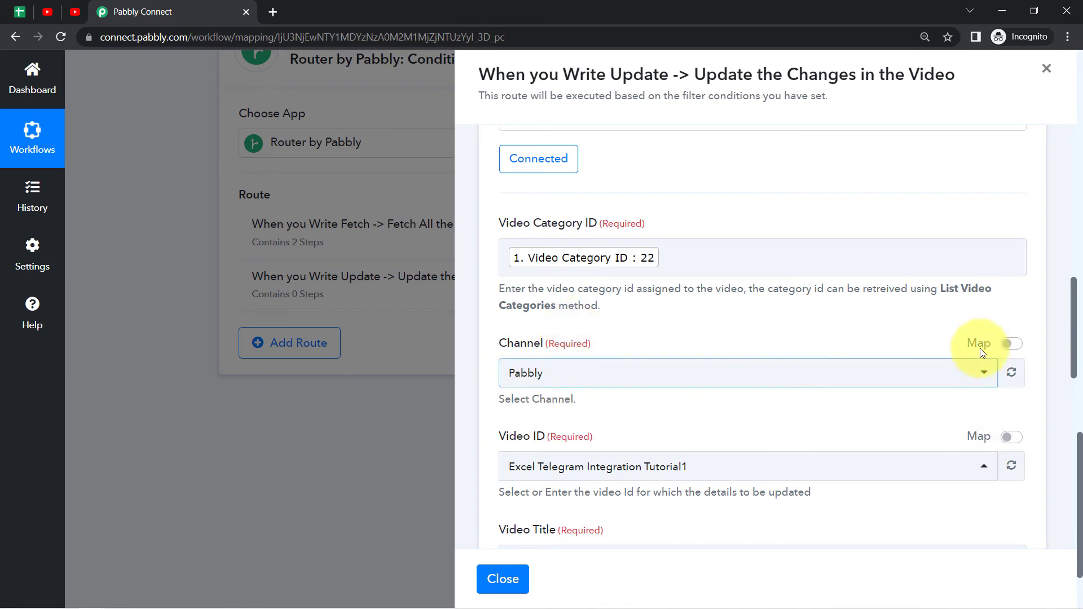
pyautogui.click(1079, 330)
# Step: Look through the channel's videos offered for the action's Video ID
pyautogui.scroll(-2, 1064, 367)
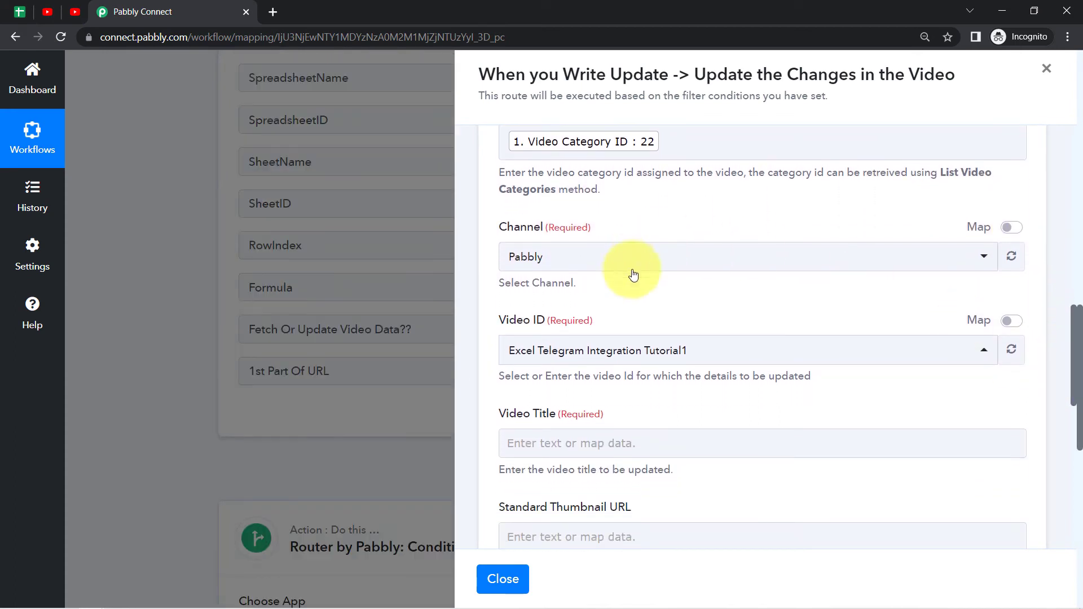
pyautogui.click(628, 350)
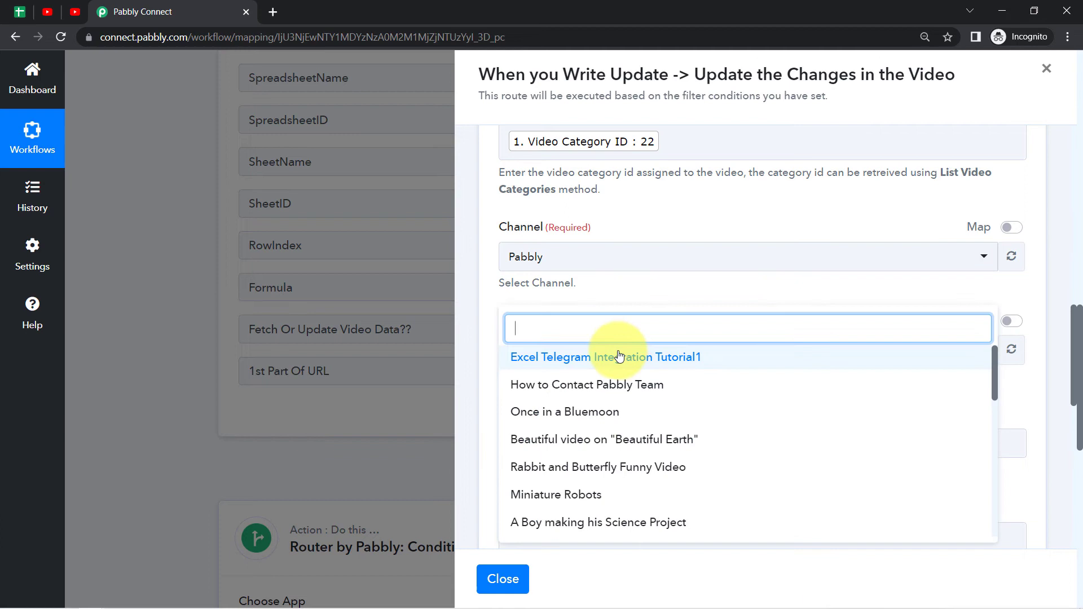
pyautogui.click(587, 287)
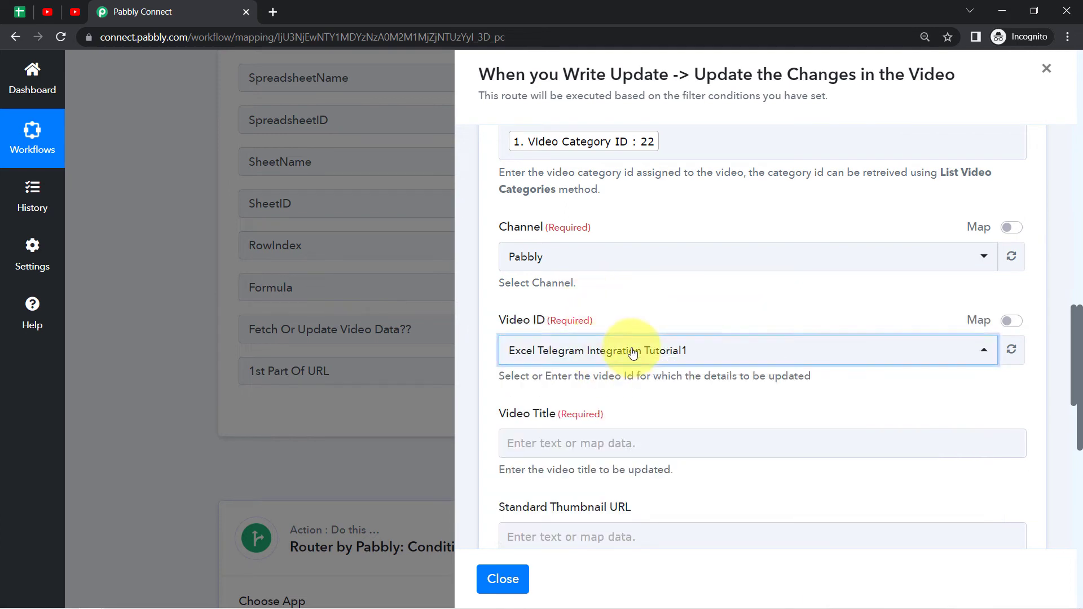
pyautogui.click(632, 350)
pyautogui.click(611, 297)
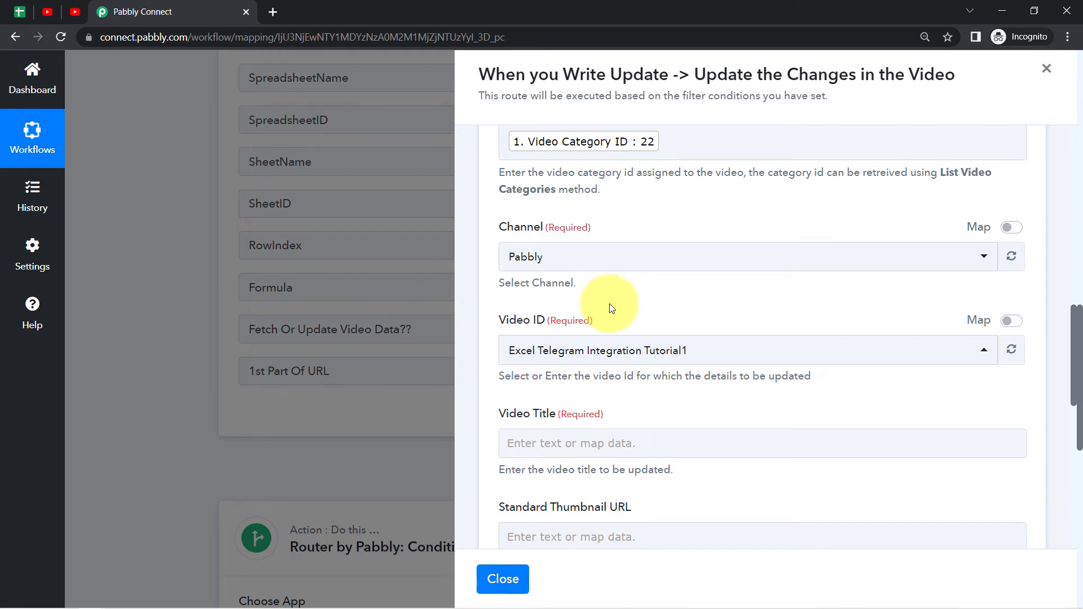
# Step: Enable mapping for Video ID and replace its fixed value with the Video ID from the Google Sheets trigger
pyautogui.click(1011, 321)
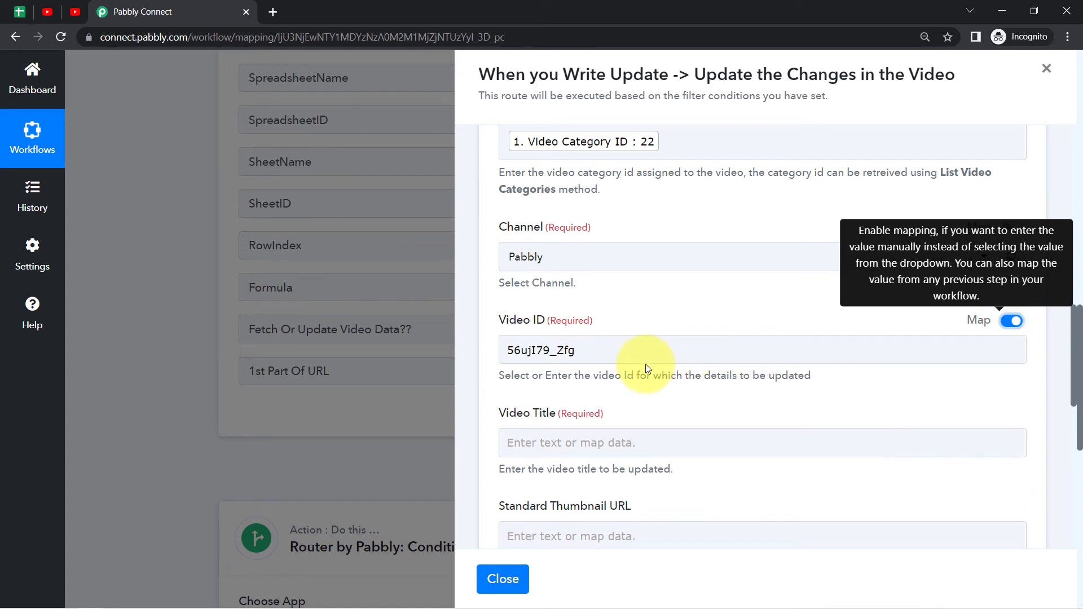
pyautogui.click(614, 357)
pyautogui.press('BackSpace')
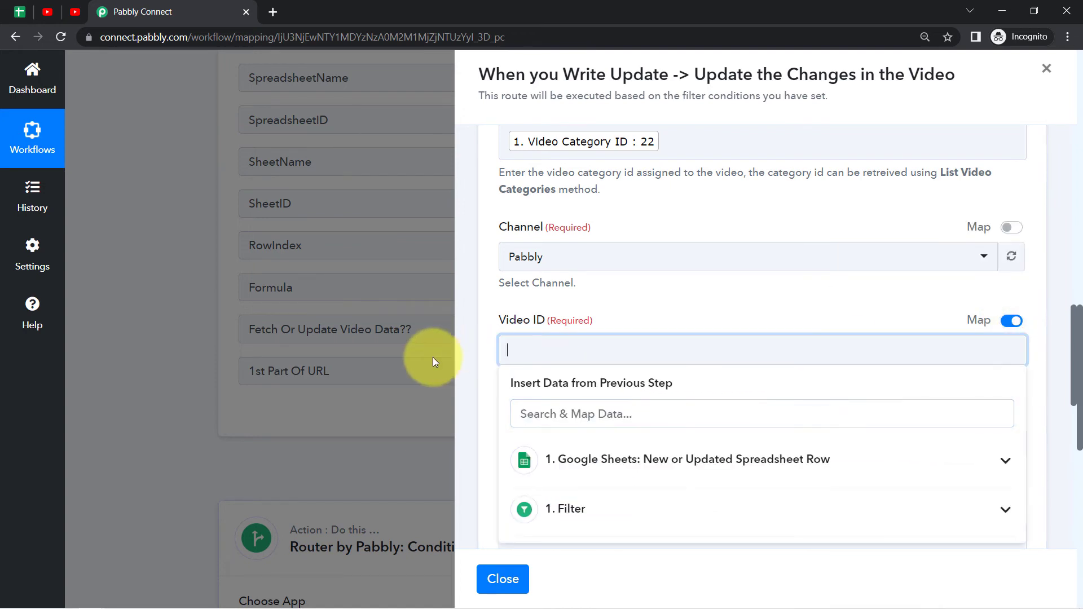
pyautogui.click(623, 457)
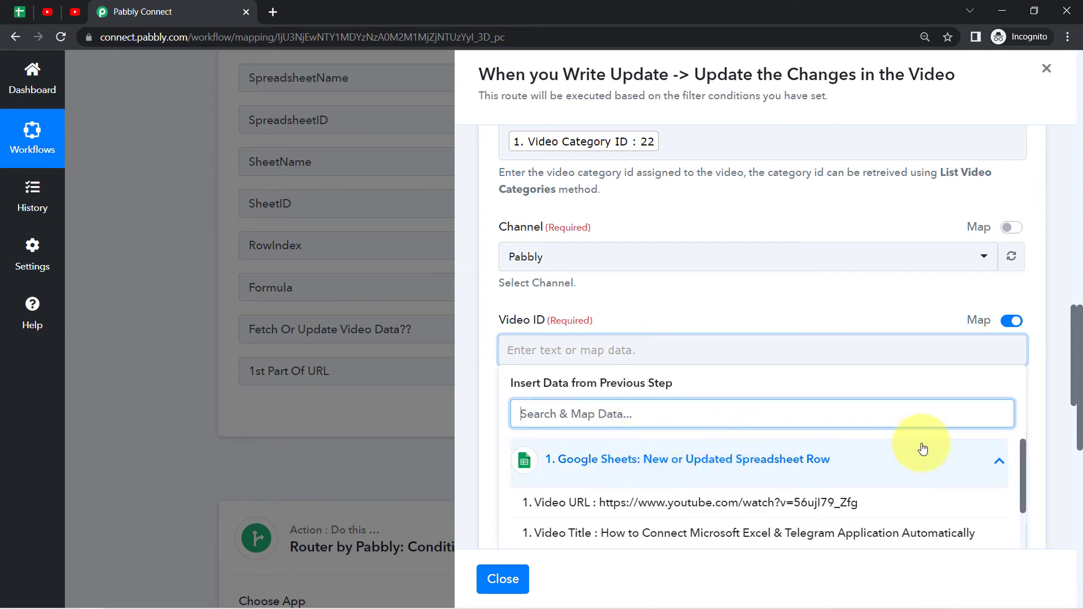
pyautogui.moveTo(1024, 451); pyautogui.dragTo(1027, 494)
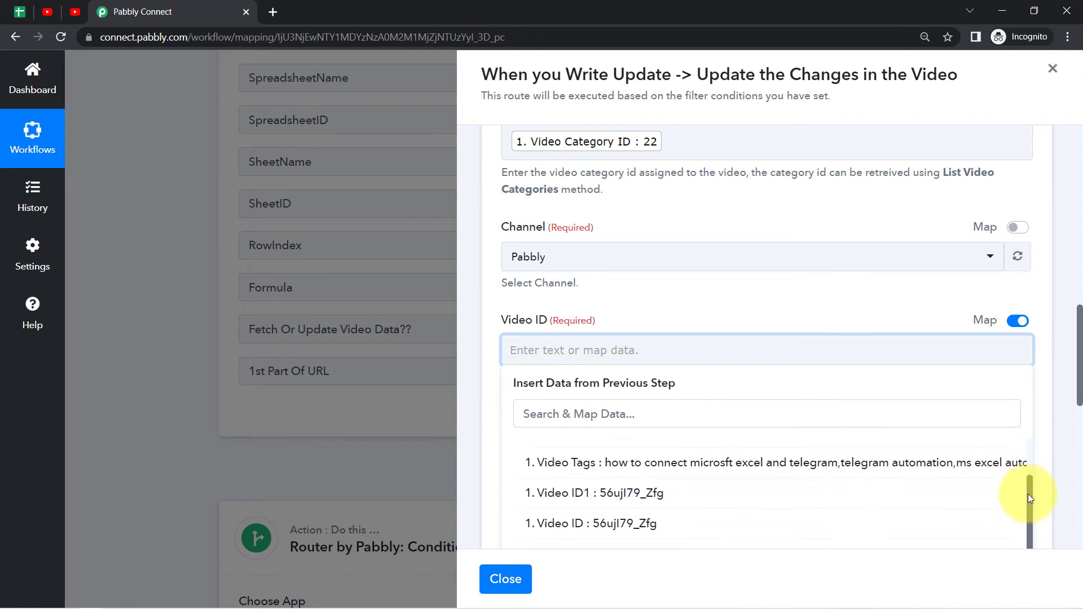
pyautogui.click(648, 520)
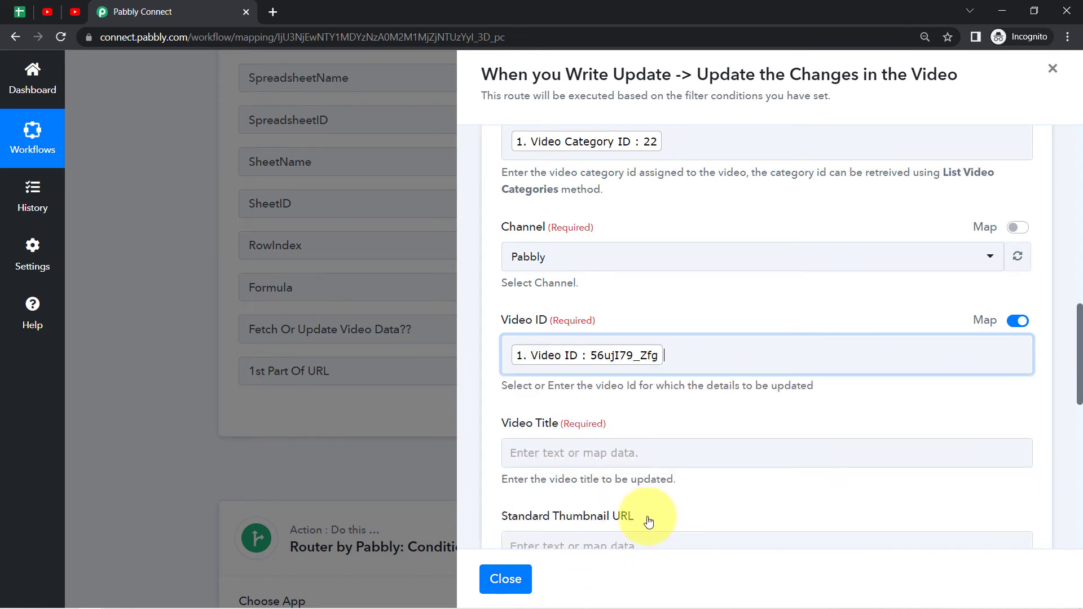
pyautogui.click(747, 355)
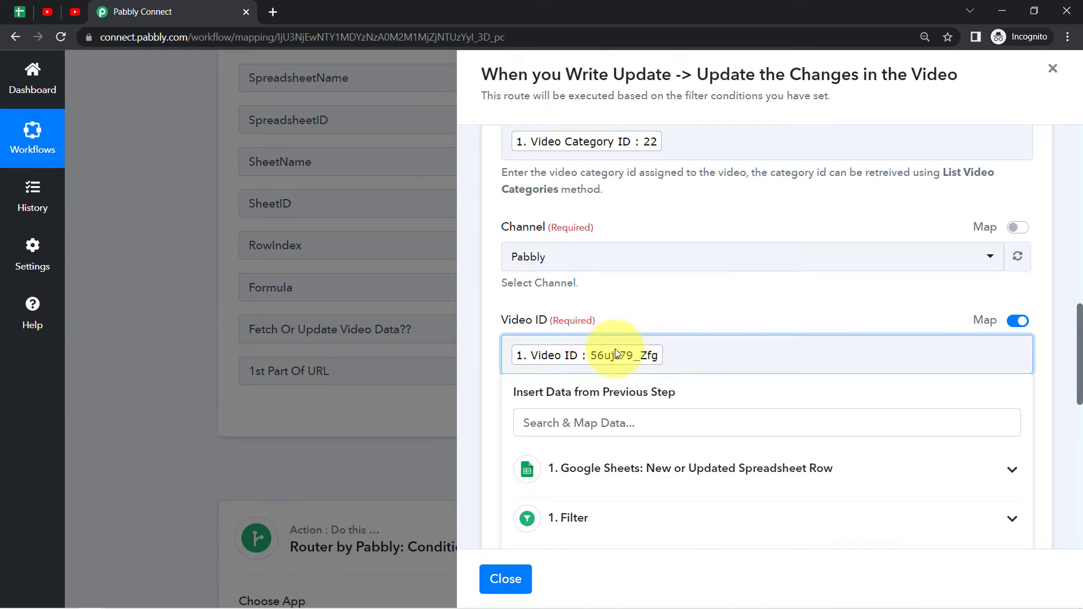
pyautogui.click(597, 320)
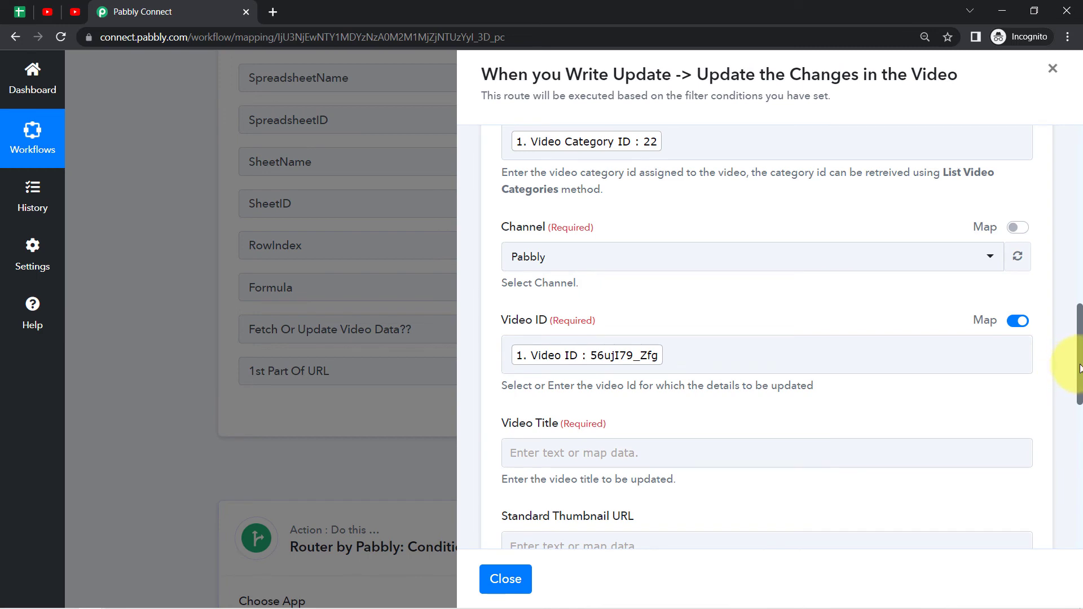
# Step: Map the action's Video Title to the Video Title from the Google Sheets trigger
pyautogui.moveTo(1079, 368); pyautogui.dragTo(1079, 435)
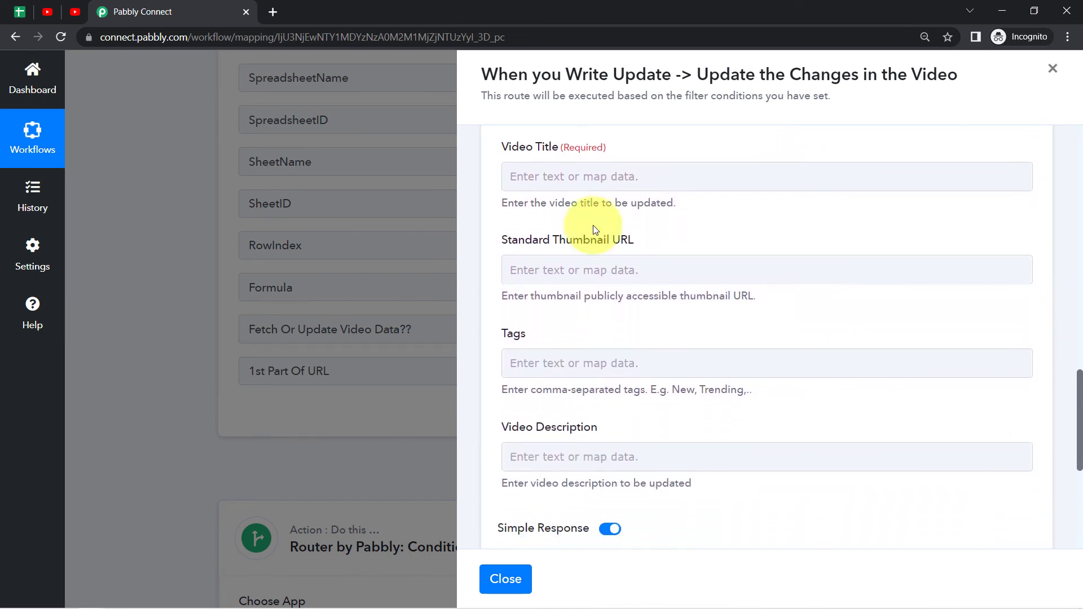
pyautogui.click(546, 174)
pyautogui.click(539, 294)
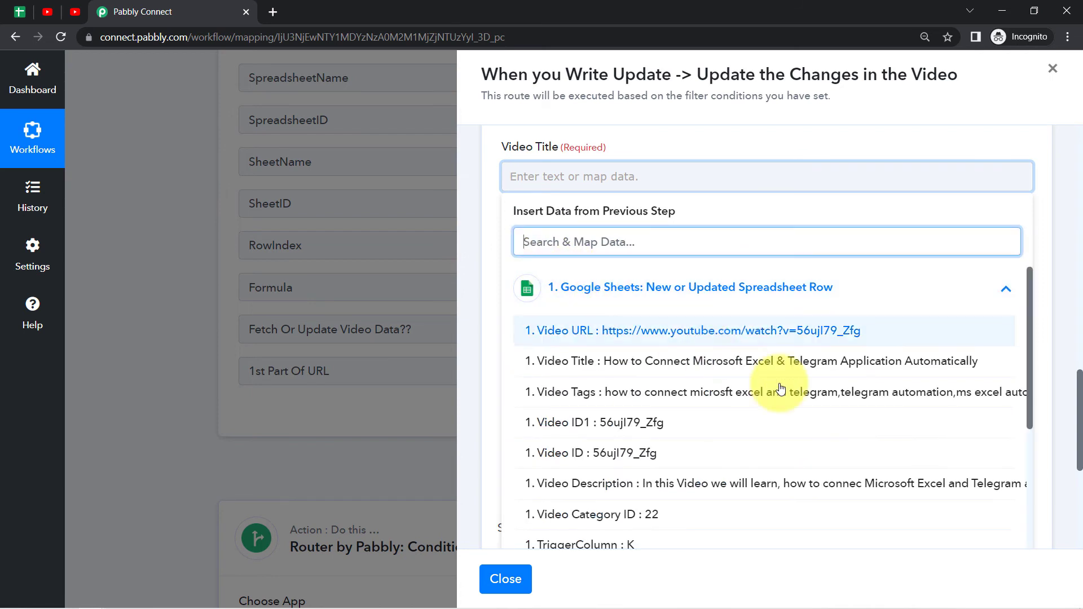
pyautogui.click(712, 367)
pyautogui.click(569, 144)
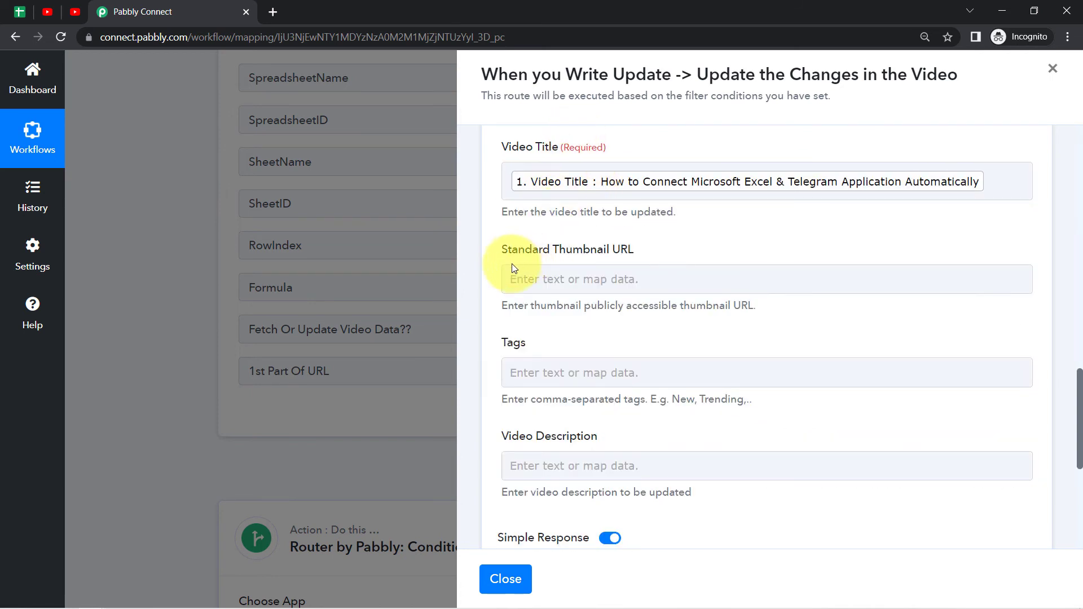
pyautogui.moveTo(561, 251); pyautogui.dragTo(658, 244)
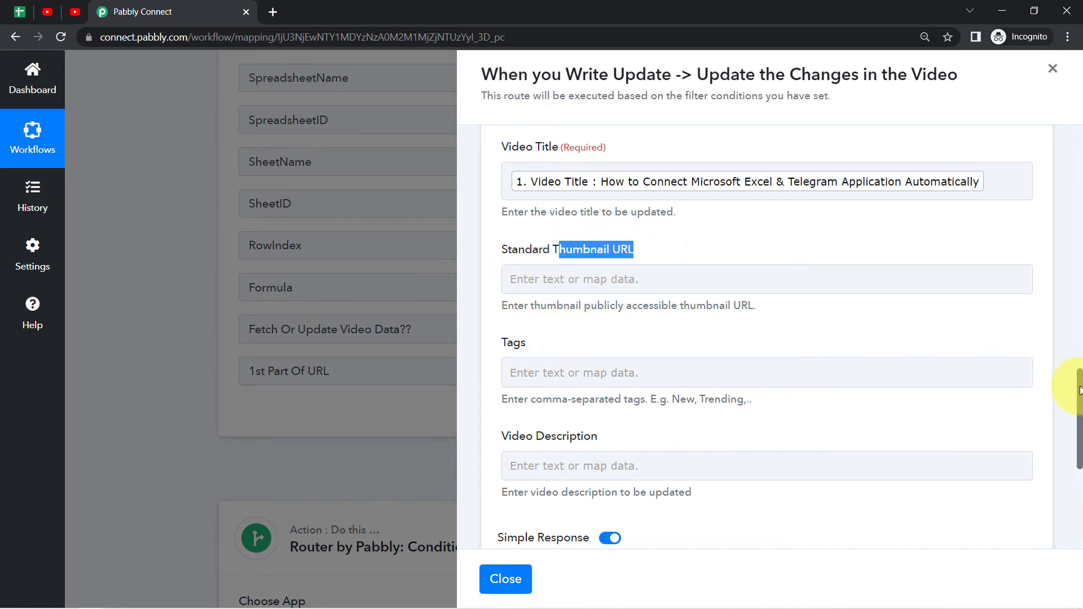
pyautogui.scroll(-2, 1080, 391)
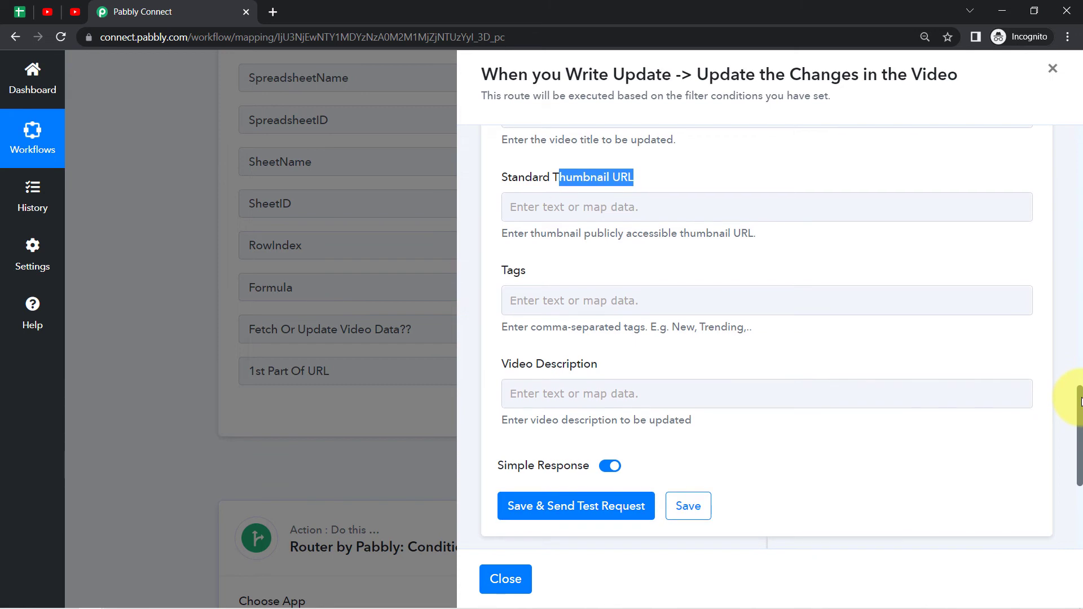
# Step: Map the action's Tags field to the Video Tags from the Google Sheets trigger
pyautogui.scroll(-2, 1080, 402)
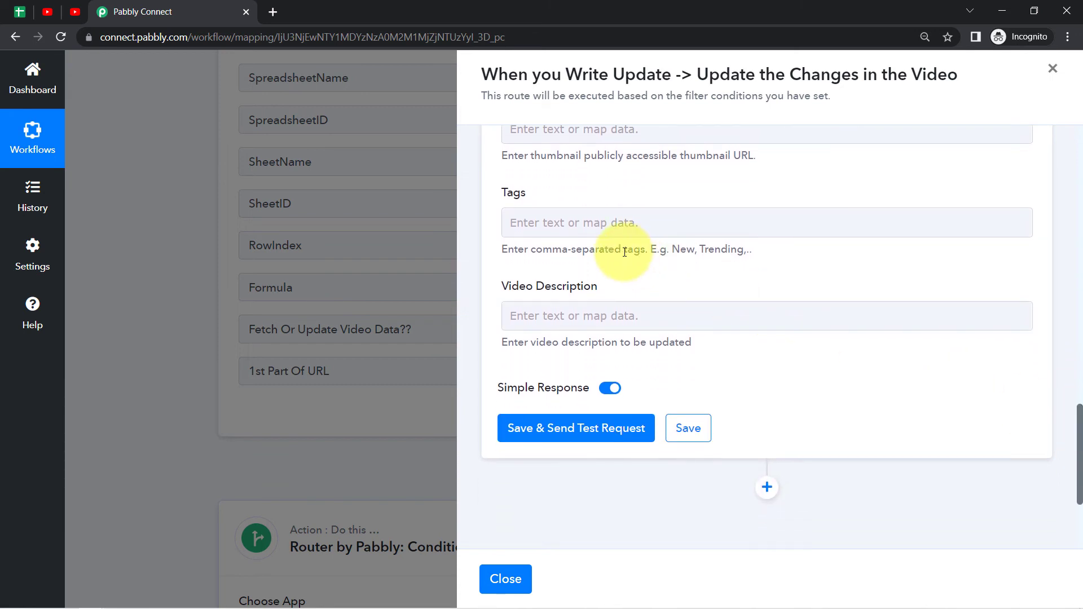
pyautogui.click(569, 226)
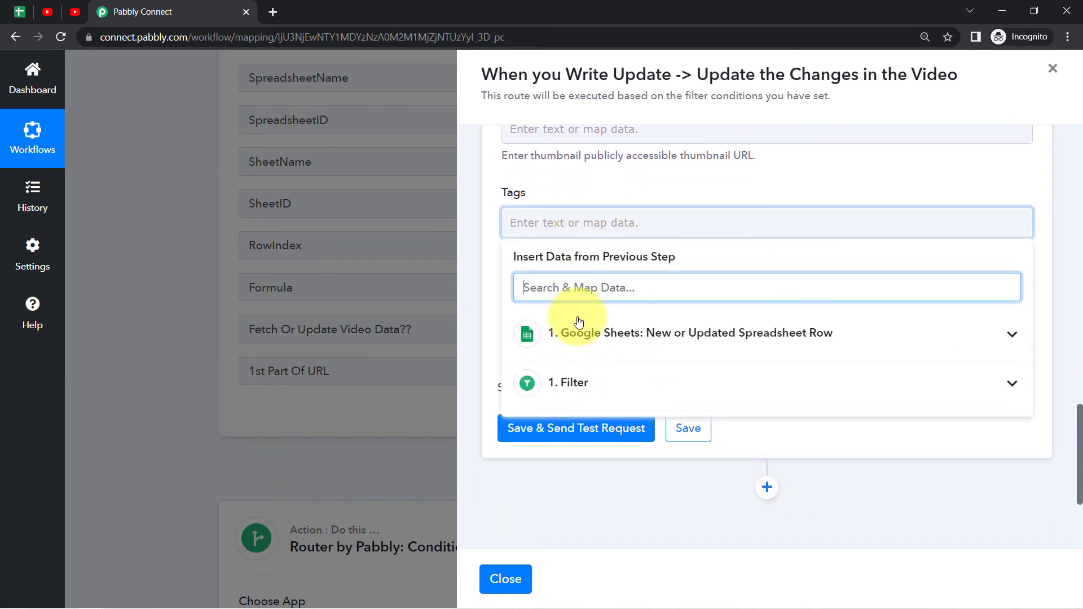
pyautogui.click(586, 334)
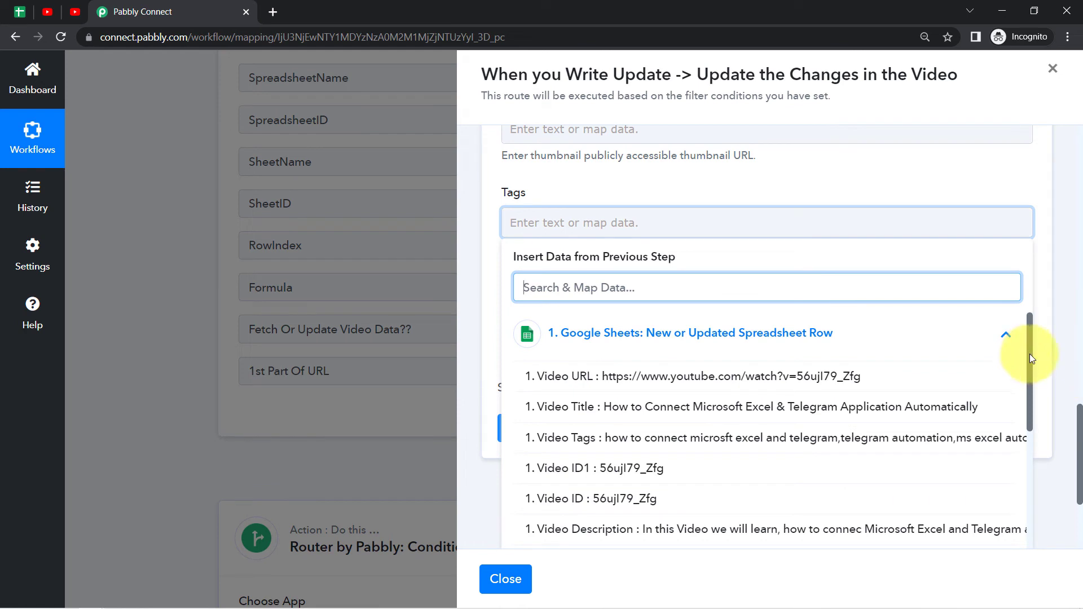
pyautogui.scroll(-1, 1030, 358)
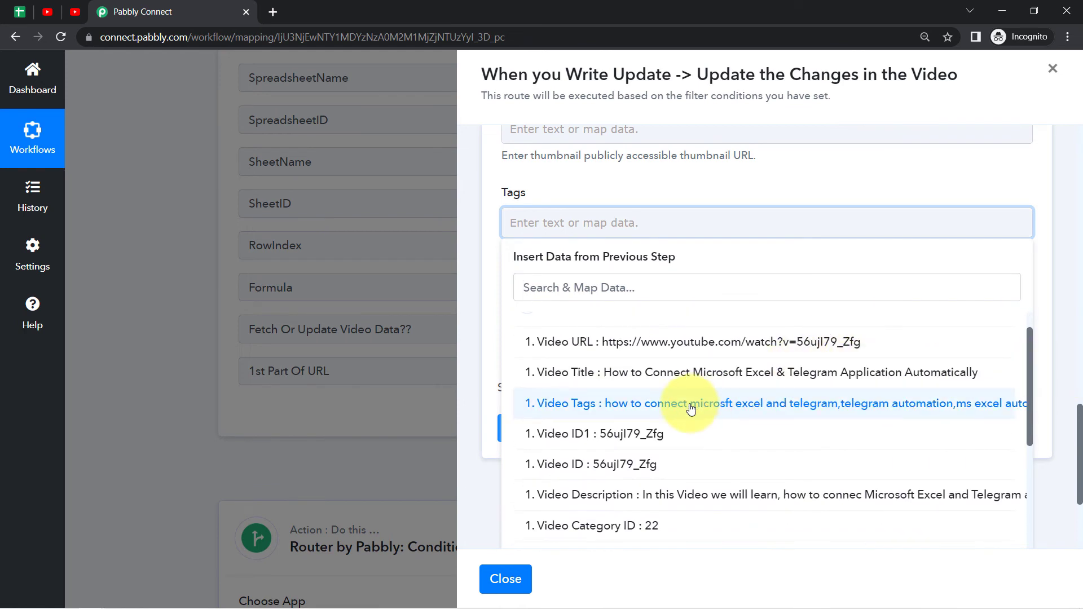
pyautogui.click(691, 407)
# Step: Map the action's Video Description to the Video Description from the Google Sheets trigger
pyautogui.click(514, 335)
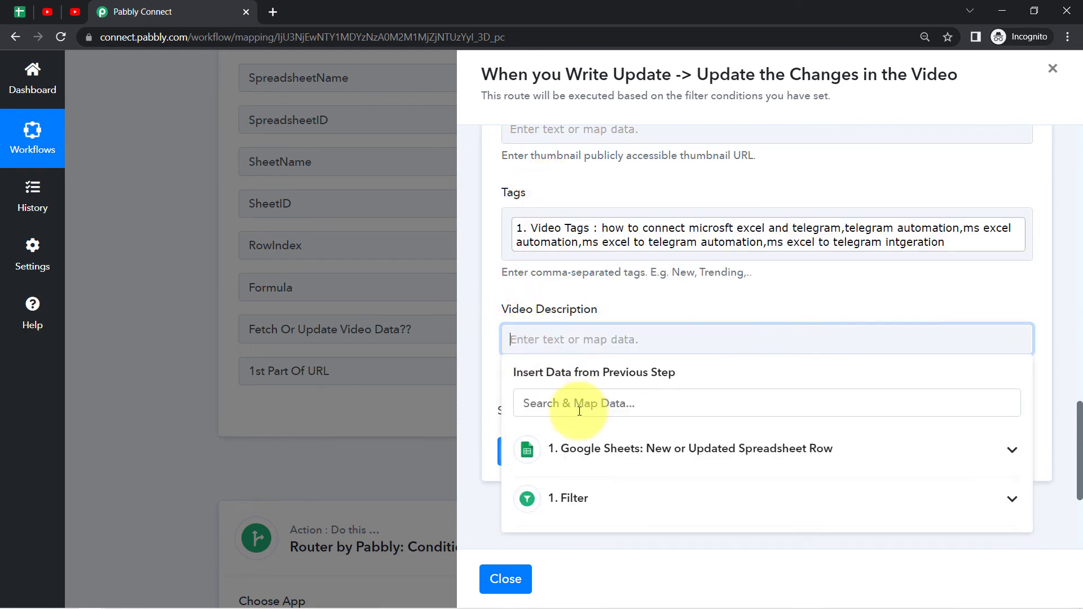
pyautogui.click(580, 412)
pyautogui.write('desc')
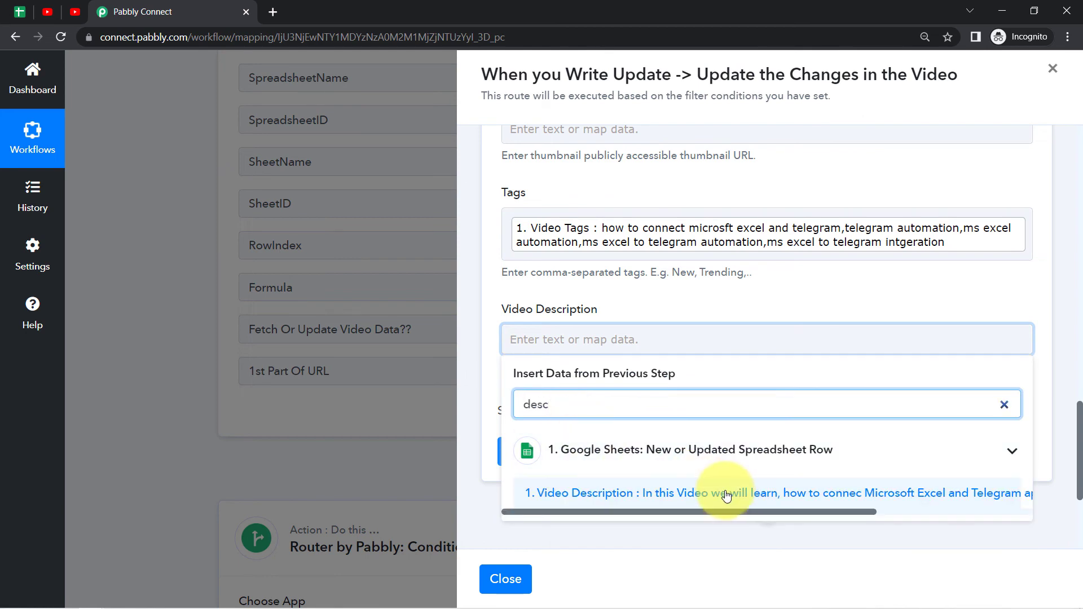
pyautogui.click(726, 495)
pyautogui.click(640, 298)
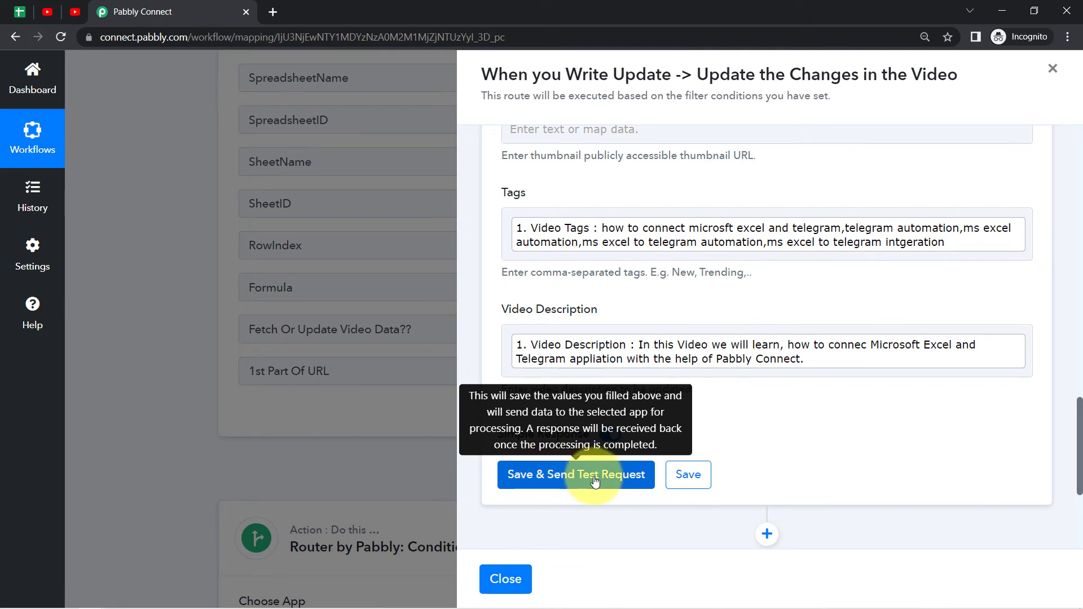
# Step: Compare the video ID in the YouTube Studio address with the Video ID in row 2 of the Fetch sheet
pyautogui.click(42, 12)
pyautogui.doubleClick(285, 139)
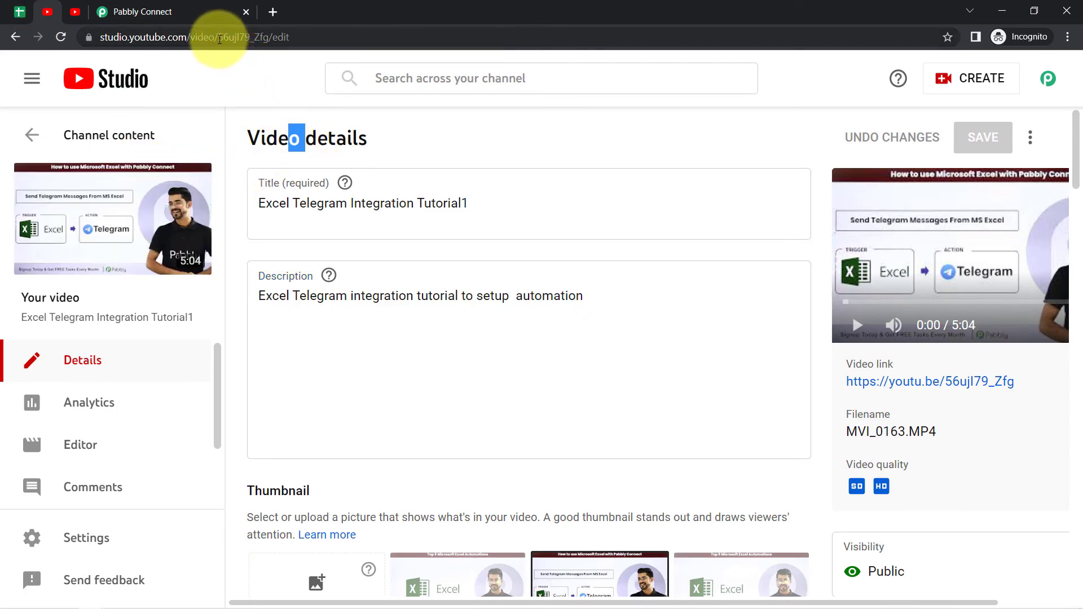
pyautogui.moveTo(220, 40); pyautogui.dragTo(269, 43)
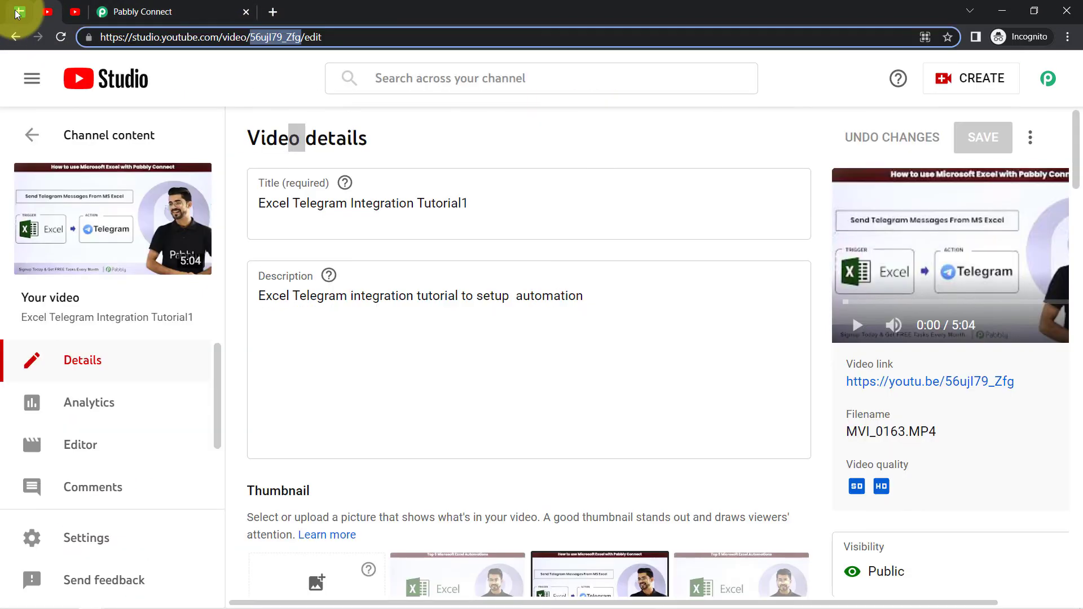
pyautogui.click(34, 12)
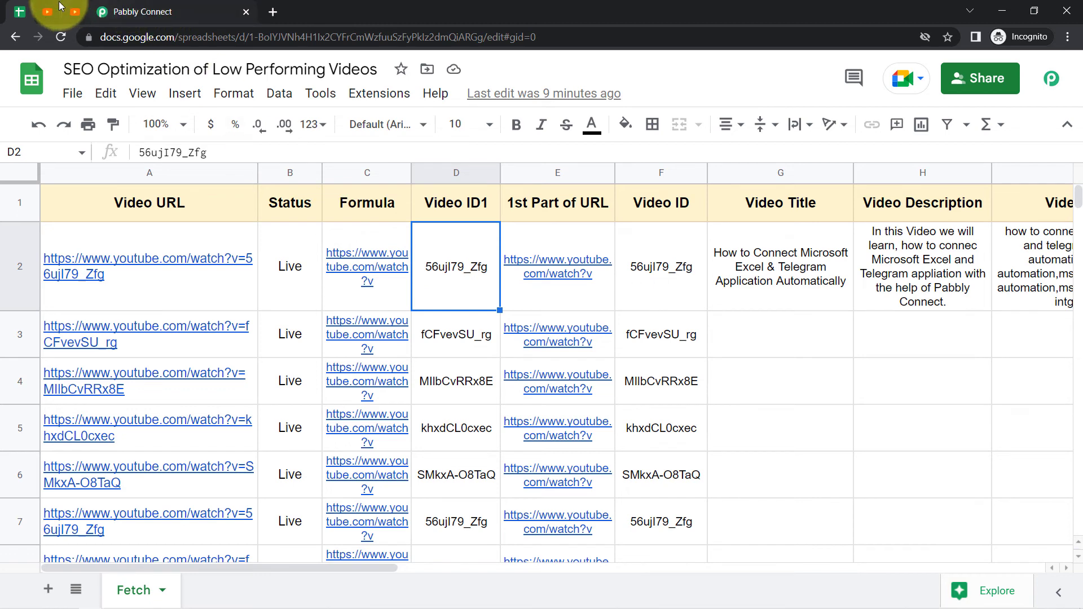
pyautogui.click(71, 20)
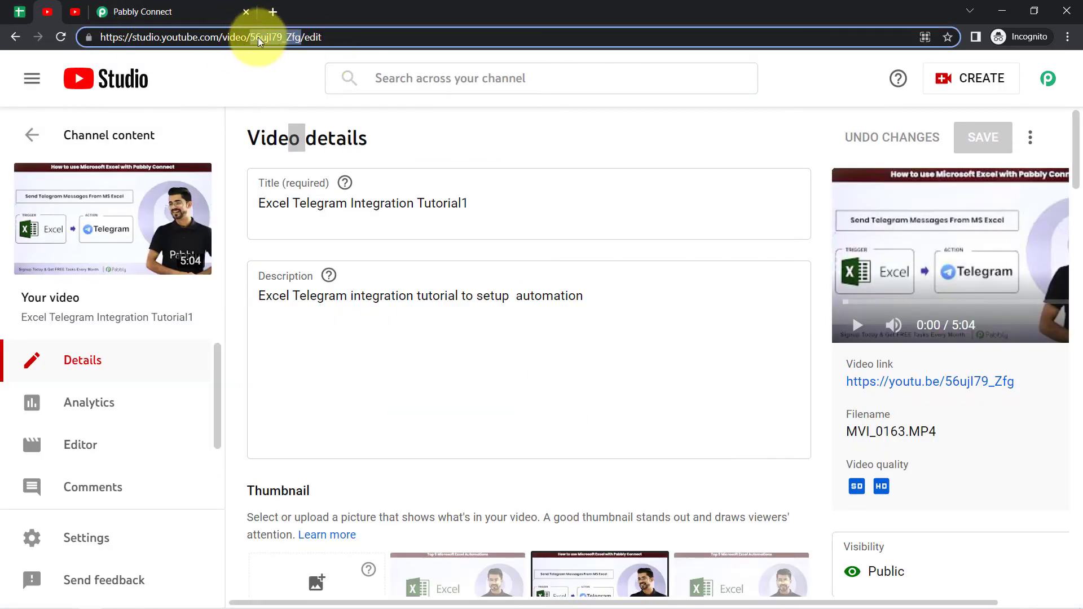
pyautogui.click(171, 7)
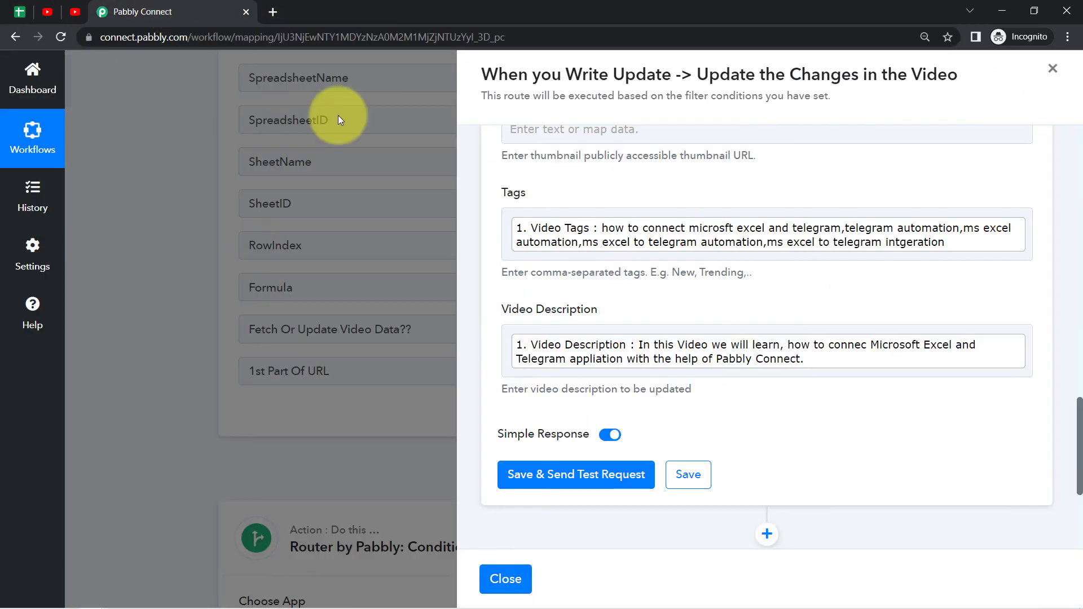
# Step: Review the update action's mapped fields and check the video's current title and description in YouTube Studio
pyautogui.moveTo(1078, 456); pyautogui.dragTo(1074, 392)
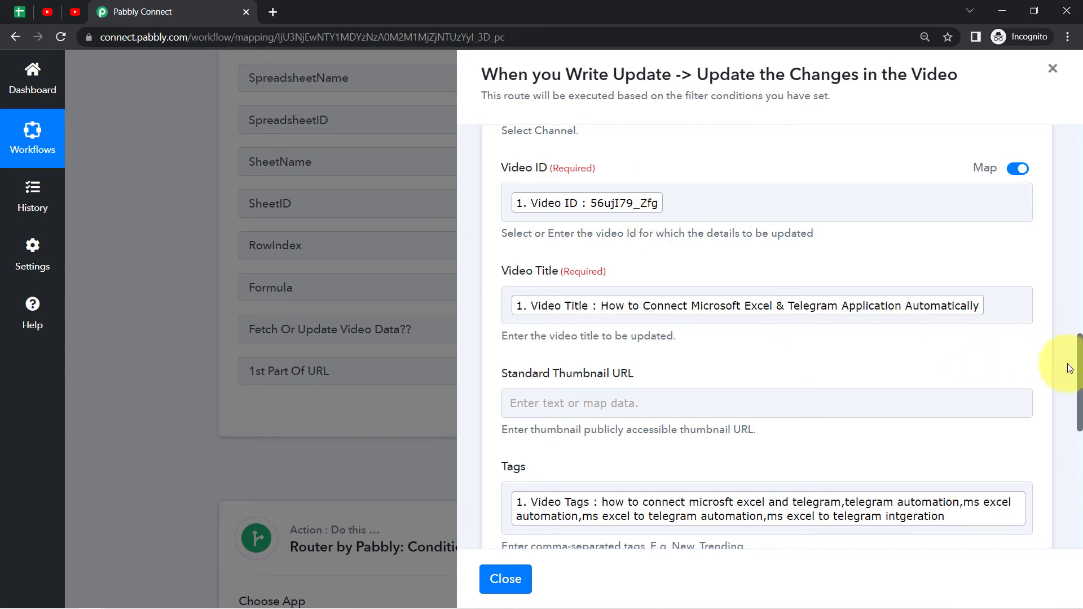
pyautogui.moveTo(1079, 376); pyautogui.dragTo(1074, 499)
pyautogui.click(35, 11)
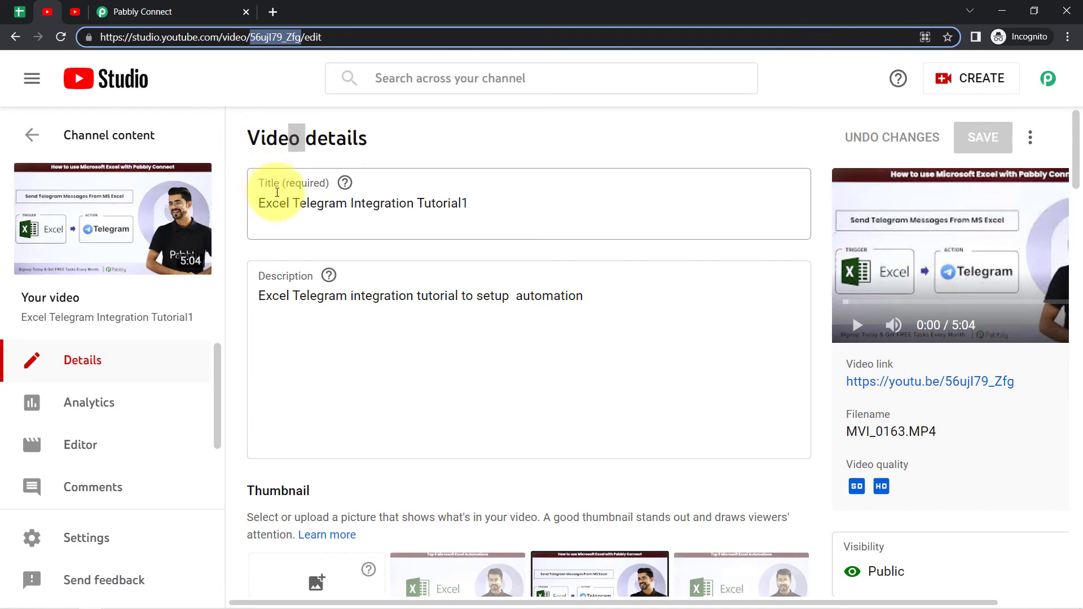
pyautogui.moveTo(280, 203); pyautogui.dragTo(415, 203)
pyautogui.moveTo(324, 296); pyautogui.dragTo(413, 296)
pyautogui.click(142, 11)
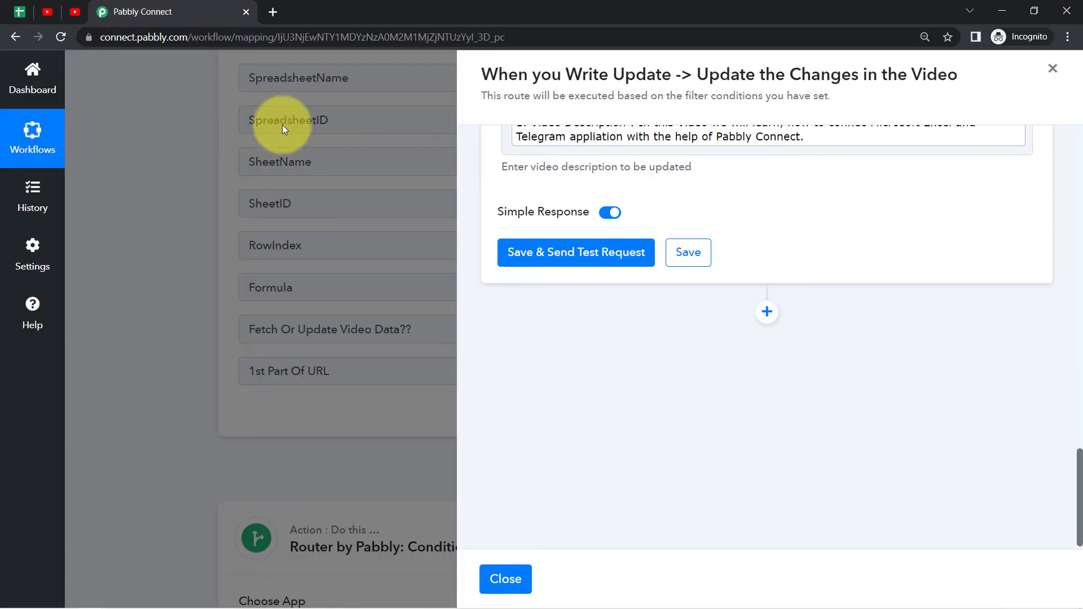
# Step: Save the update action with a test request and reload the video's YouTube watch page
pyautogui.click(552, 261)
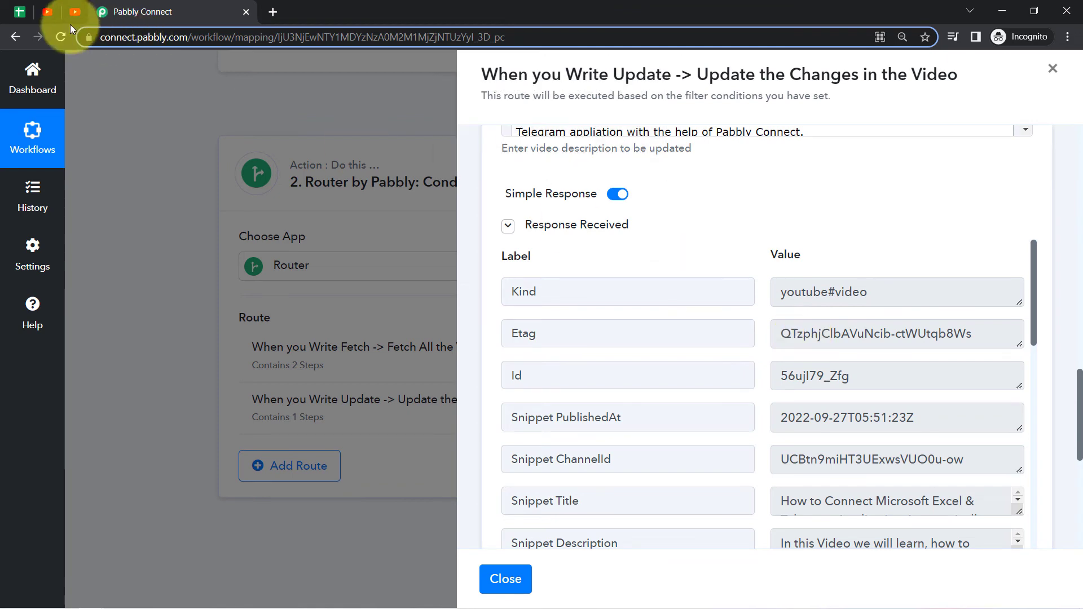
pyautogui.click(72, 10)
pyautogui.click(109, 39)
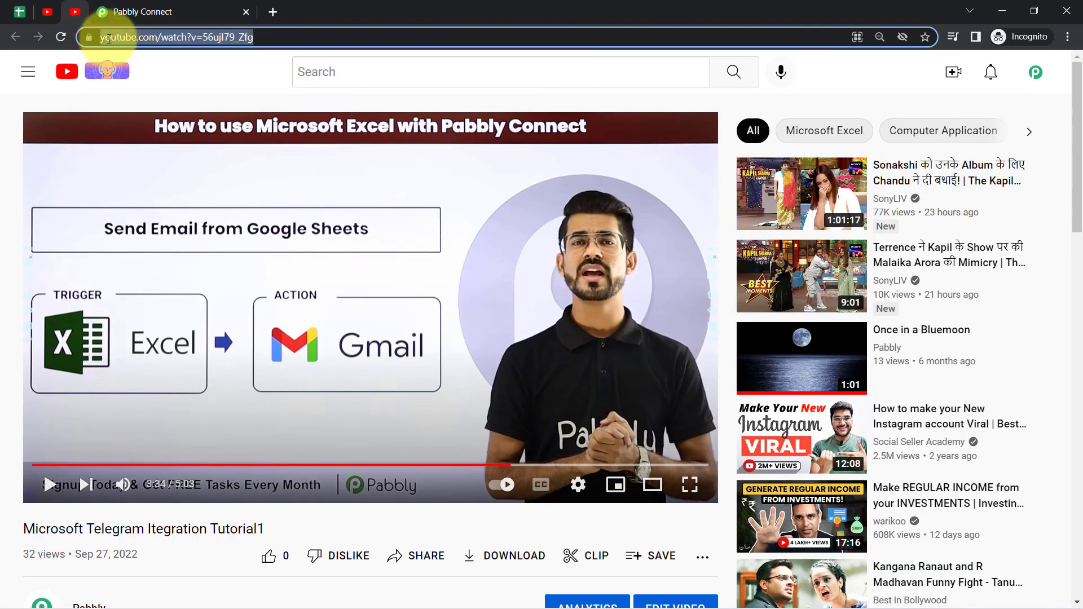
pyautogui.press('Return')
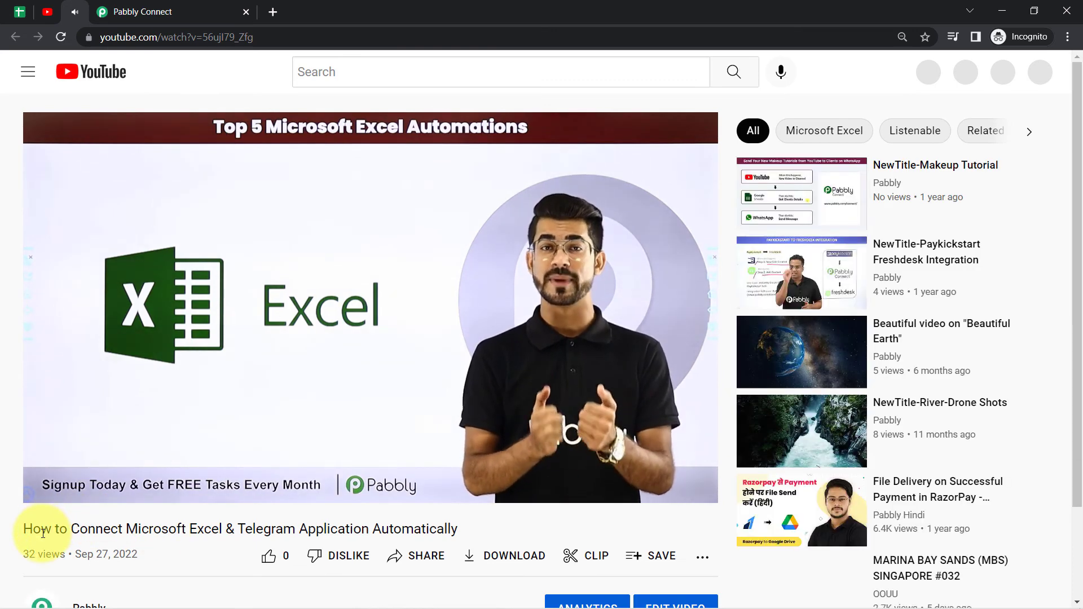
# Step: Check the title and the expanded description on the video's reloaded YouTube page
pyautogui.moveTo(33, 528); pyautogui.dragTo(95, 528)
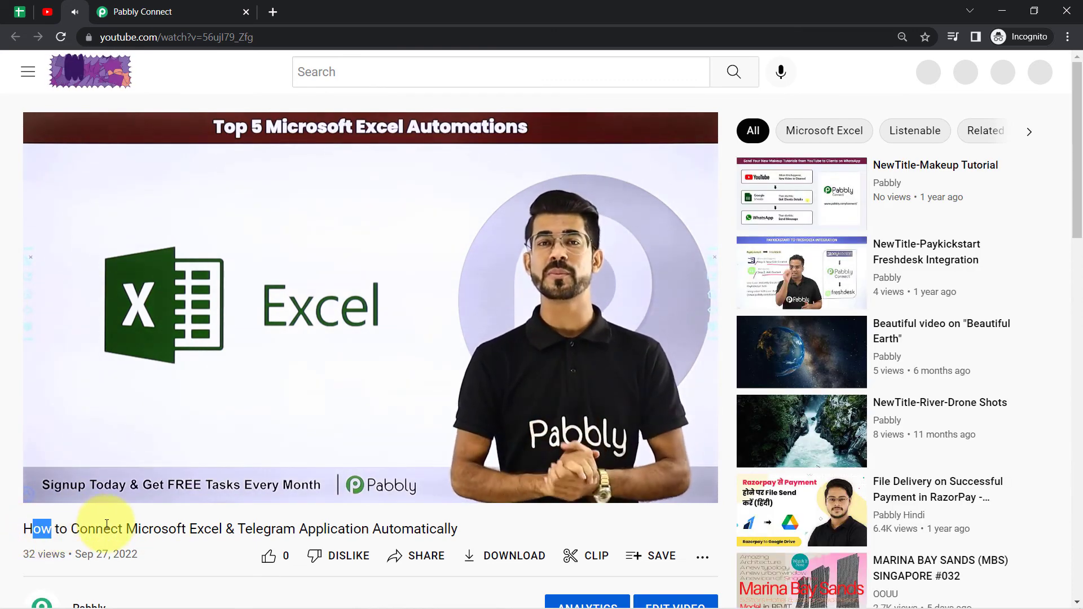
pyautogui.moveTo(224, 519); pyautogui.dragTo(418, 510)
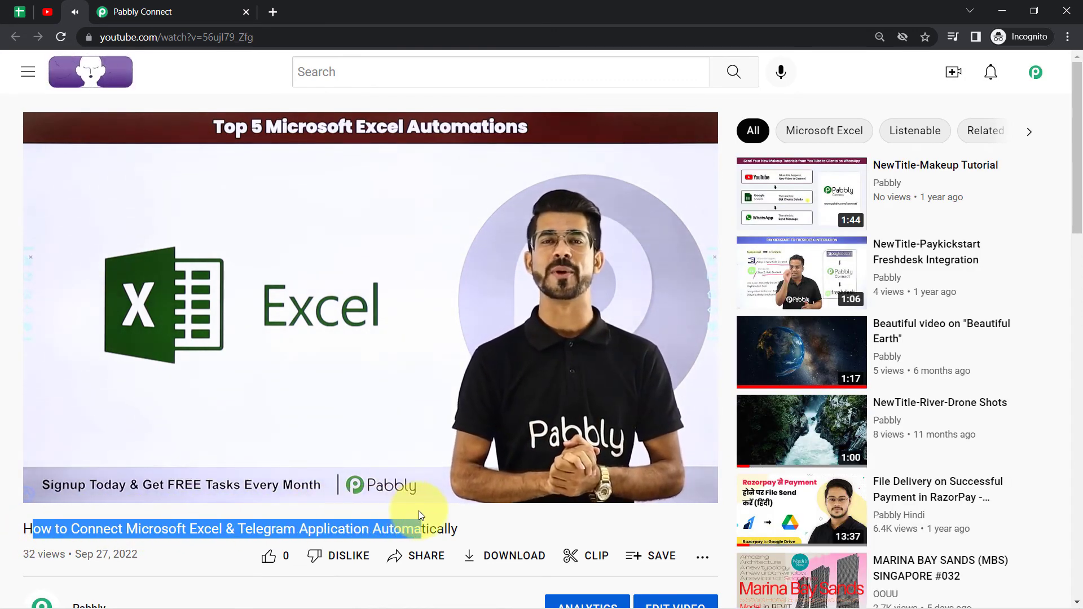
pyautogui.scroll(-3, 1077, 270)
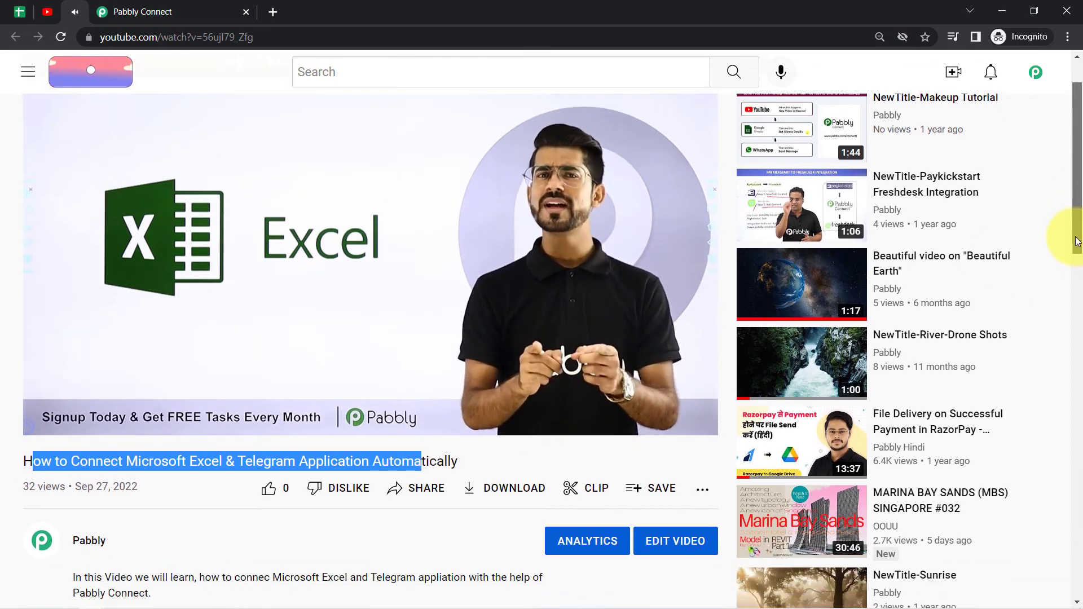
pyautogui.scroll(-2, 1076, 268)
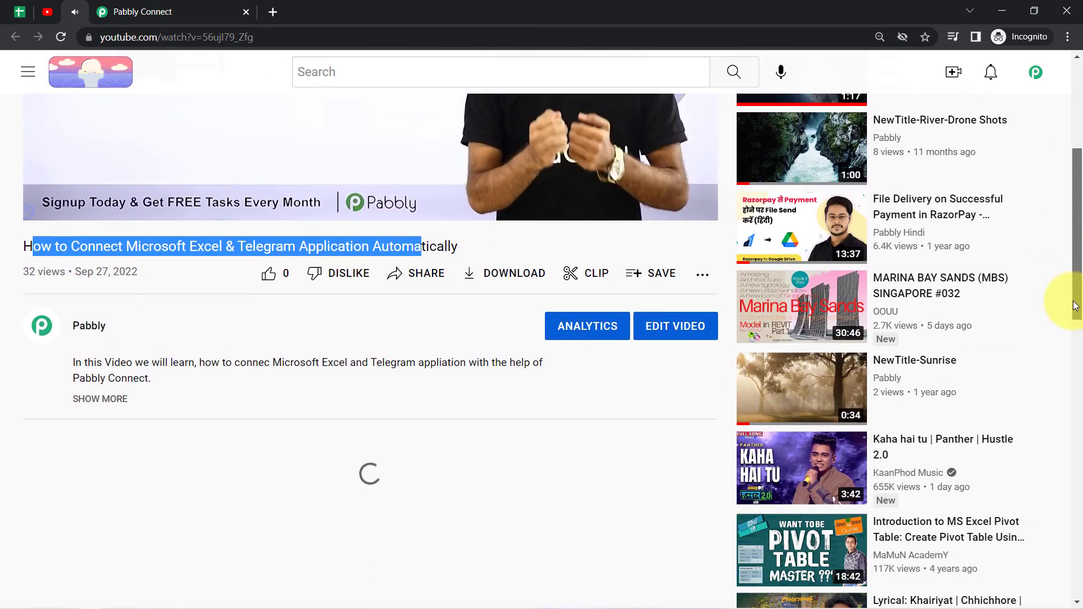
pyautogui.click(101, 399)
pyautogui.moveTo(83, 362); pyautogui.dragTo(127, 378)
# Step: Review the title, description and tags in row 2 of the Fetch sheet against the video page
pyautogui.click(20, 12)
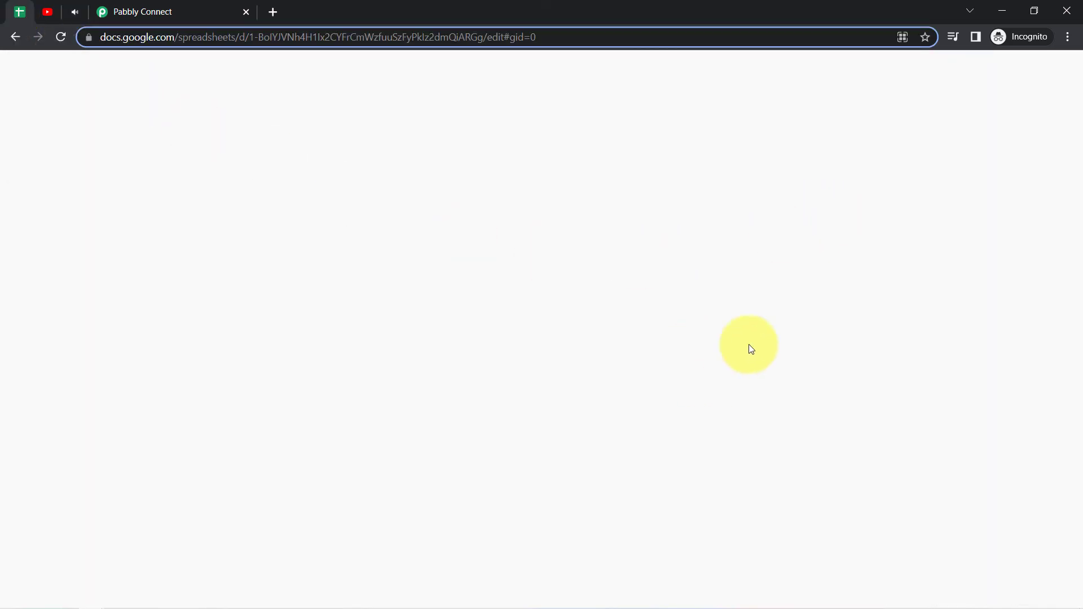
pyautogui.click(457, 264)
pyautogui.click(566, 254)
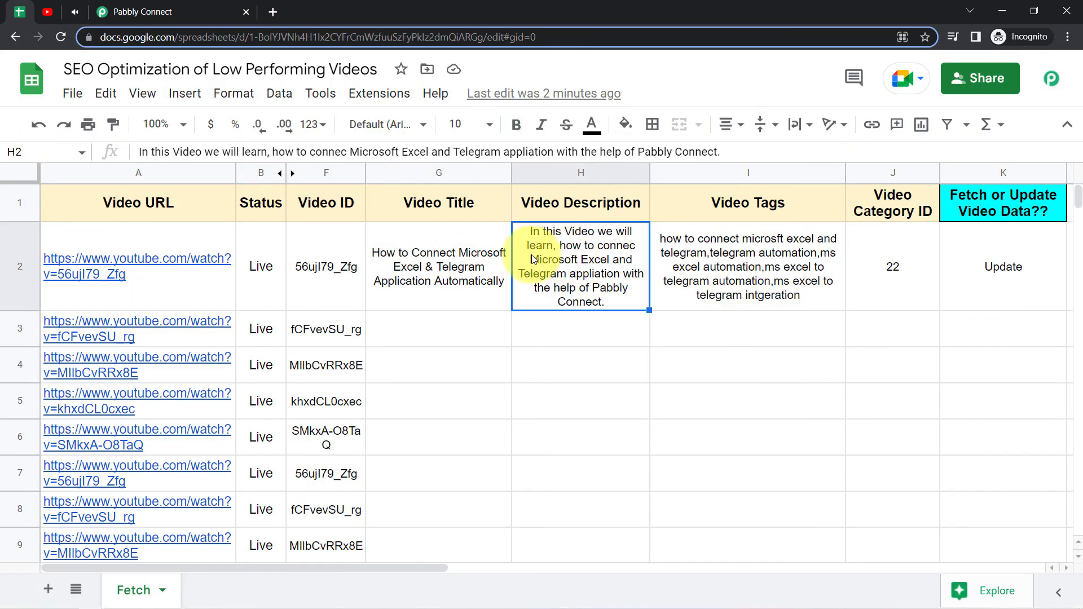
pyautogui.click(463, 270)
pyautogui.click(563, 266)
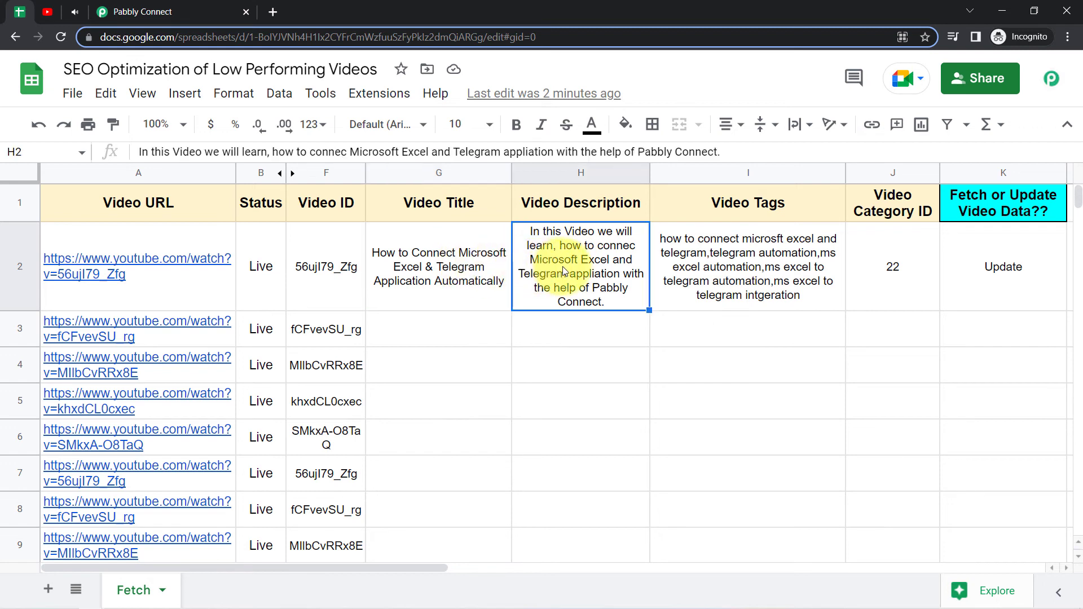
pyautogui.click(675, 260)
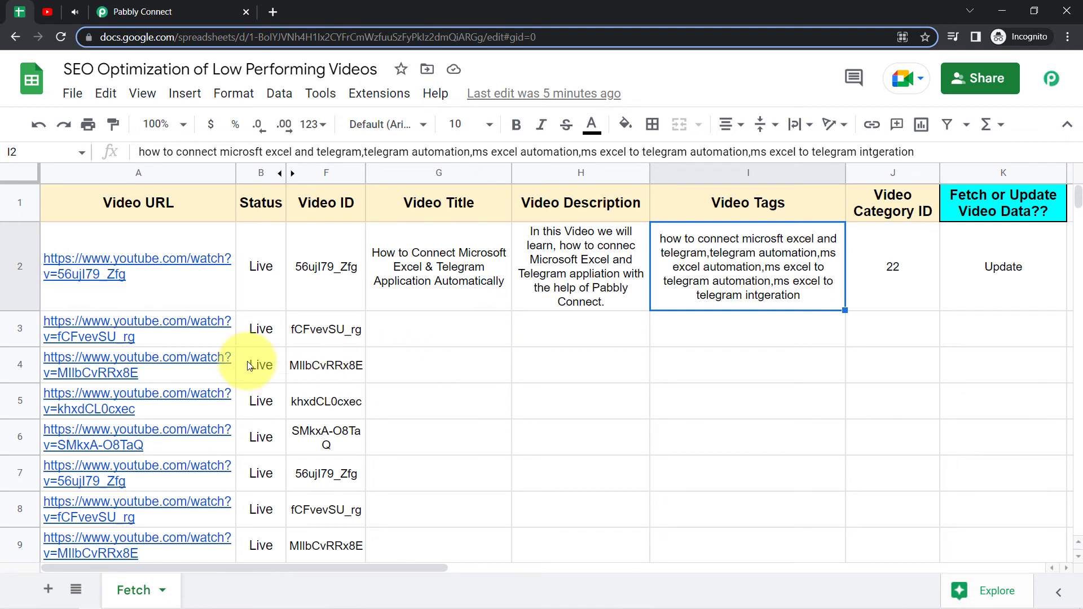
# Step: Open the video linked in row 4 of the sheet, pause it, and examine its title and full description
pyautogui.click(139, 364)
pyautogui.click(145, 405)
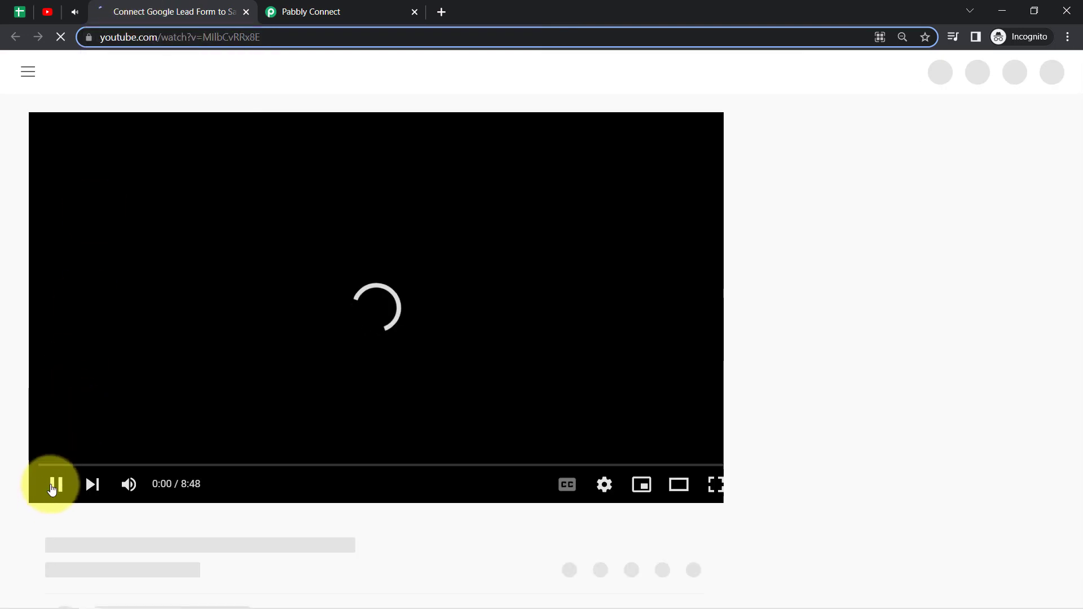
pyautogui.click(52, 487)
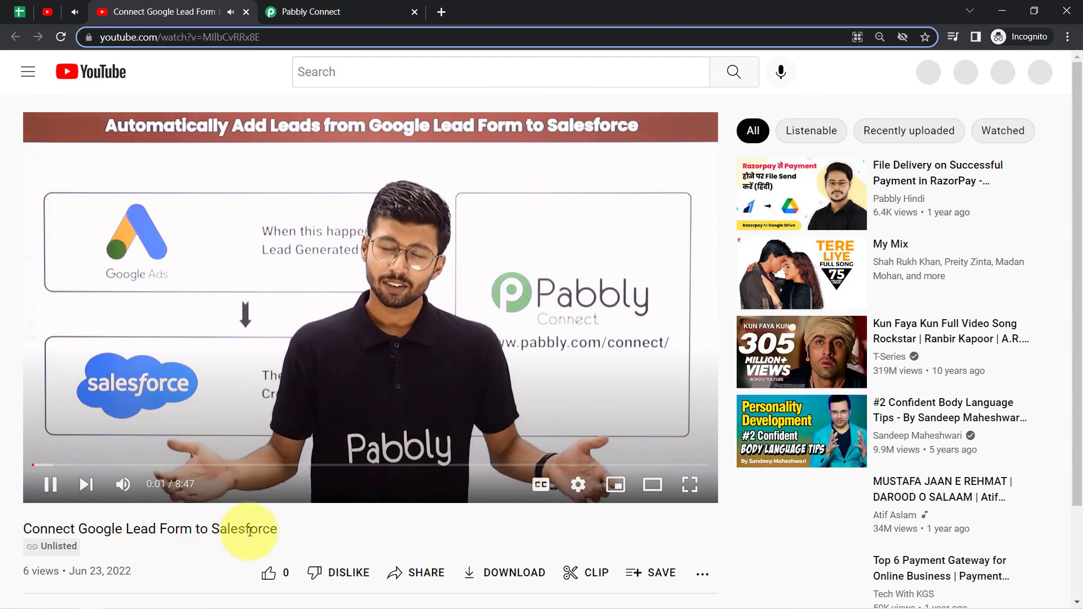
pyautogui.click(50, 490)
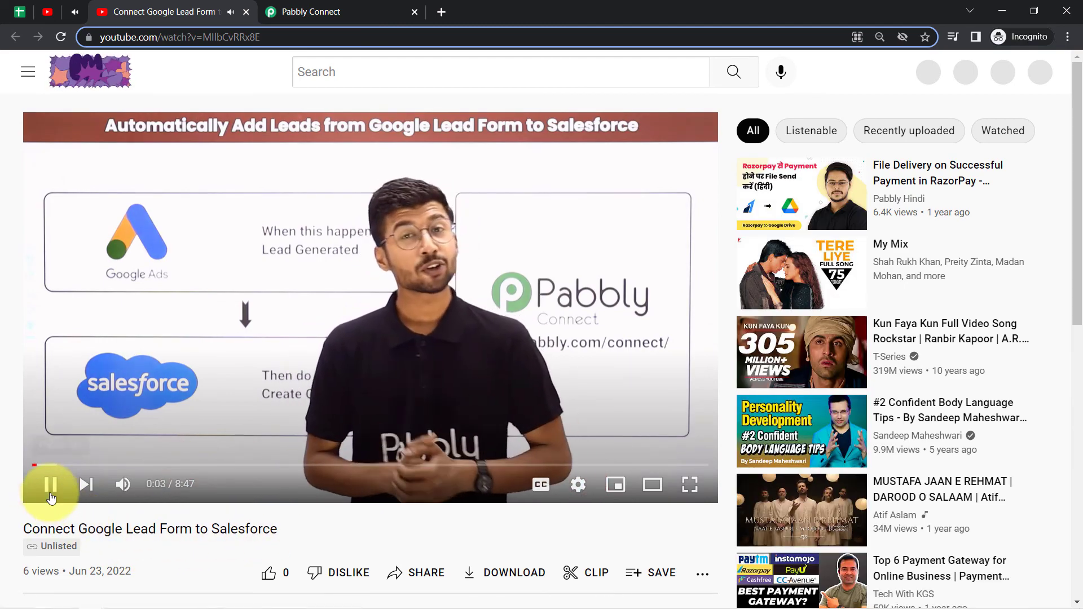
pyautogui.moveTo(1074, 236); pyautogui.dragTo(1063, 338)
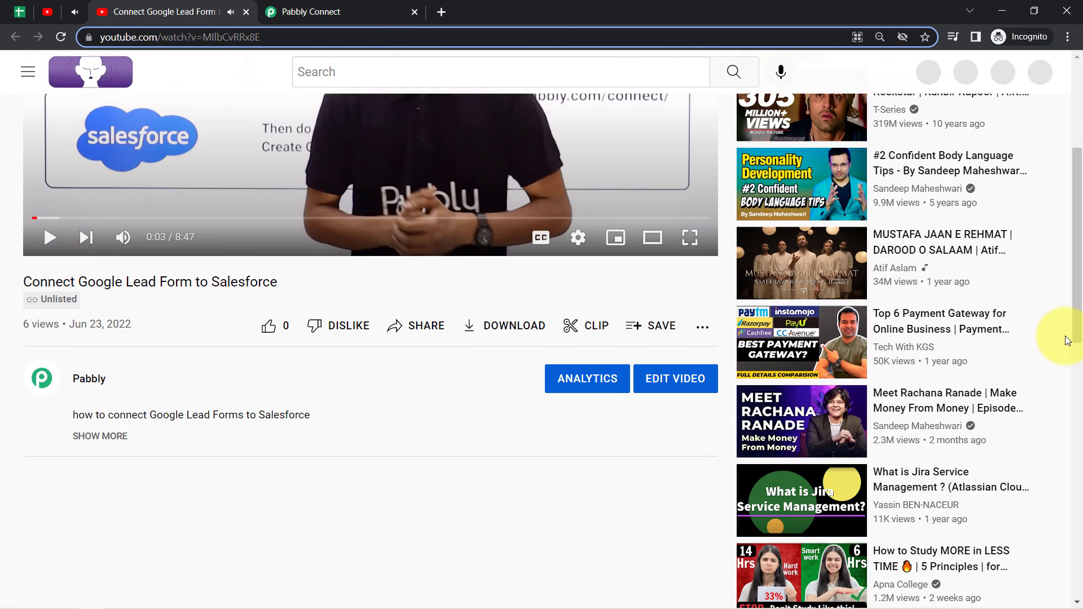
pyautogui.click(107, 371)
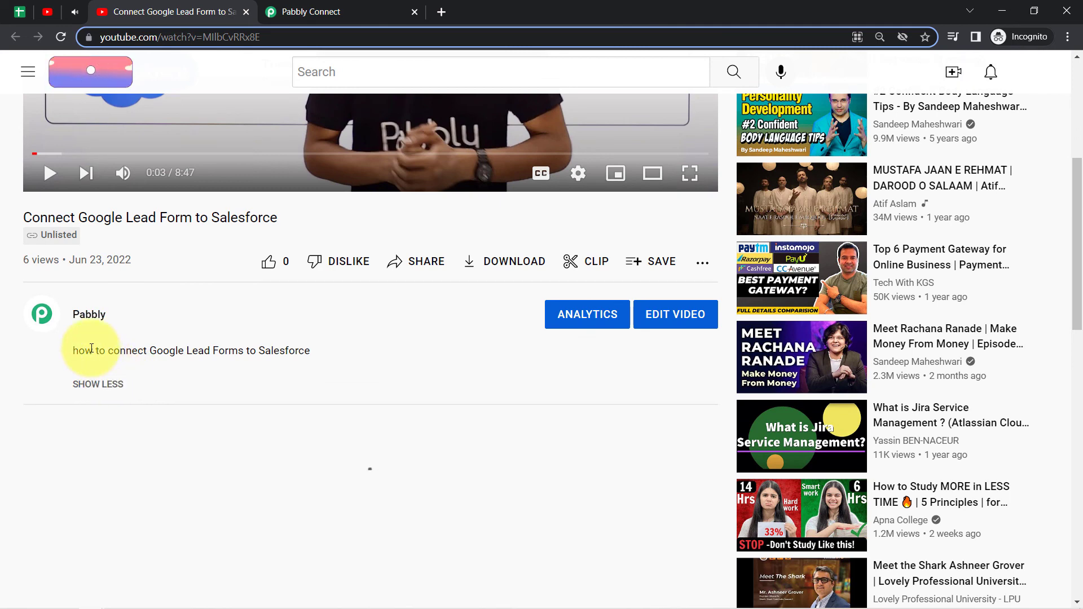
pyautogui.moveTo(93, 351); pyautogui.dragTo(178, 351)
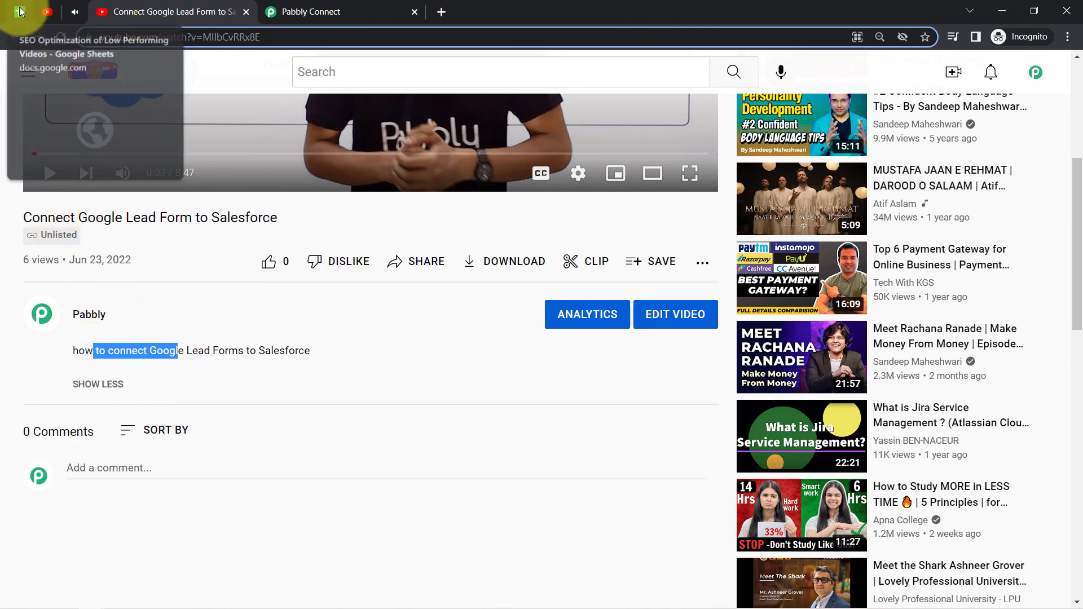
# Step: Return to the sheet and enter Fetch in row 4's Fetch or Update Video Data column
pyautogui.click(20, 11)
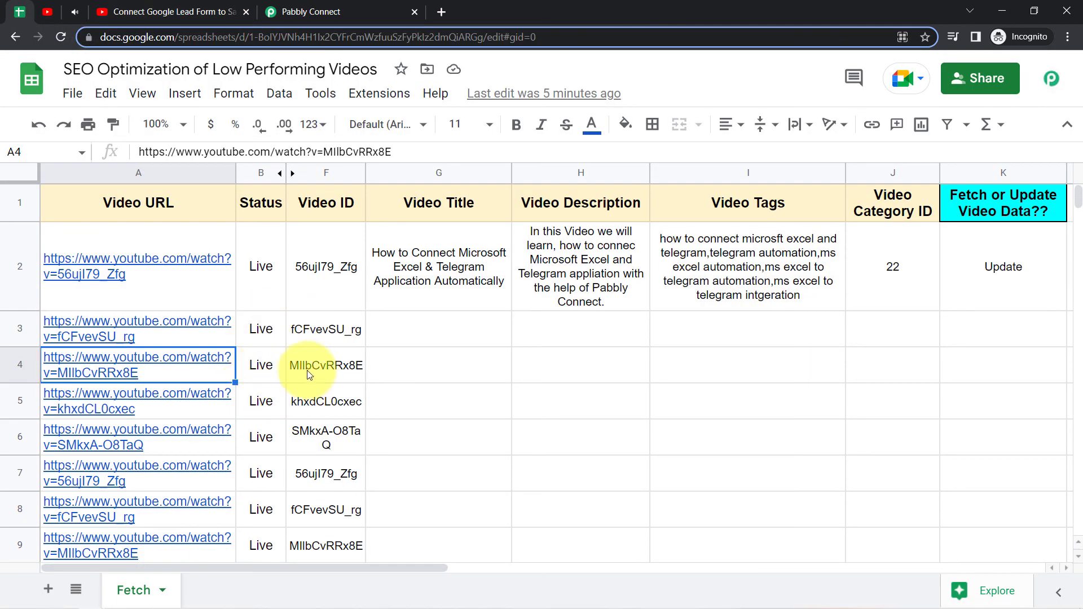
pyautogui.click(309, 374)
pyautogui.moveTo(208, 366); pyautogui.dragTo(331, 368)
pyautogui.click(393, 369)
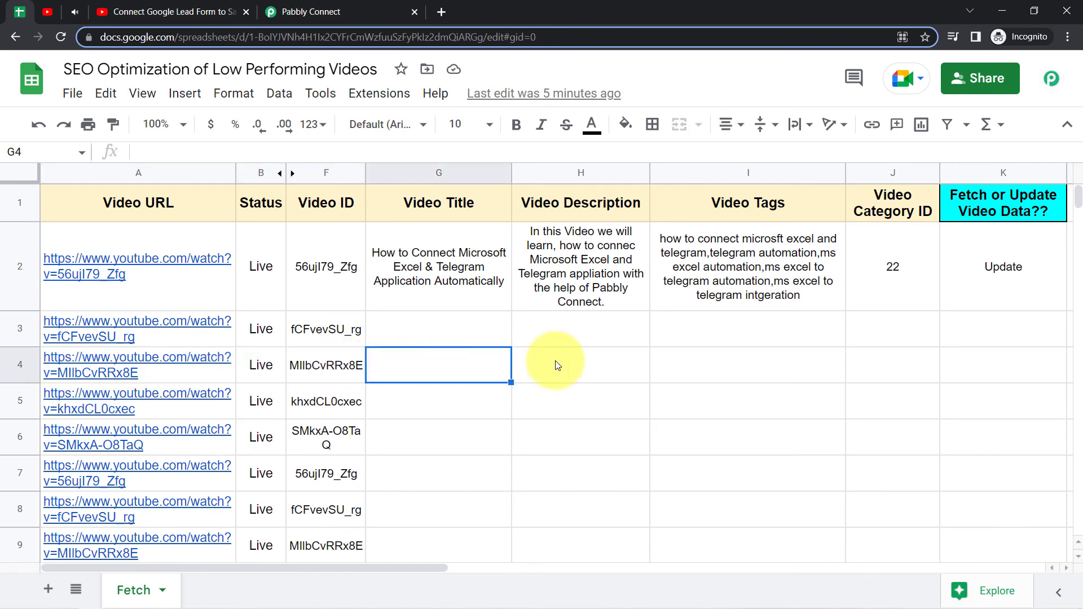
pyautogui.click(1004, 372)
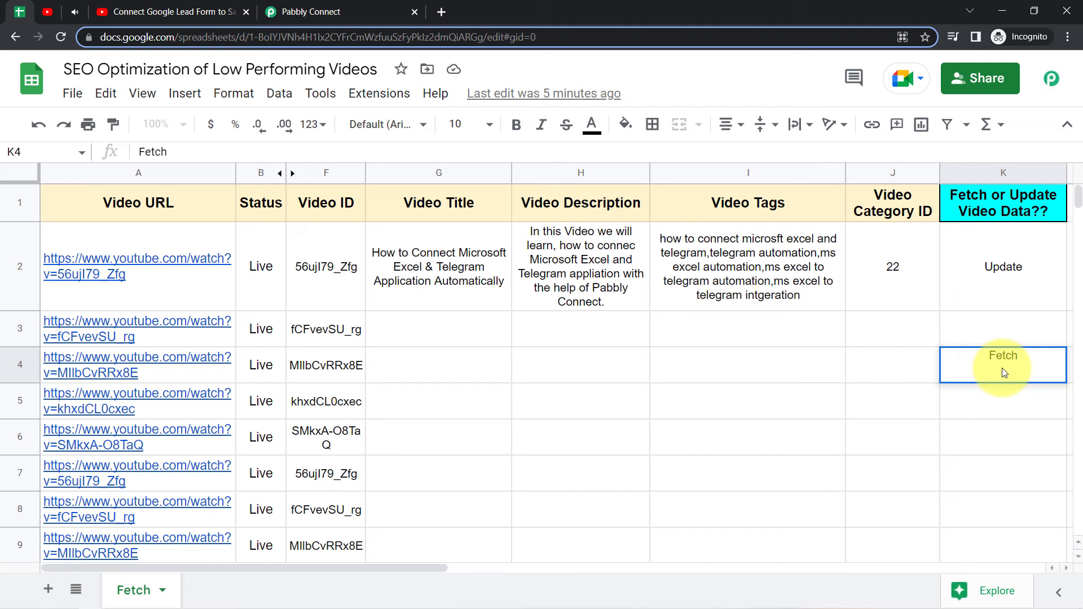
pyautogui.press('Return')
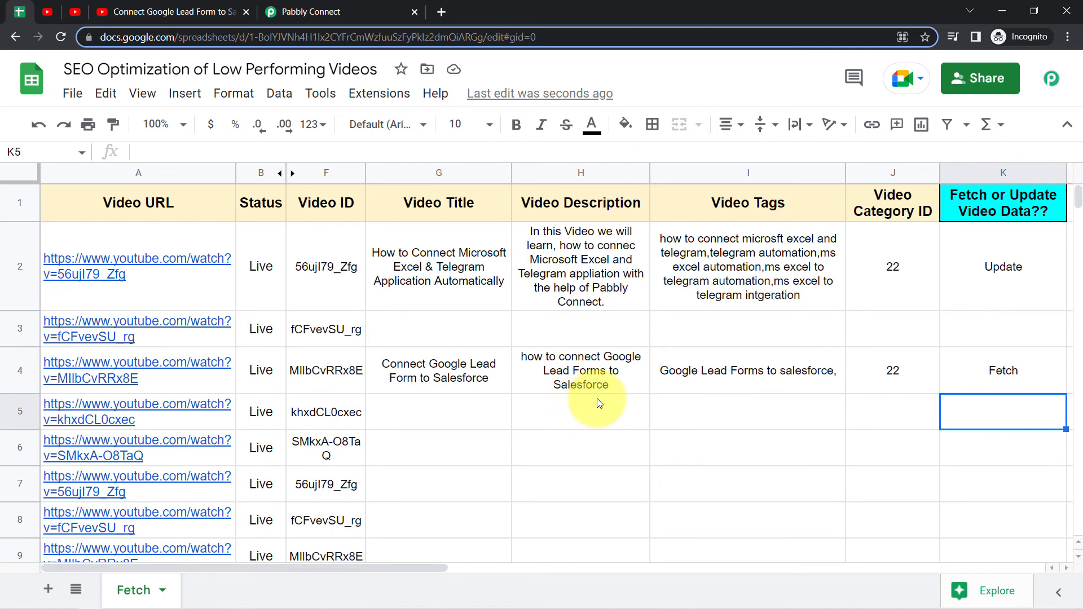
# Step: Review the title, description, tags and category ID retrieved into row 4
pyautogui.click(462, 388)
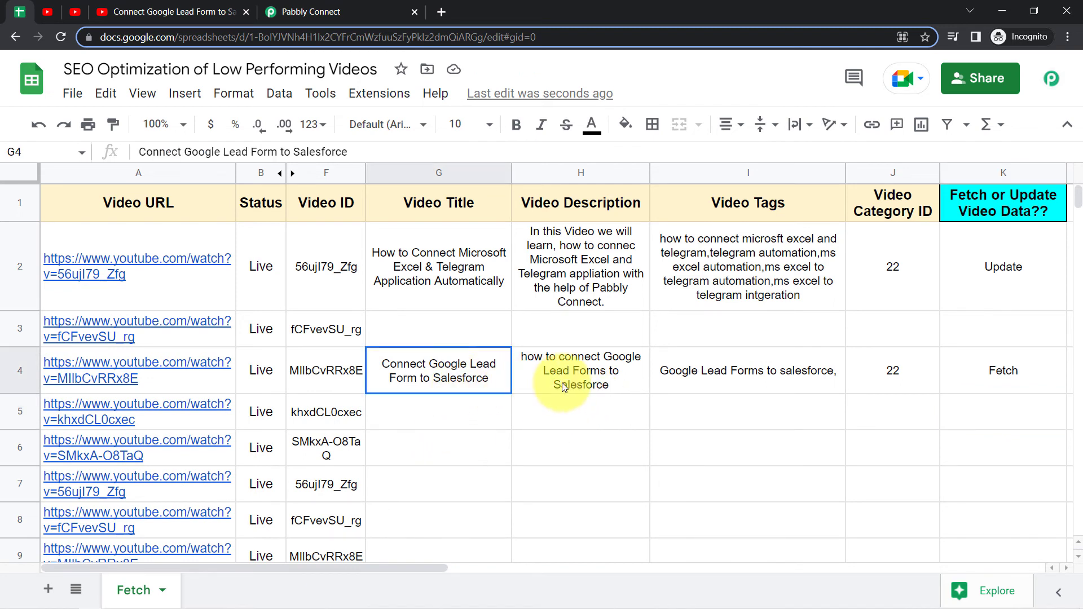
pyautogui.moveTo(562, 383); pyautogui.dragTo(882, 375)
pyautogui.click(739, 463)
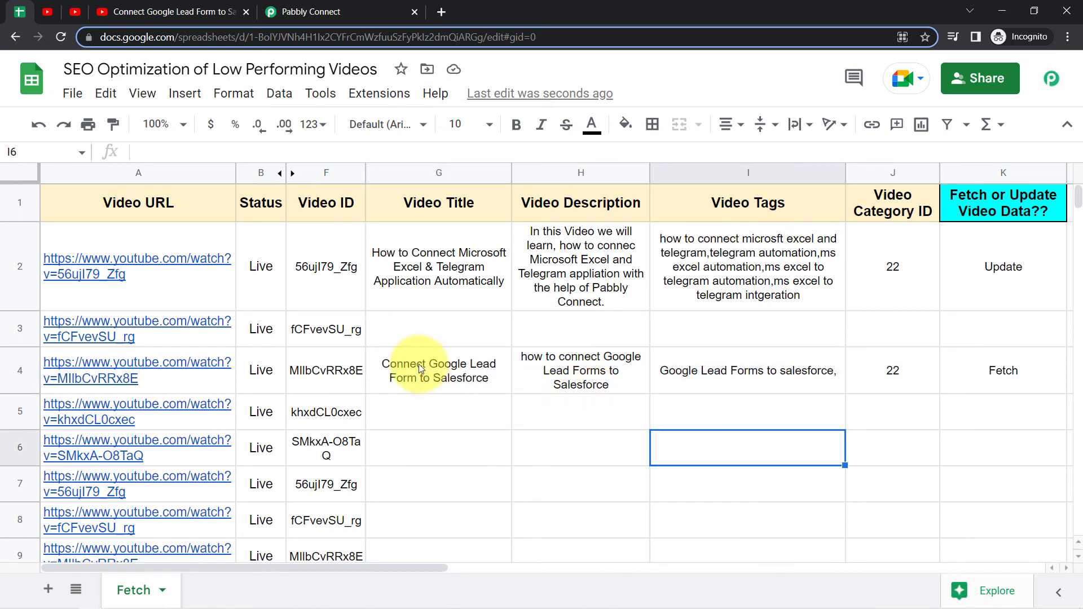
# Step: Change row 4's video title to "How to Connect Google Lead Form to Salesforce Automatically"
pyautogui.doubleClick(420, 368)
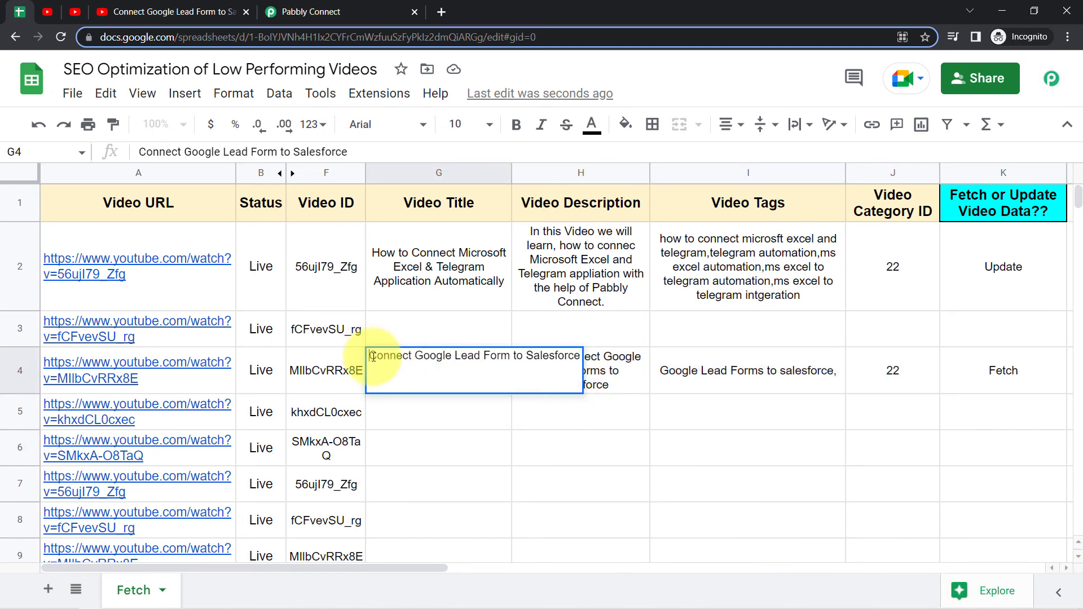
pyautogui.write('How ')
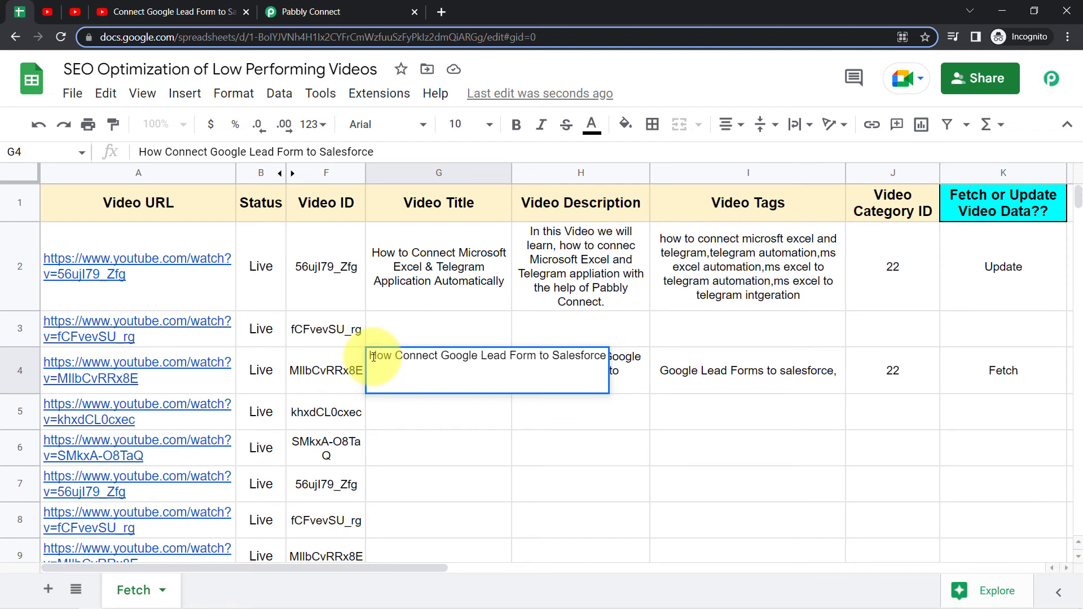
pyautogui.write('to')
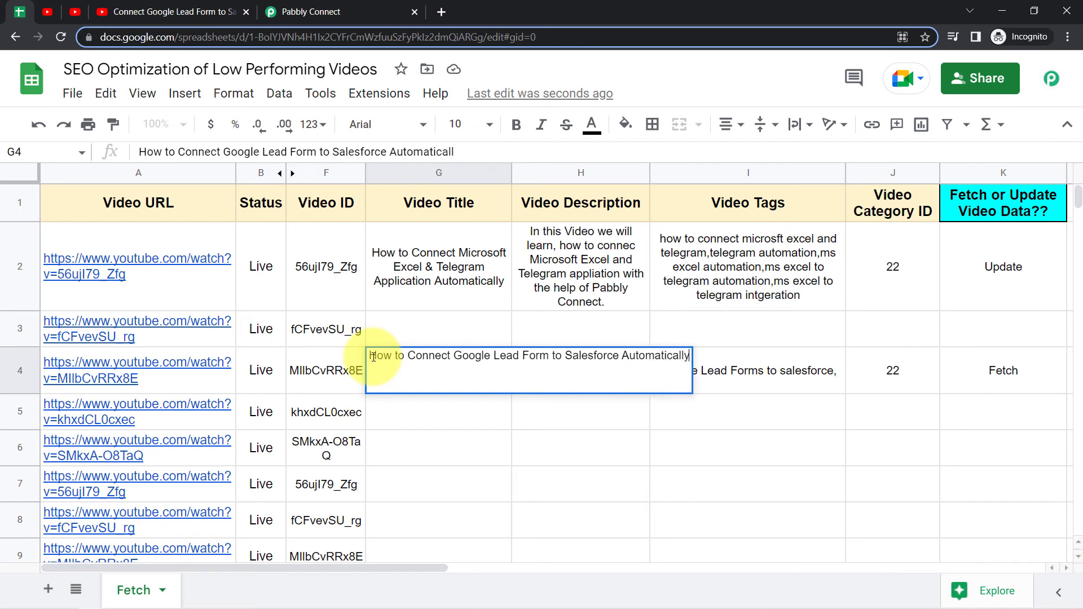
pyautogui.click(692, 527)
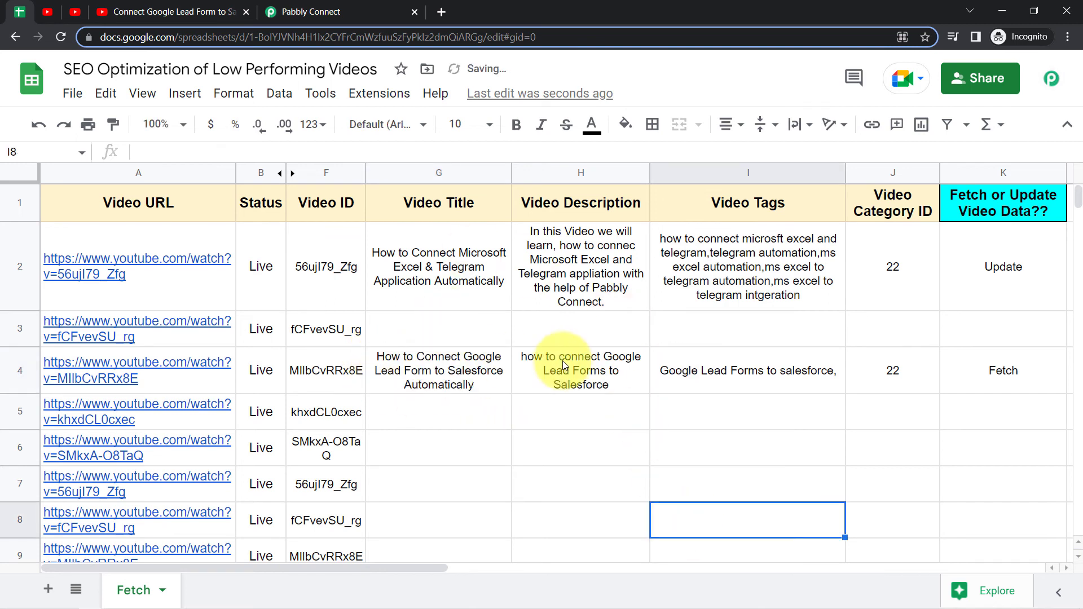
# Step: Copy "In this Video we will learn," from row 2's description to the start of row 4's, insert "your" before "Google" and append "Automatically"
pyautogui.doubleClick(590, 291)
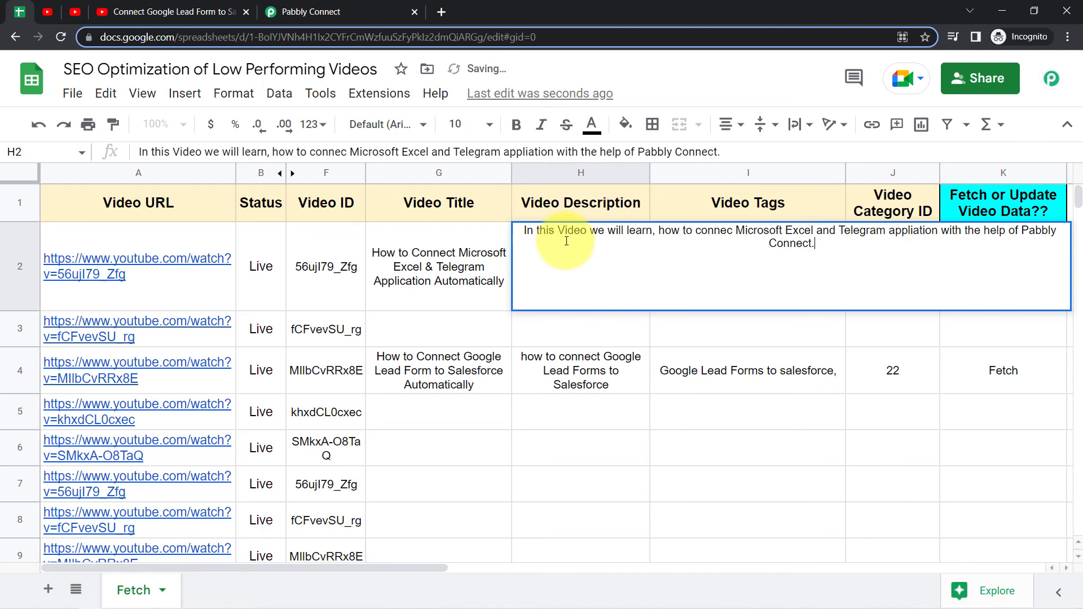
pyautogui.doubleClick(532, 232)
pyautogui.moveTo(558, 233); pyautogui.dragTo(646, 229)
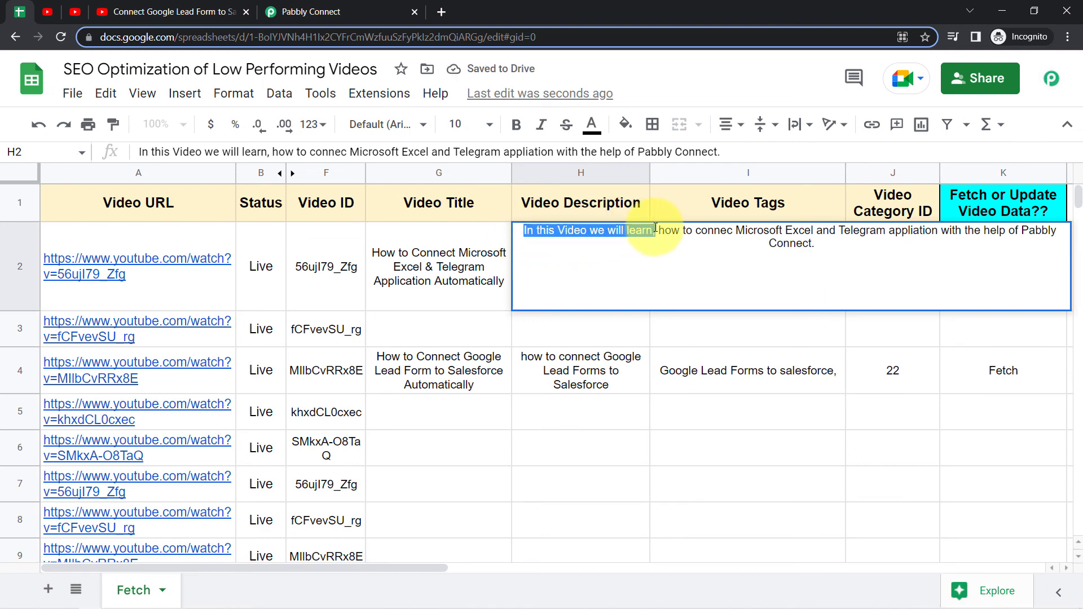
pyautogui.click(532, 362)
pyautogui.doubleClick(520, 358)
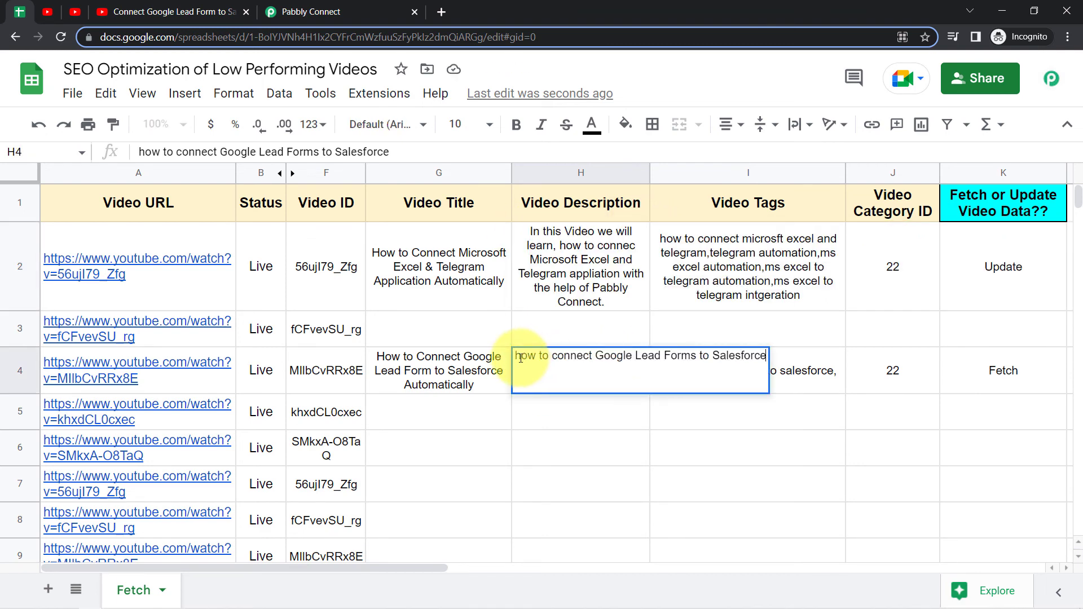
pyautogui.write('In this Video we will learn,')
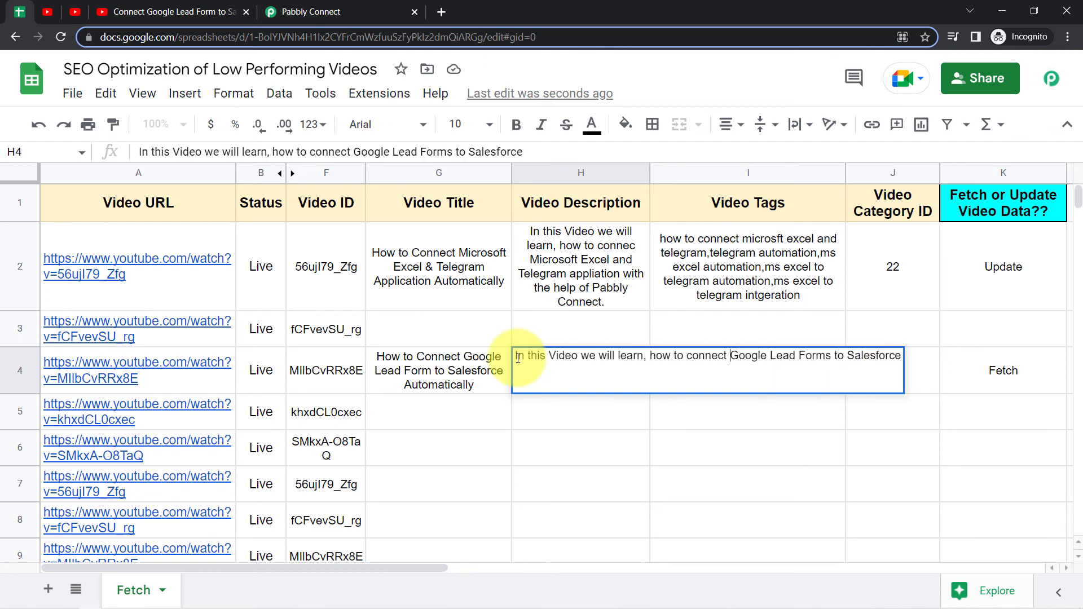
pyautogui.write('your')
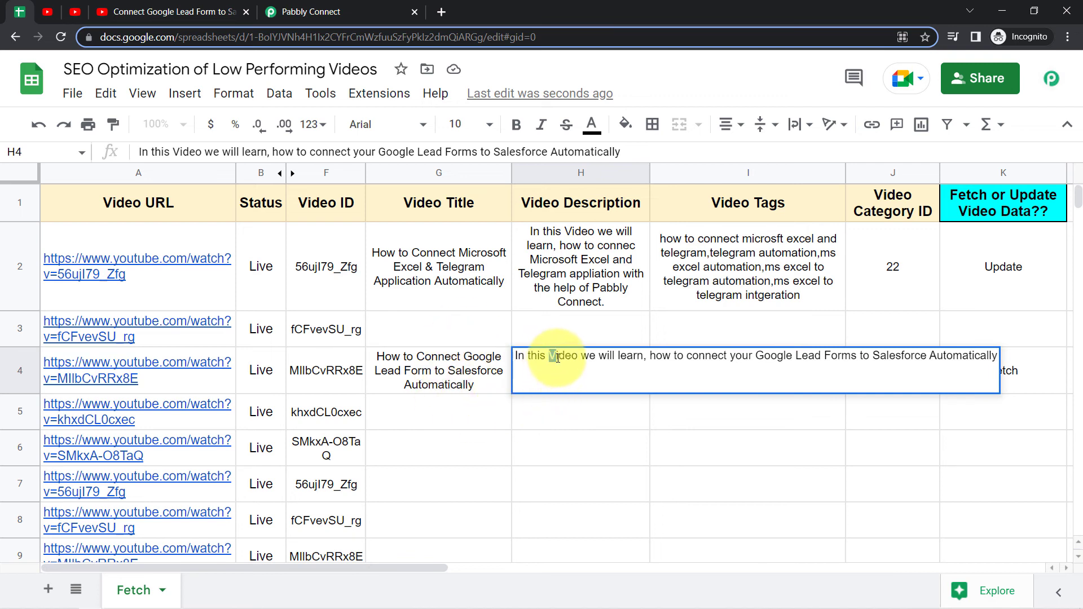
# Step: In row 4's description, change "Video" to "video" and "Lead Forms" to "Lead Ad Form"
pyautogui.write('v')
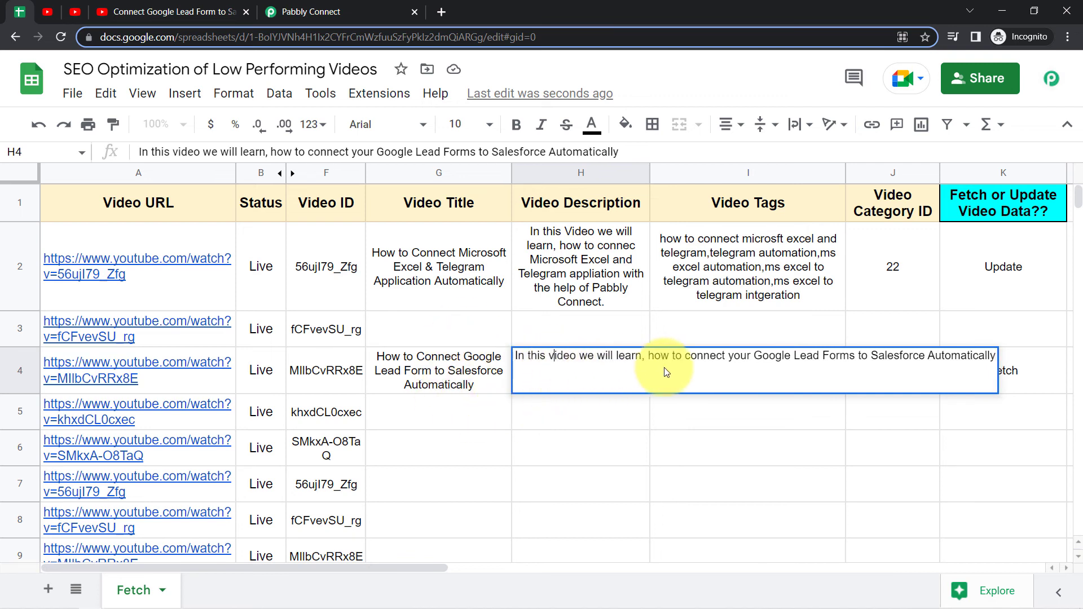
pyautogui.click(824, 355)
pyautogui.write('Ad')
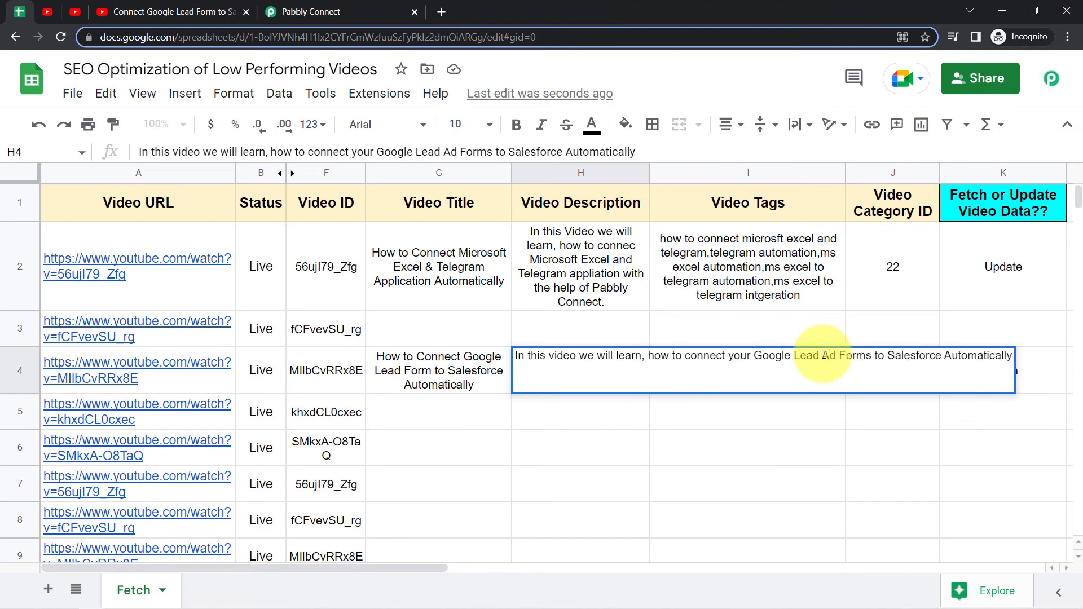
pyautogui.press('BackSpace')
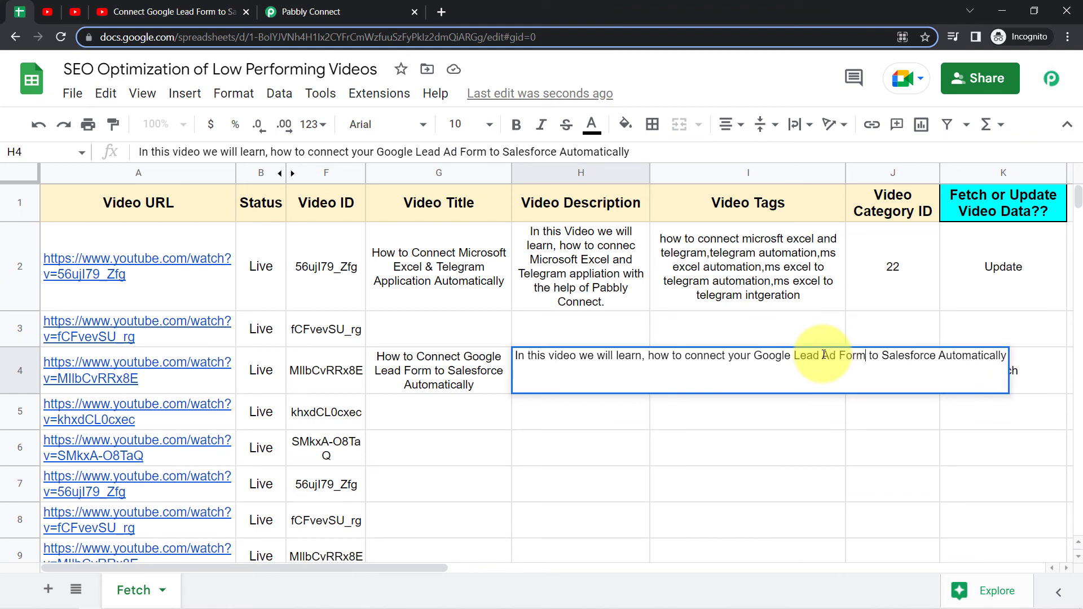
# Step: Insert "Ad" between "Lead" and "Form" in row 4's video title
pyautogui.doubleClick(405, 365)
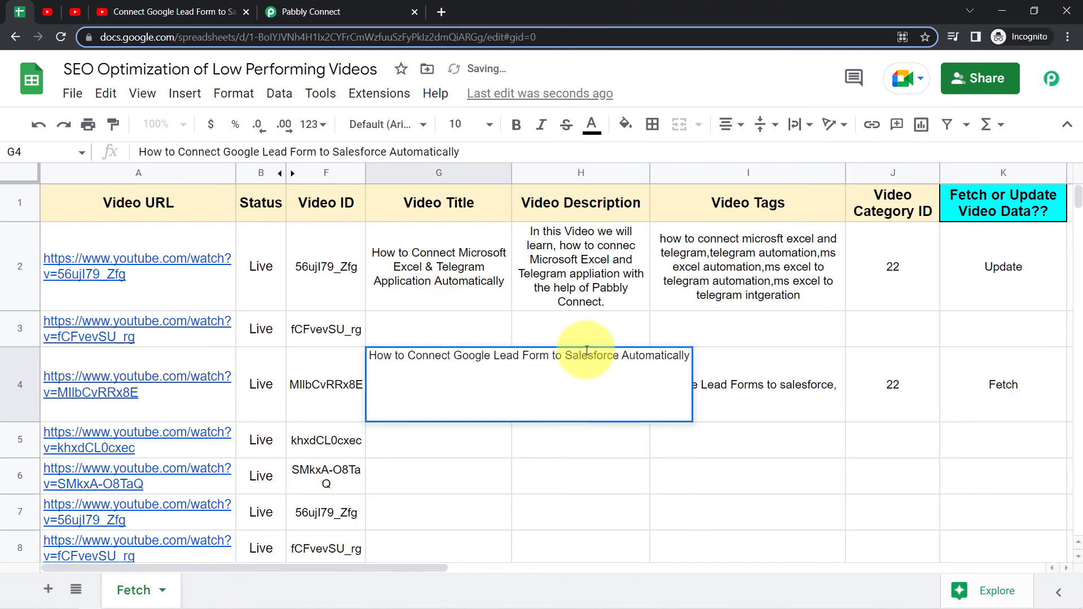
pyautogui.click(522, 357)
pyautogui.write('Ad')
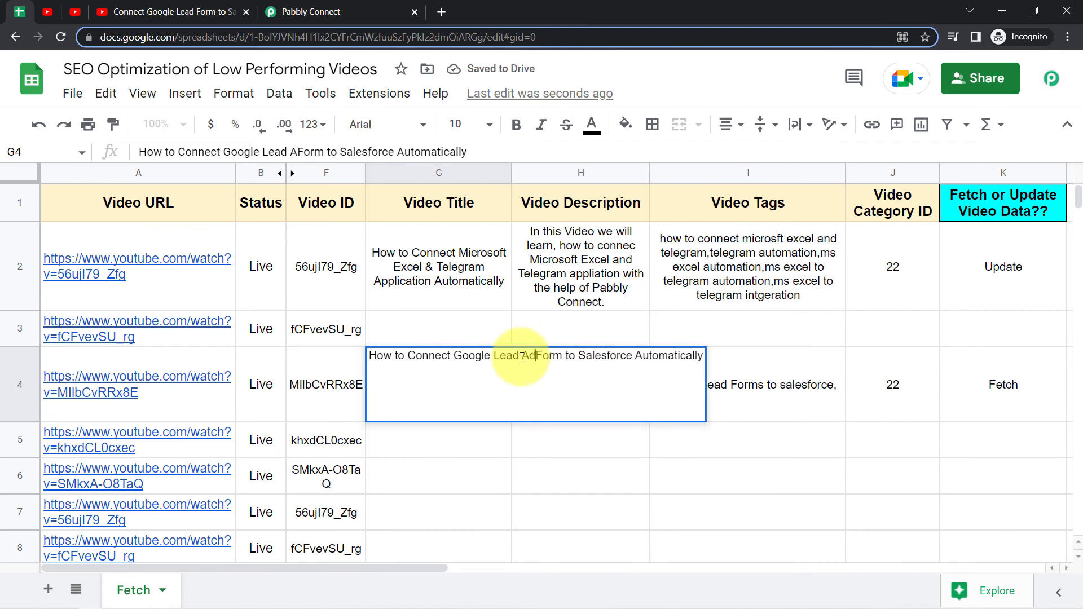
pyautogui.click(722, 381)
# Step: Append the tags "salesforce automatiom,salesforce integration,google lead ad form integration with salesforce" to row 4's video tags
pyautogui.doubleClick(831, 361)
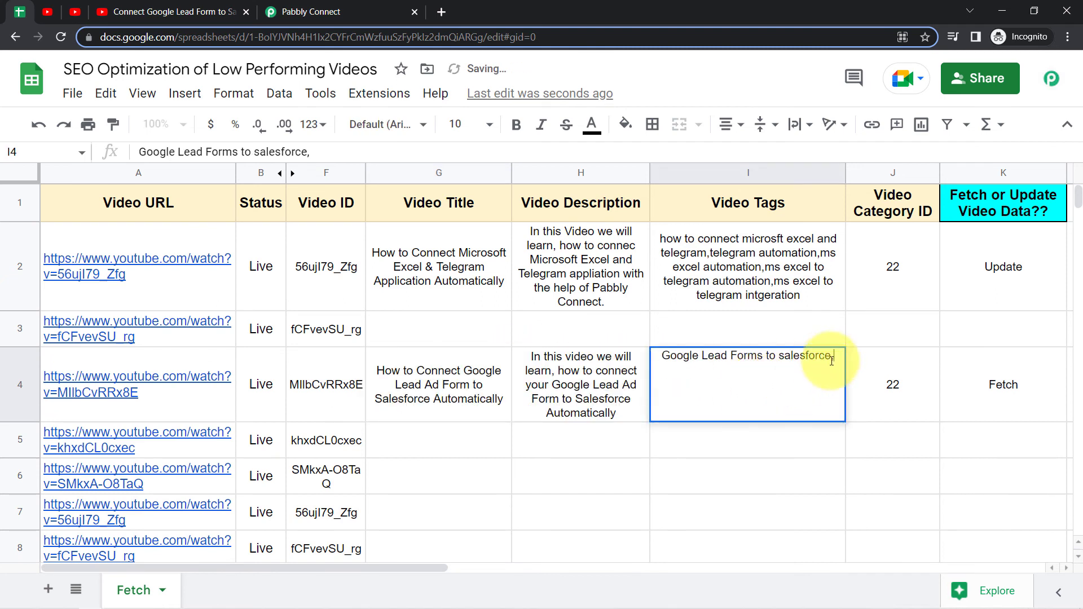
pyautogui.write(',')
pyautogui.press('BackSpace')
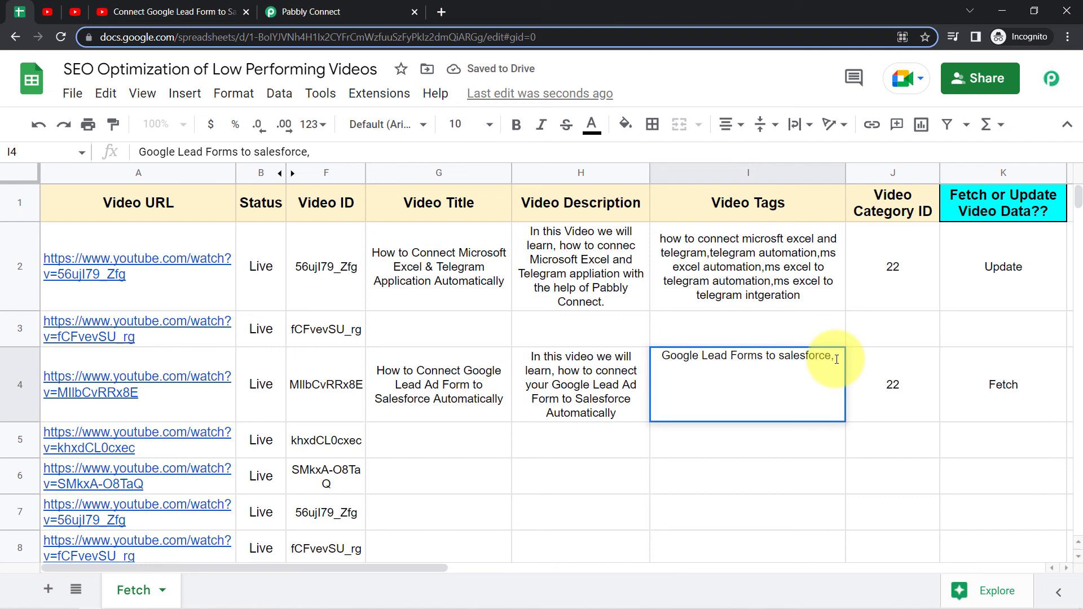
pyautogui.write('sales')
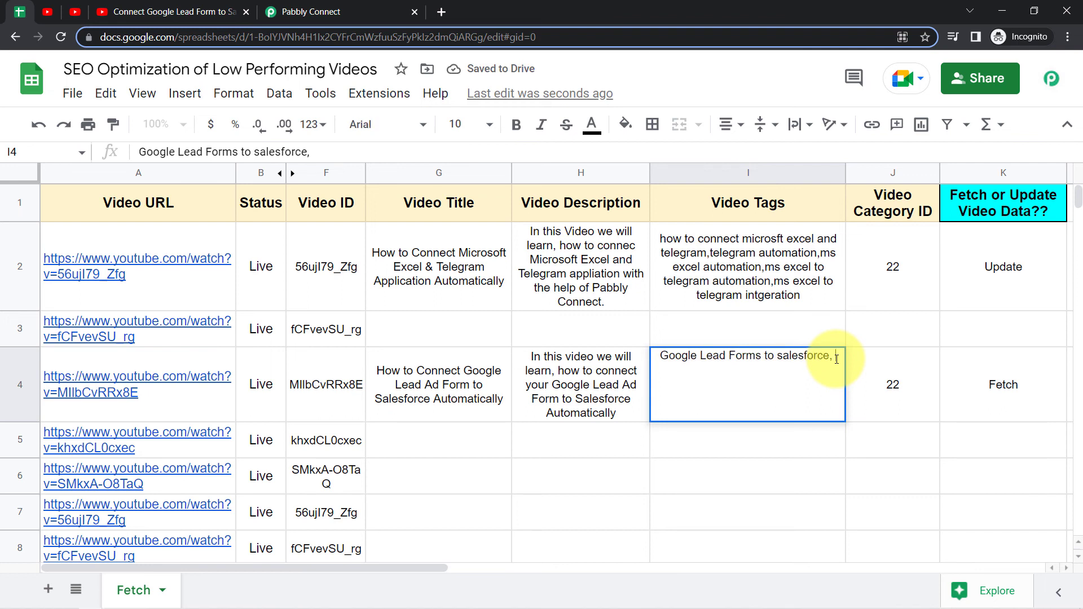
pyautogui.write('force automatiom')
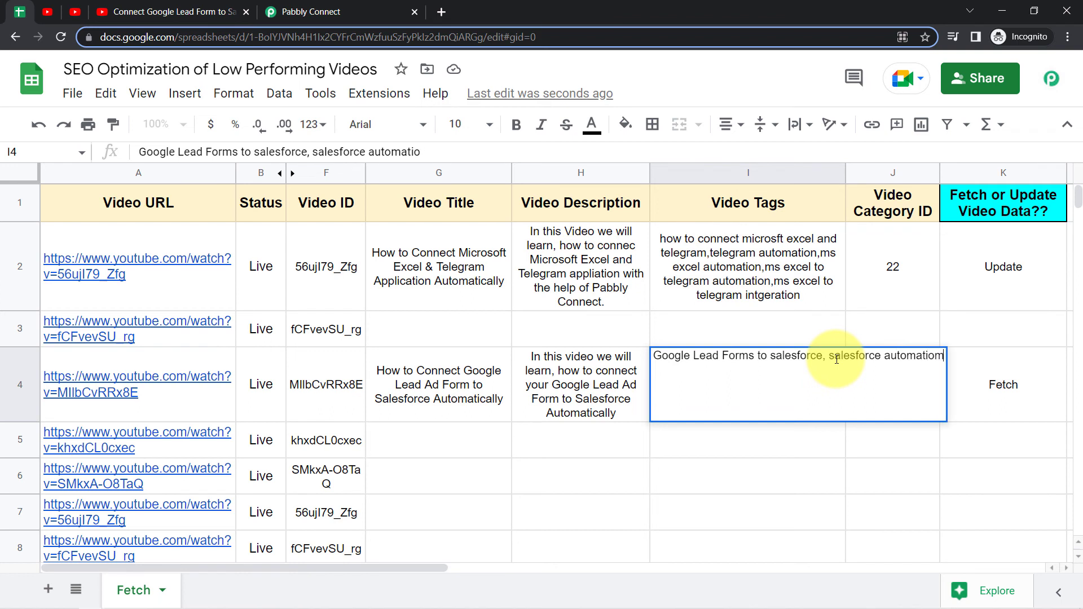
pyautogui.write(',salesforce integration')
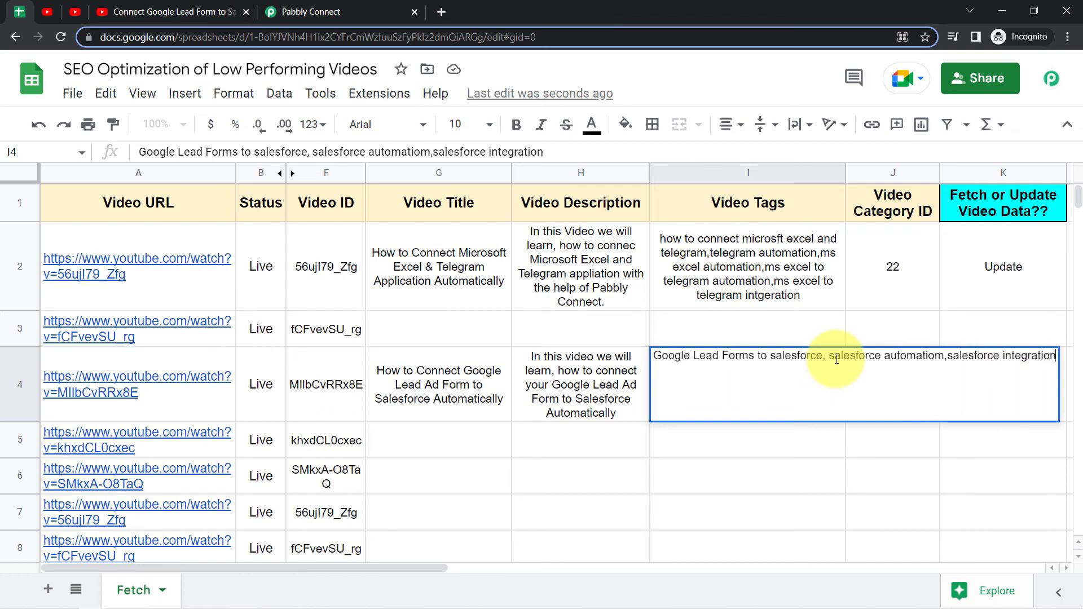
pyautogui.write(',google le')
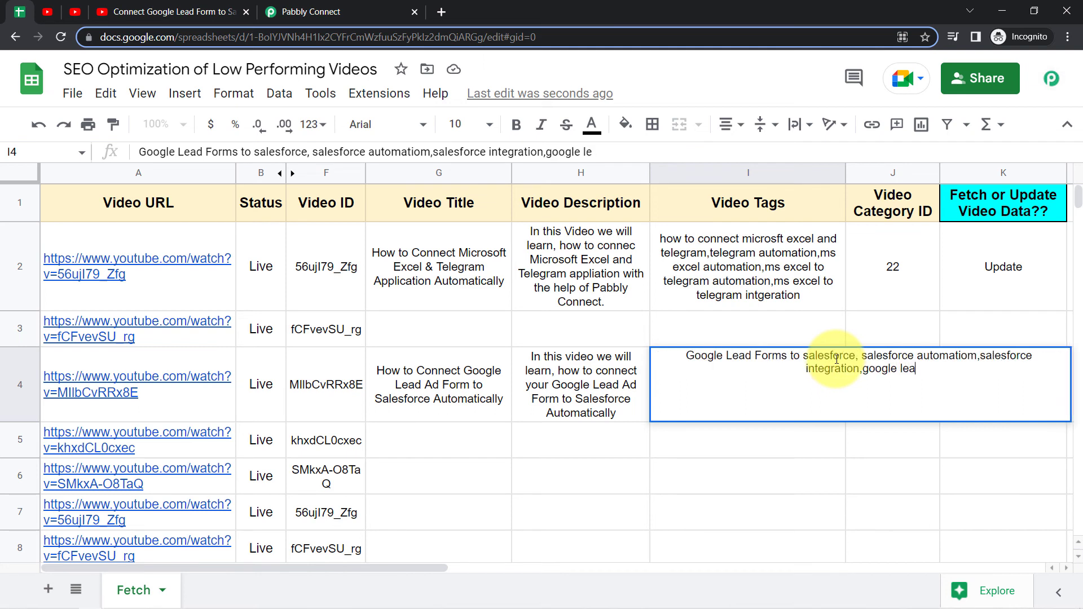
pyautogui.write('ad ad form integratio')
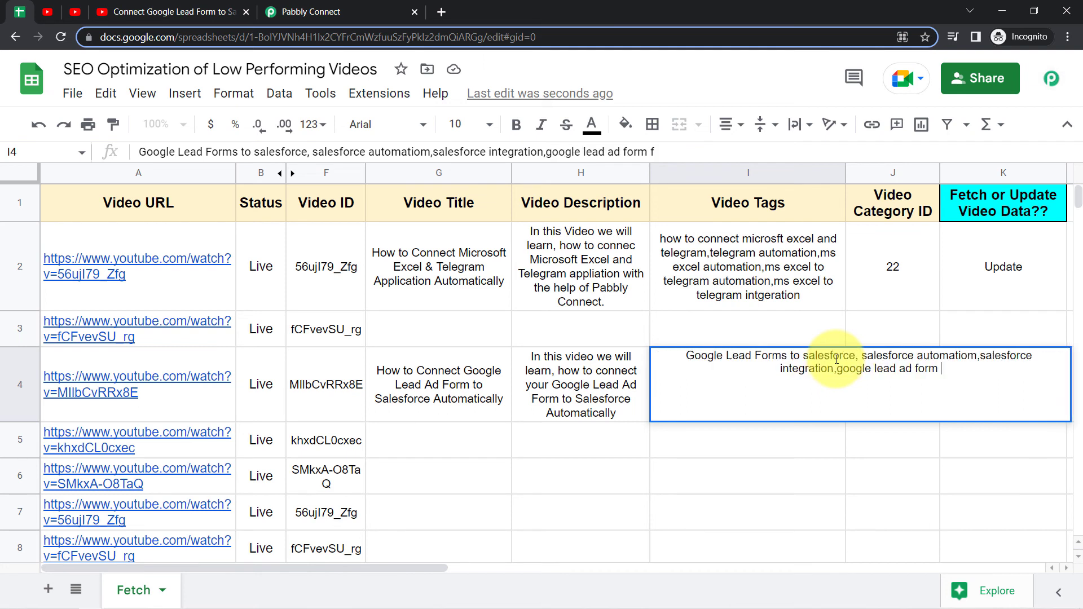
pyautogui.write('n wit')
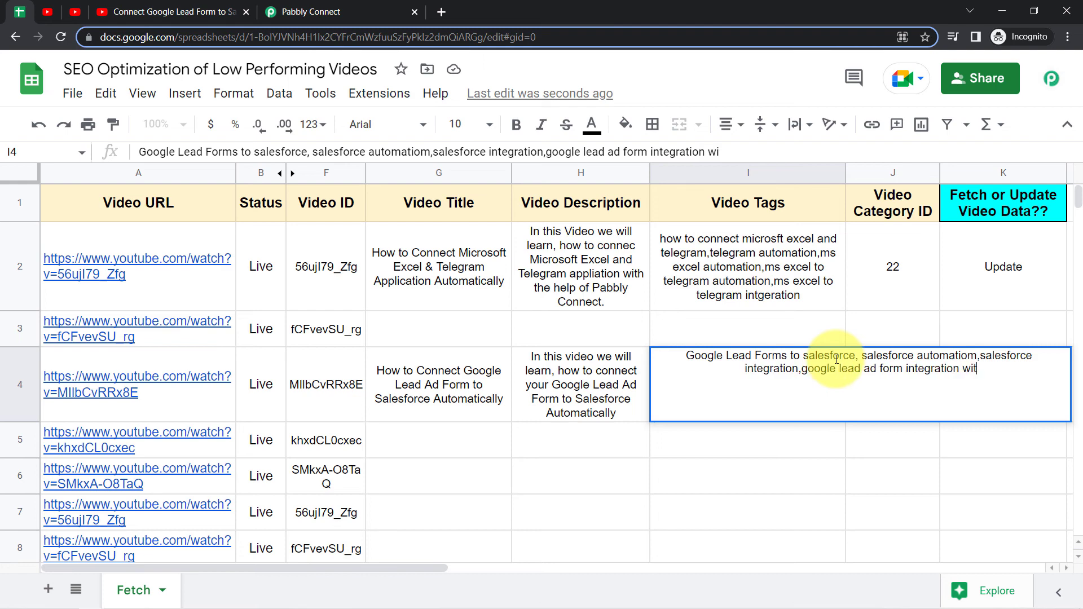
pyautogui.write('h salesforce')
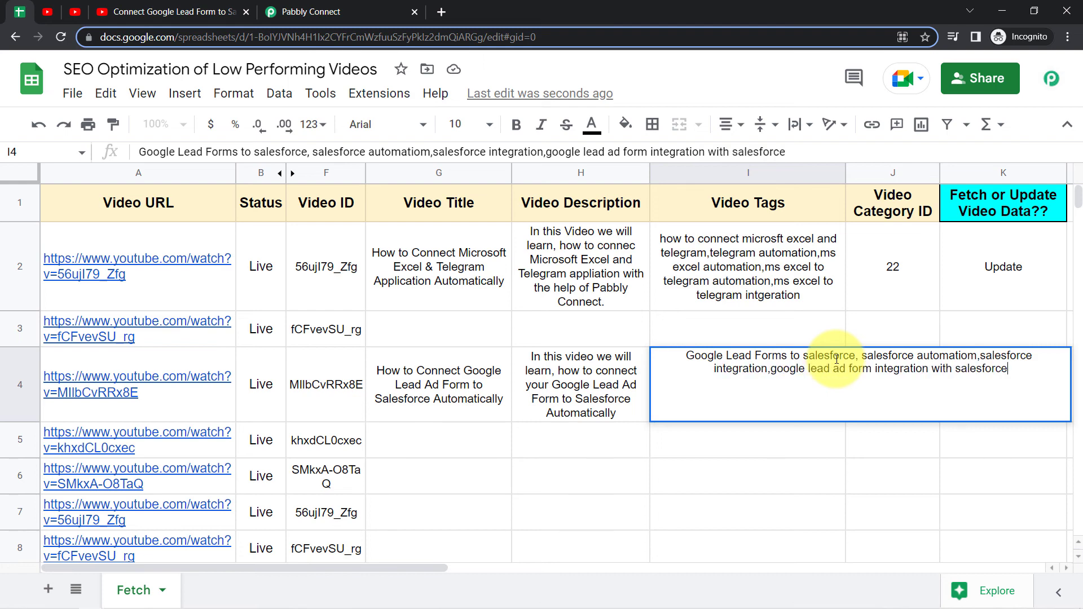
pyautogui.press('Return')
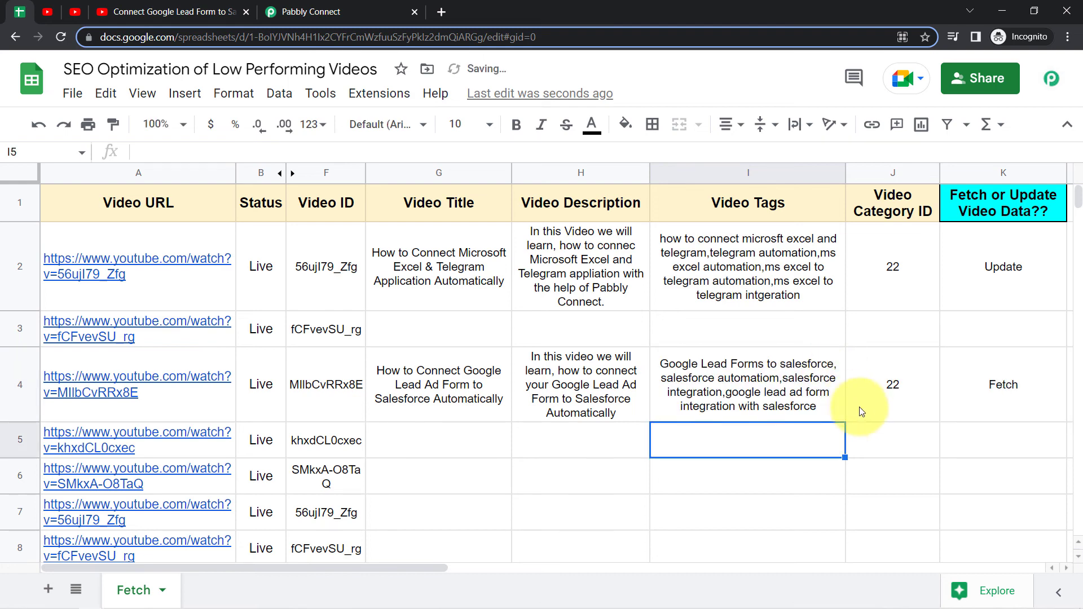
# Step: Compare row 4's edited title, description and tags with the title on the video's YouTube page
pyautogui.click(1005, 387)
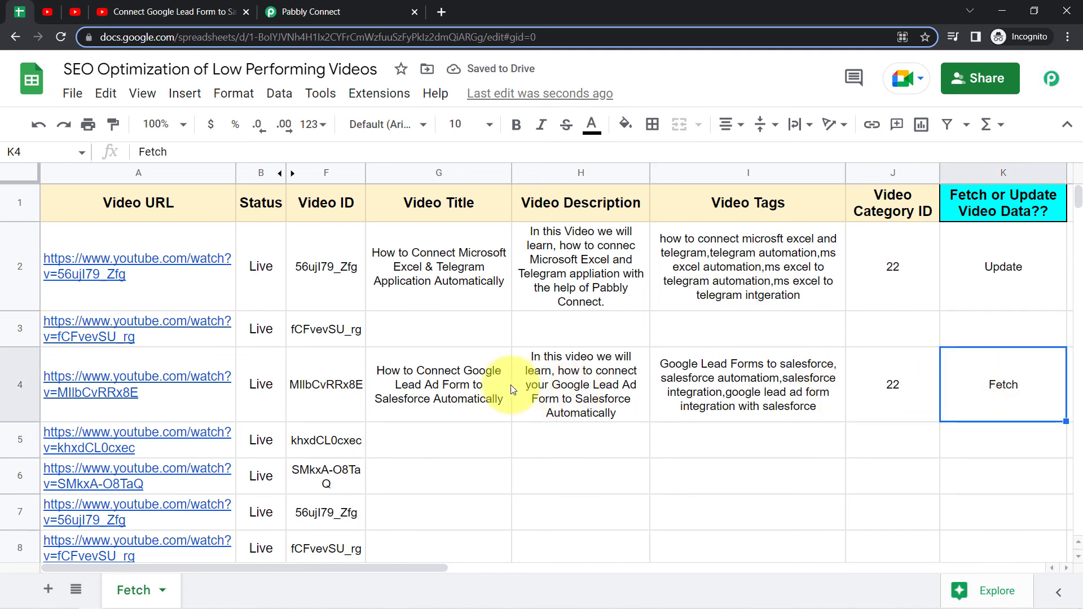
pyautogui.moveTo(499, 384); pyautogui.dragTo(748, 368)
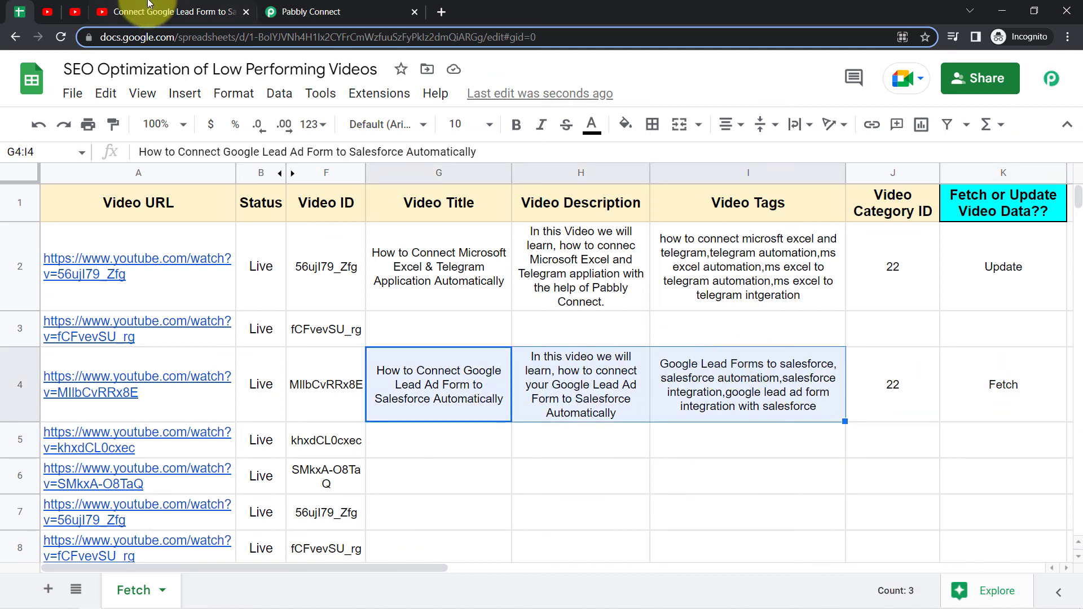
pyautogui.click(169, 11)
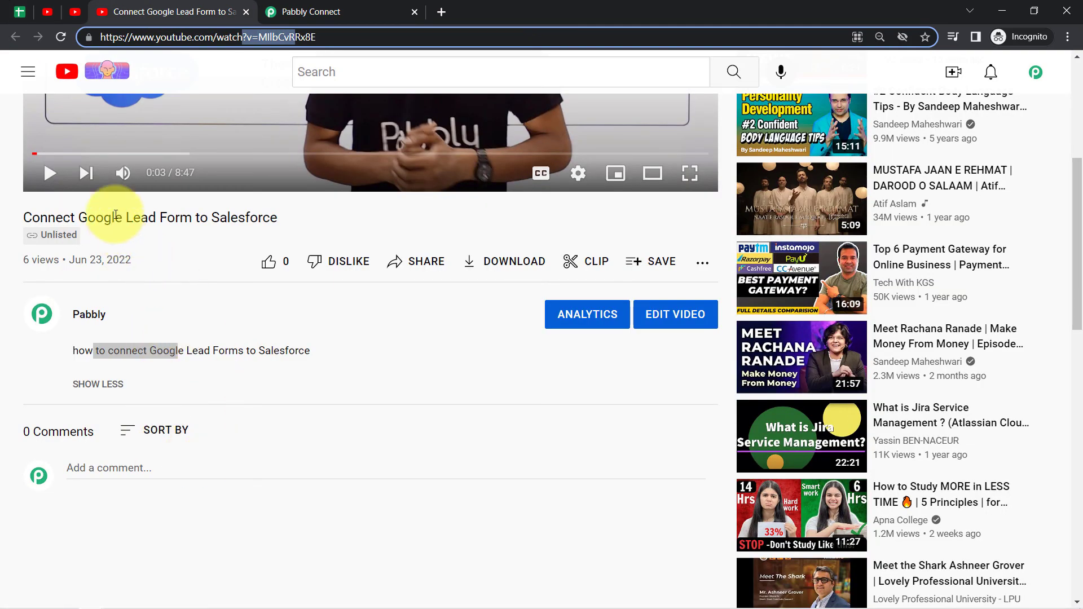
pyautogui.tripleClick(116, 217)
# Step: In the Google Sheet, set row 4's "Fetch or Update Video Data??" cell to "Update"
pyautogui.click(19, 12)
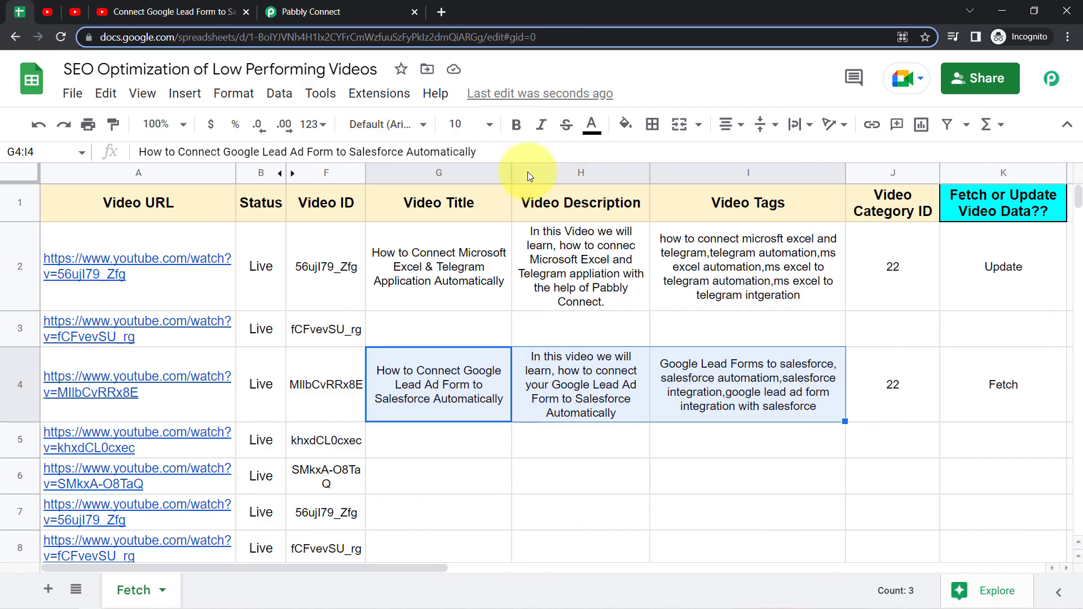
pyautogui.click(1011, 372)
pyautogui.doubleClick(995, 355)
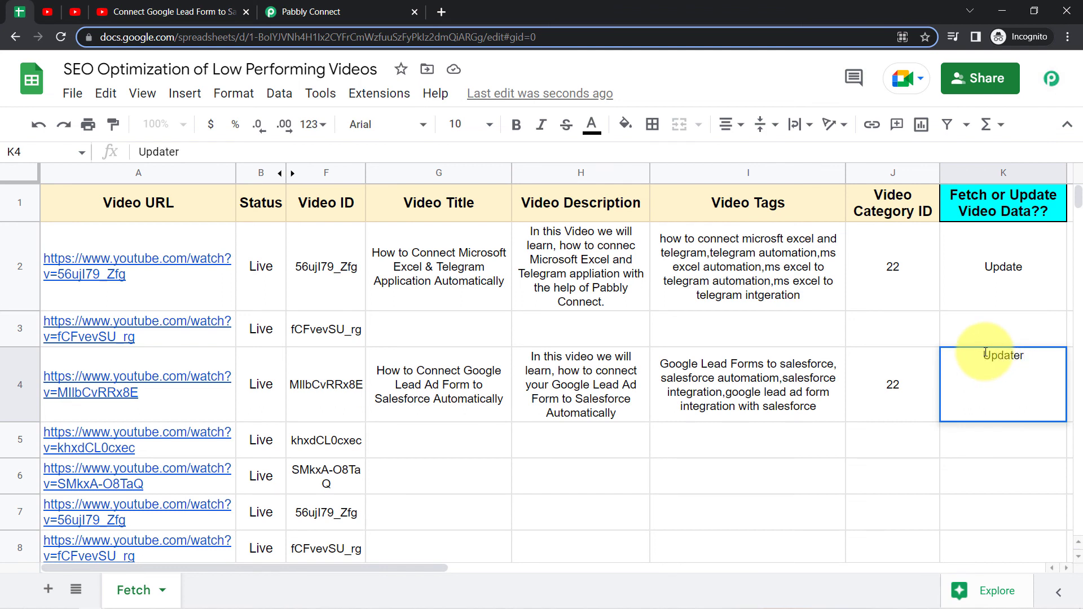
pyautogui.write('Update')
pyautogui.press('Return')
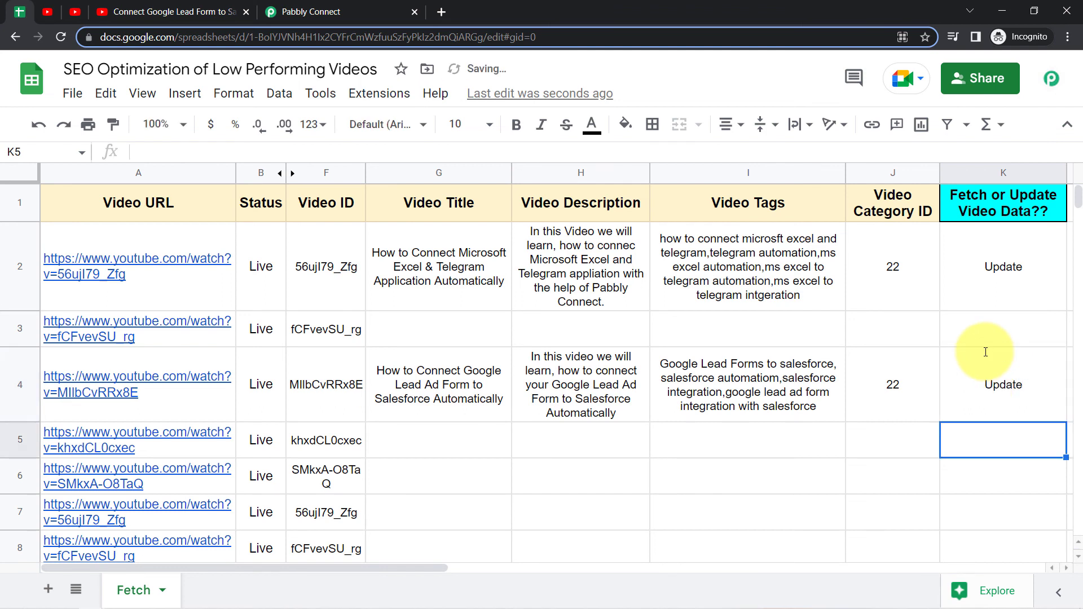
# Step: Reload row 4's video page on YouTube and check its title and full description against the sheet
pyautogui.click(180, 11)
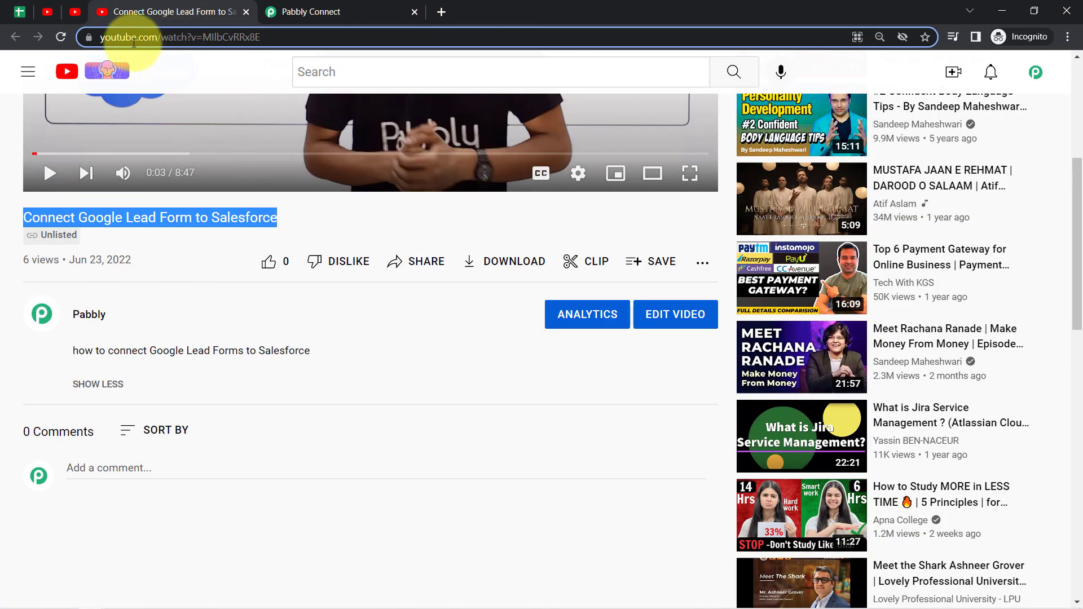
pyautogui.click(114, 38)
pyautogui.press('Return')
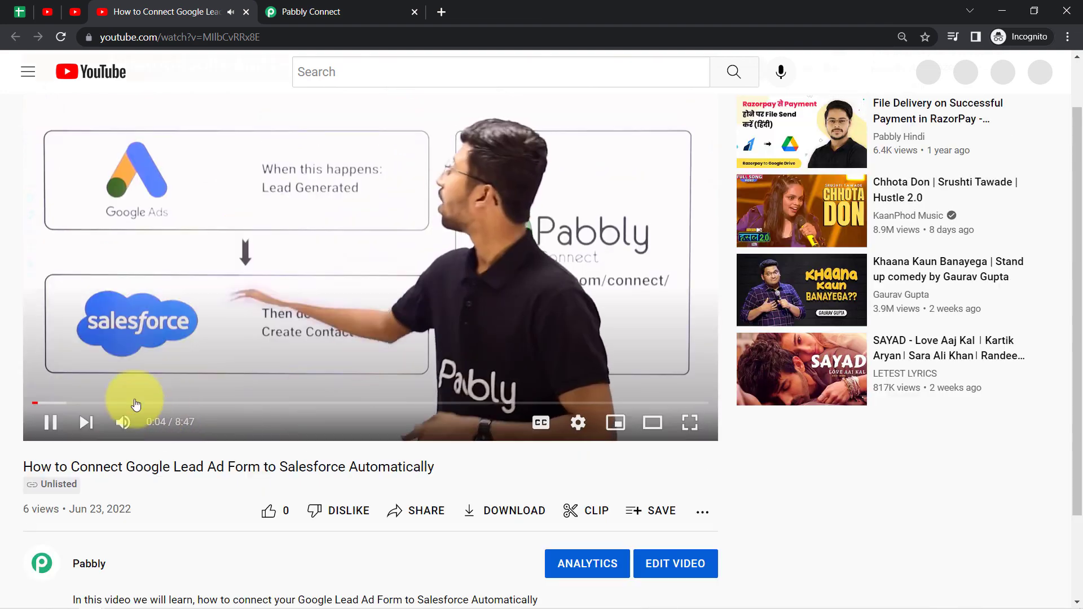
pyautogui.moveTo(52, 467); pyautogui.dragTo(326, 467)
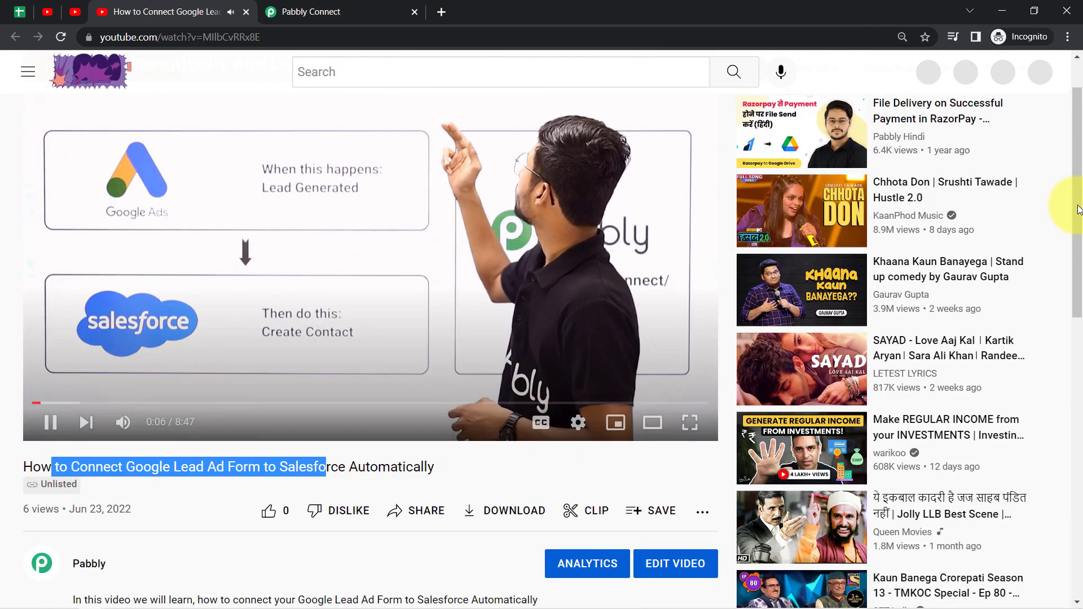
pyautogui.scroll(-5, 1070, 249)
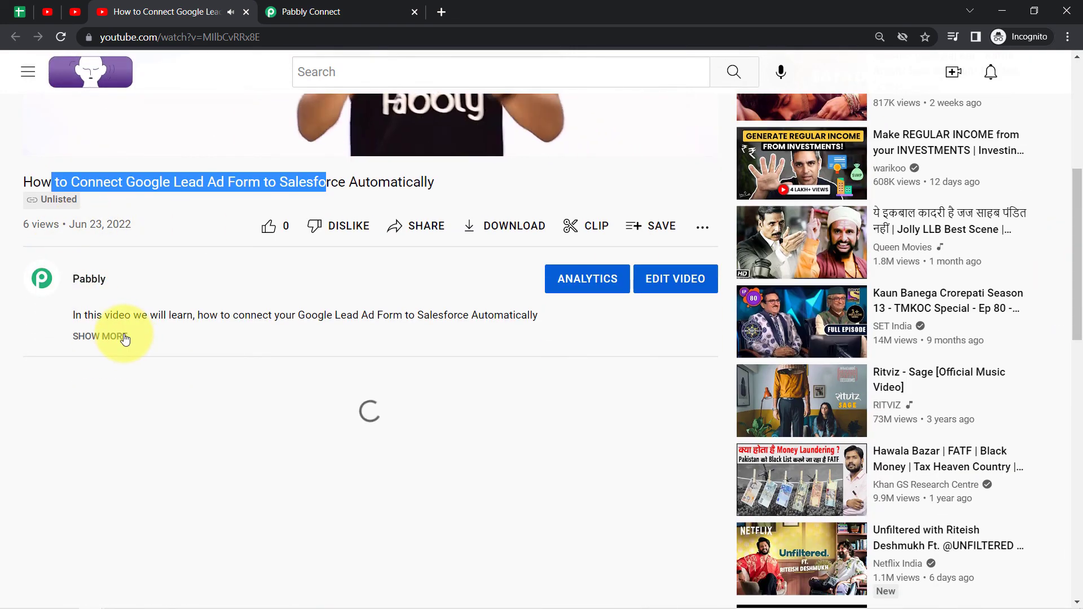
pyautogui.click(125, 339)
pyautogui.moveTo(103, 315); pyautogui.dragTo(438, 315)
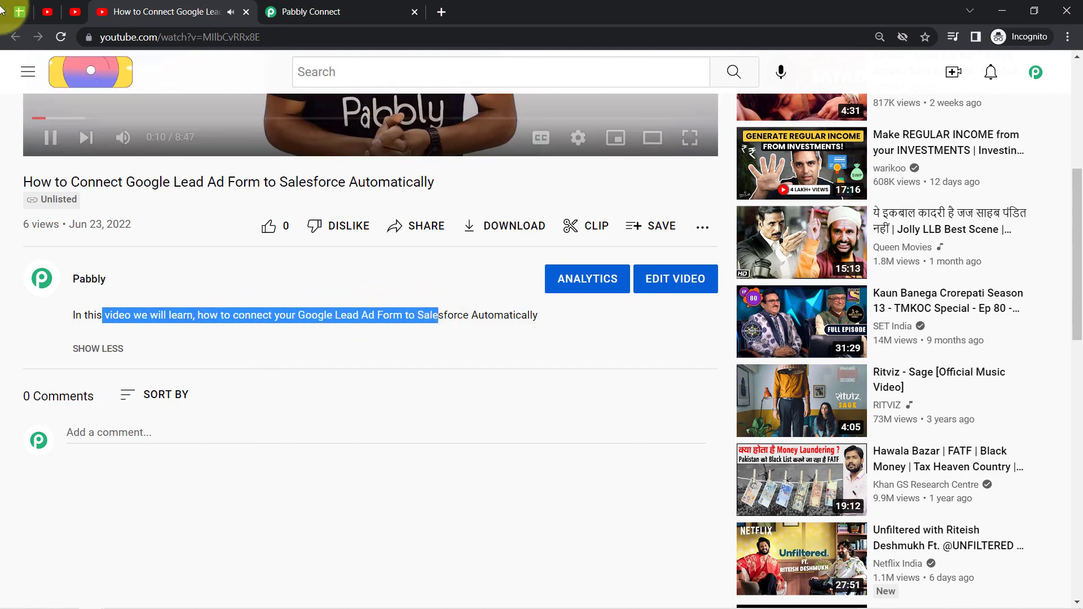
pyautogui.click(19, 10)
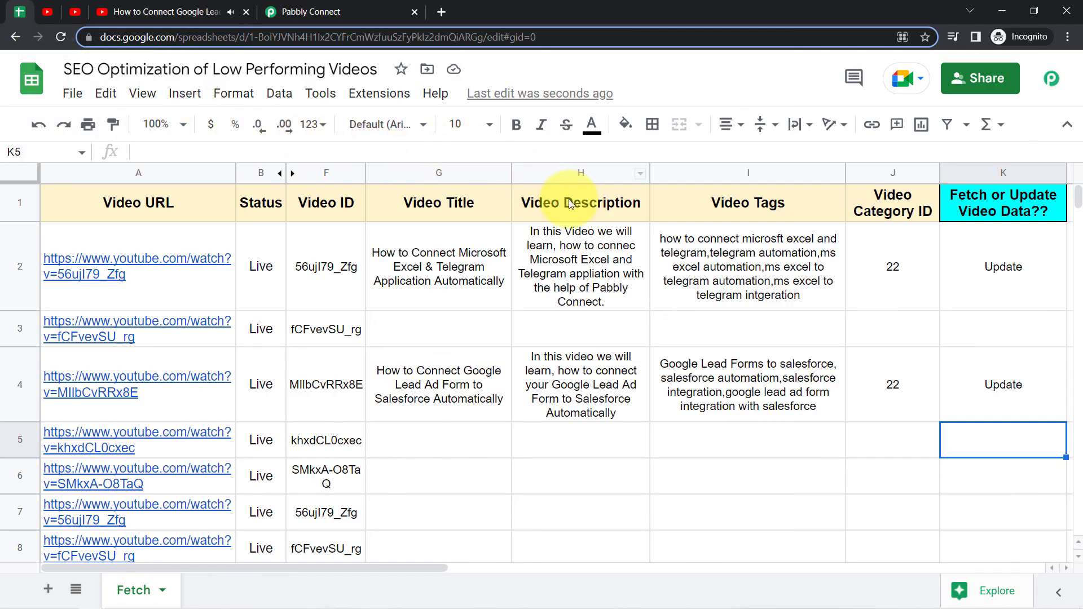
# Step: Switch to Pabbly Connect and review the workflow from its Google Sheets trigger down to the router's Fetch and Update routes
pyautogui.click(304, 6)
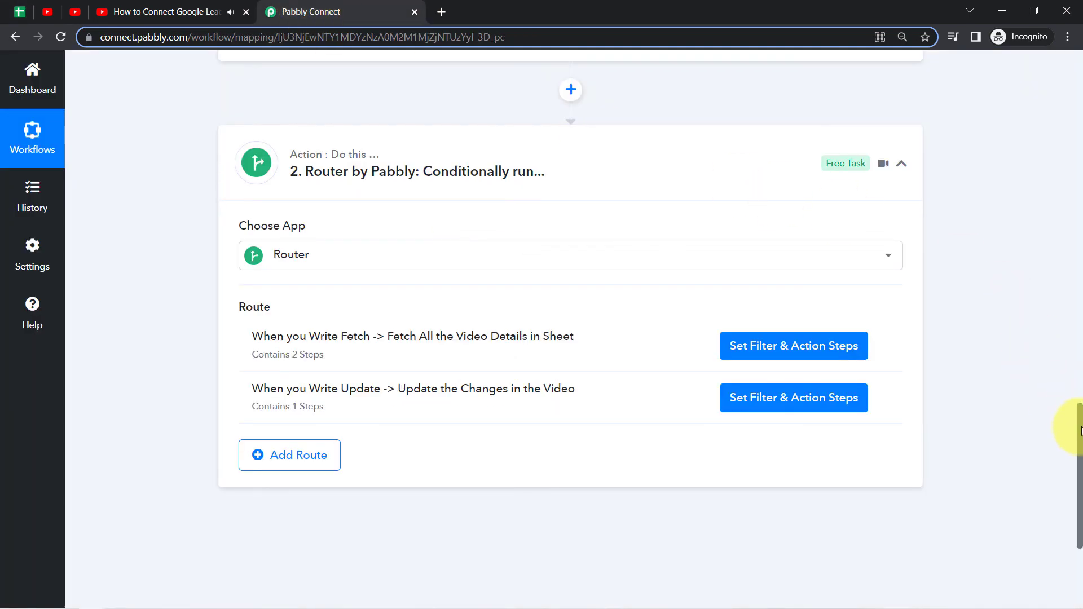
pyautogui.moveTo(1080, 435); pyautogui.dragTo(1078, 82)
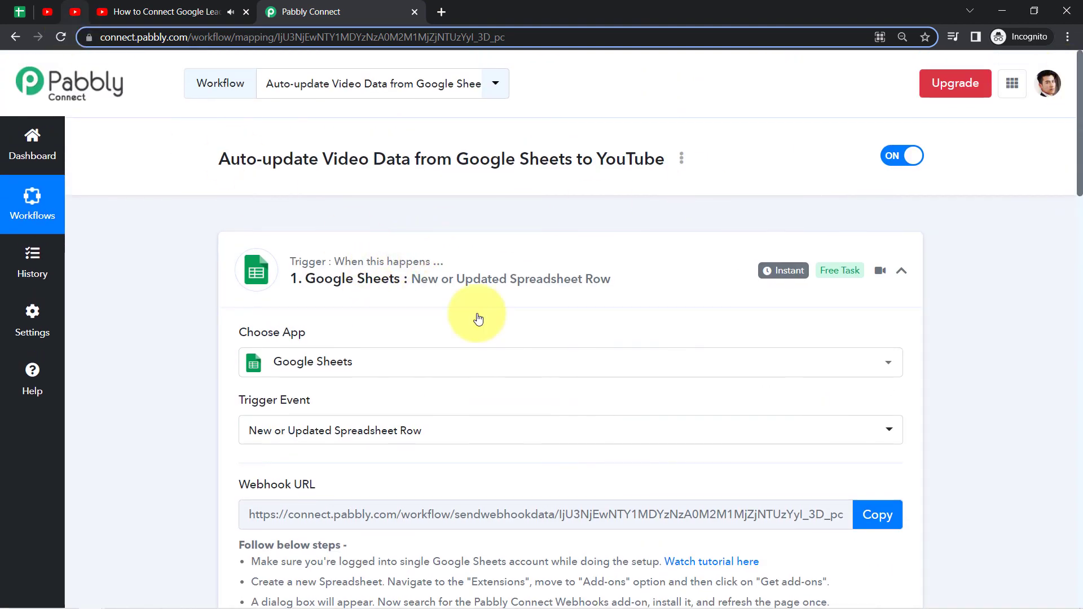
pyautogui.moveTo(1072, 162); pyautogui.dragTo(1076, 526)
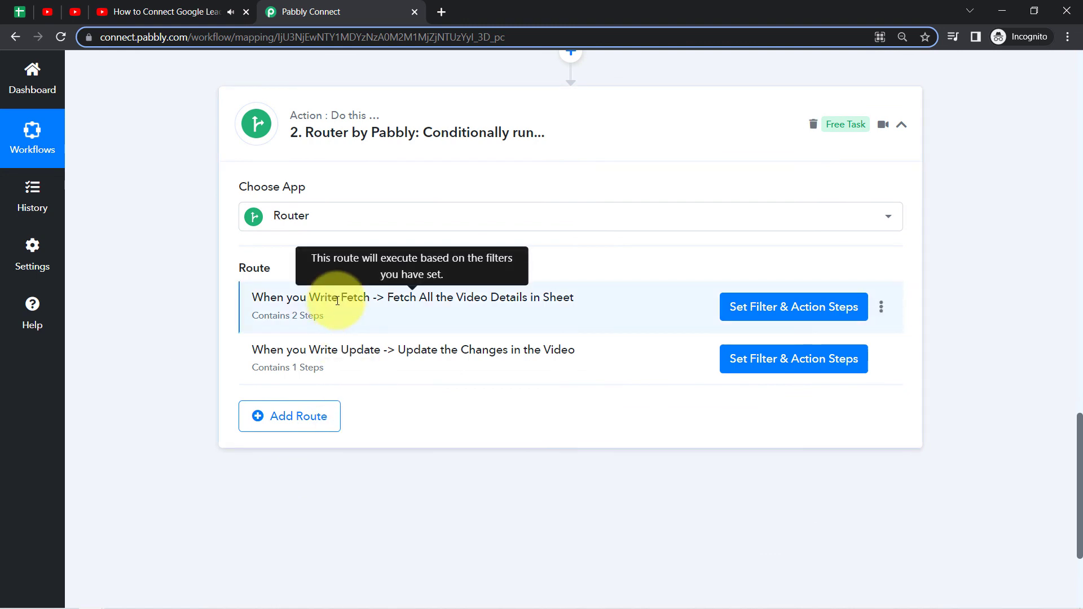
pyautogui.moveTo(339, 300); pyautogui.dragTo(377, 301)
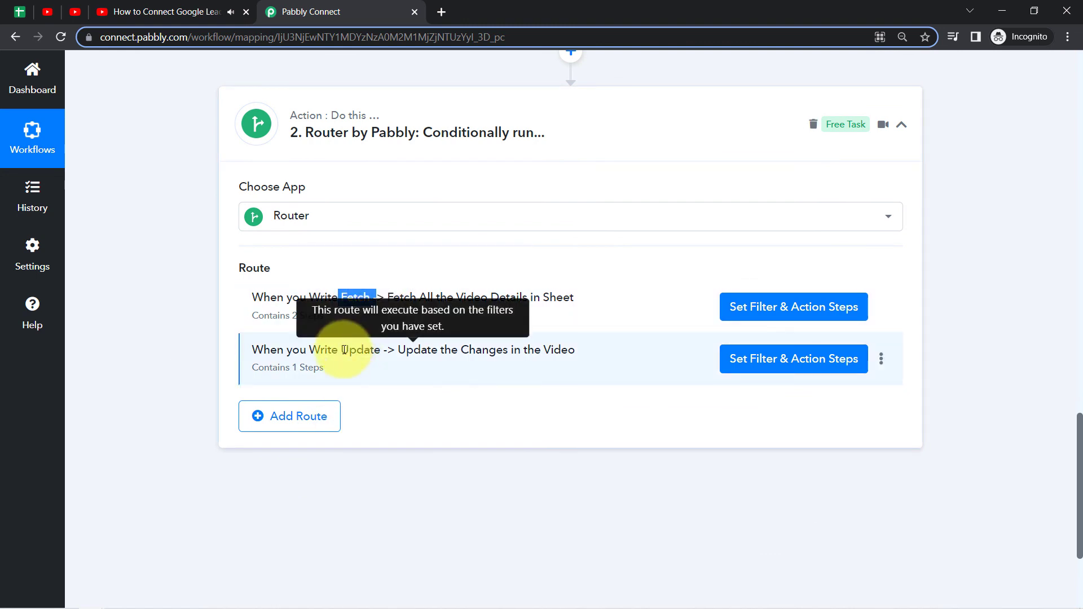
pyautogui.moveTo(343, 350); pyautogui.dragTo(380, 350)
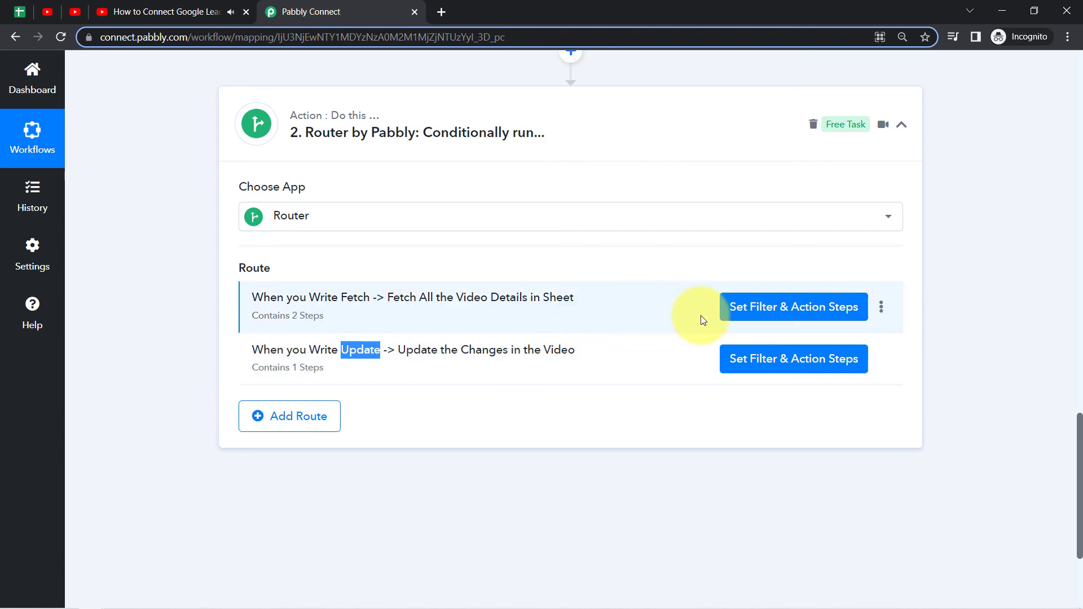
# Step: Open the Fetch route's filter and action steps and examine its filter condition and received response
pyautogui.click(745, 314)
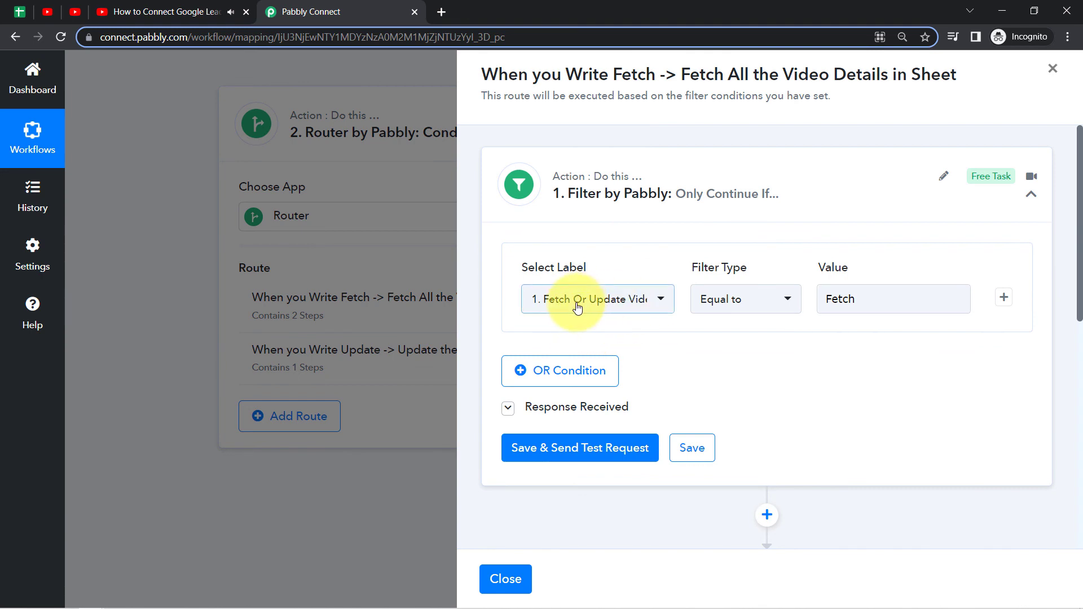
pyautogui.click(860, 294)
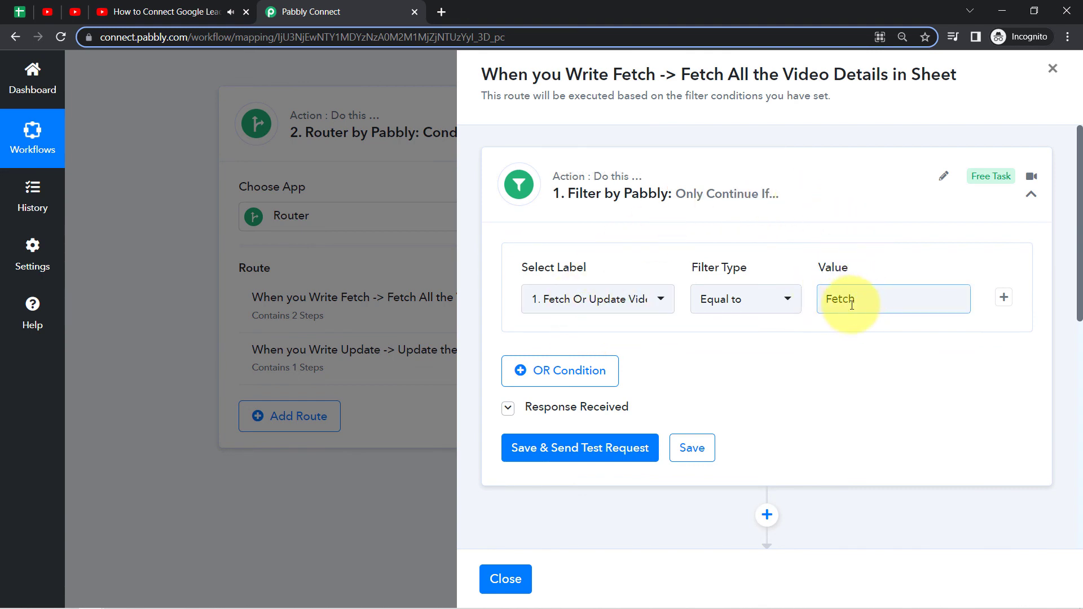
pyautogui.click(612, 407)
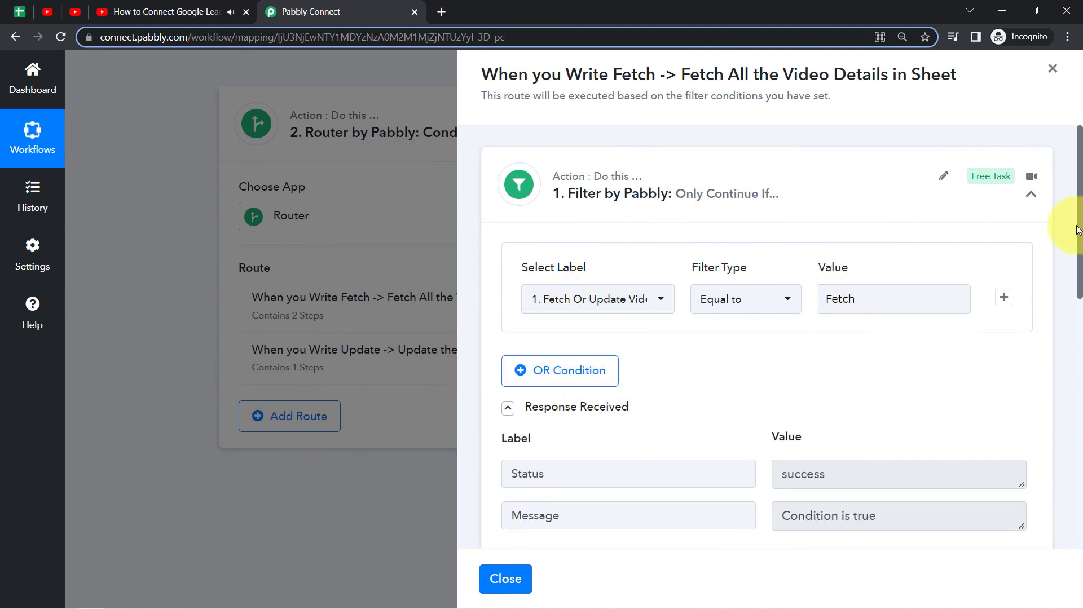
# Step: Expand the Fetch route's YouTube List Video by ID step and examine its video ID mapping and received response
pyautogui.moveTo(1079, 234); pyautogui.dragTo(1070, 411)
pyautogui.click(670, 283)
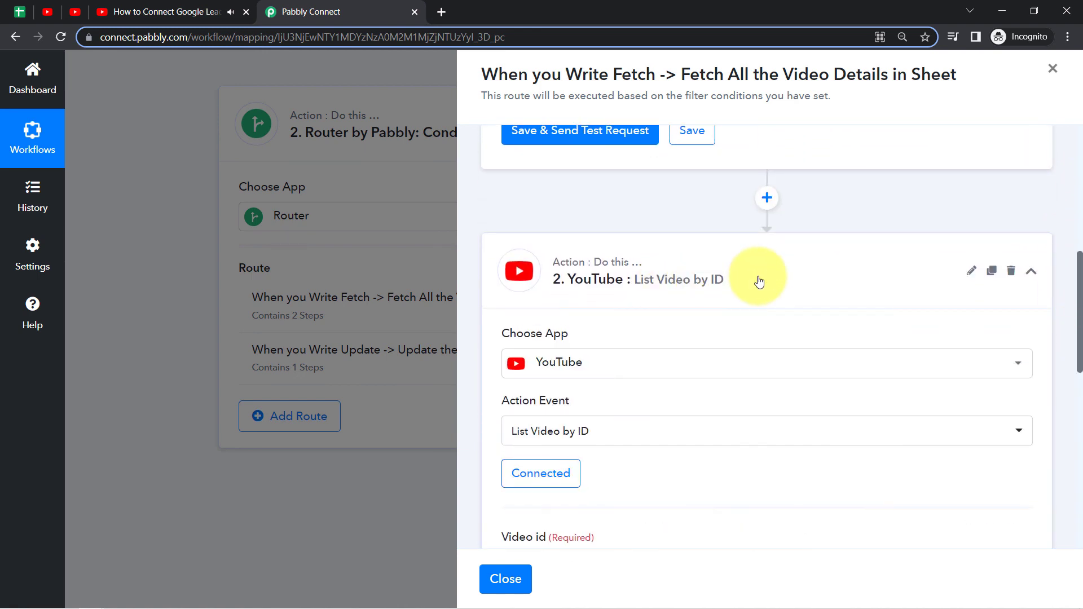
pyautogui.moveTo(1081, 280); pyautogui.dragTo(1080, 303)
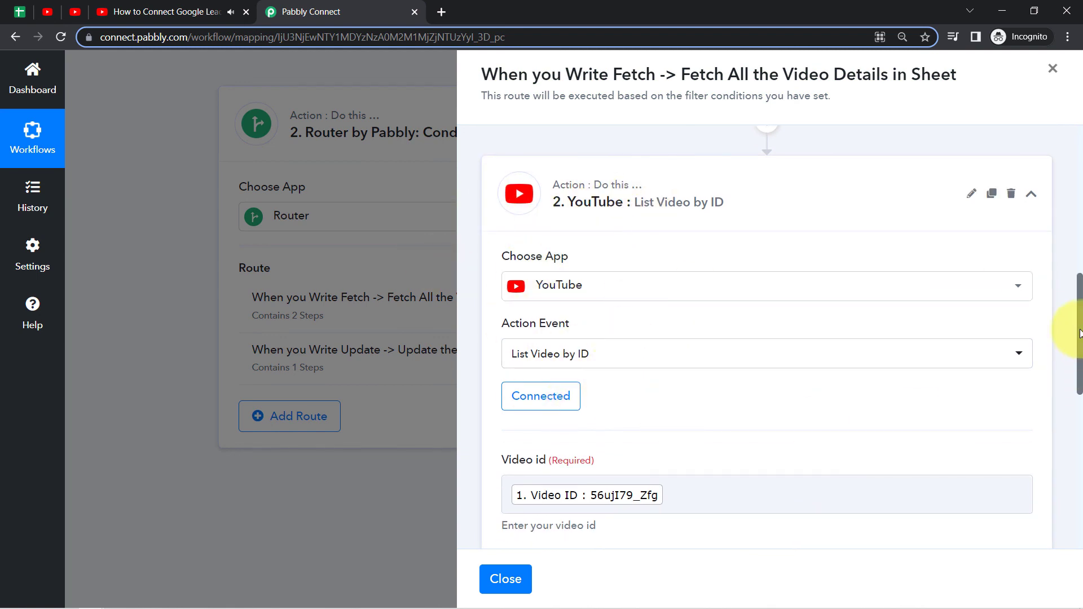
pyautogui.moveTo(1079, 337); pyautogui.dragTo(1079, 381)
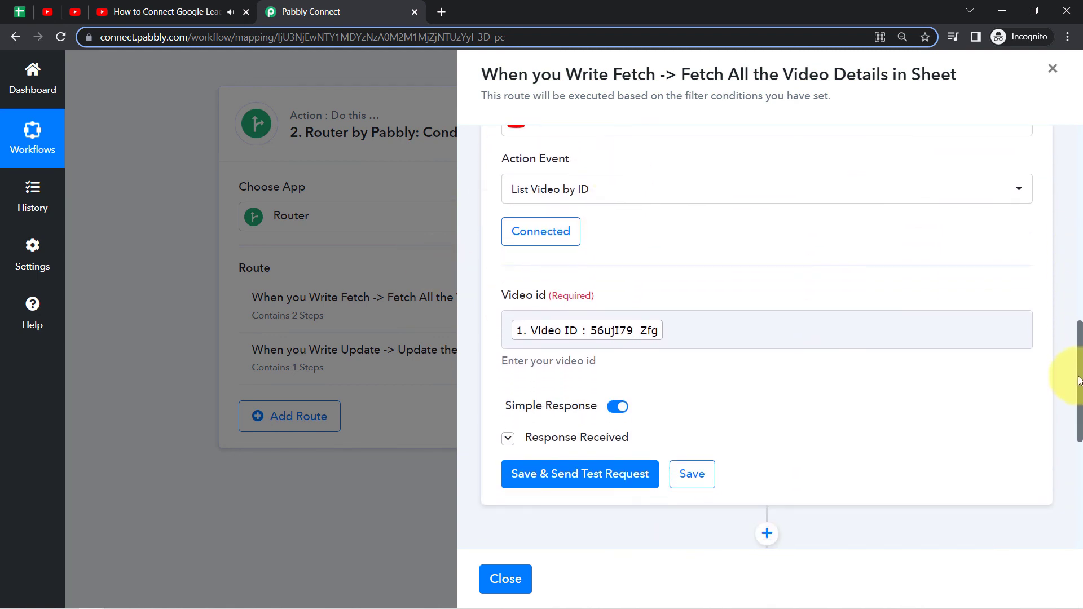
pyautogui.scroll(-3, 1066, 331)
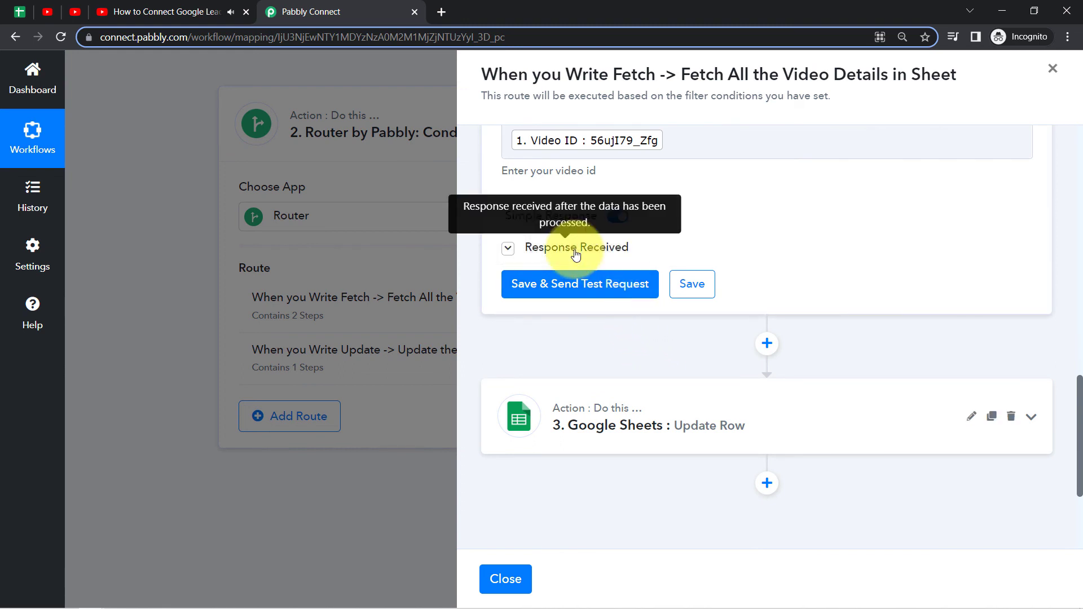
pyautogui.click(576, 251)
pyautogui.moveTo(1079, 337); pyautogui.dragTo(1078, 380)
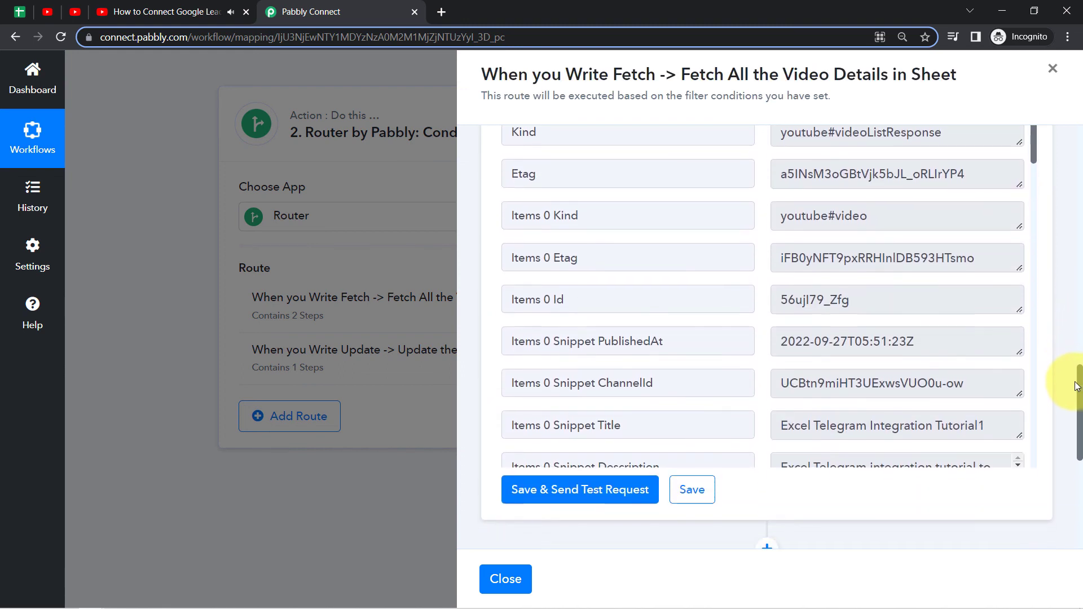
pyautogui.moveTo(899, 426); pyautogui.dragTo(836, 426)
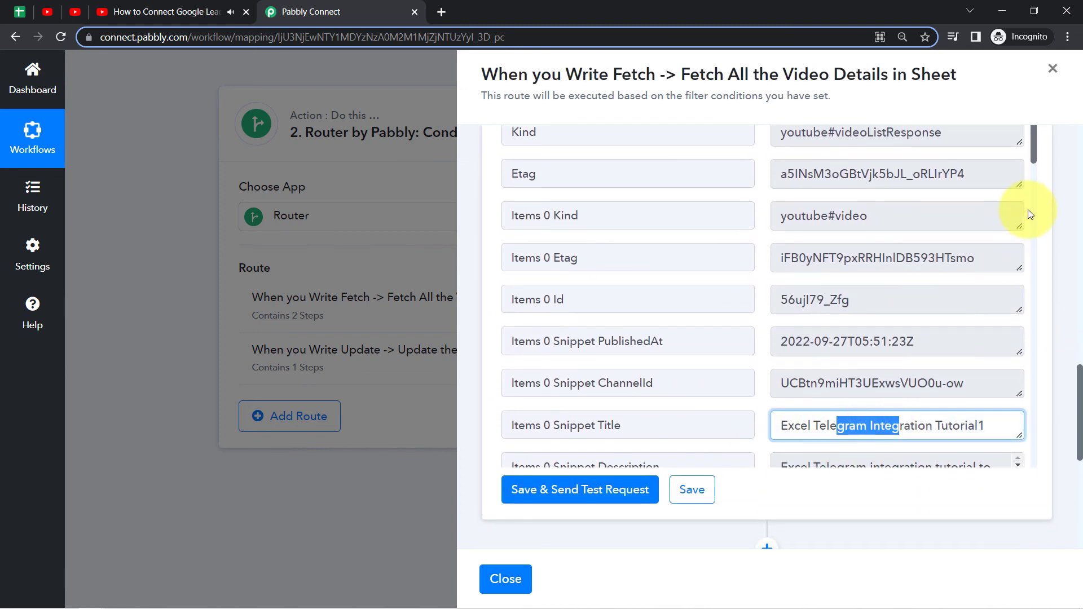
pyautogui.moveTo(1033, 151); pyautogui.dragTo(1040, 270)
# Step: Review the Fetch route's Google Sheets Update Row step, then close the route
pyautogui.moveTo(1080, 377); pyautogui.dragTo(1078, 462)
pyautogui.scroll(1, 606, 451)
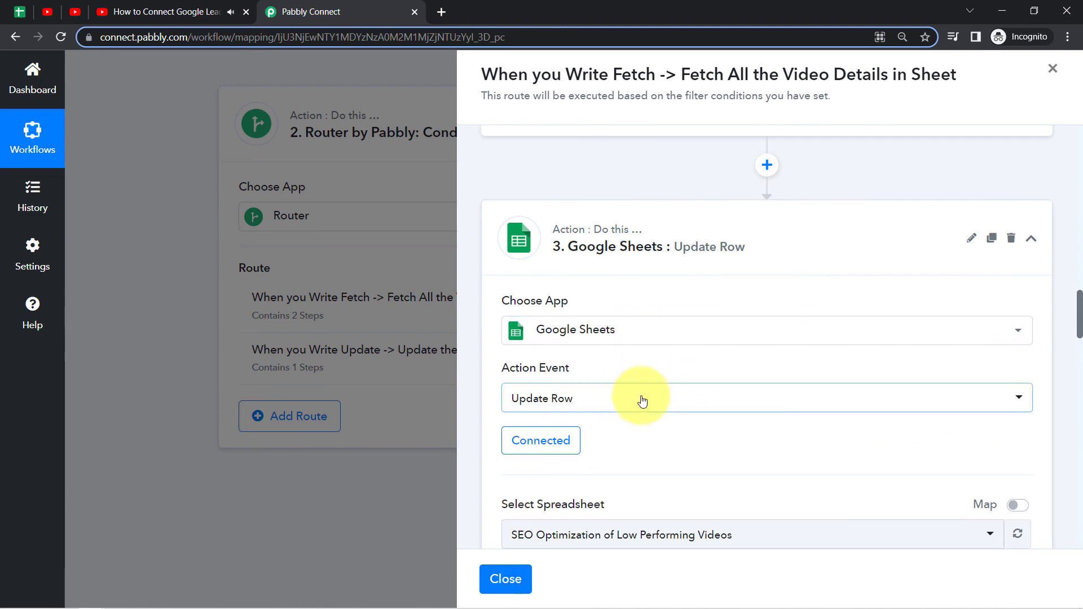
pyautogui.click(1053, 70)
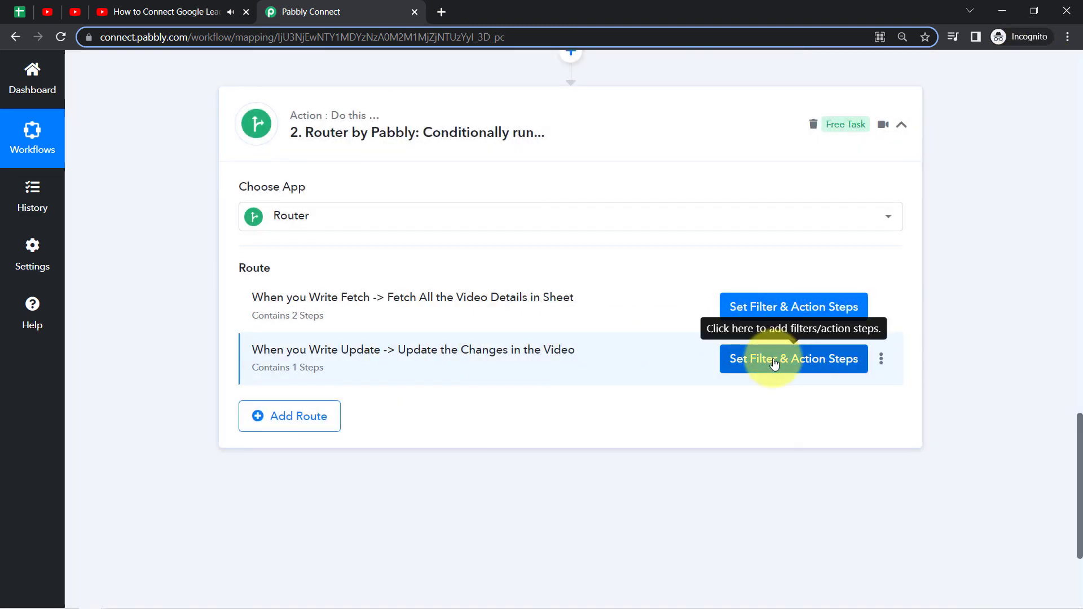
# Step: Open the Update route's filter and action steps and examine its filter condition
pyautogui.click(775, 362)
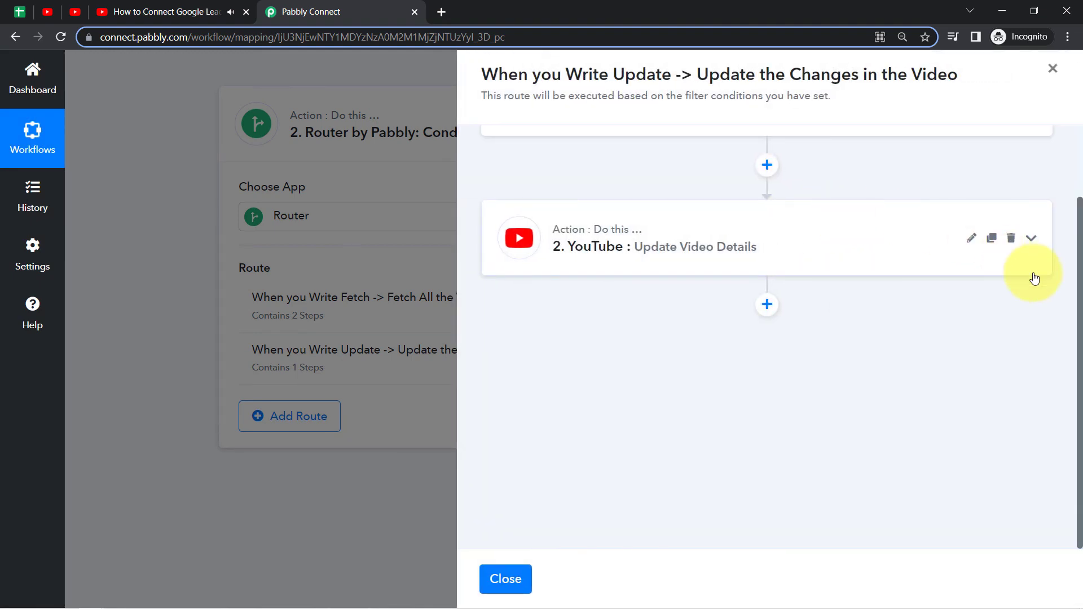
pyautogui.moveTo(1078, 263); pyautogui.dragTo(1078, 189)
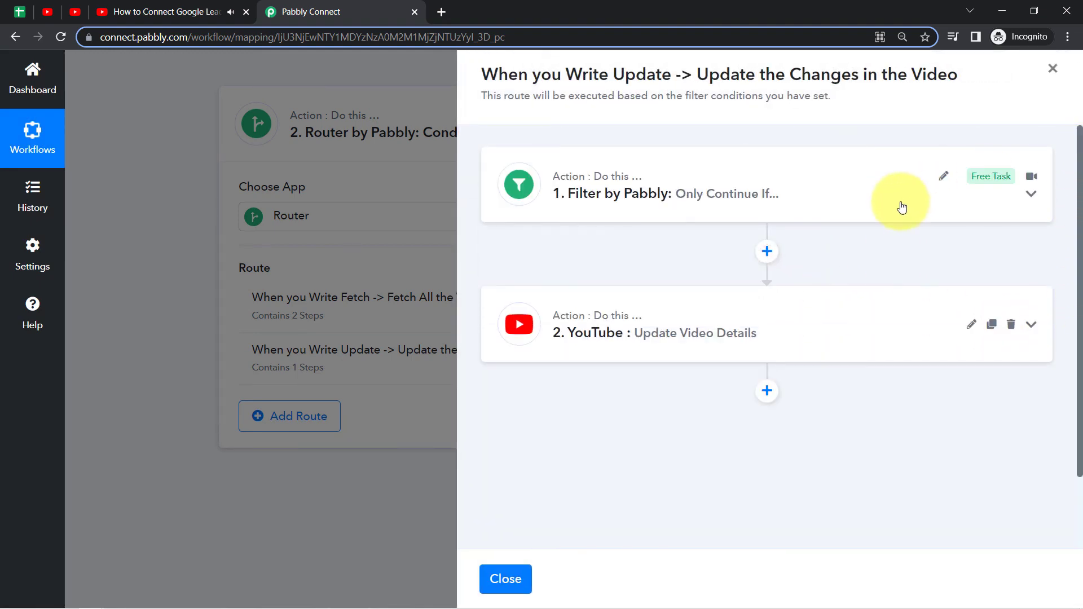
pyautogui.click(824, 190)
pyautogui.click(863, 289)
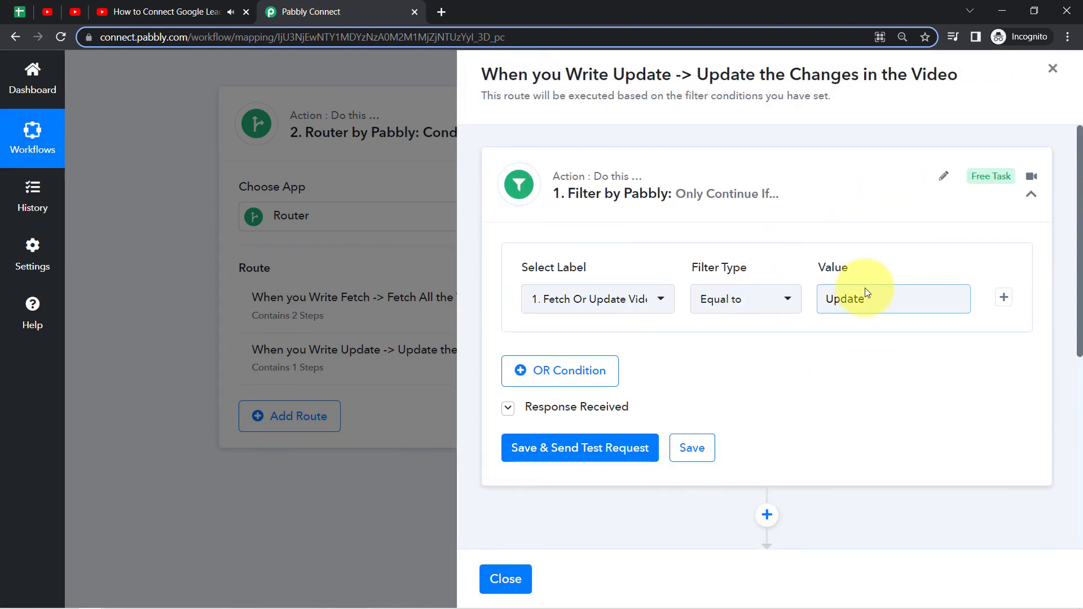
# Step: Expand the Update route's YouTube Update Video Details step, examine its field mappings, and close the route
pyautogui.moveTo(1078, 207); pyautogui.dragTo(1075, 356)
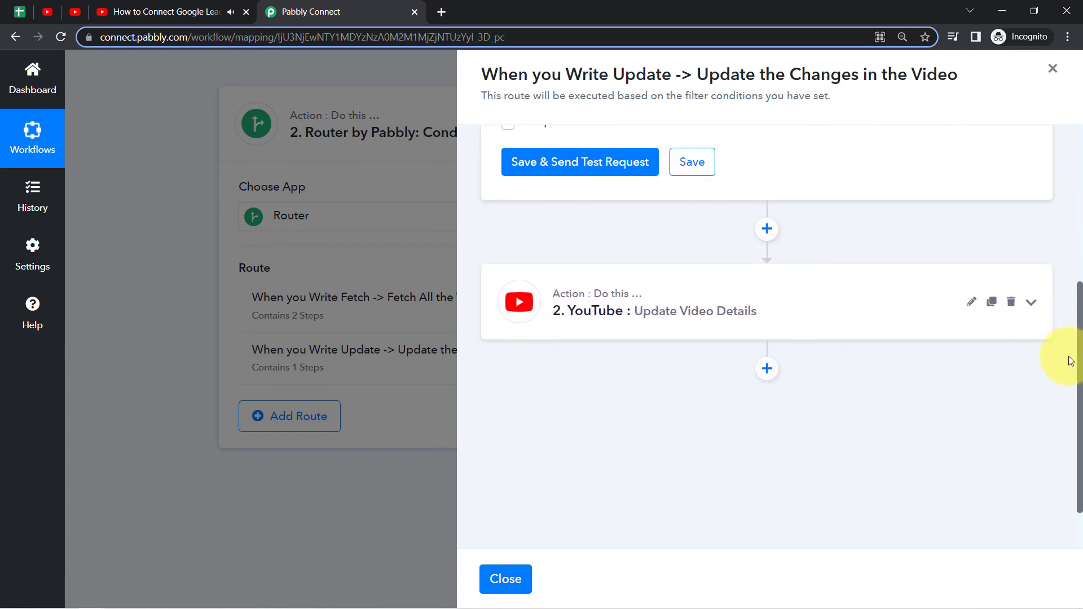
pyautogui.click(673, 288)
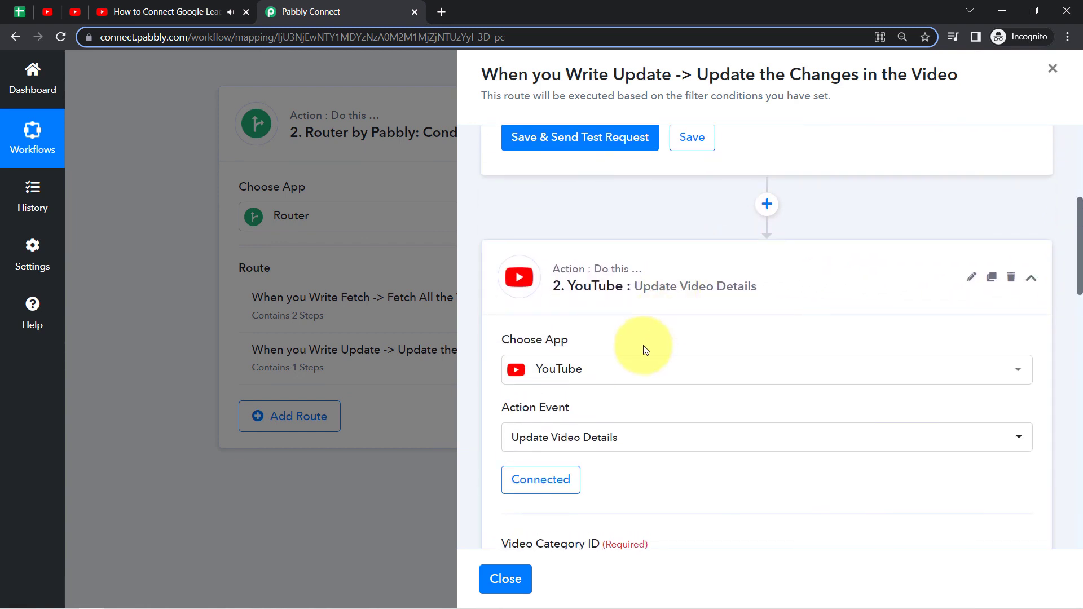
pyautogui.moveTo(1079, 290); pyautogui.dragTo(1074, 377)
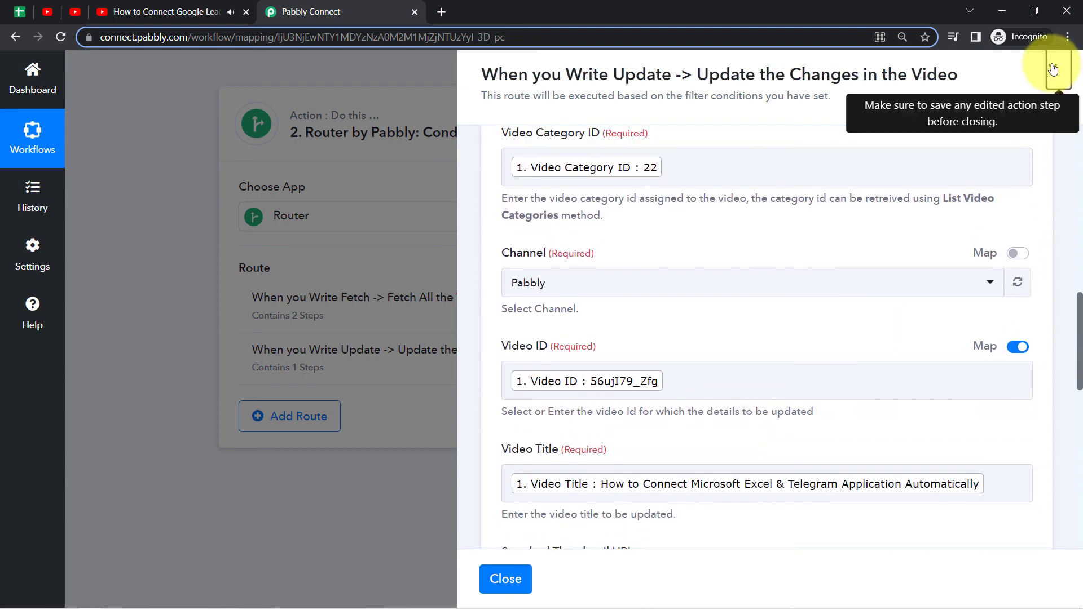
pyautogui.click(1053, 71)
# Step: Generate a share link for the "Auto-update Video Data from Google Sheets to YouTube" workflow and select the whole link
pyautogui.moveTo(1080, 433); pyautogui.dragTo(1071, 73)
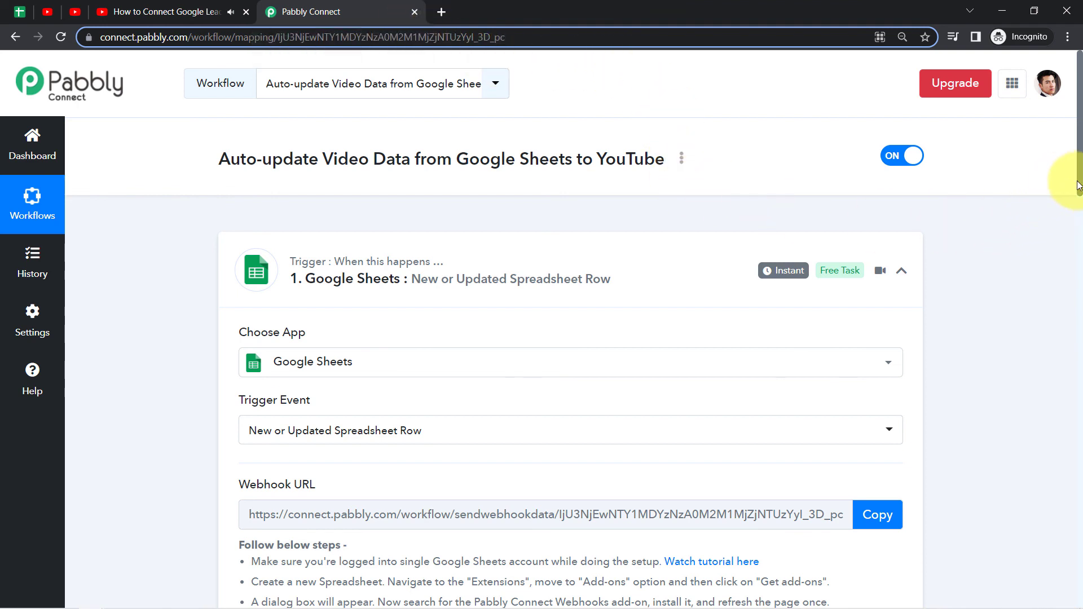
pyautogui.moveTo(1076, 176); pyautogui.dragTo(1081, 144)
pyautogui.click(682, 161)
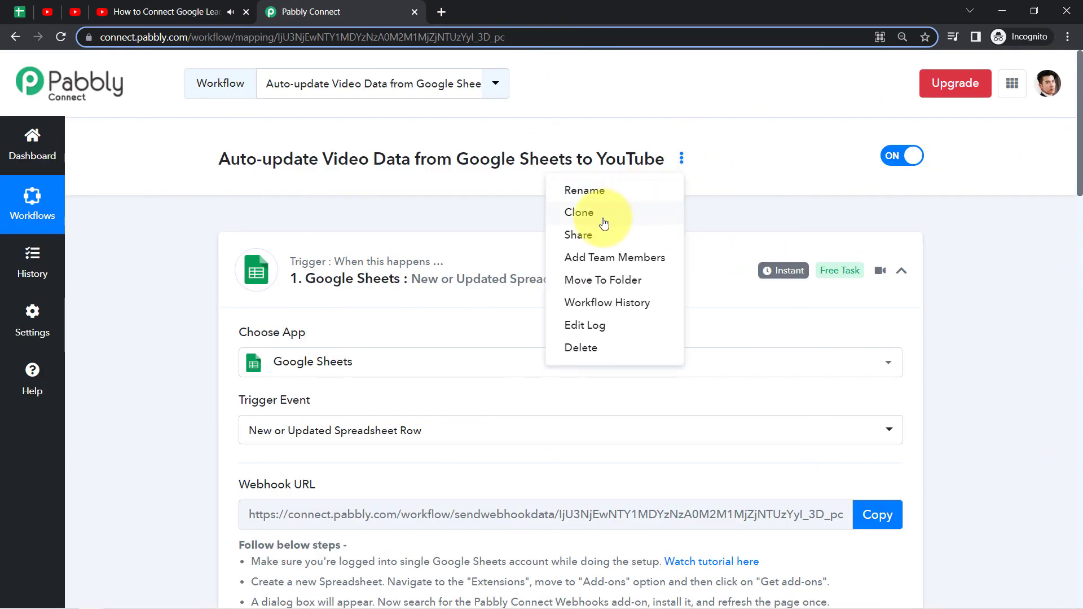
pyautogui.click(586, 234)
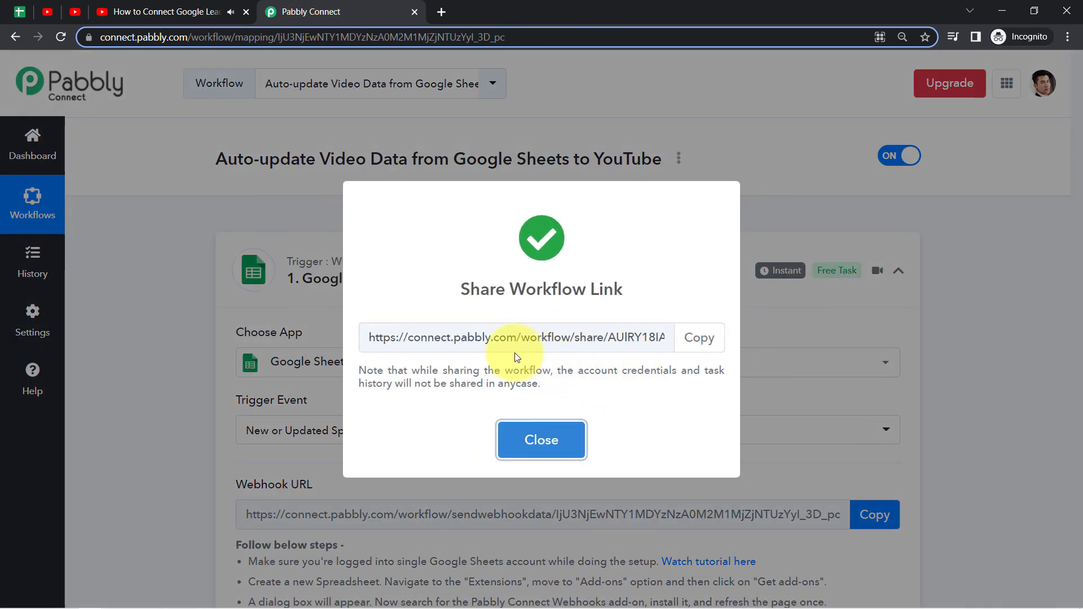
pyautogui.tripleClick(476, 337)
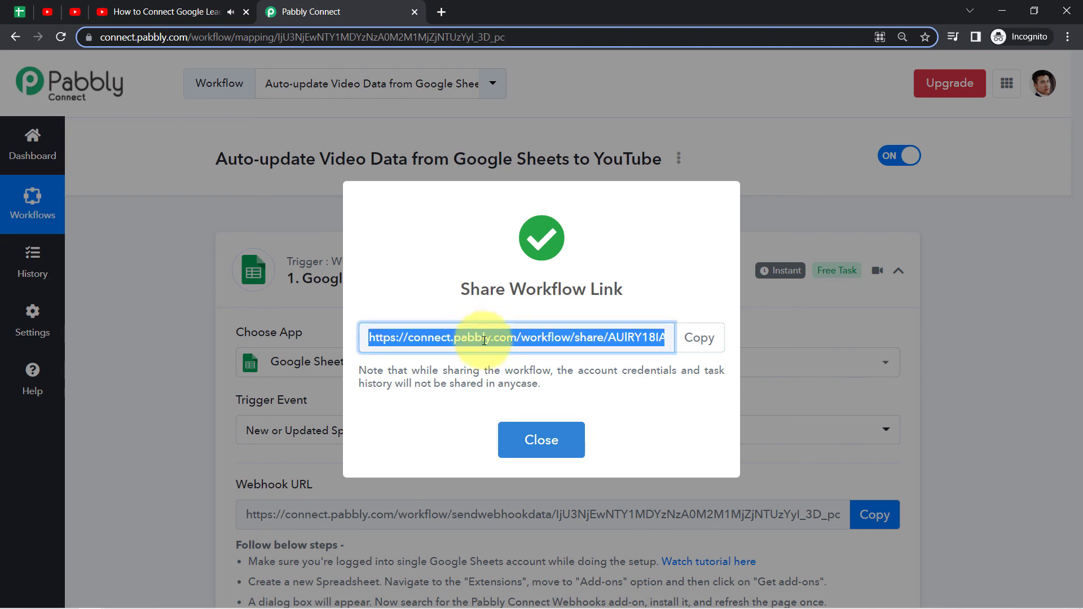